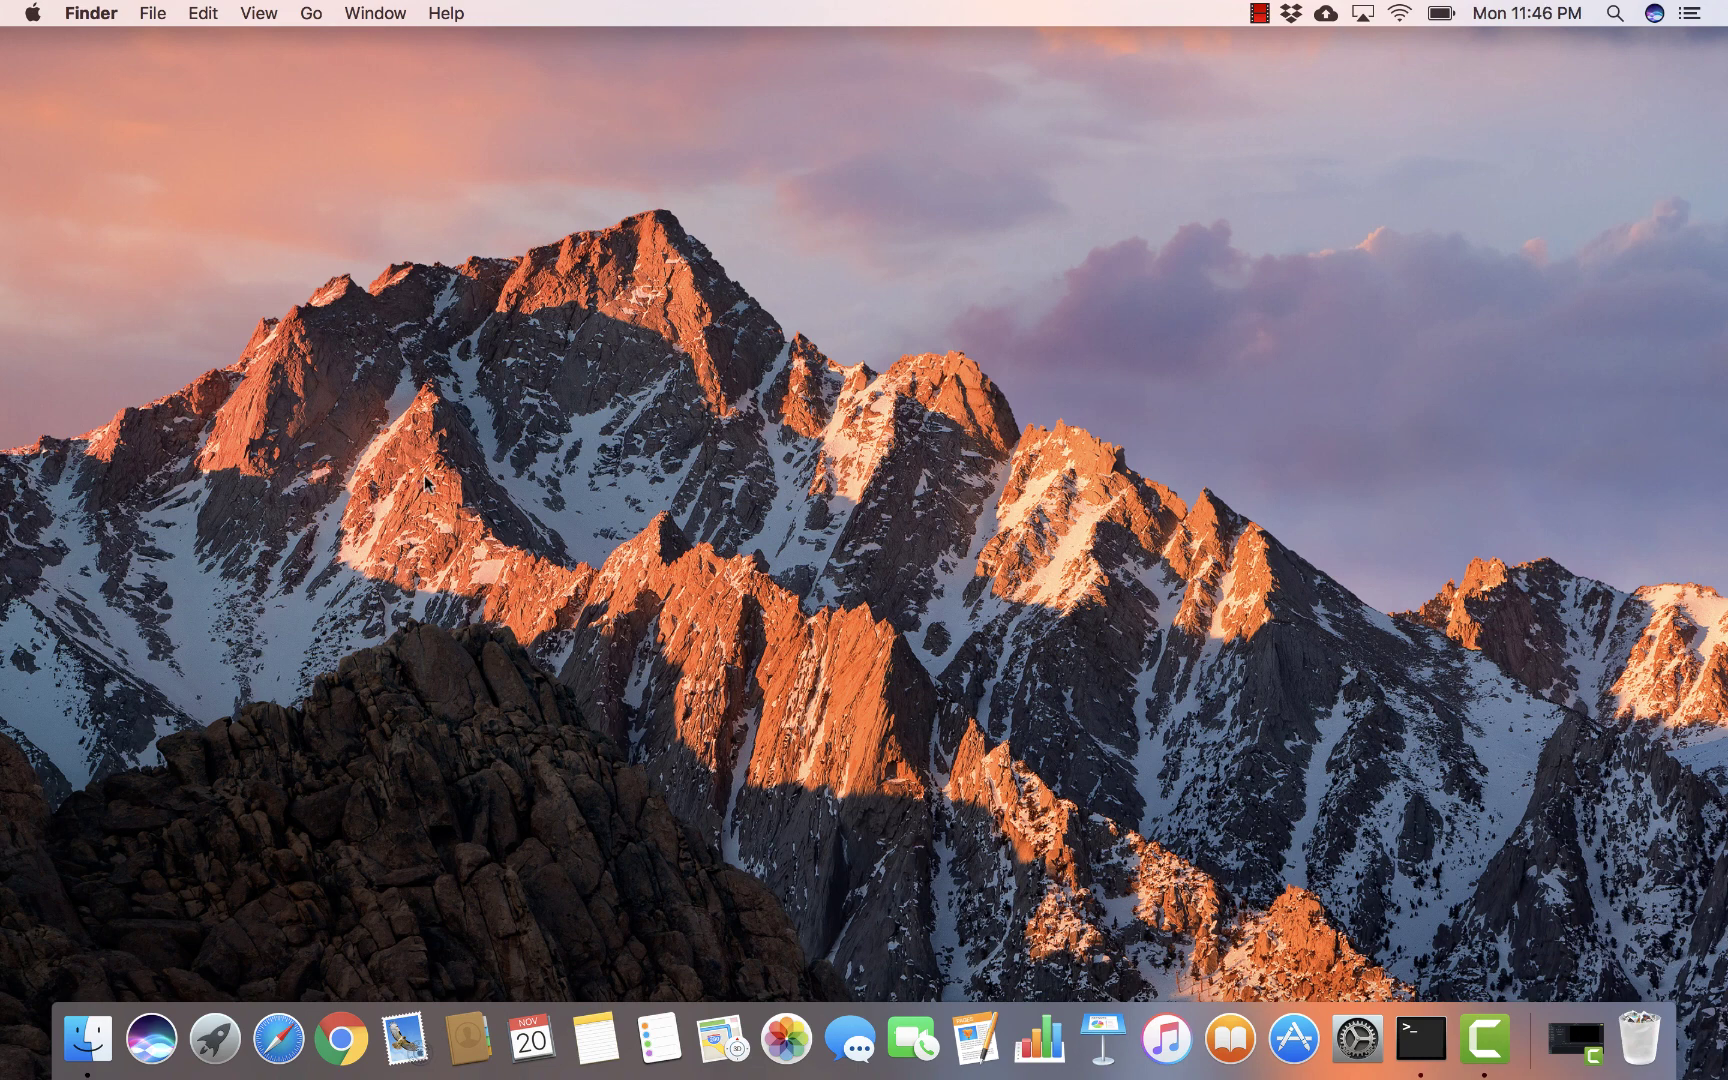
left_click(285, 1040)
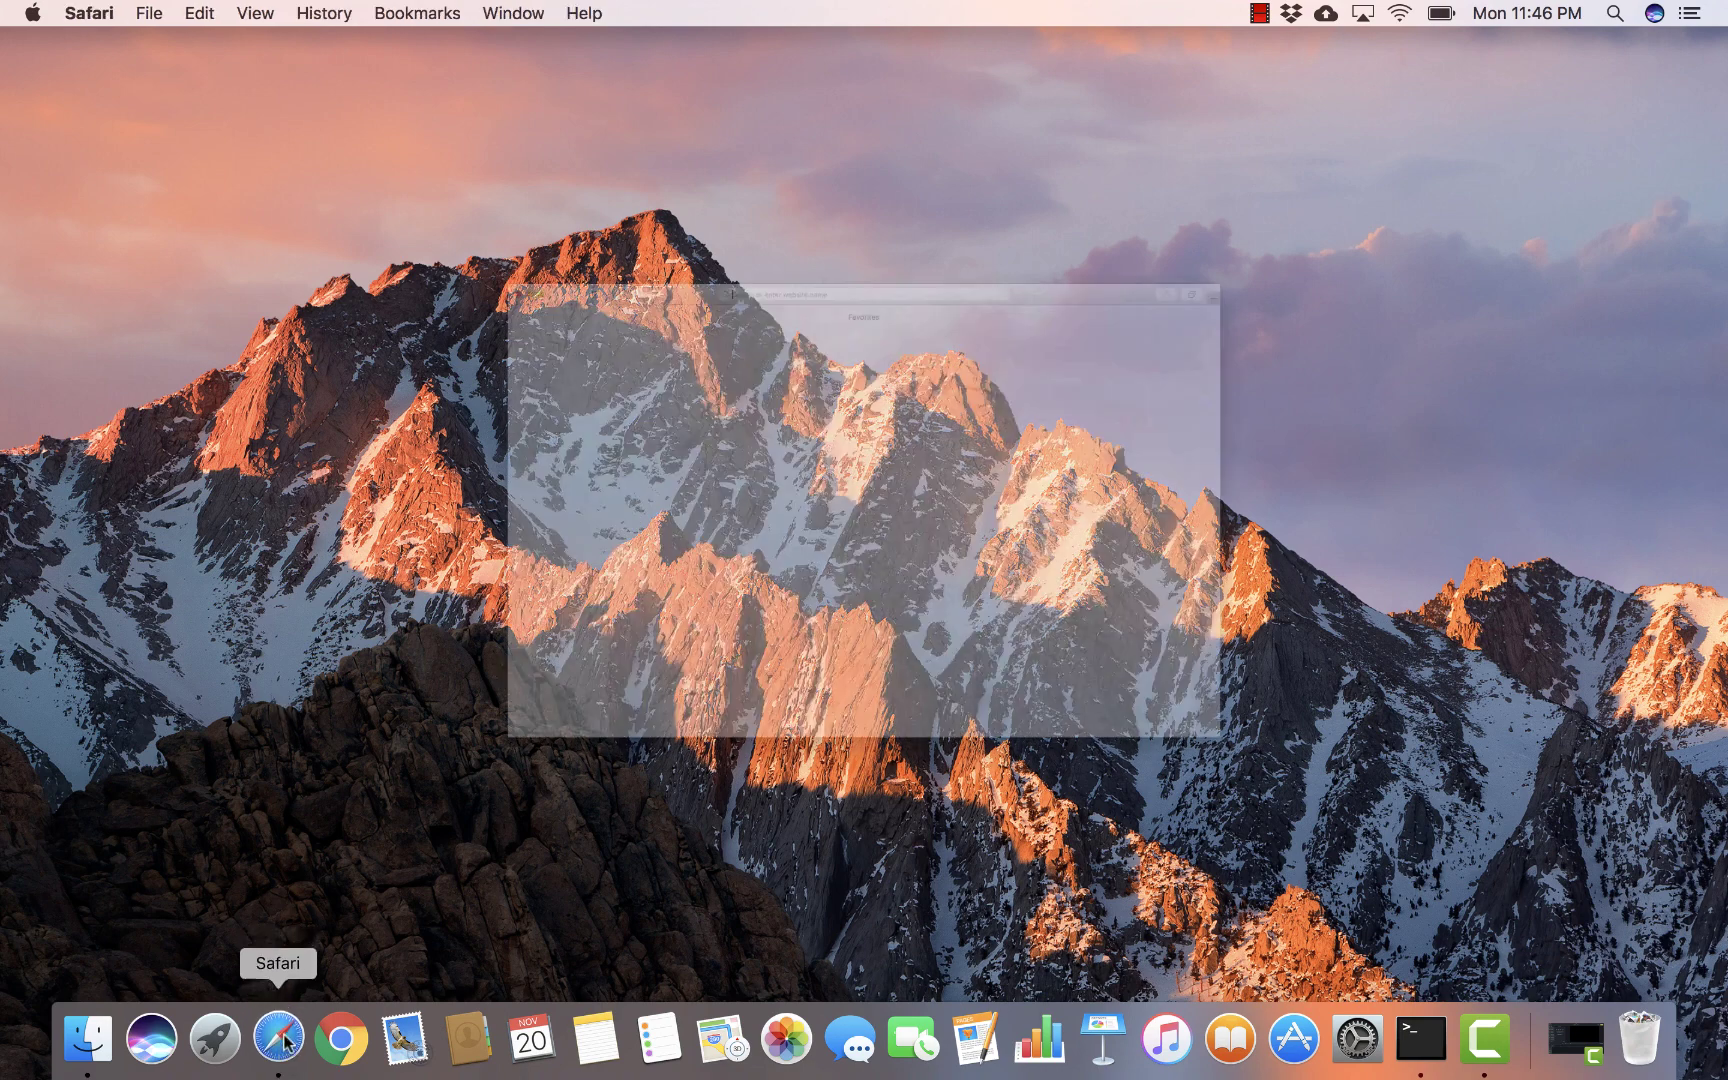
type("w")
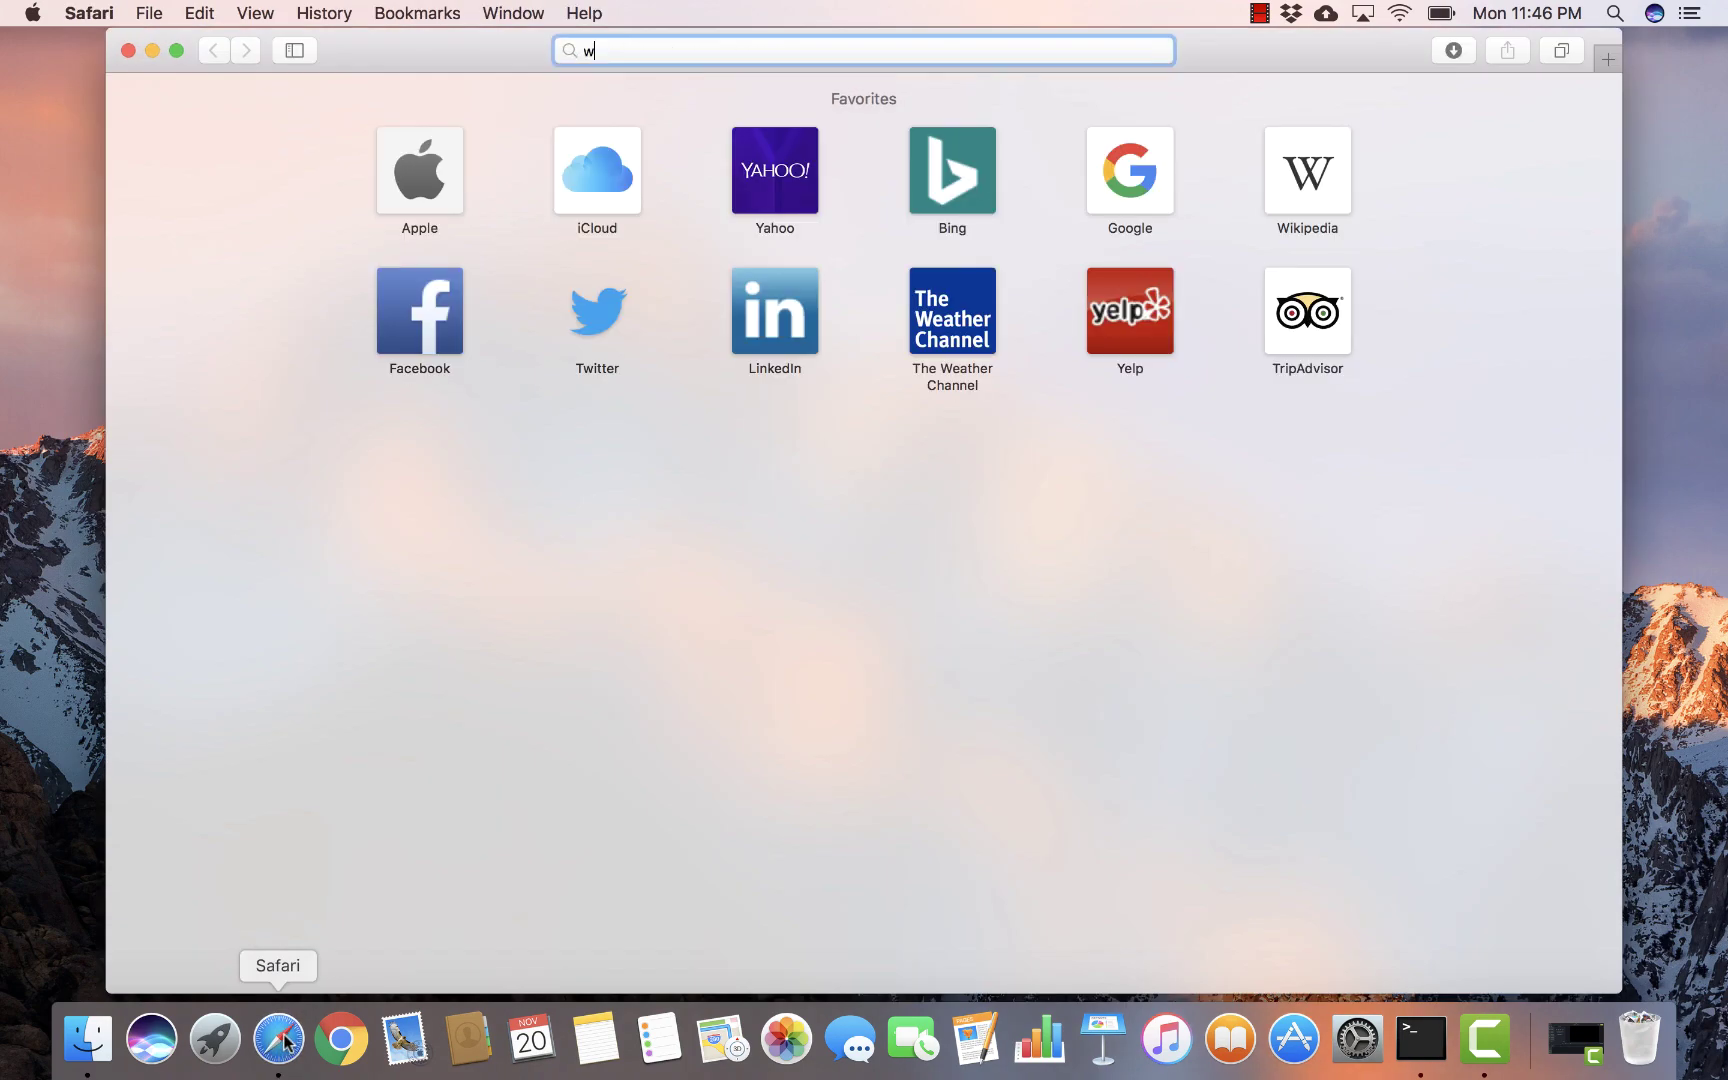
type("ww.anaconda.com")
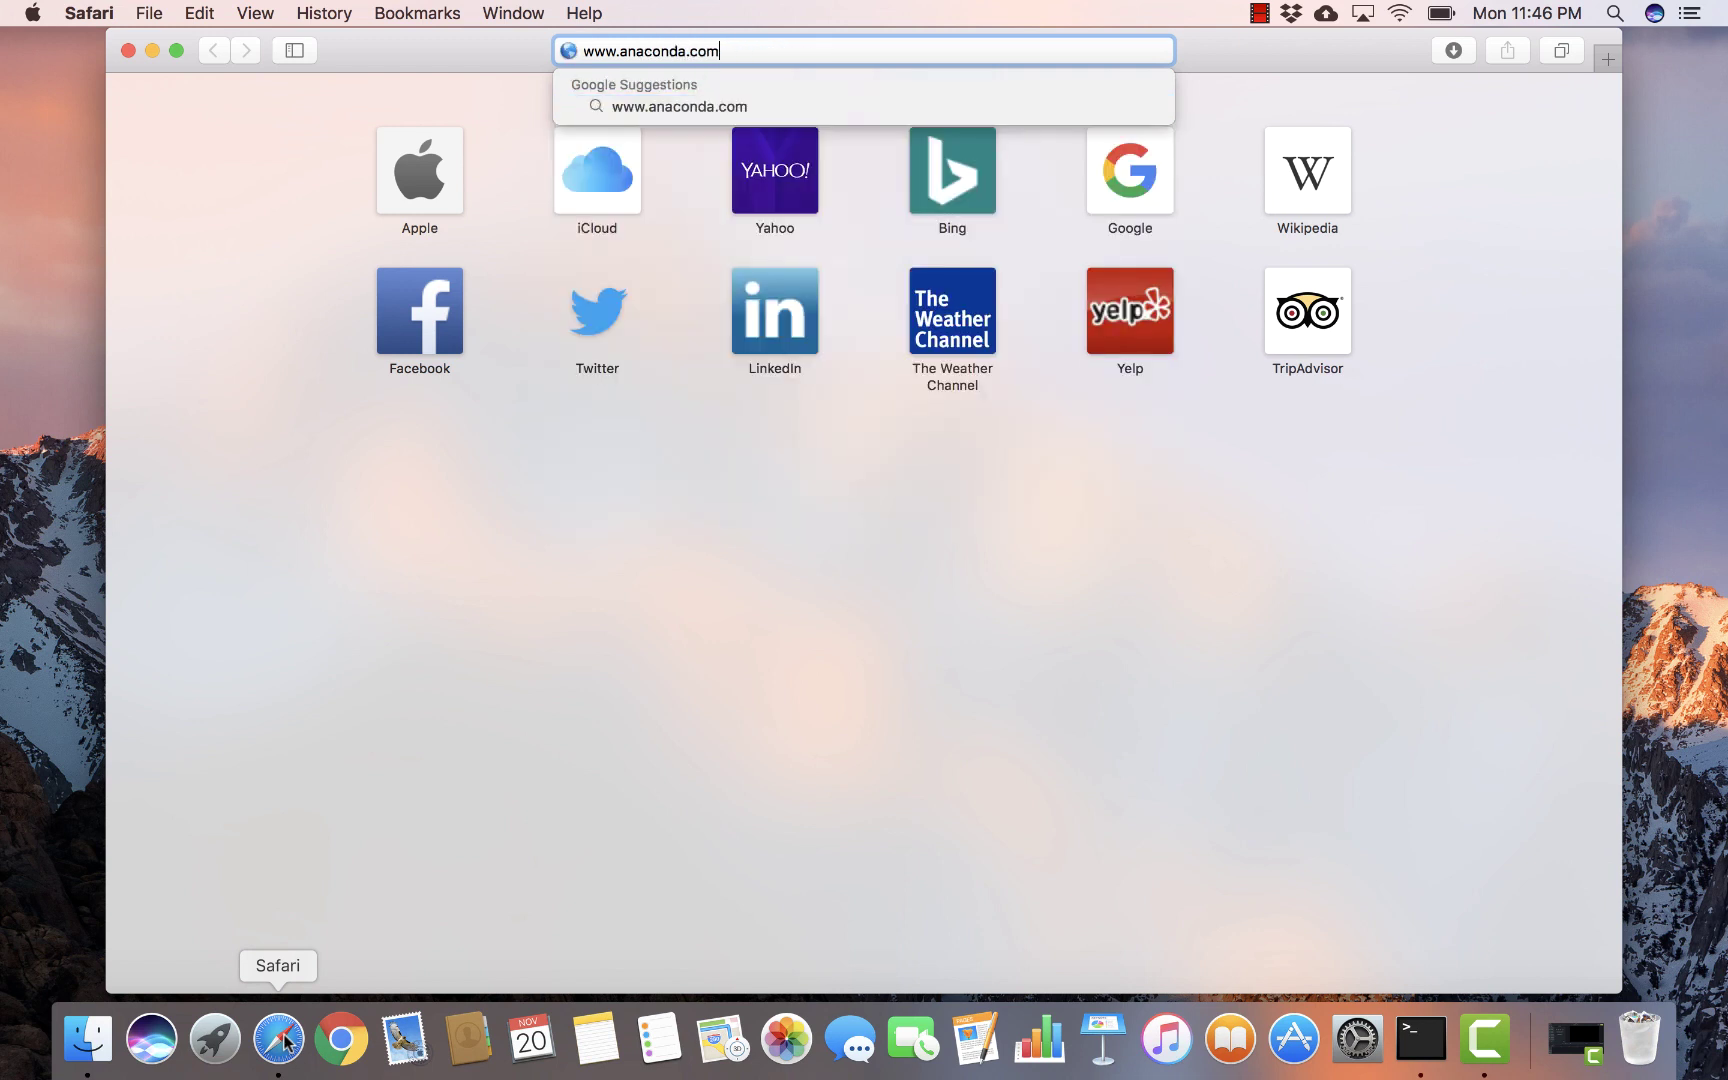
key("Return")
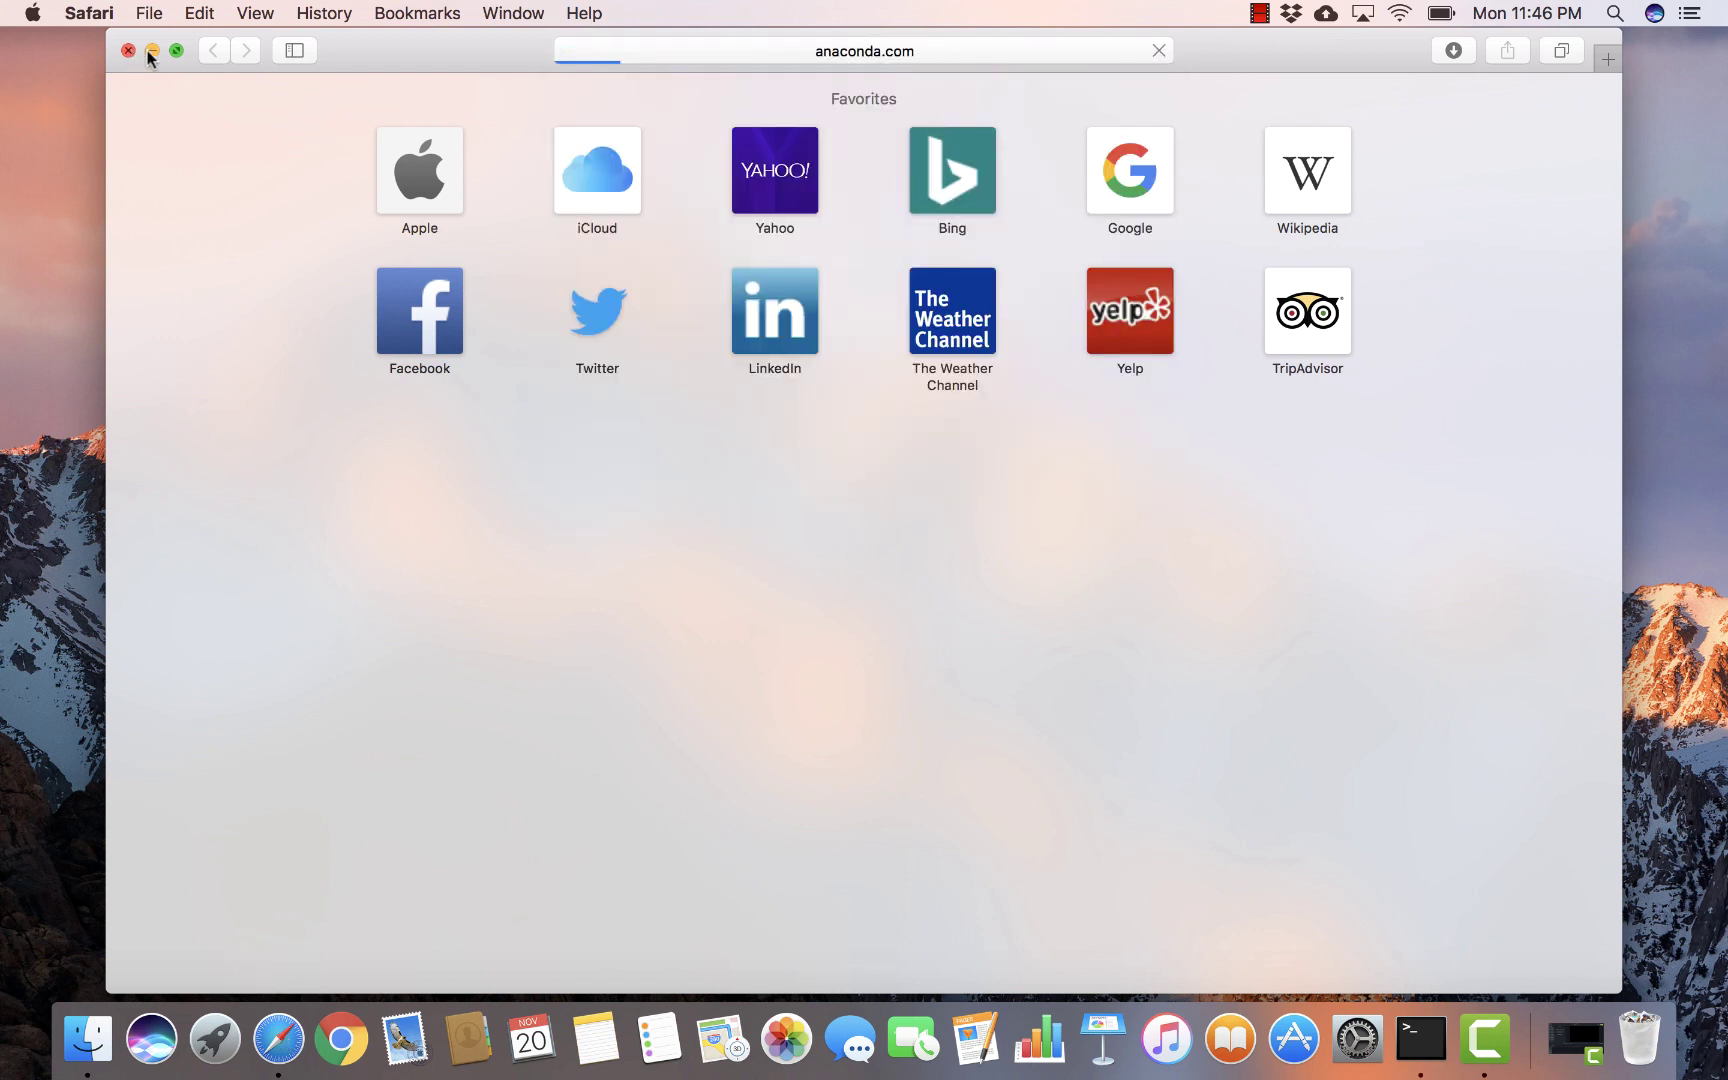
left_click(177, 52)
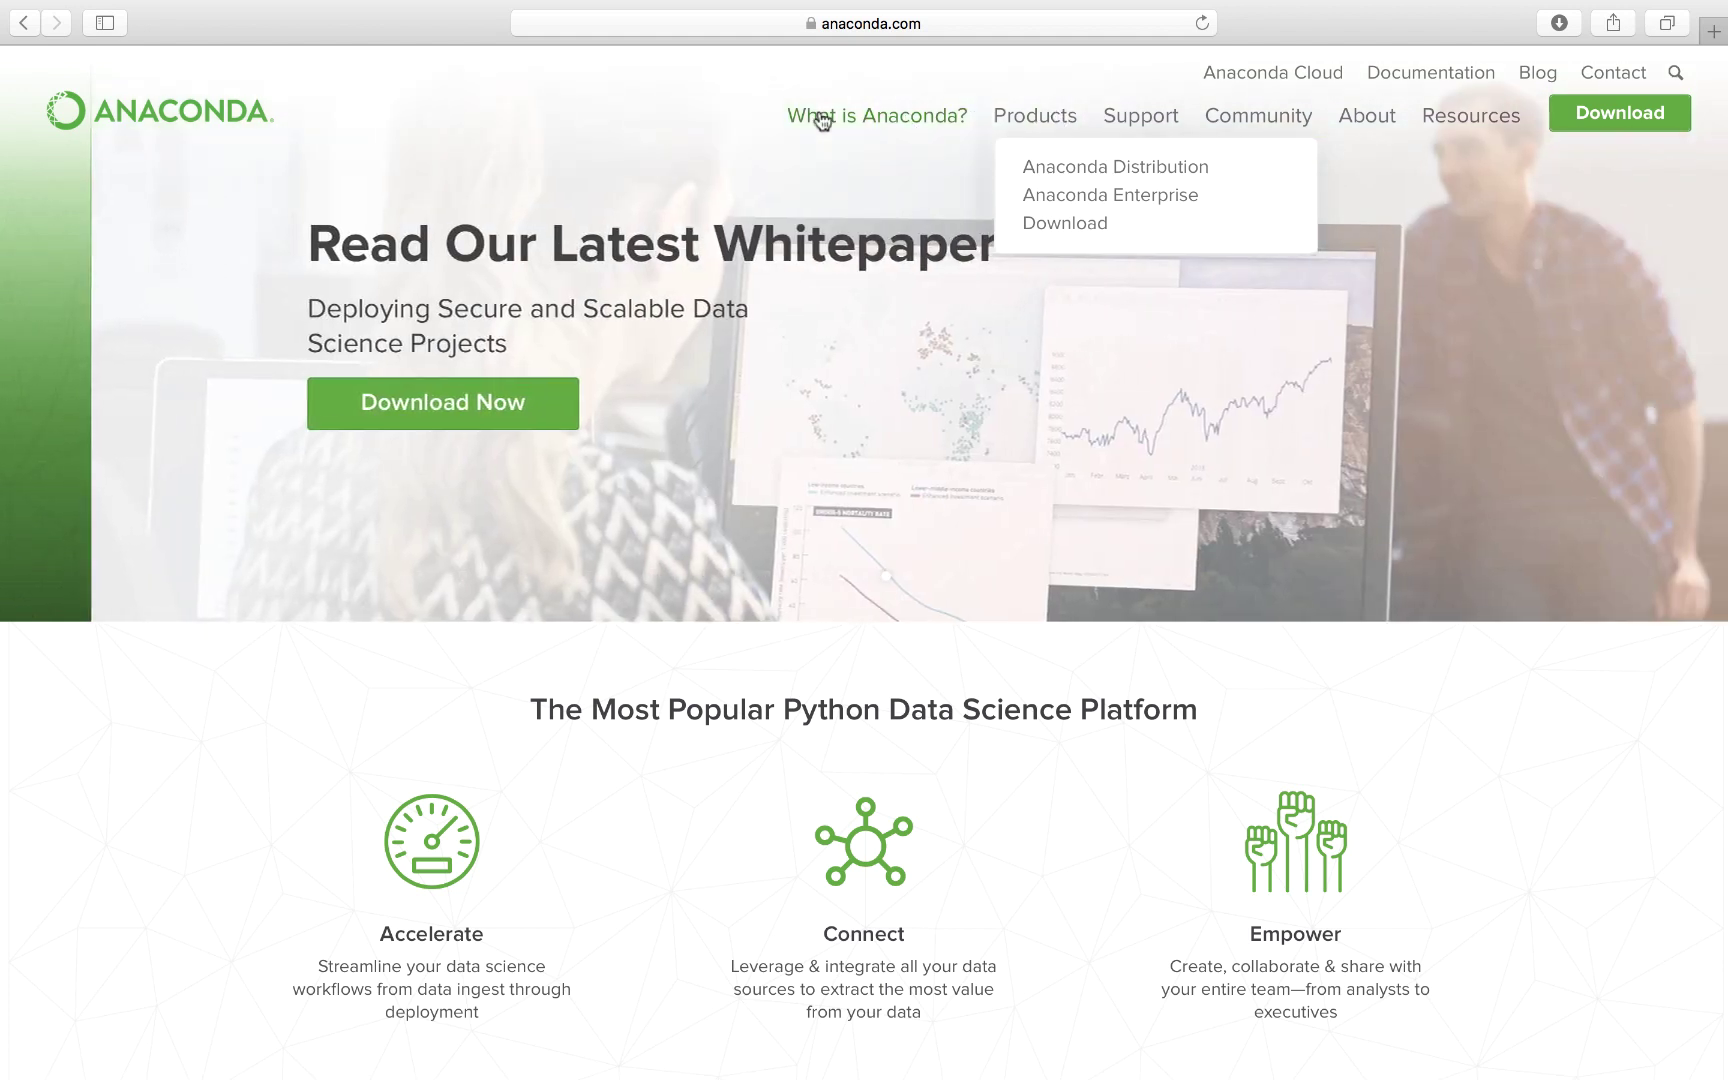
Step: Open the 'What is Anaconda?' page and scroll down to its product tiles
left_click(822, 120)
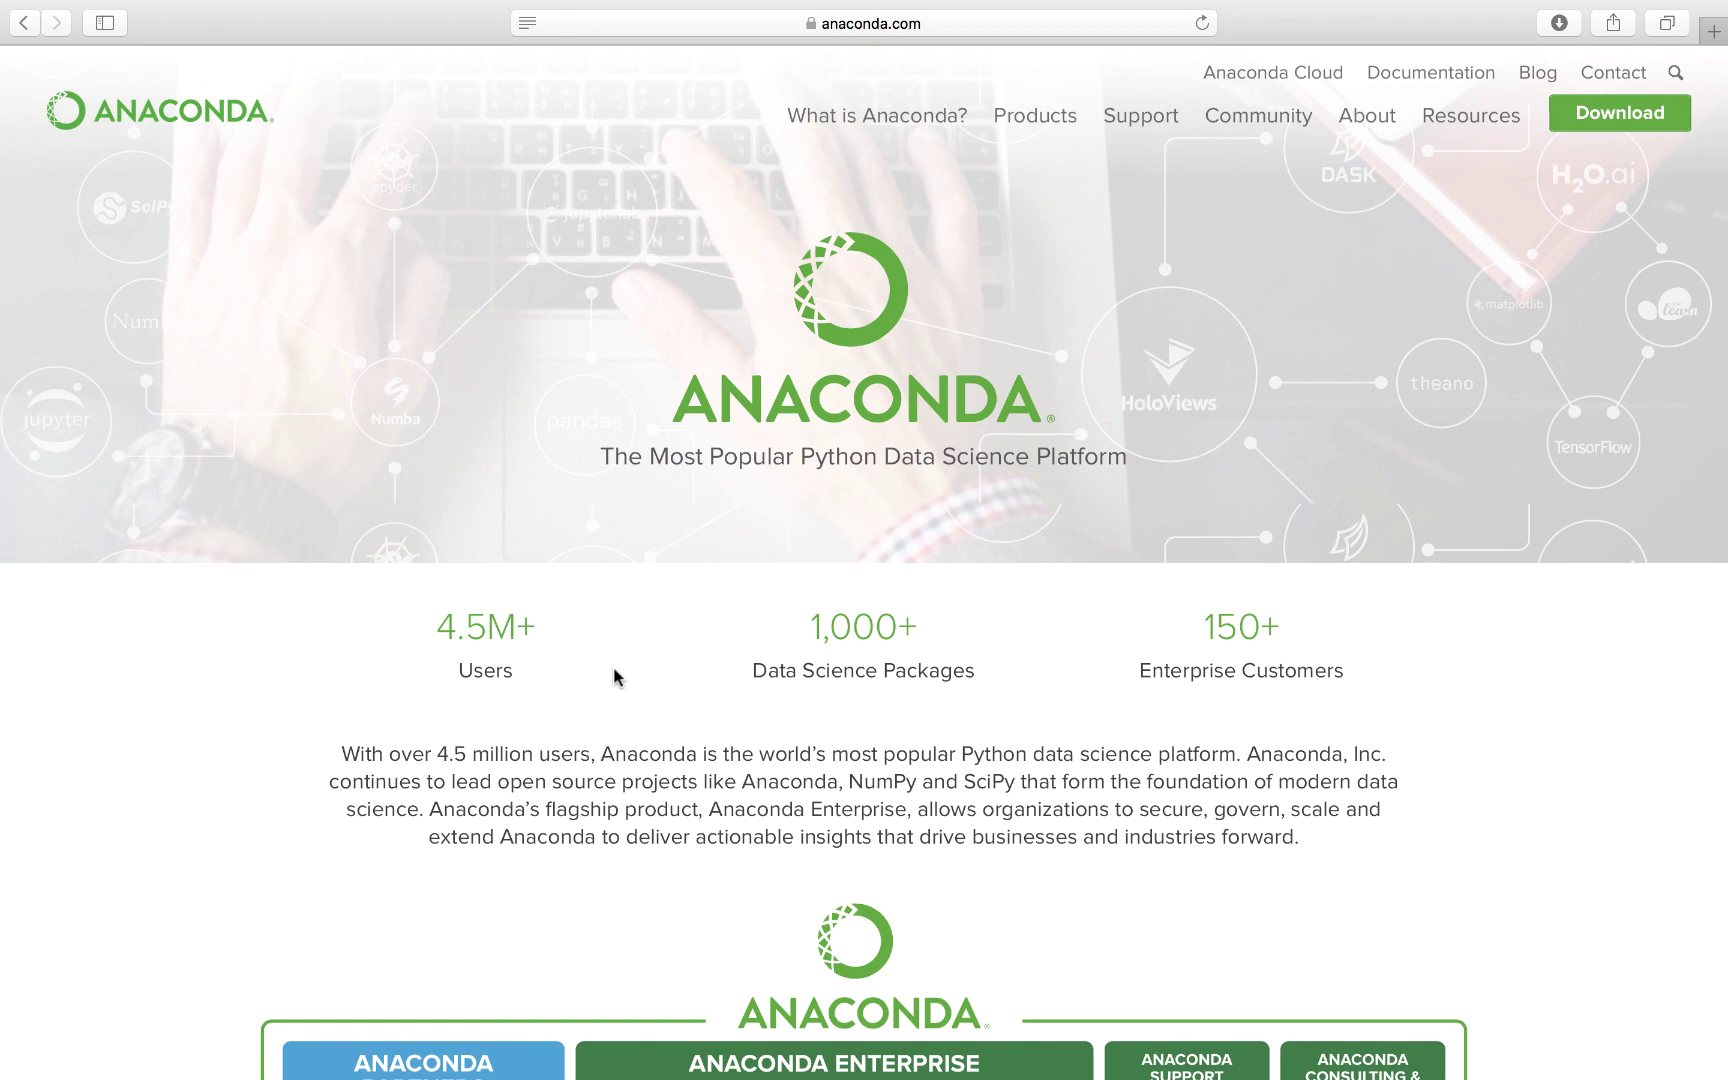
scroll(613, 666, "down", 10)
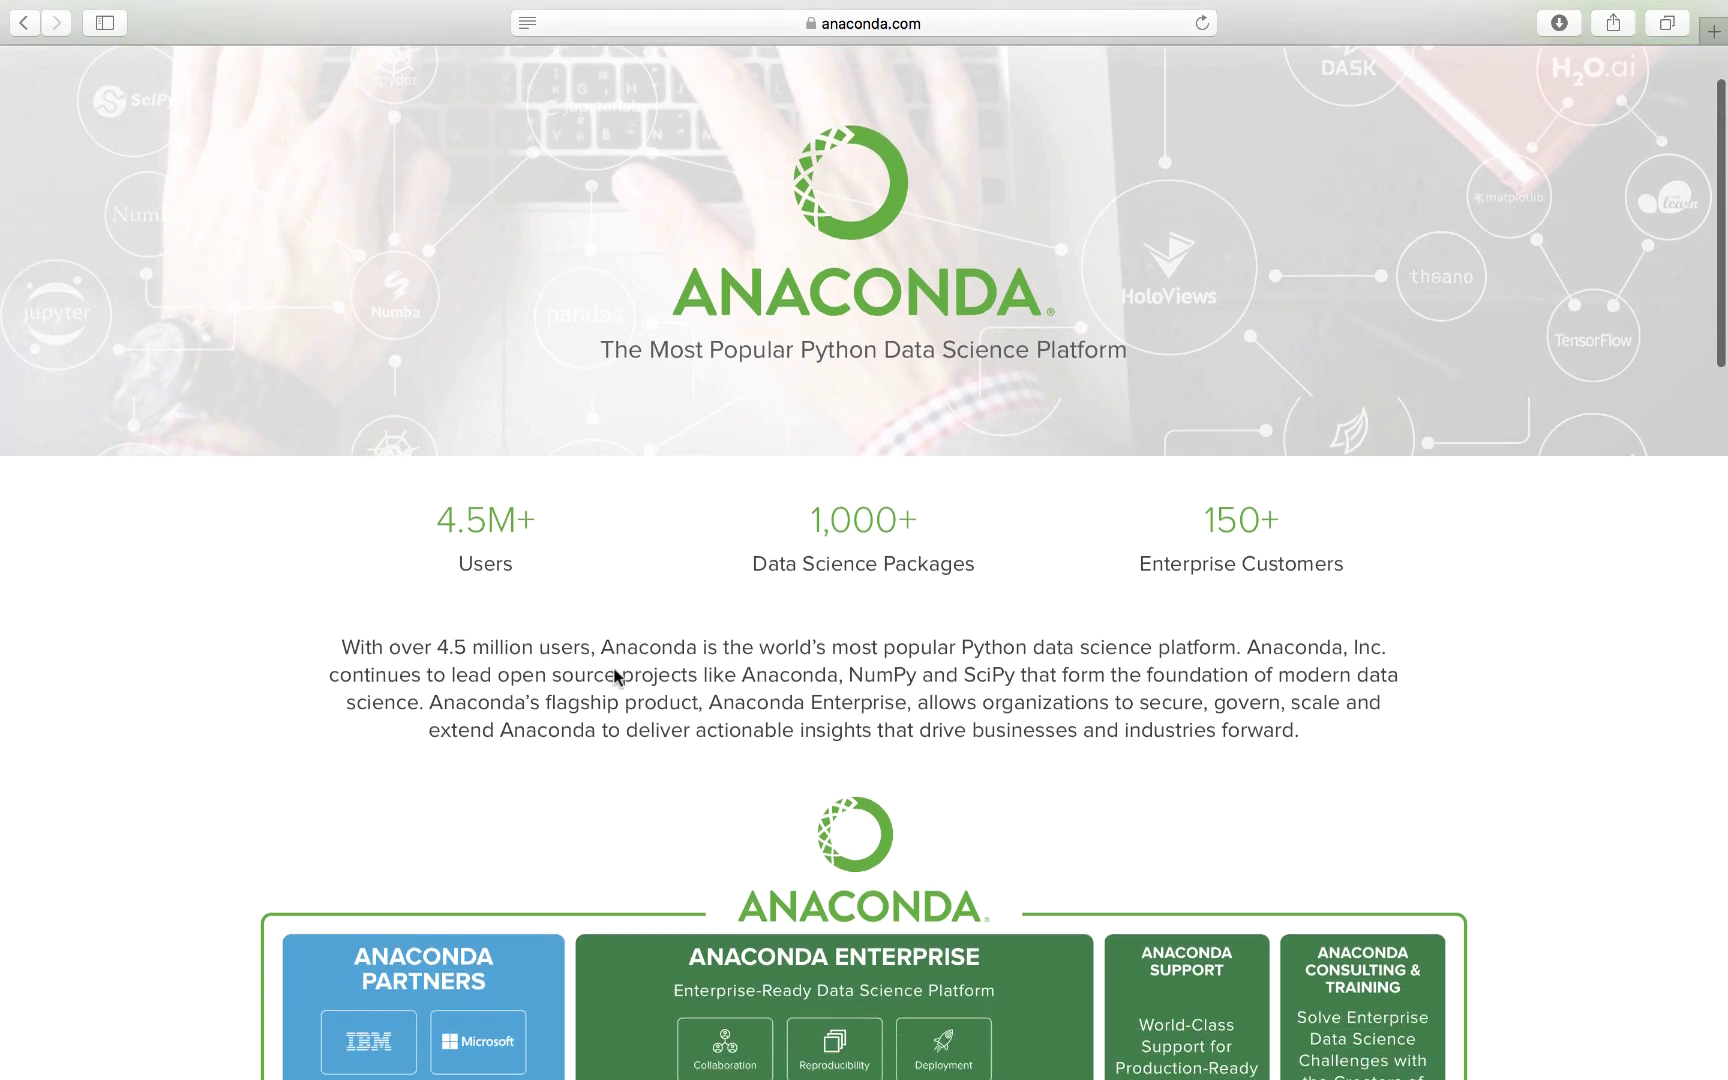
scroll(614, 668, "down", 5)
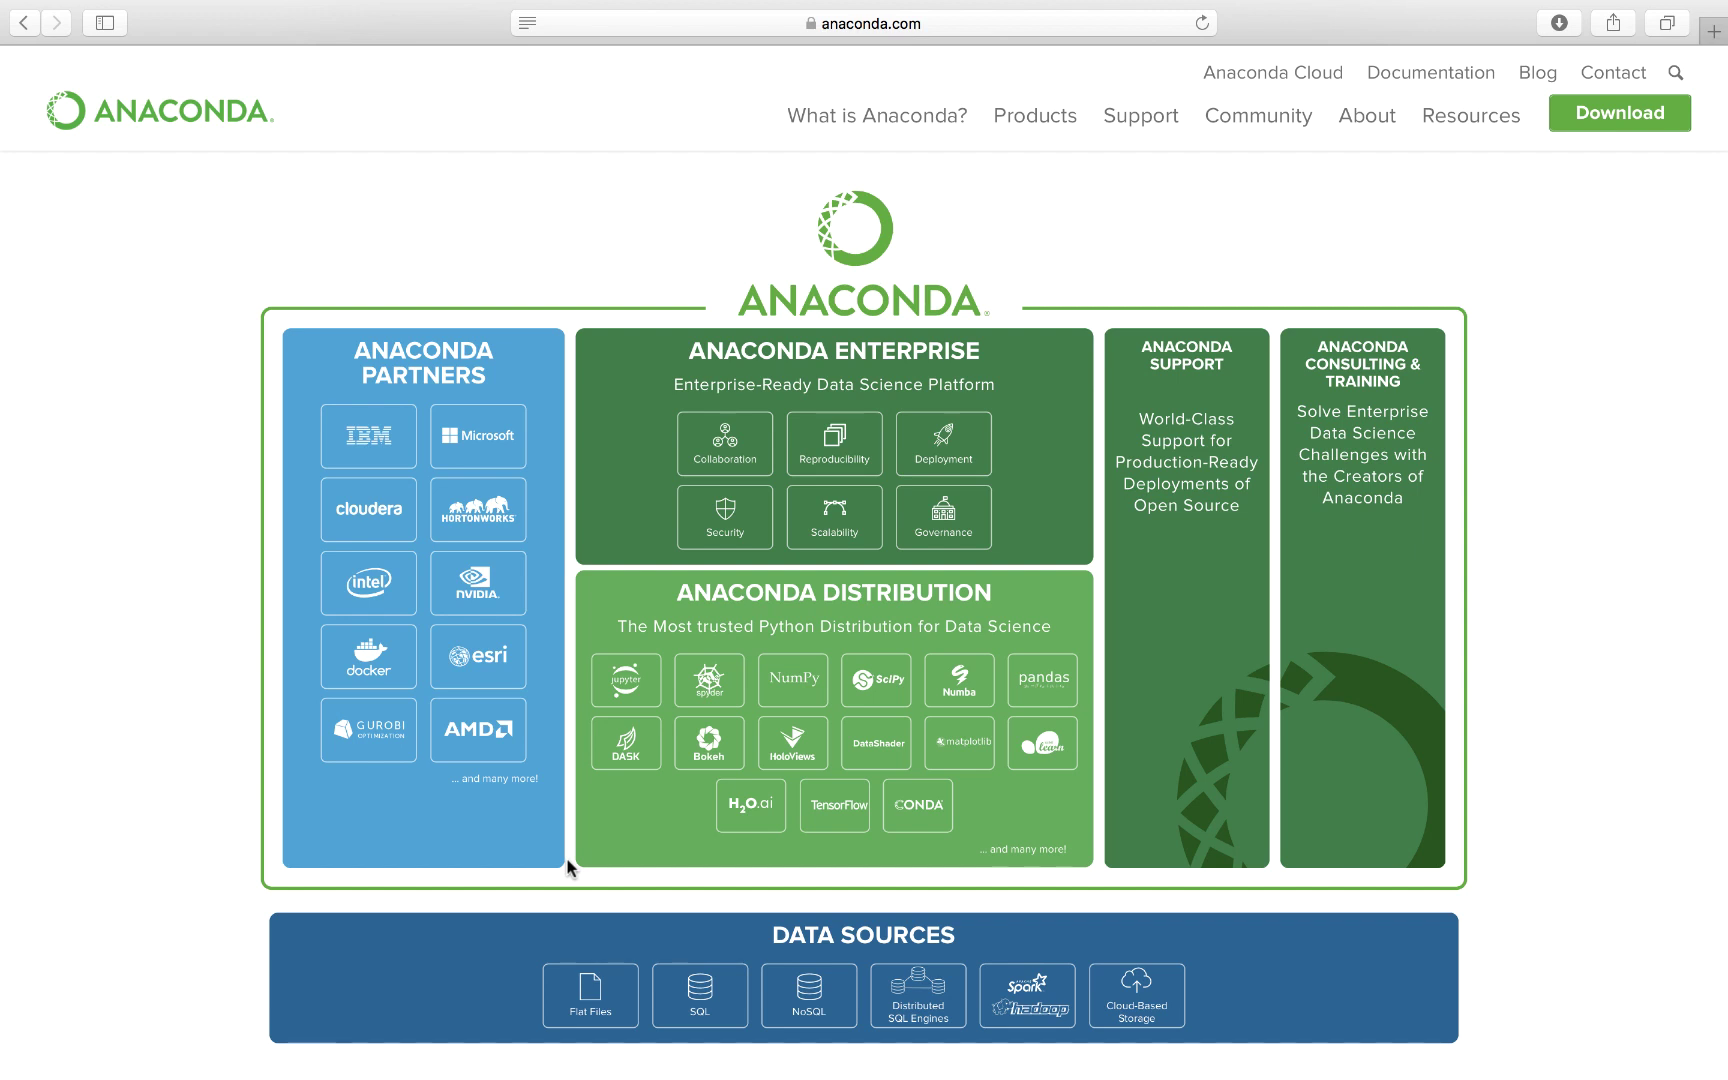
Step: Open the Anaconda Distribution page and enlarge its distribution diagram as slide 1 of 5
left_click(818, 708)
scroll(818, 708, "down", 3)
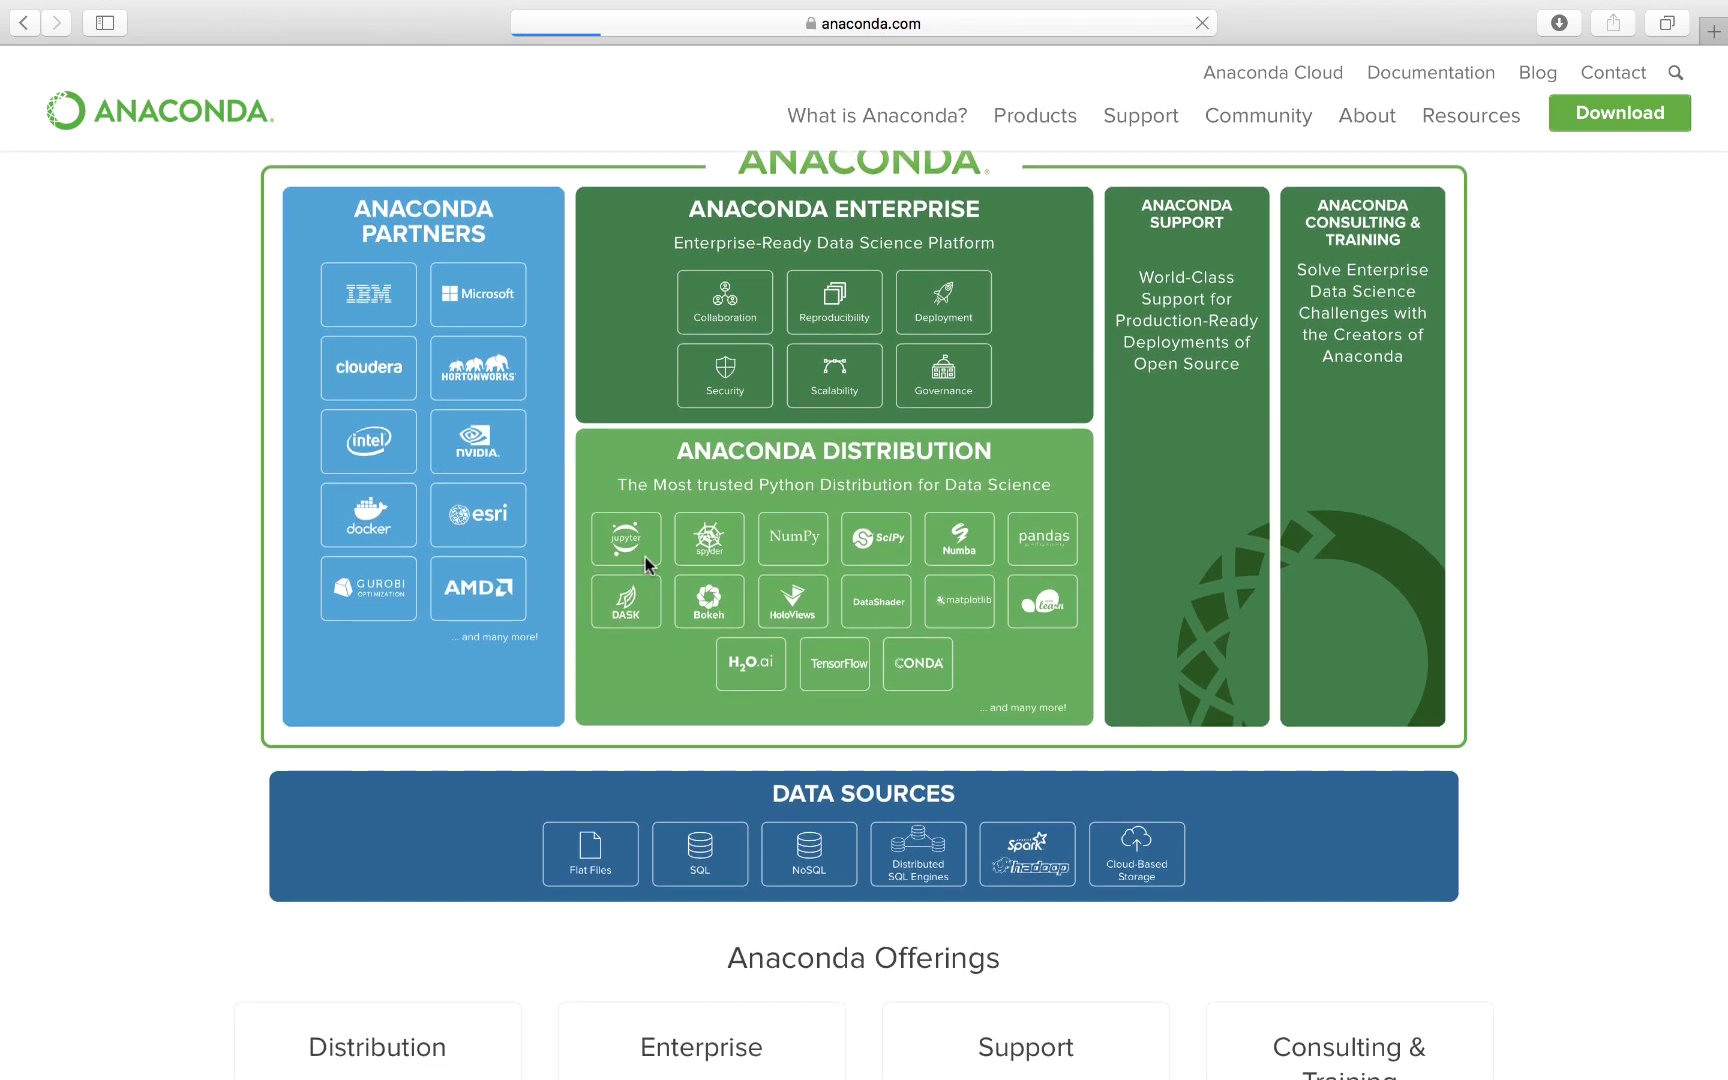
scroll(833, 640, "down", 5)
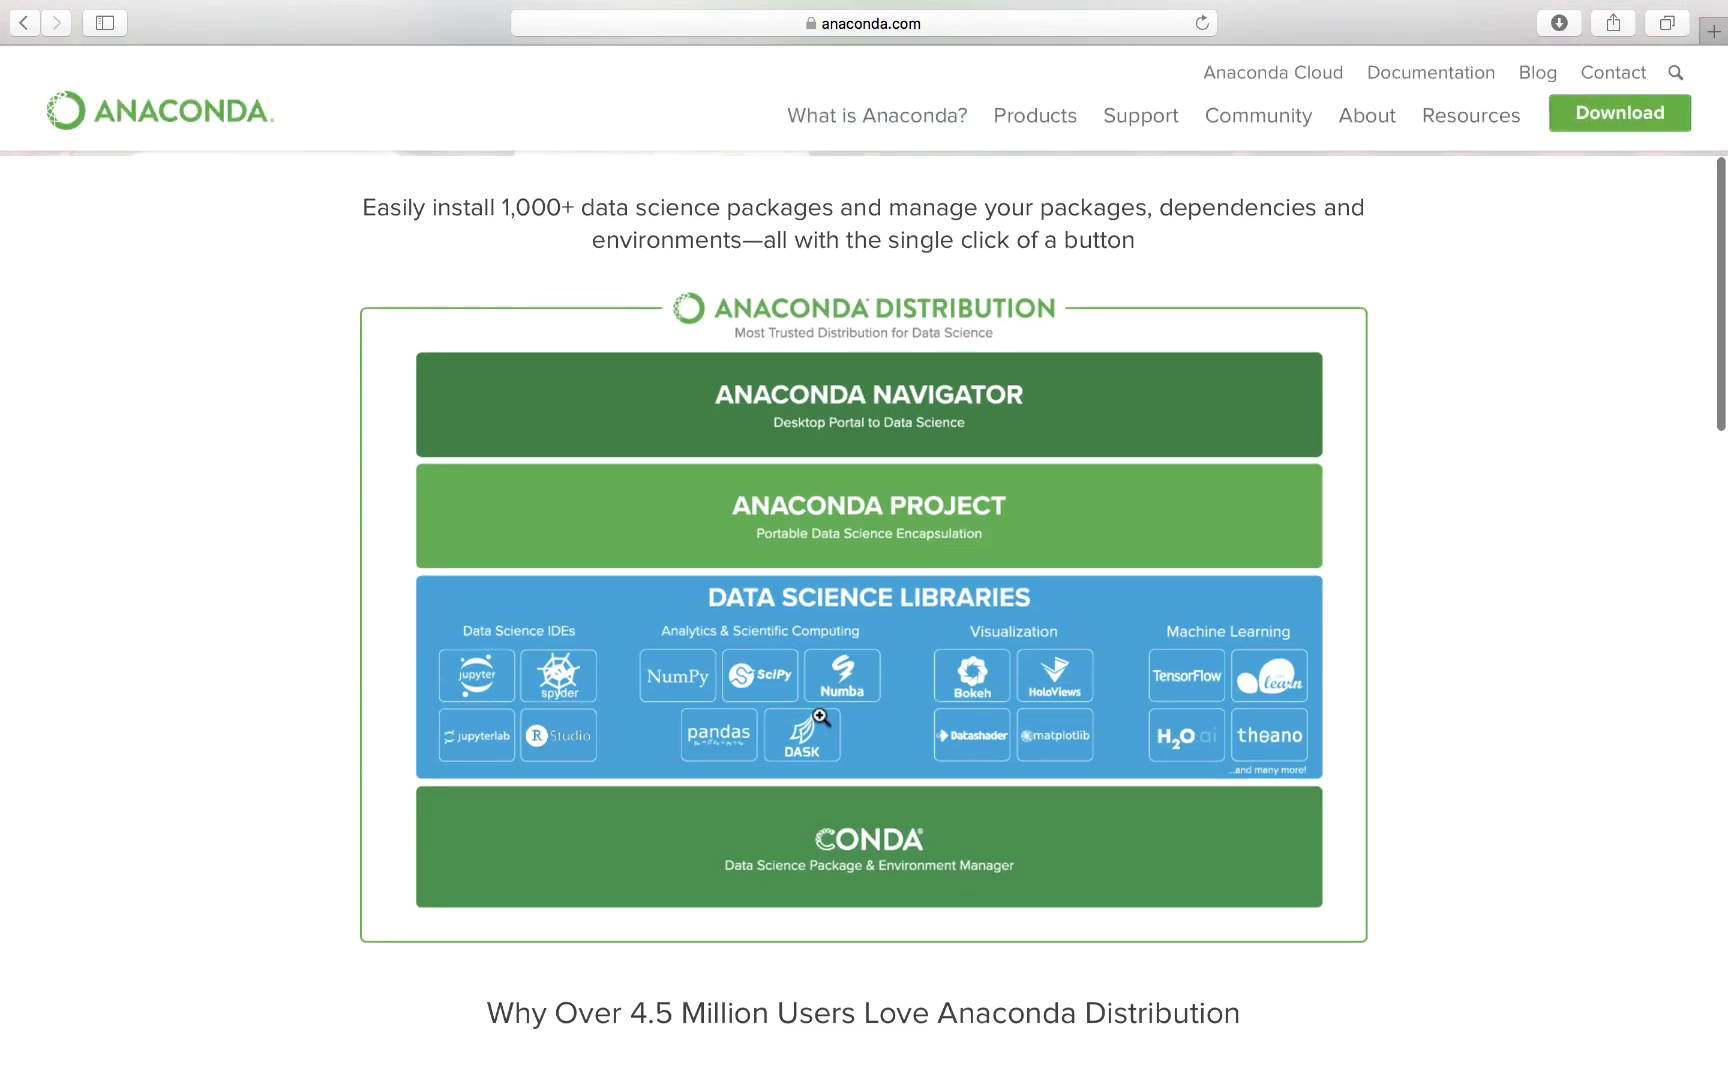
left_click(864, 733)
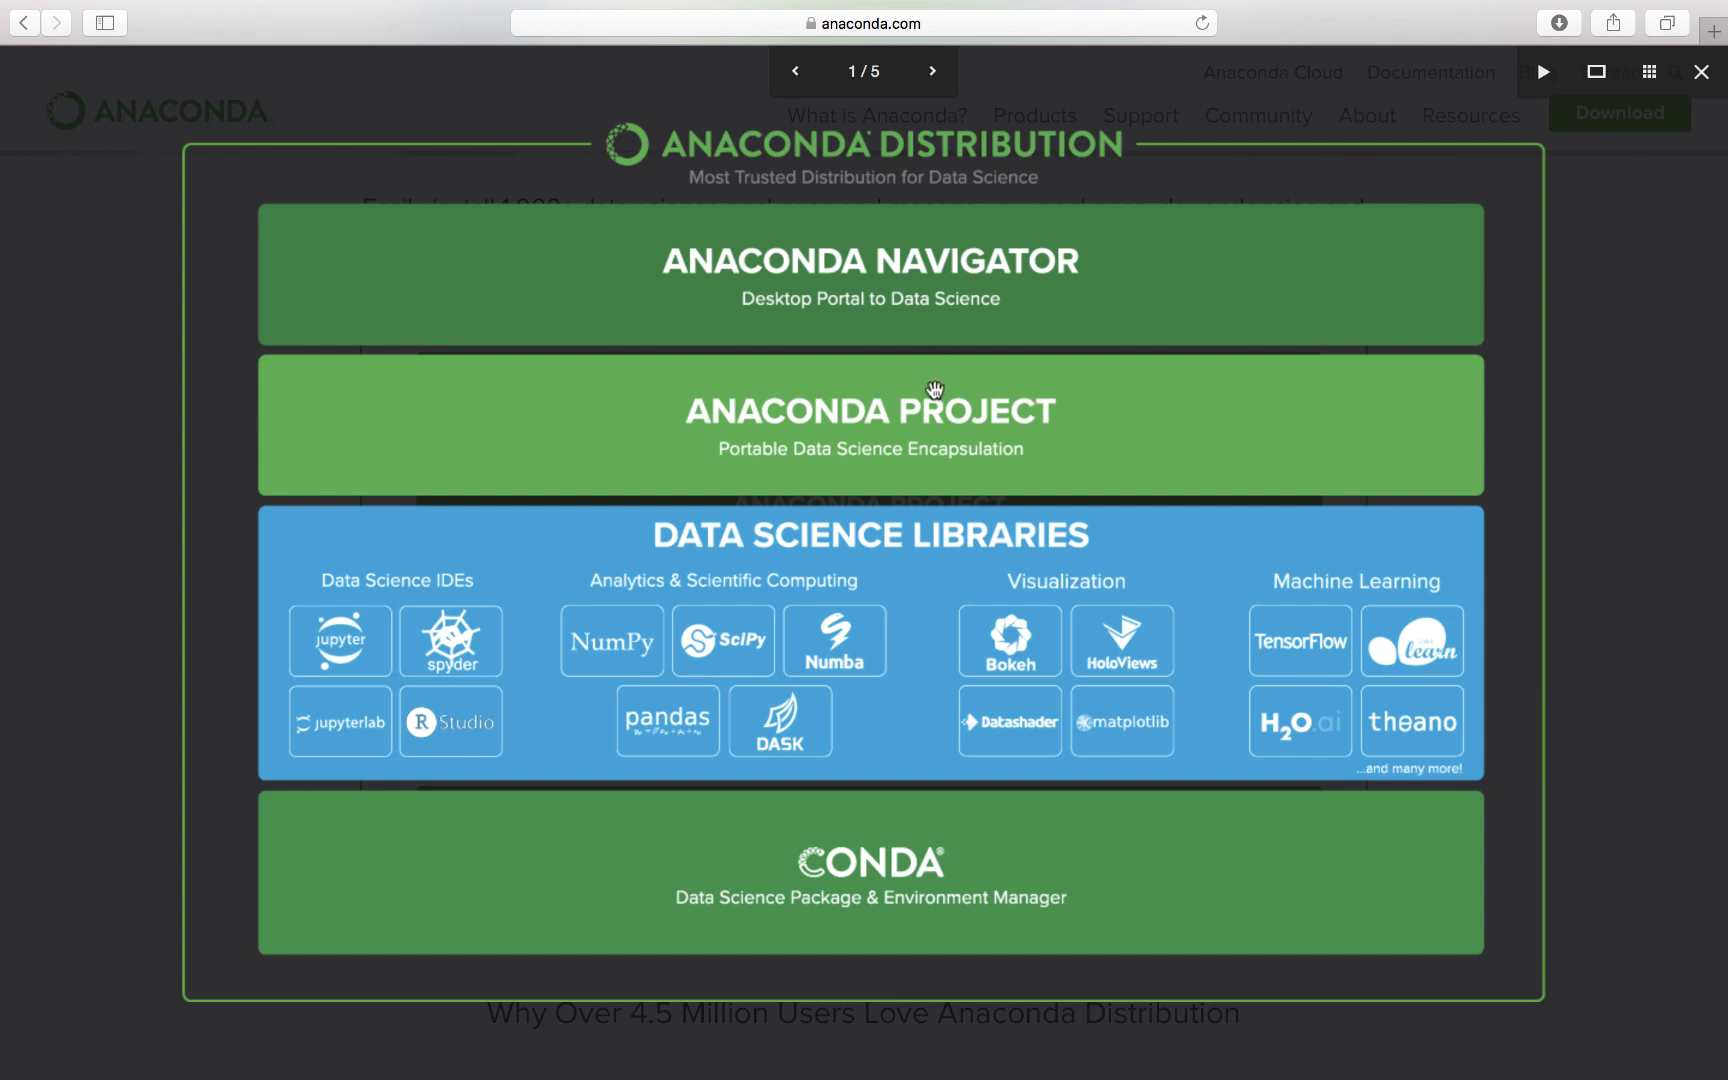
Step: Page through the libraries, Conda, Navigator and project file slides to 5 of 5, then close the viewer
left_click(935, 78)
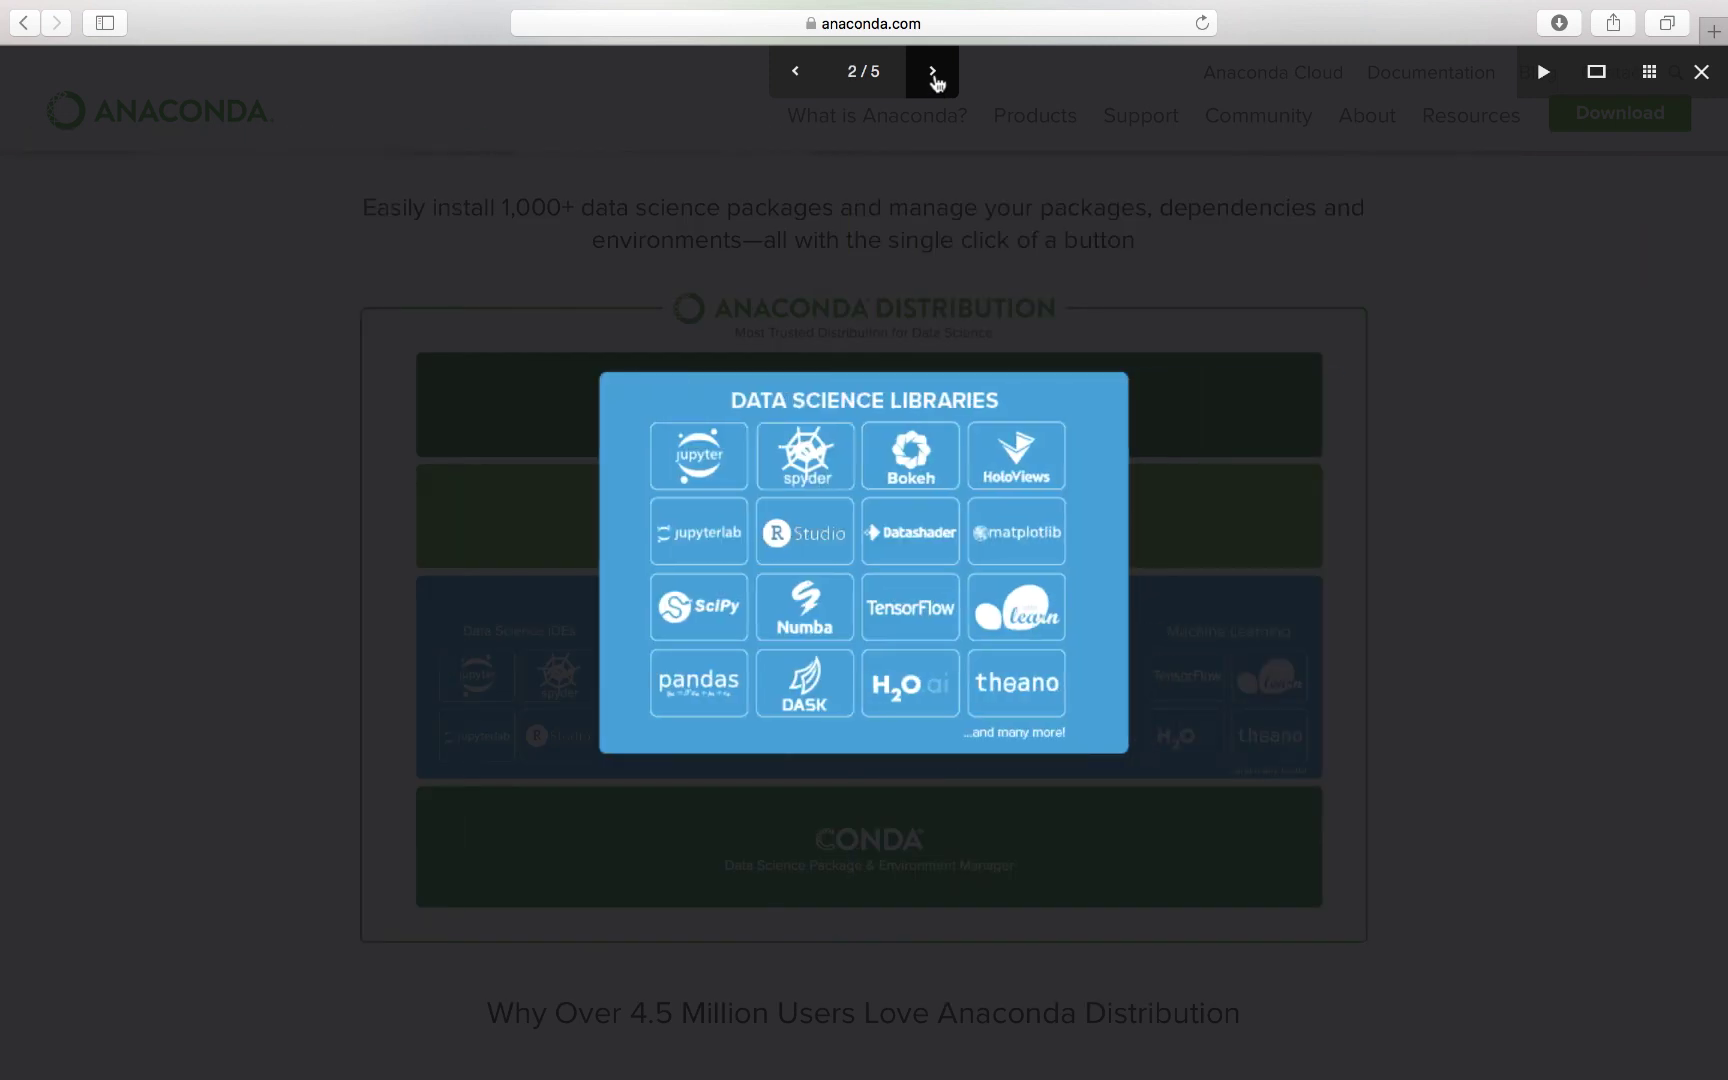
left_click(935, 78)
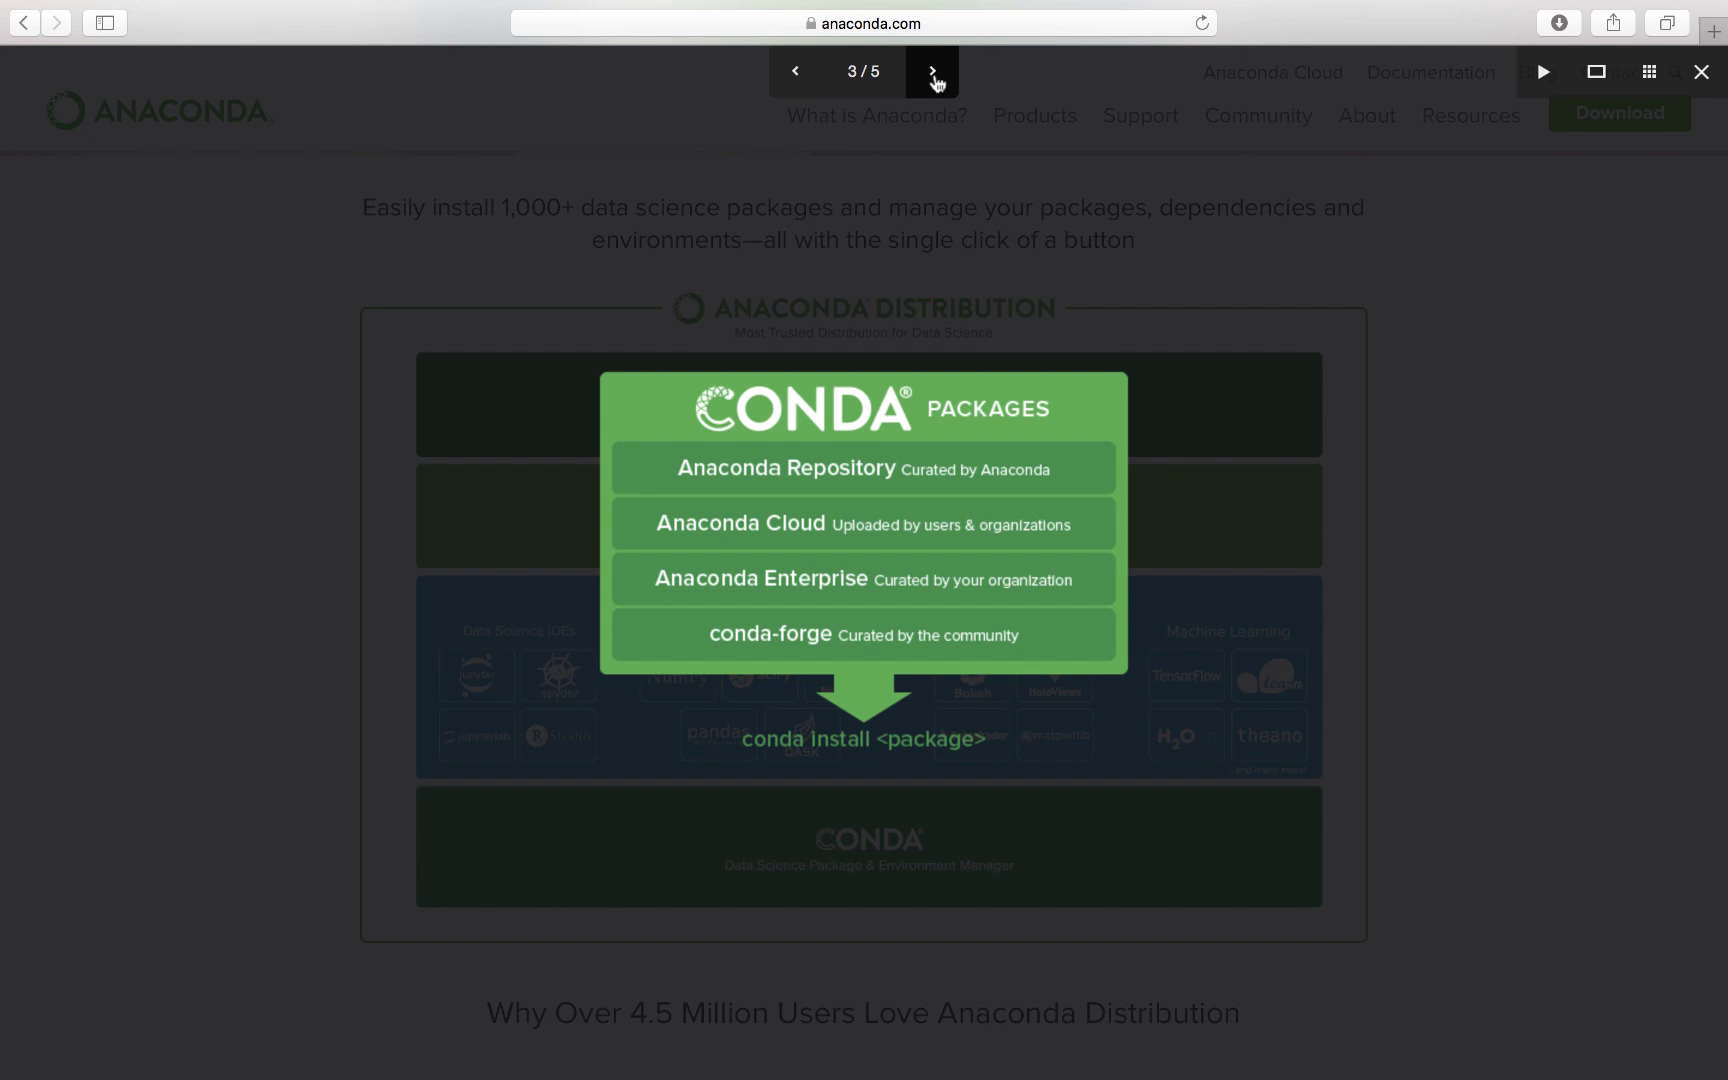
left_click(933, 72)
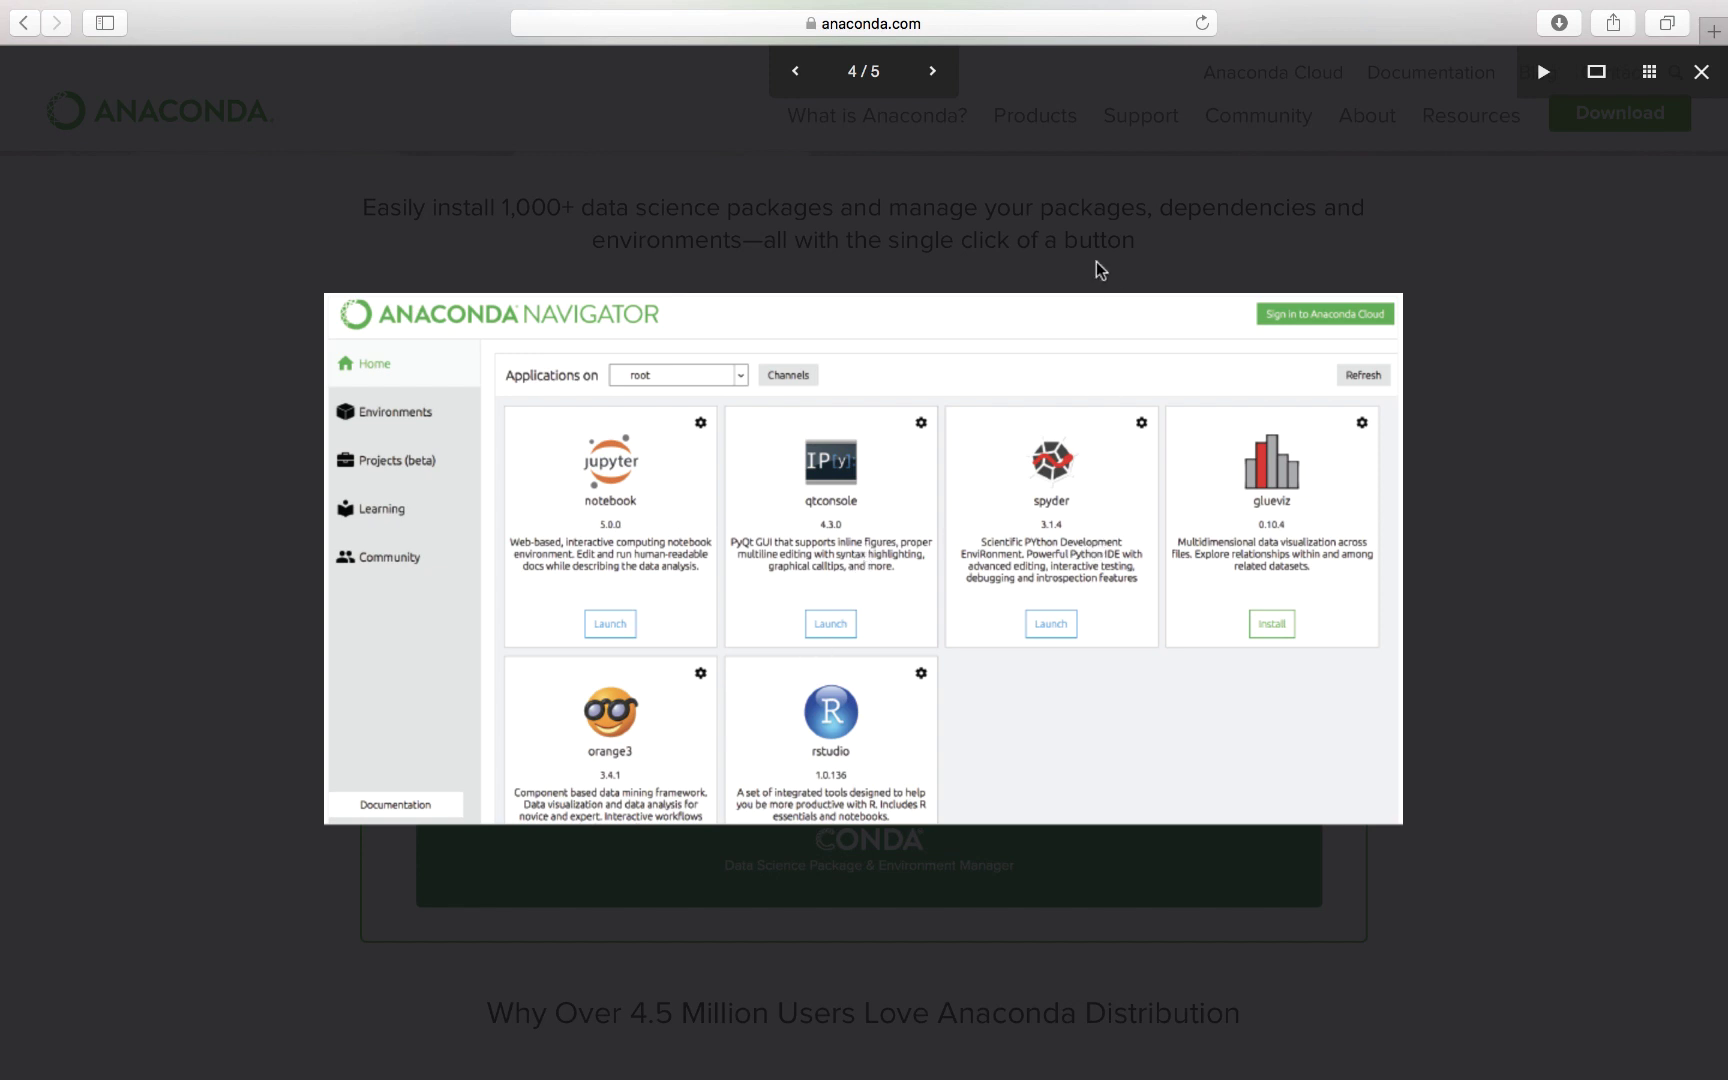
left_click(933, 72)
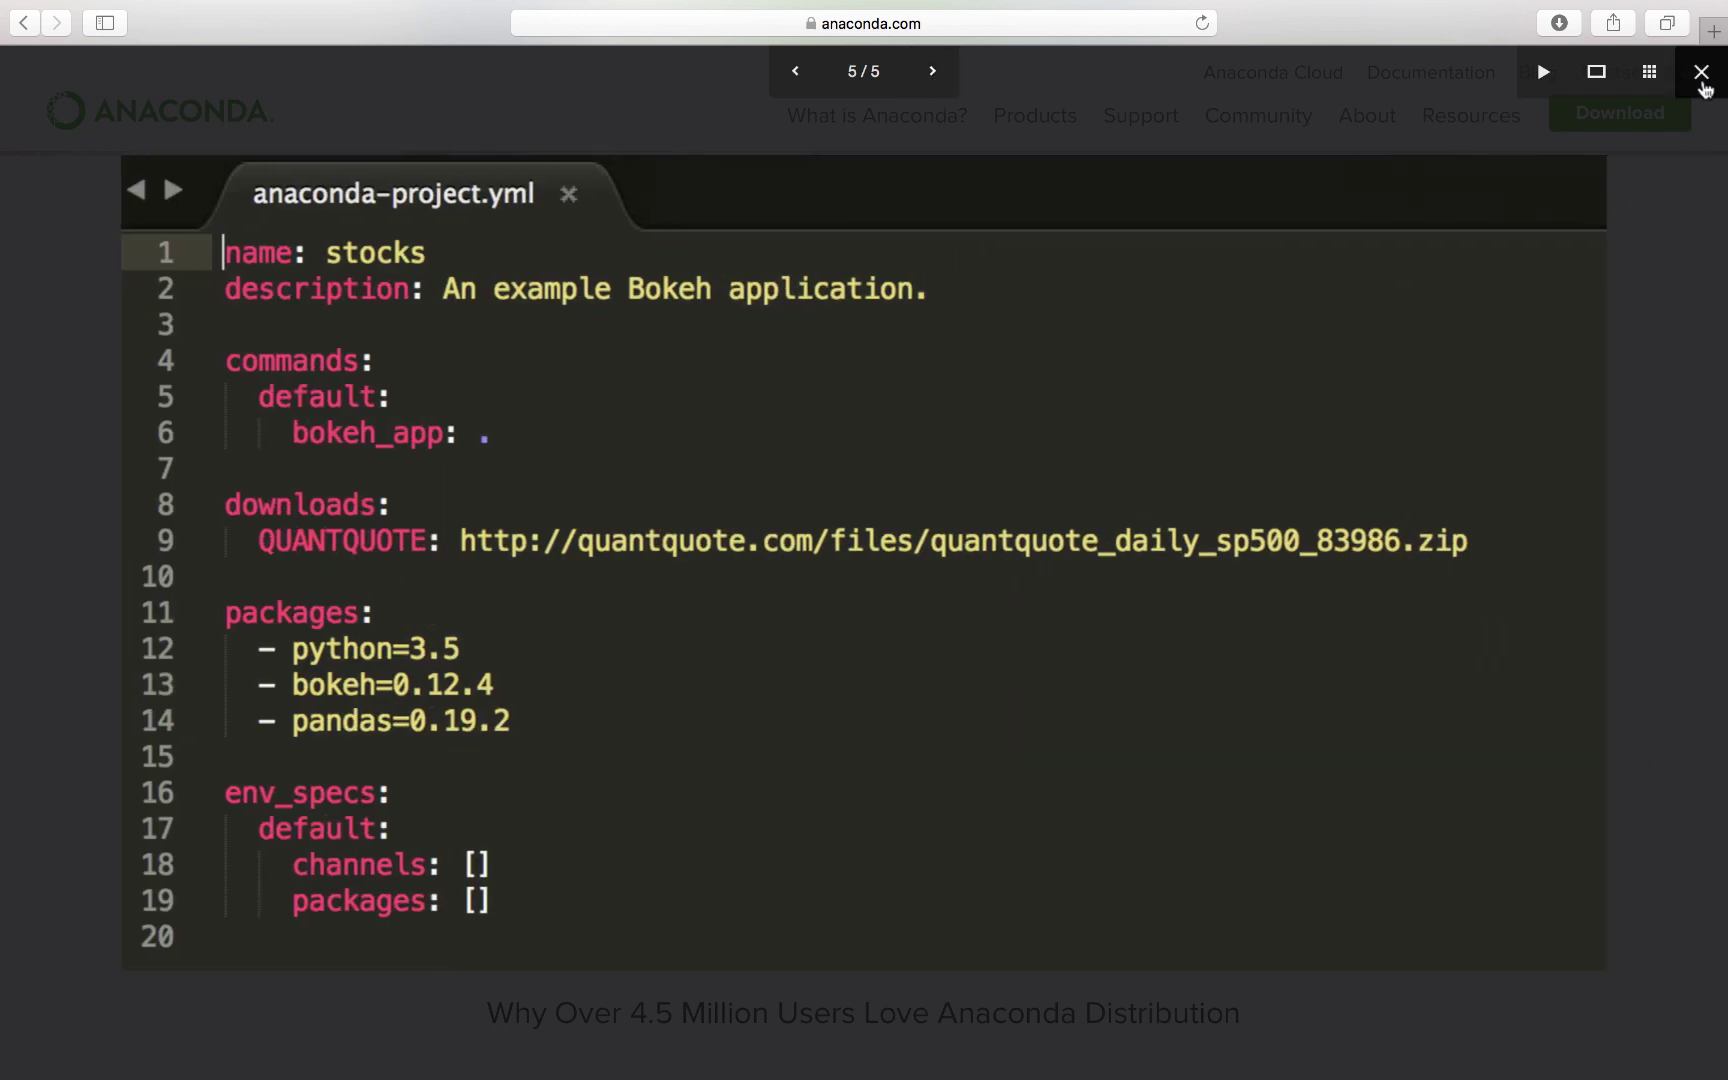
left_click(1700, 76)
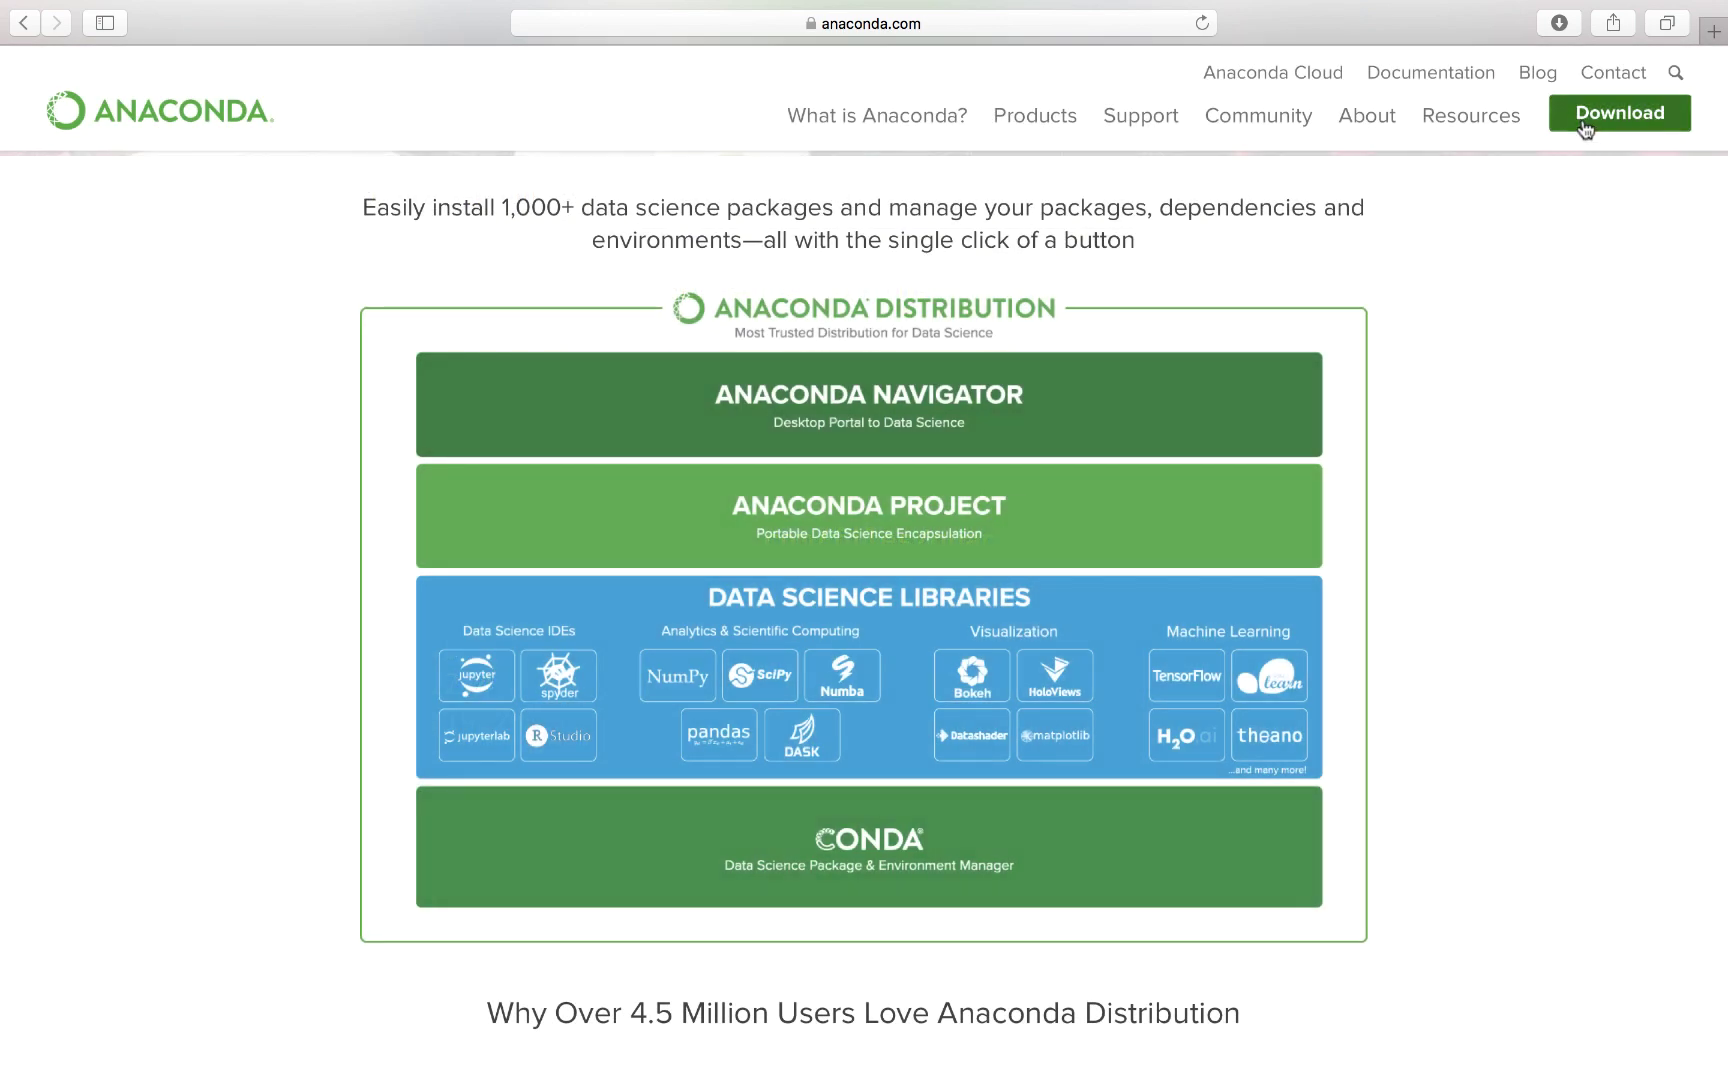
Step: Show the Anaconda 5.0.1 macOS installers (Python 3.6 and 2.7) on the Download page
mouse_move(1027, 128)
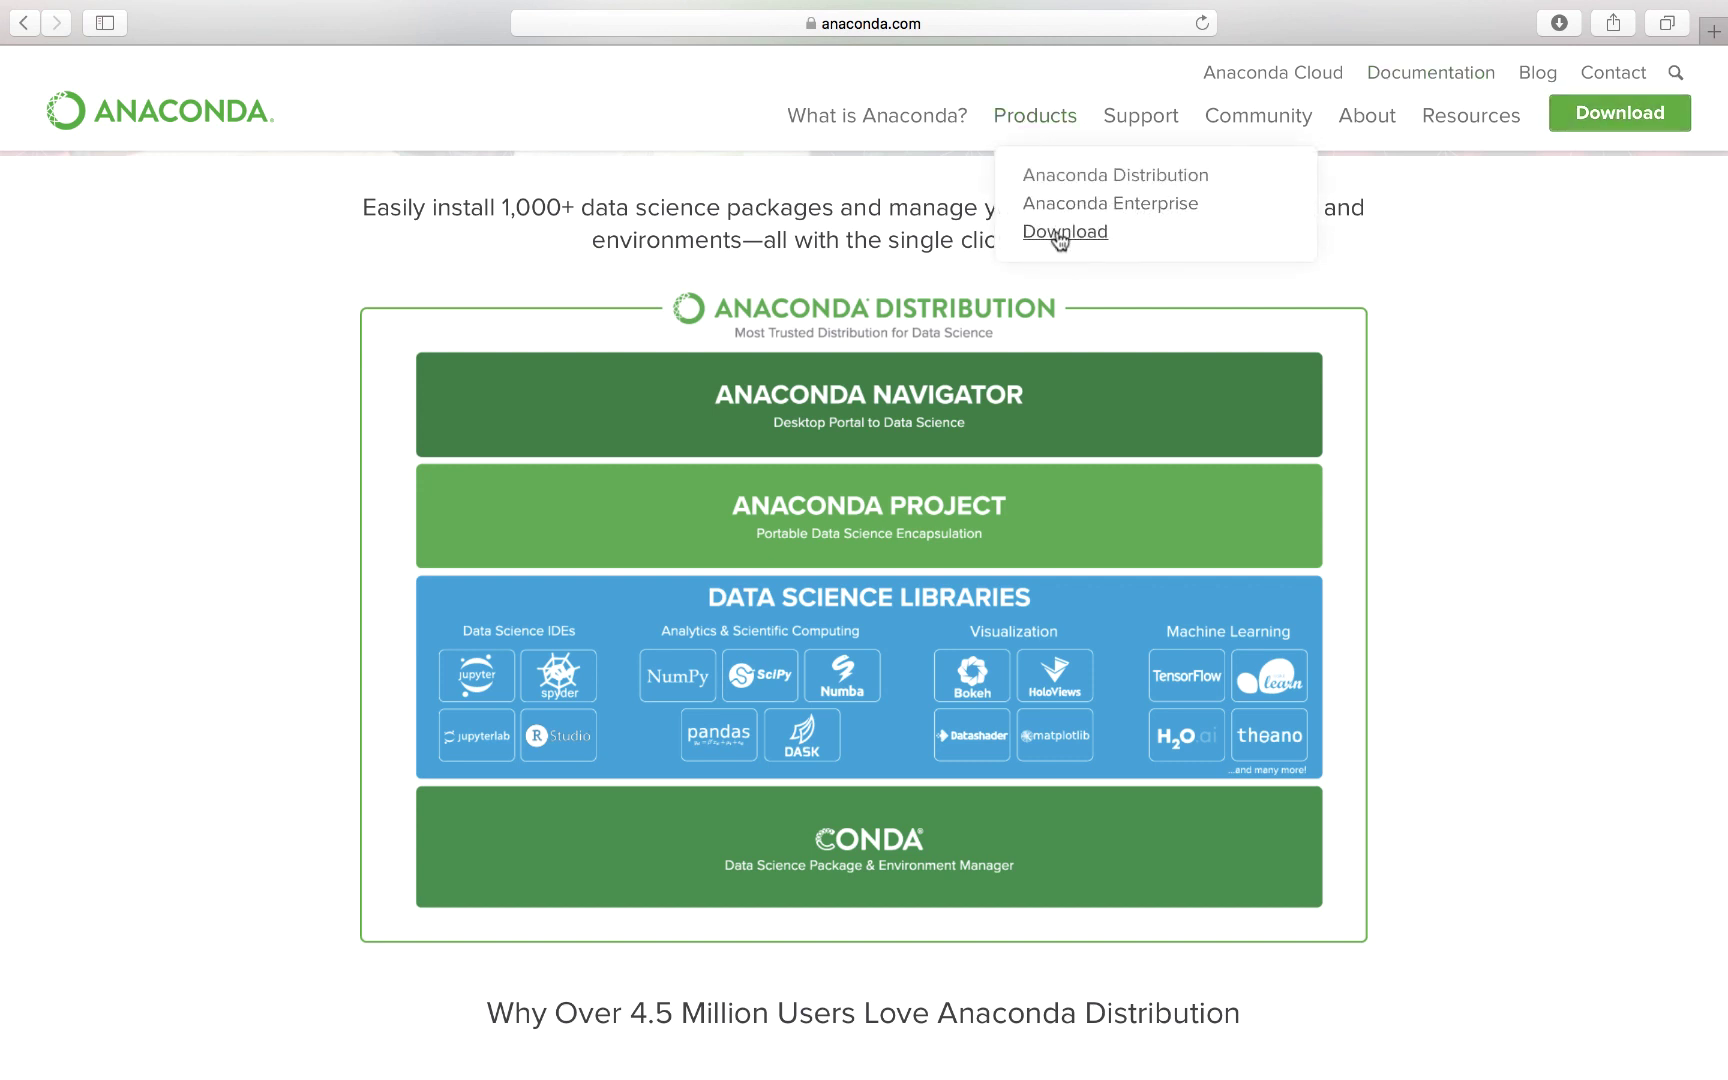
left_click(1625, 122)
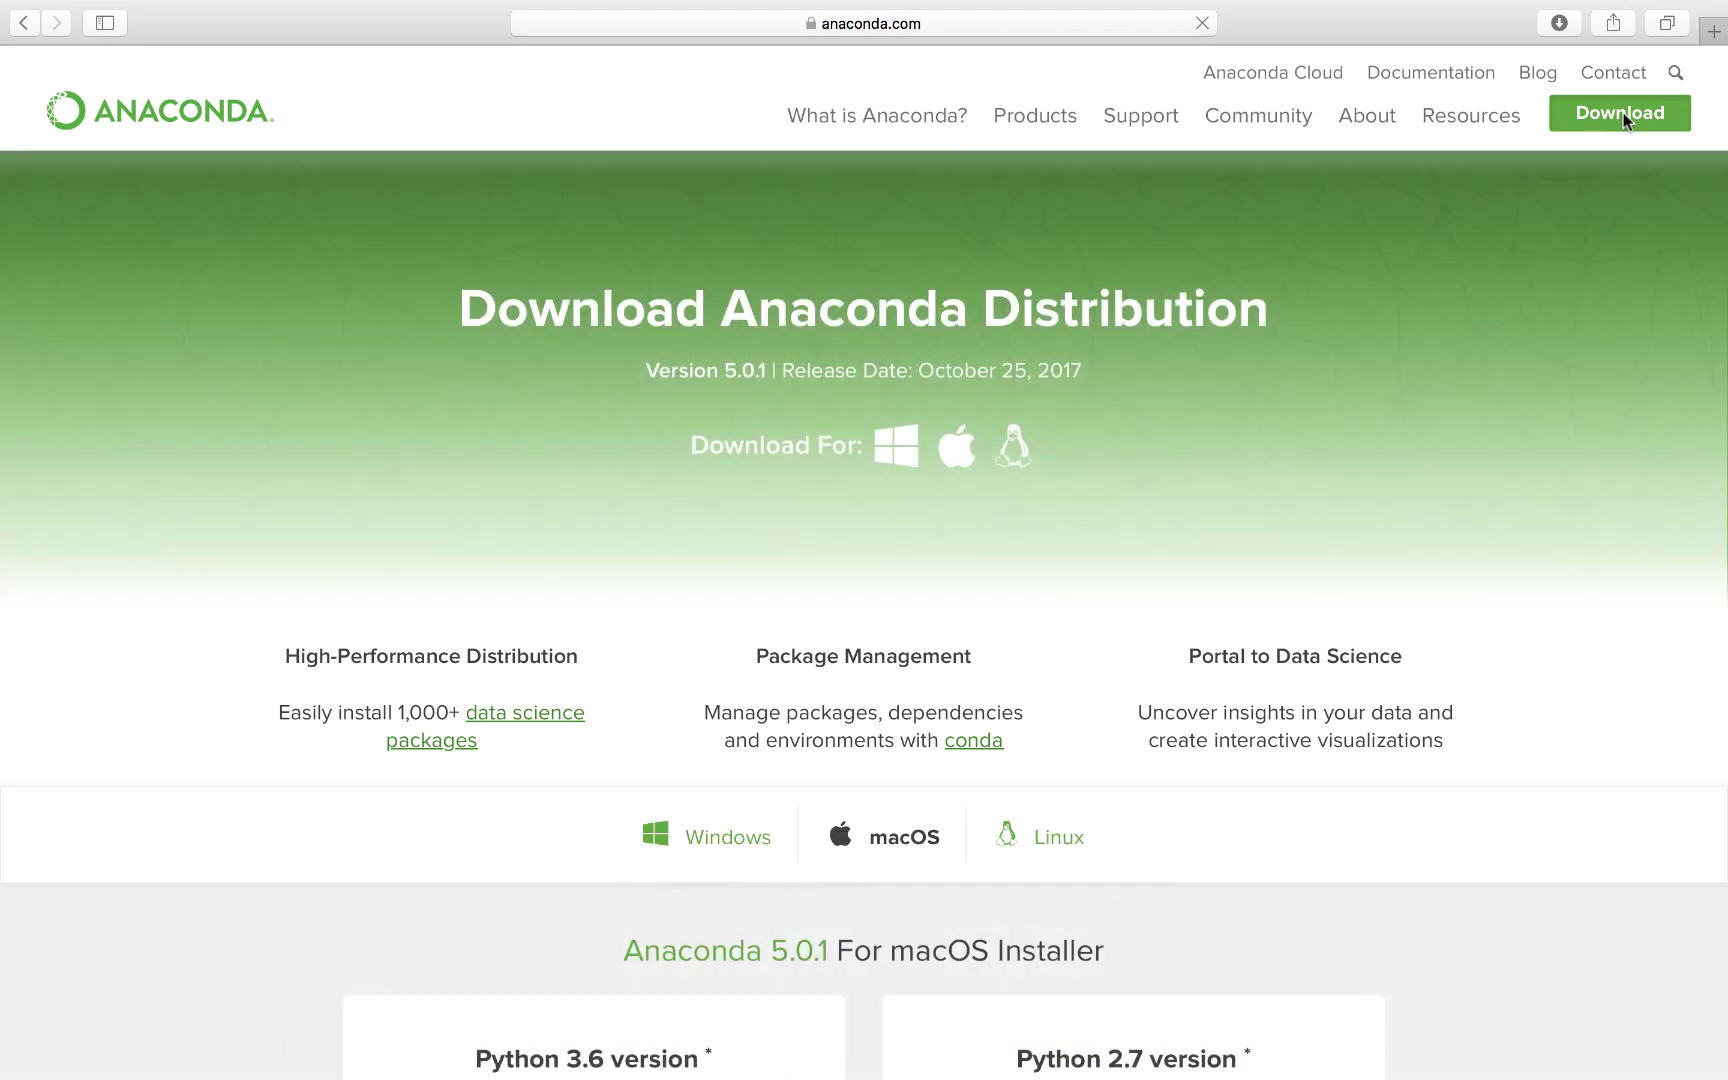
left_click(957, 455)
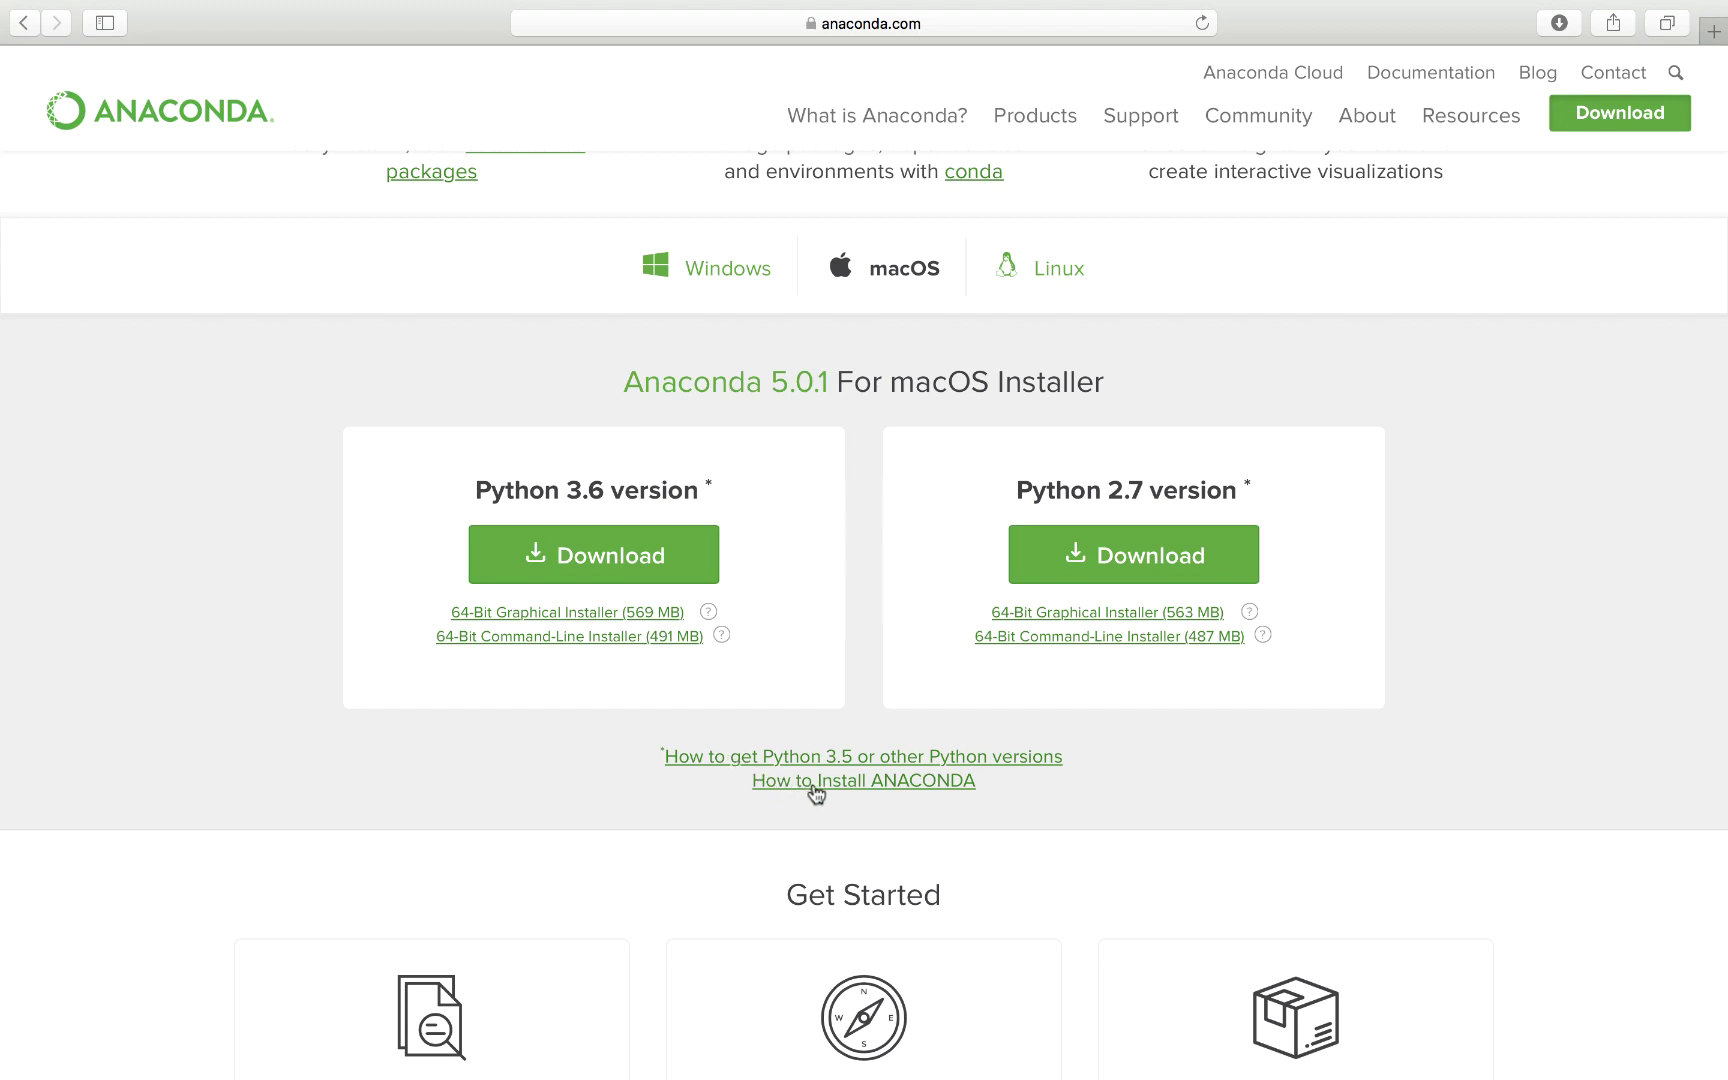
Step: Download the Python 3.6 macOS installer and decline the email sign-up prompt with 'No Thanks'
left_click(597, 572)
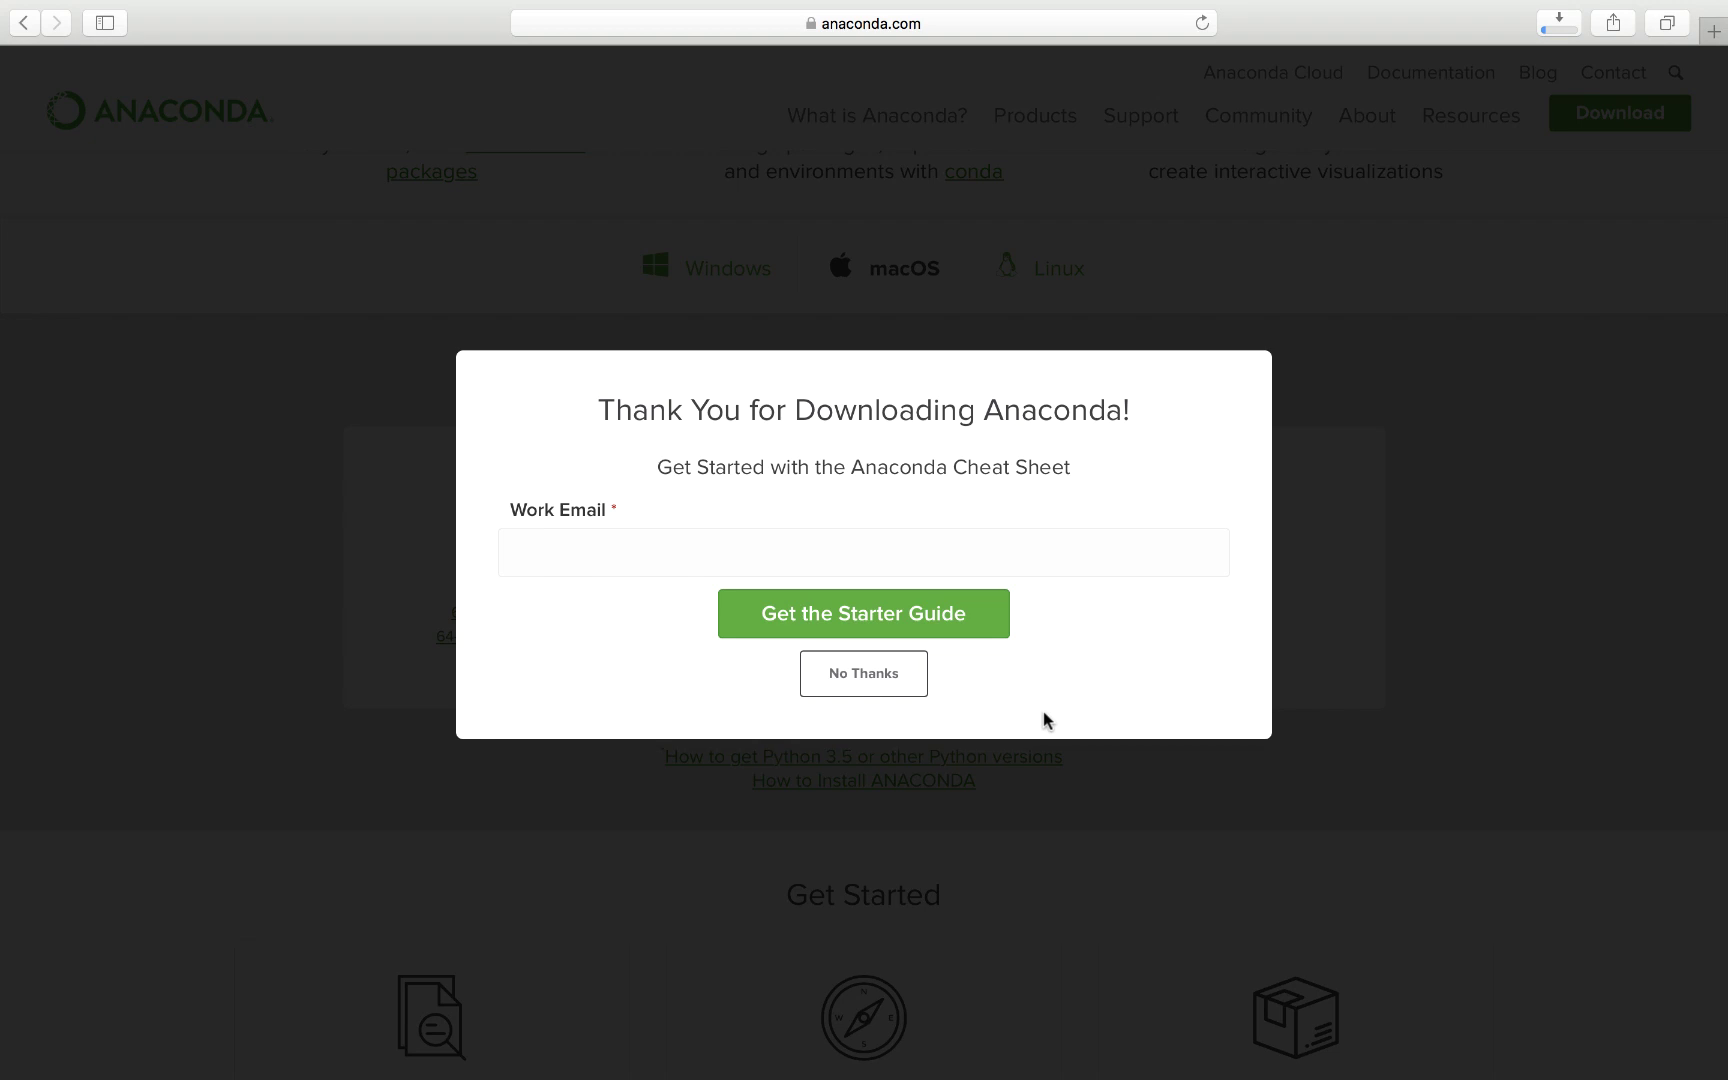
left_click(653, 560)
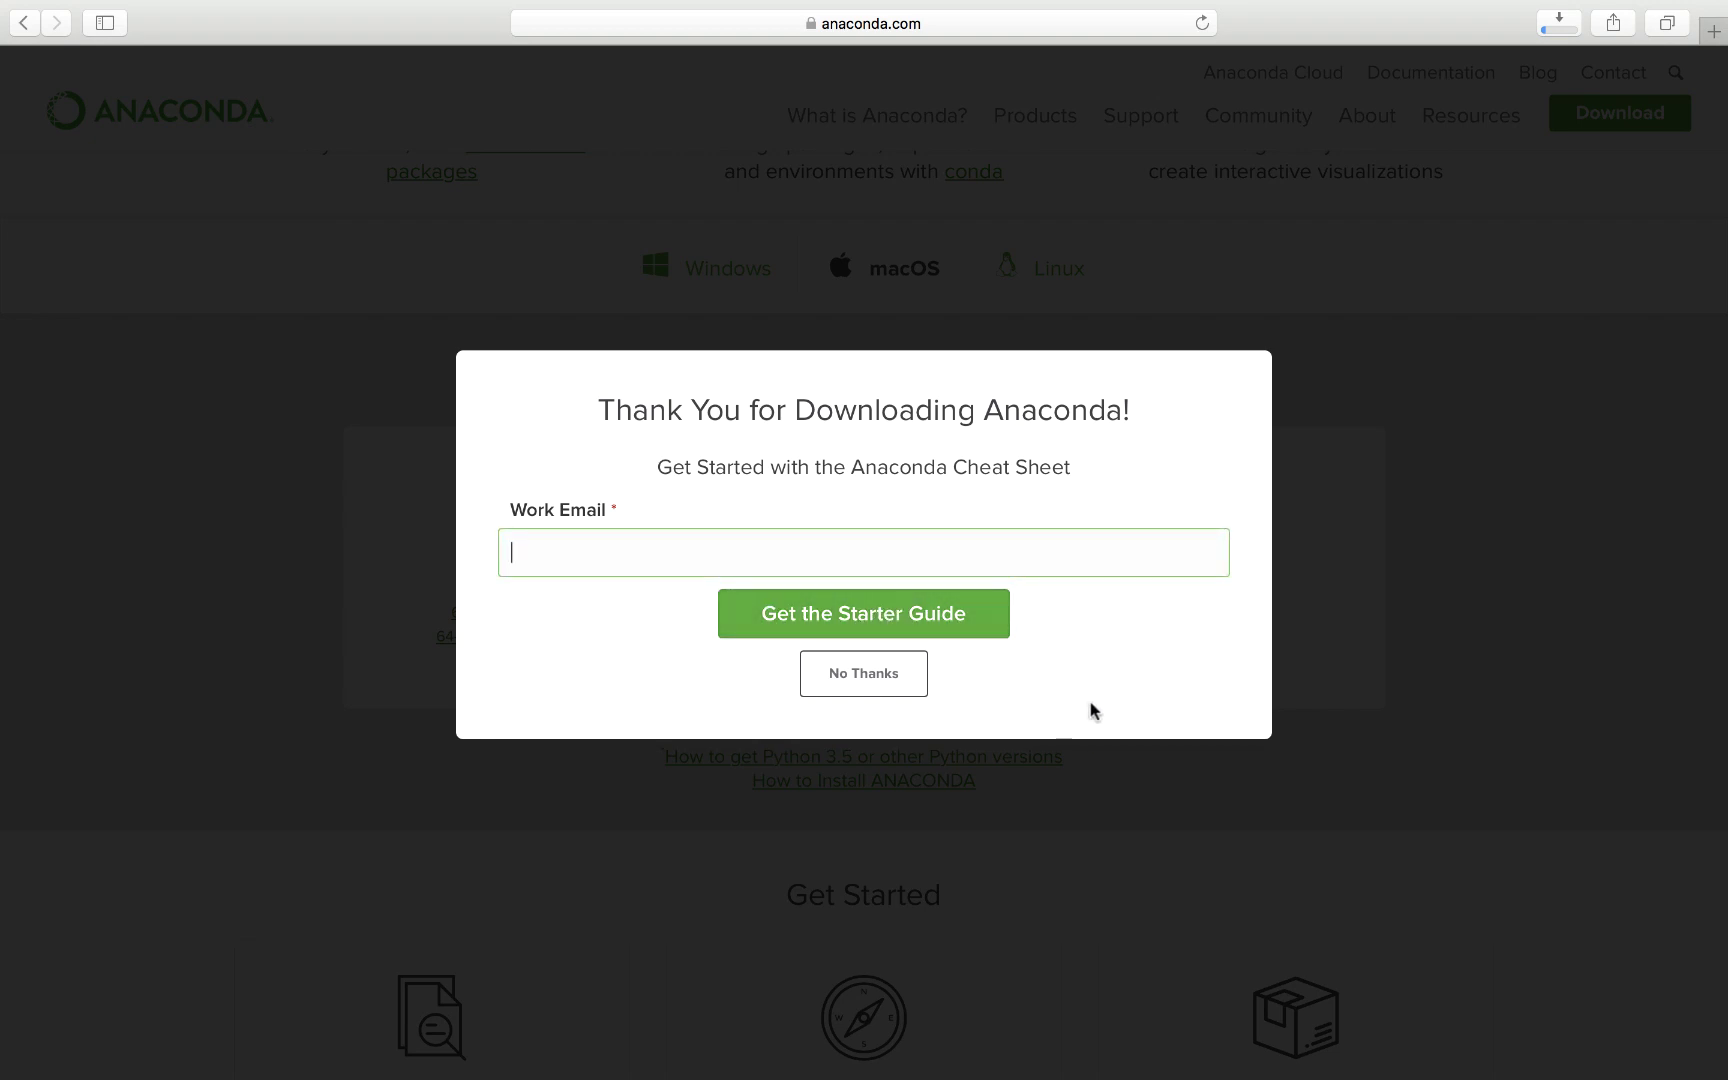
left_click(867, 683)
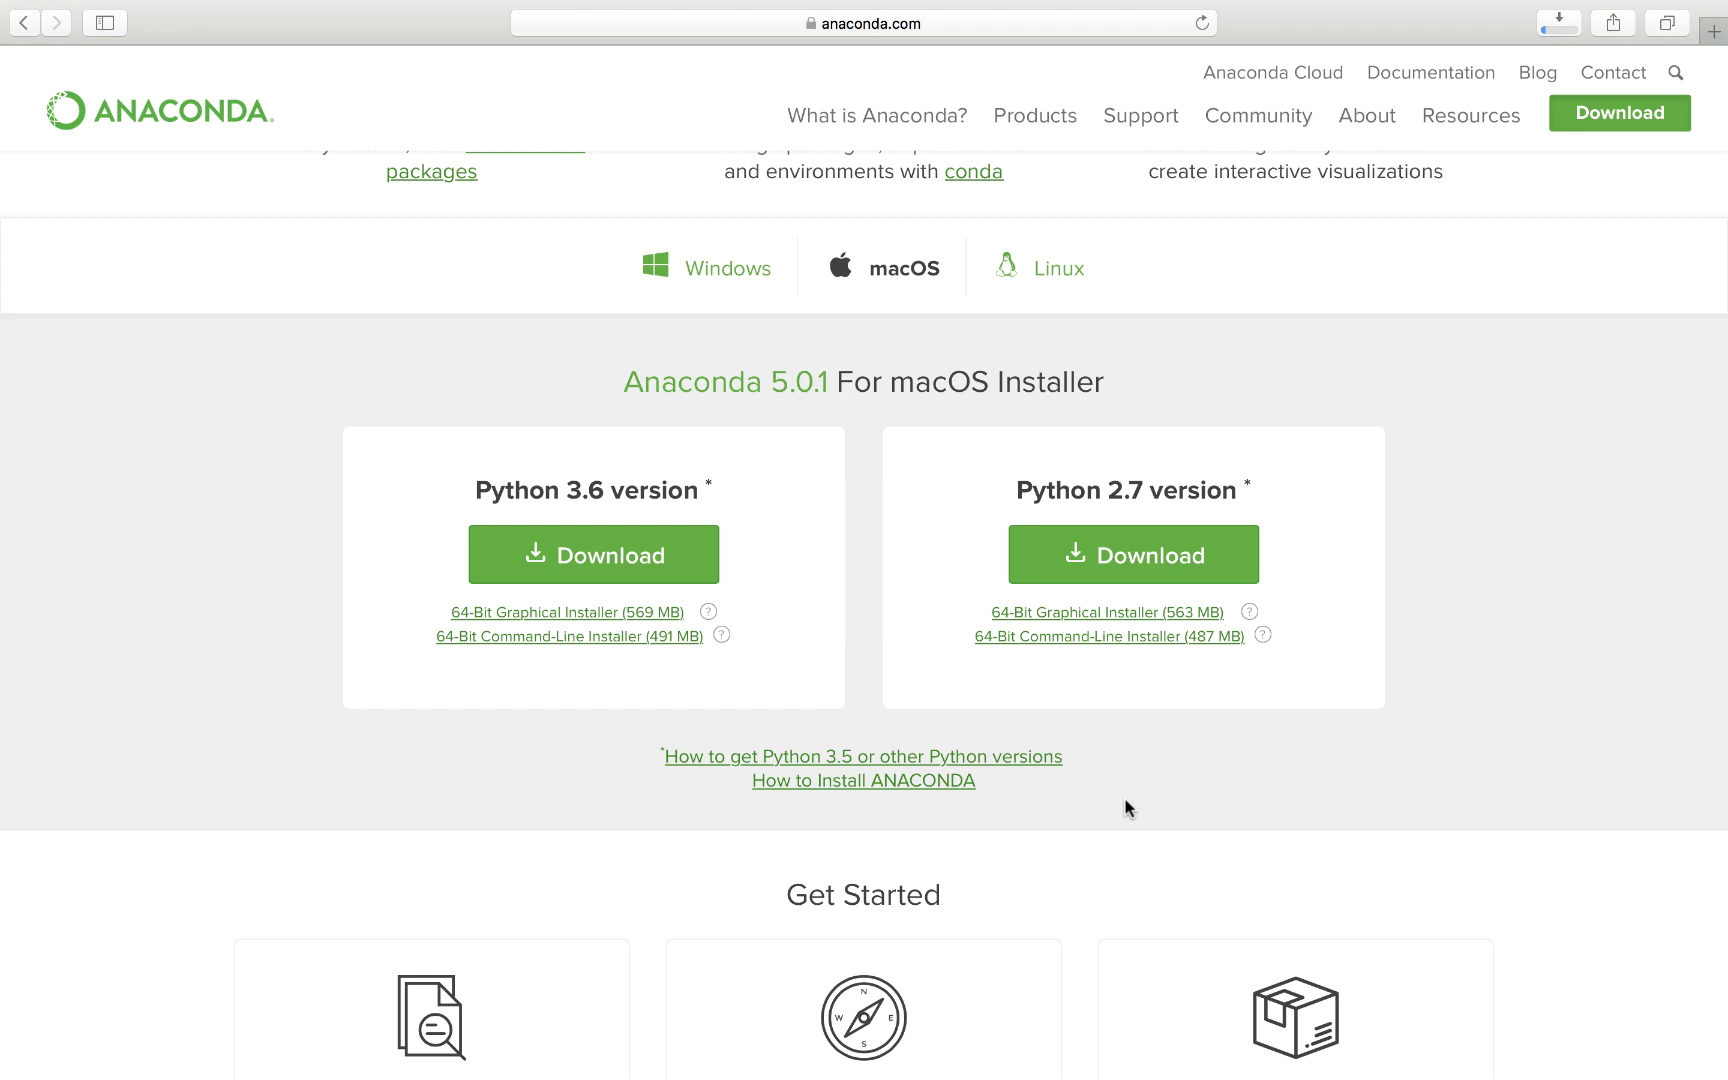
Step: Open the Anaconda Webinars page and scroll through its on-demand webinar listings
scroll(1127, 808, "down", 10)
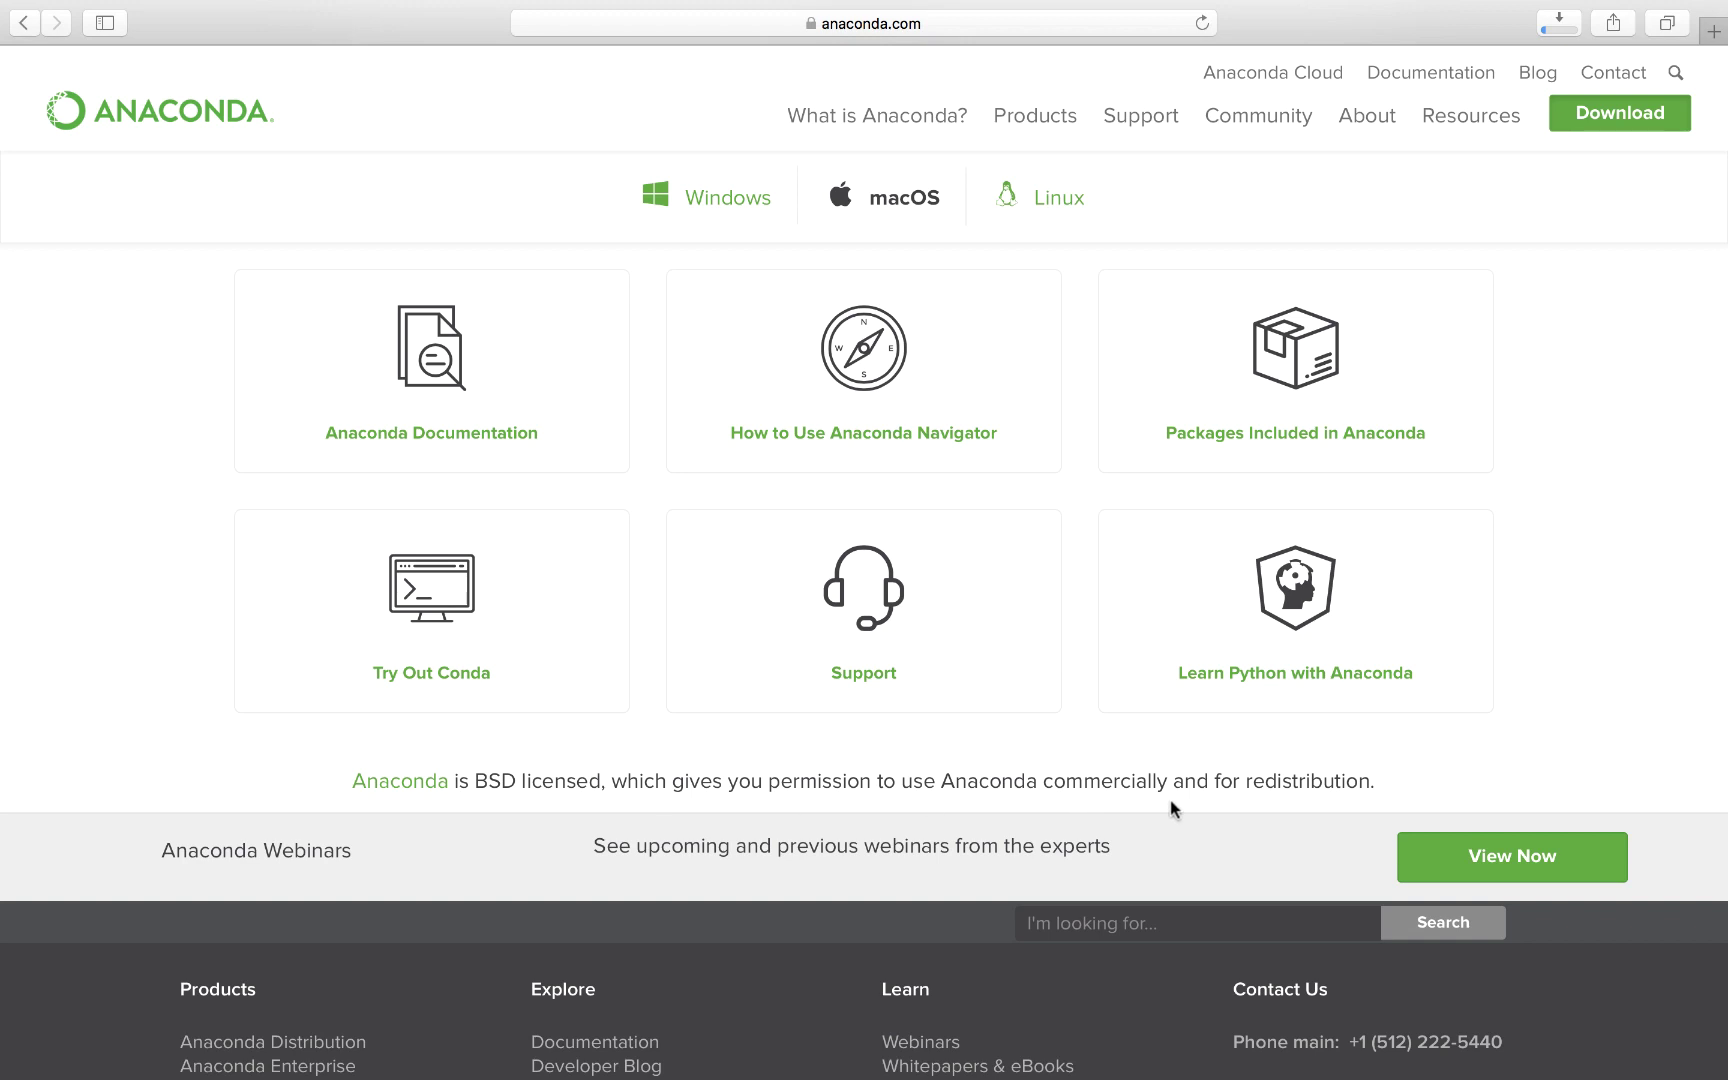
scroll(1172, 808, "down", 4)
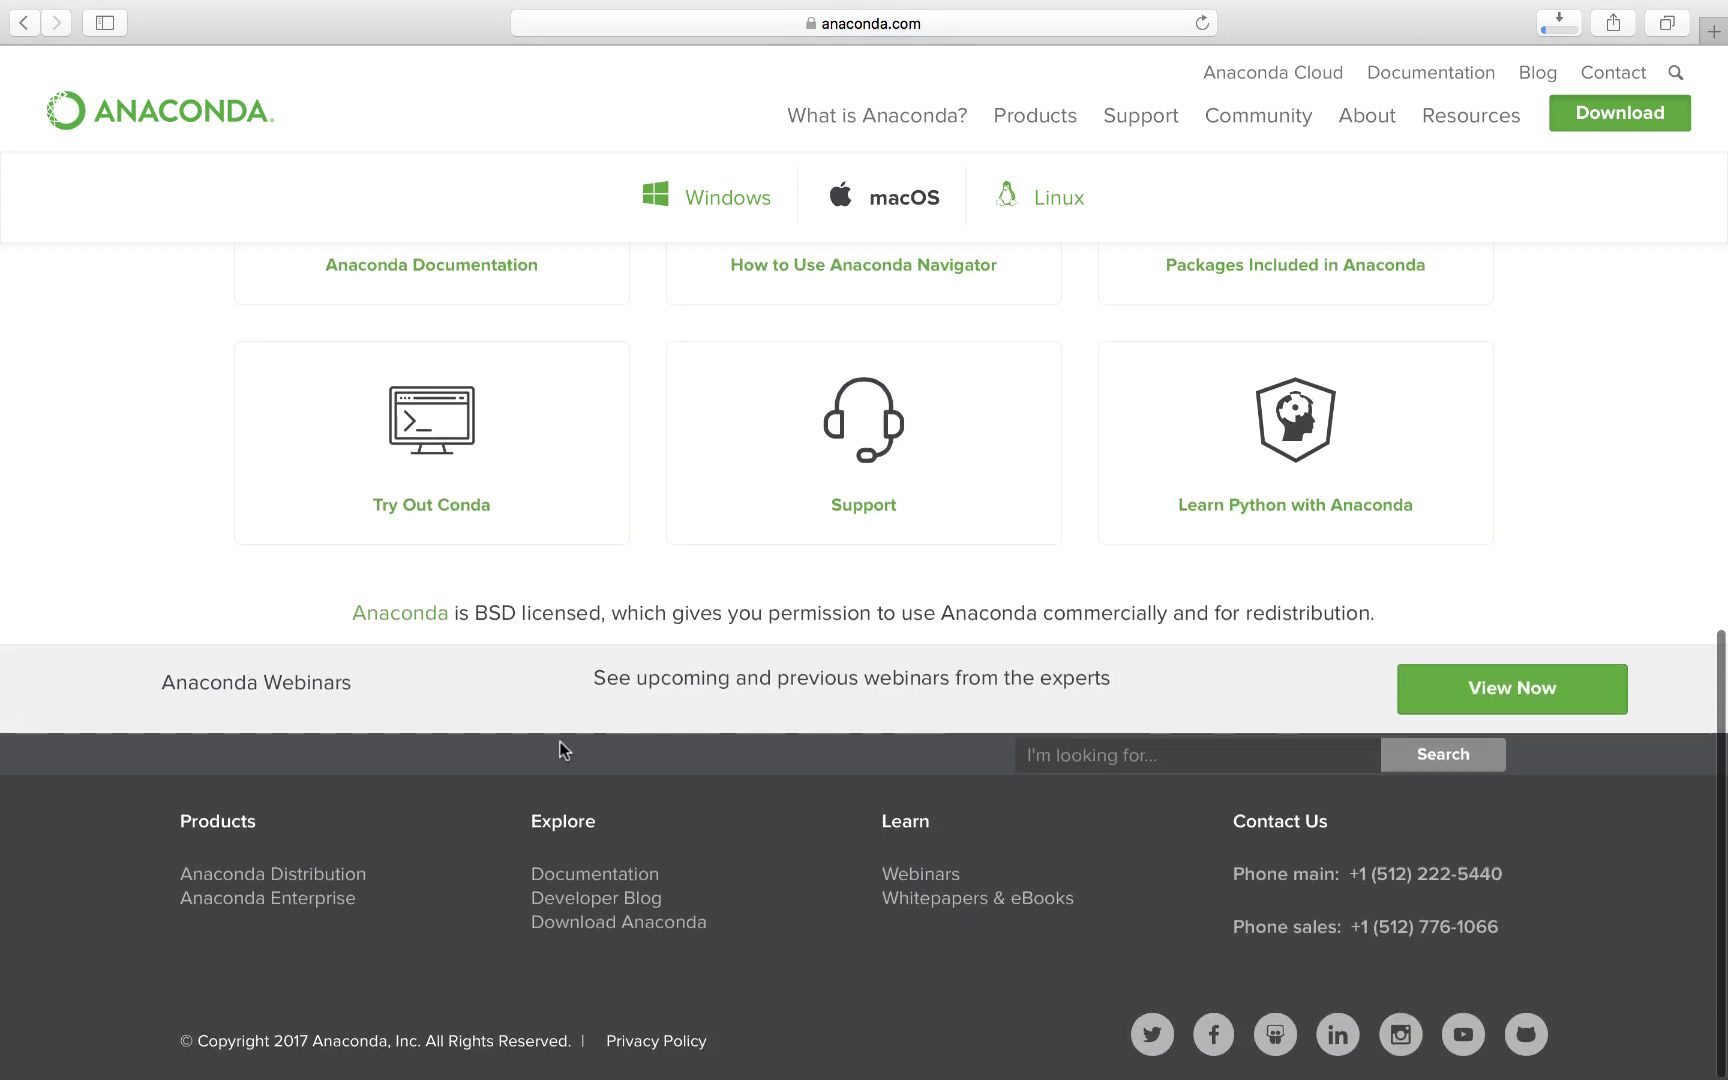
left_click(1520, 704)
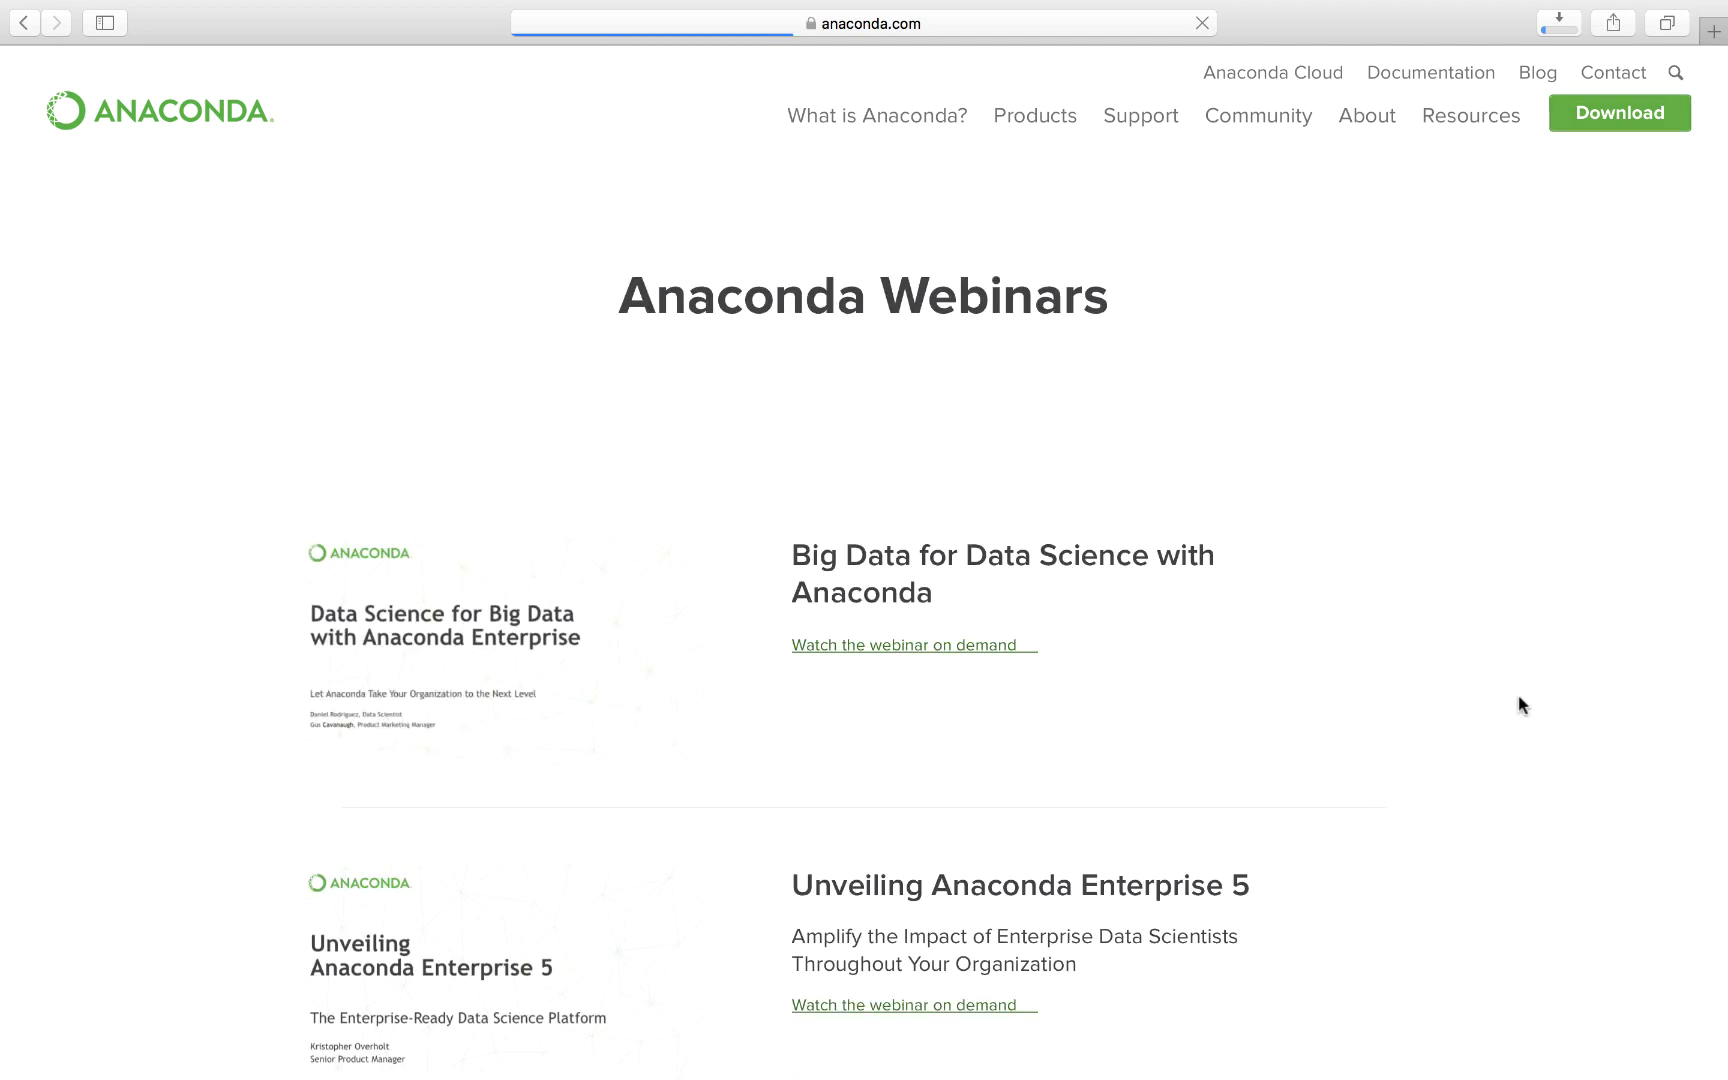
scroll(1291, 735, "down", 2)
scroll(1291, 729, "down", 1)
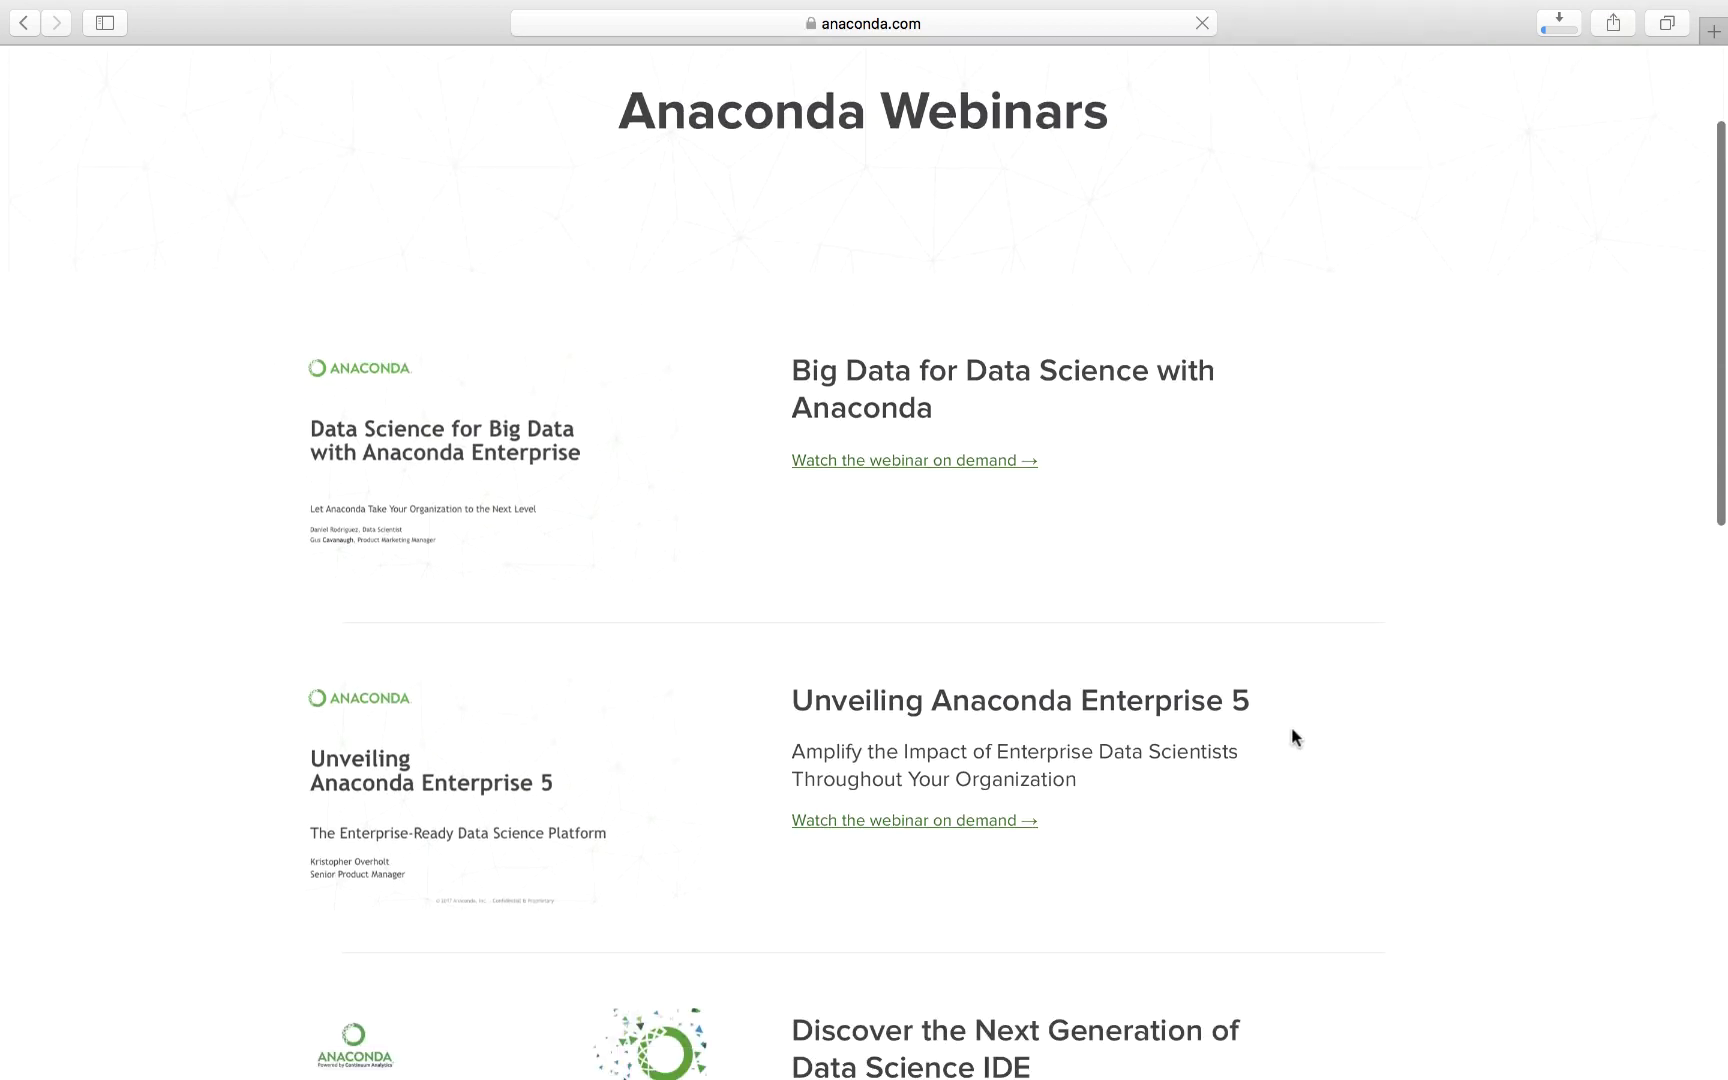
scroll(1291, 737, "down", 5)
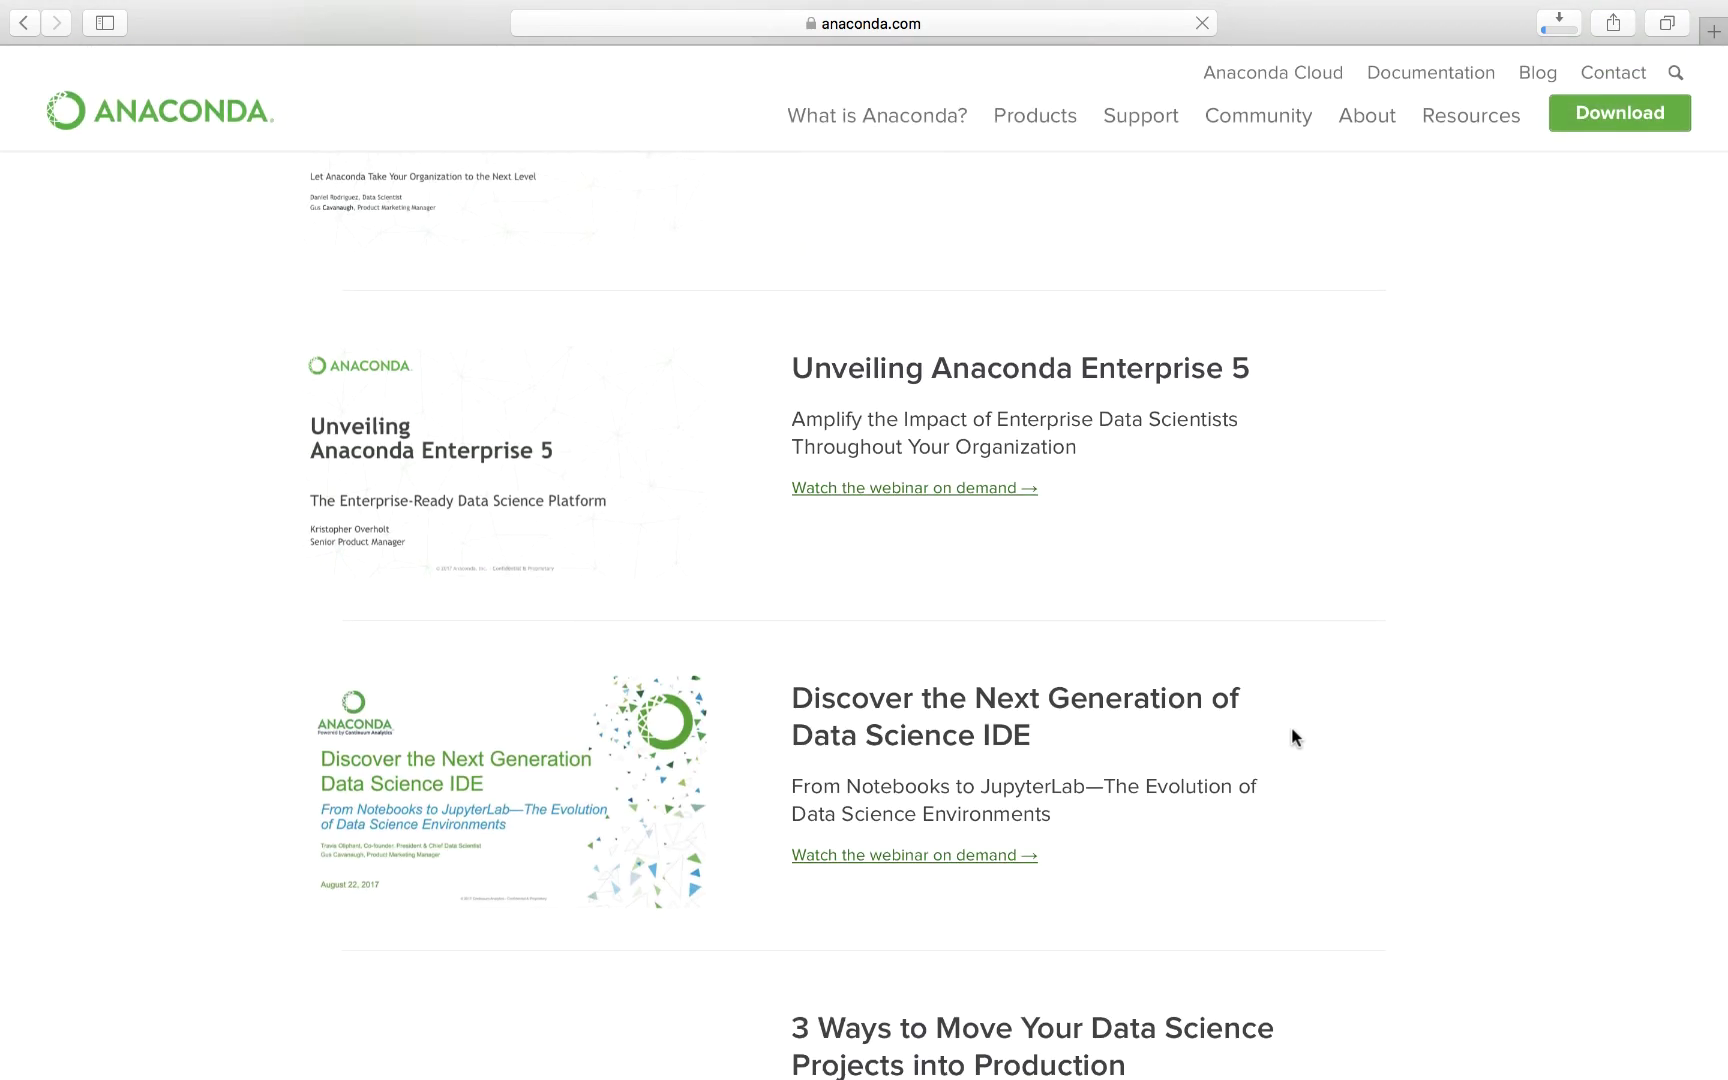
scroll(1291, 737, "down", 5)
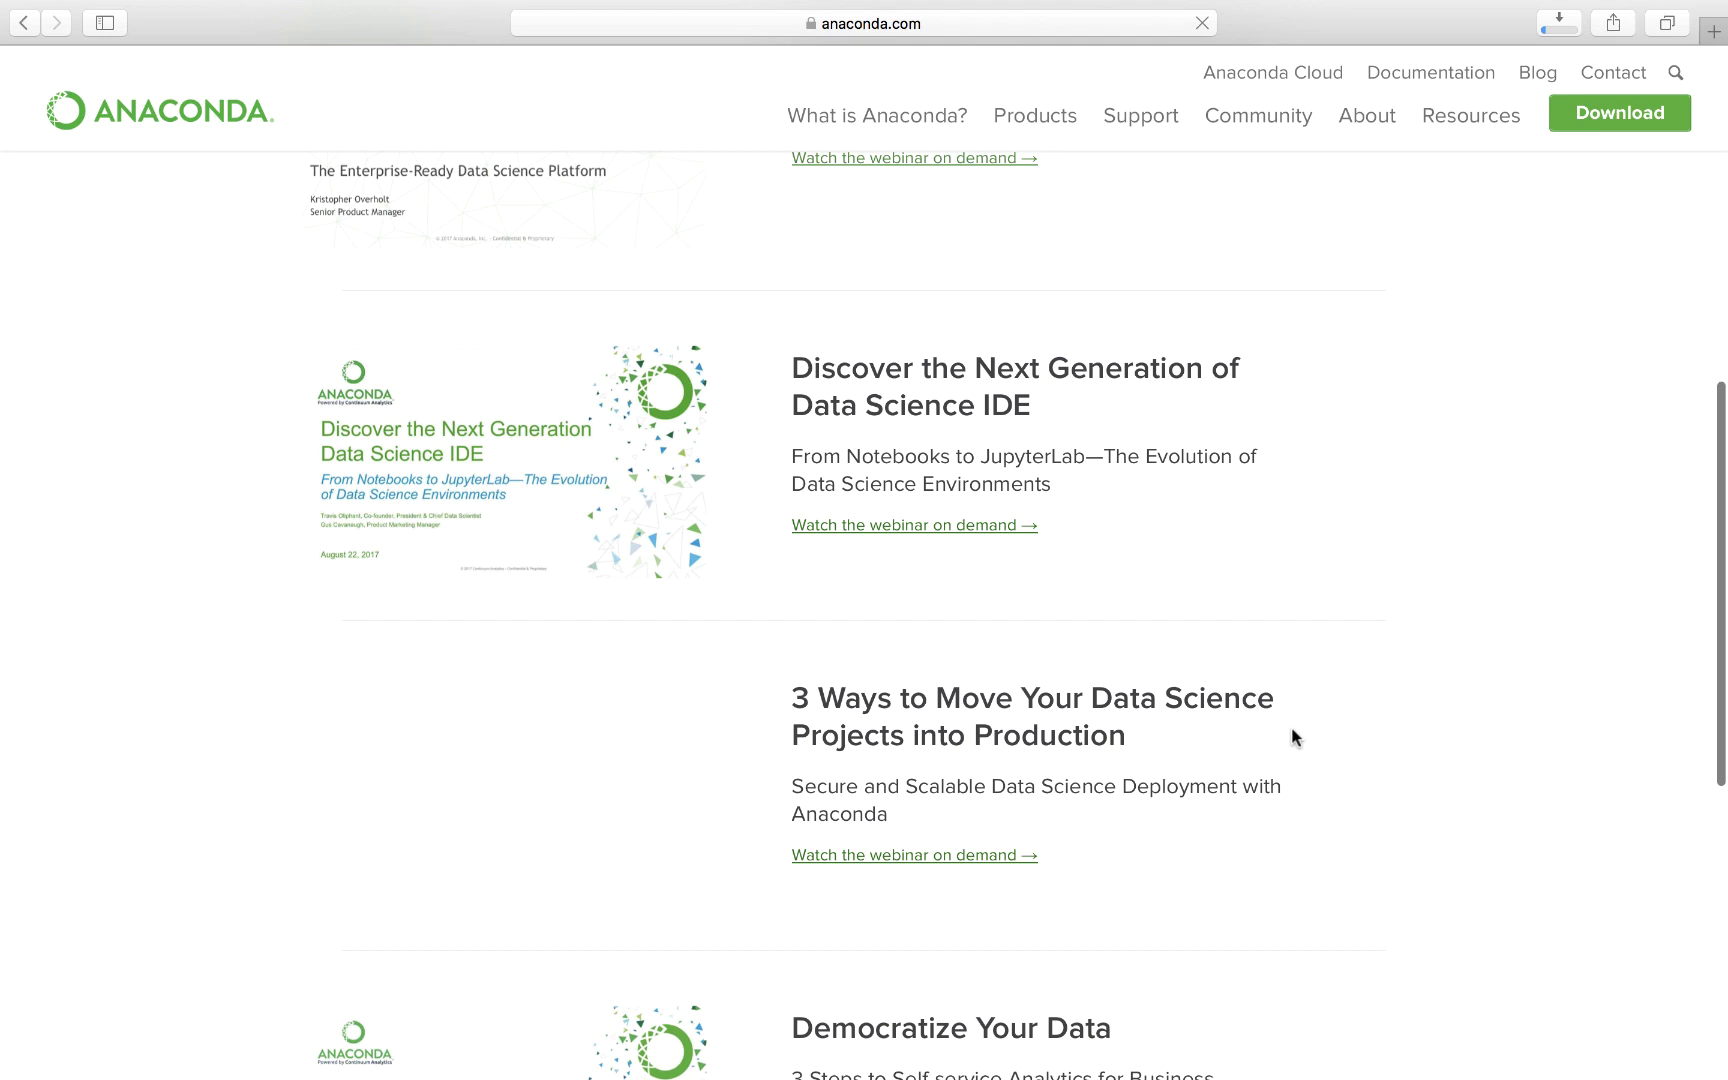
scroll(1291, 737, "down", 3)
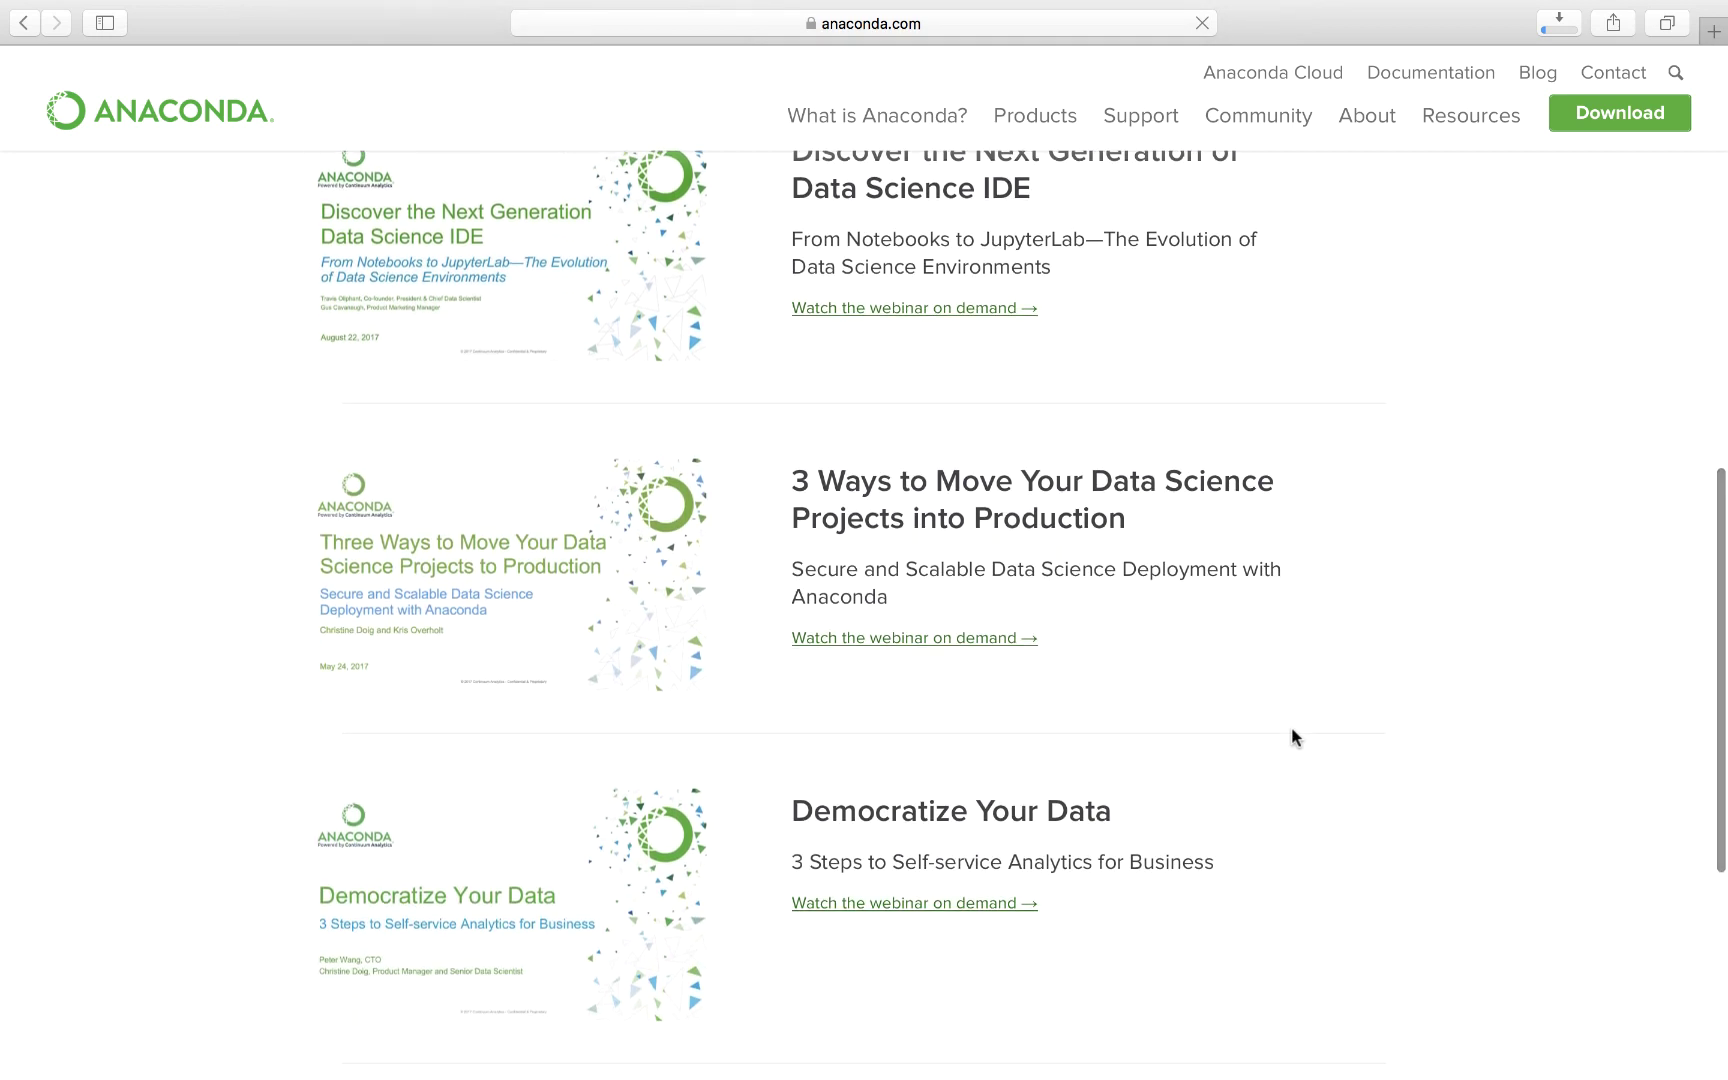
scroll(1291, 737, "down", 5)
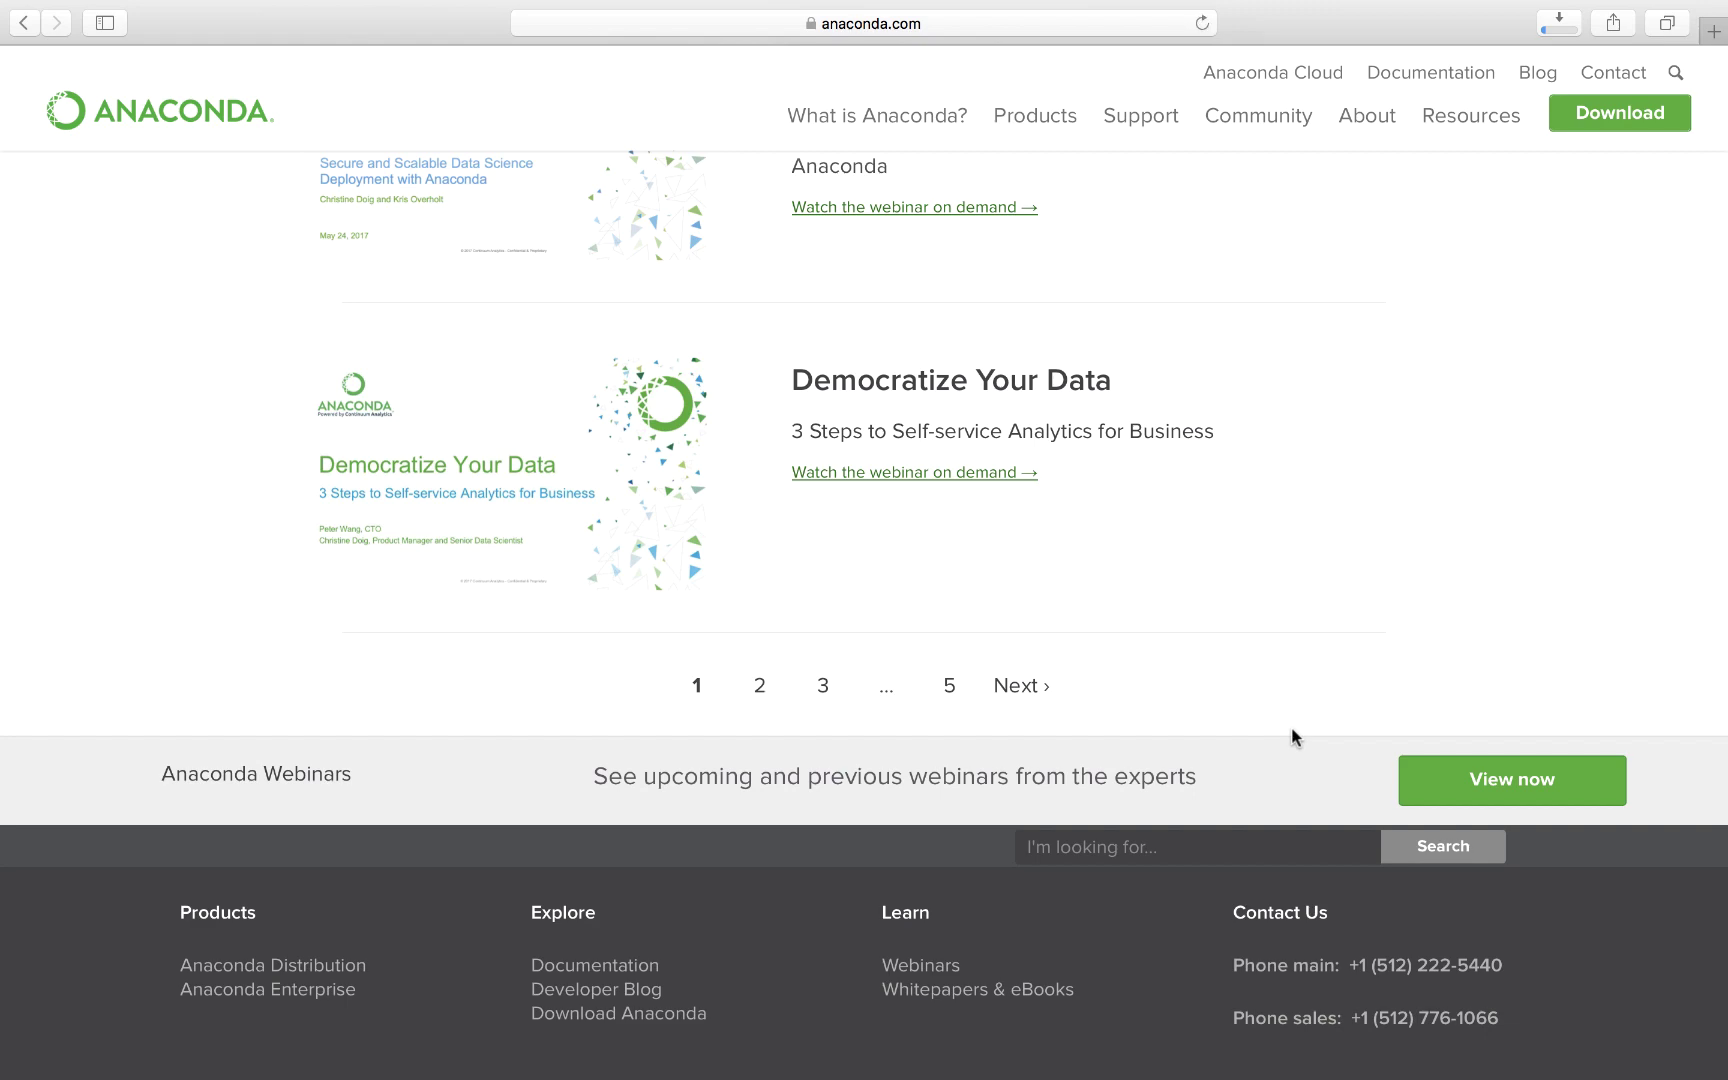
scroll(1291, 737, "up", 10)
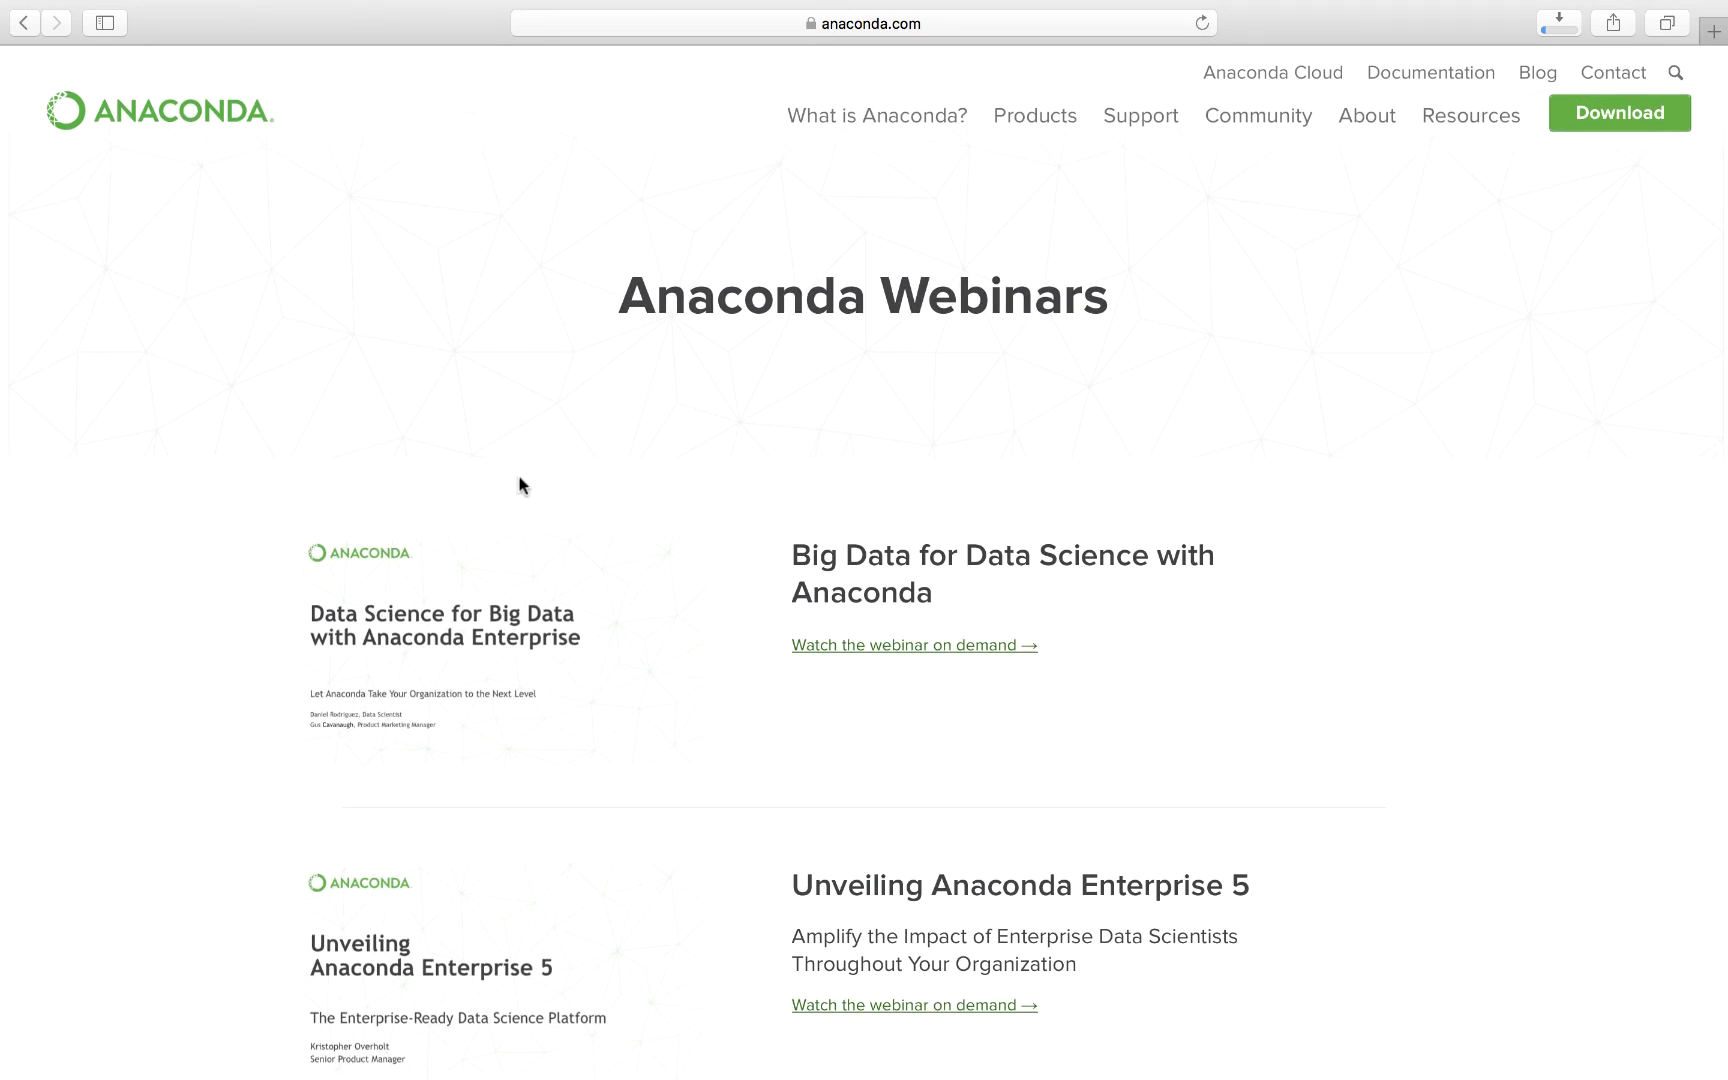
Step: Go back to the Anaconda download page's macOS installer section
left_click(35, 20)
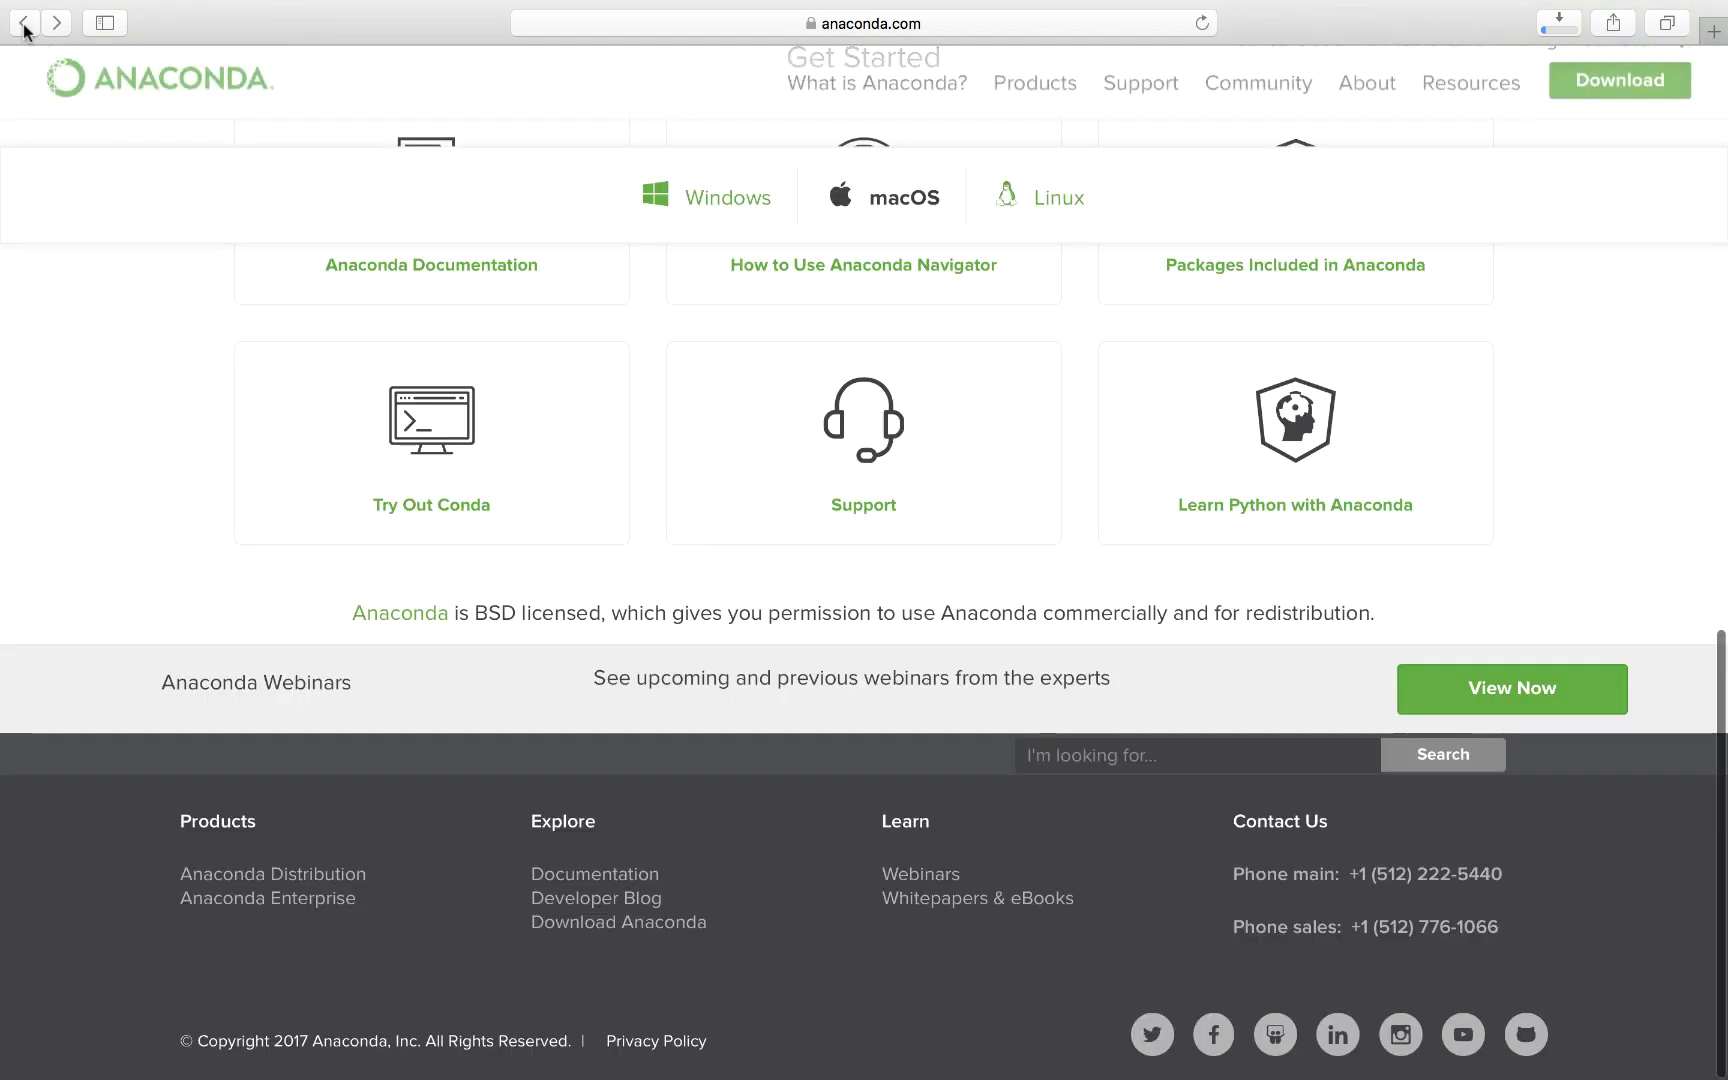
scroll(513, 395, "up", 5)
scroll(513, 403, "up", 1)
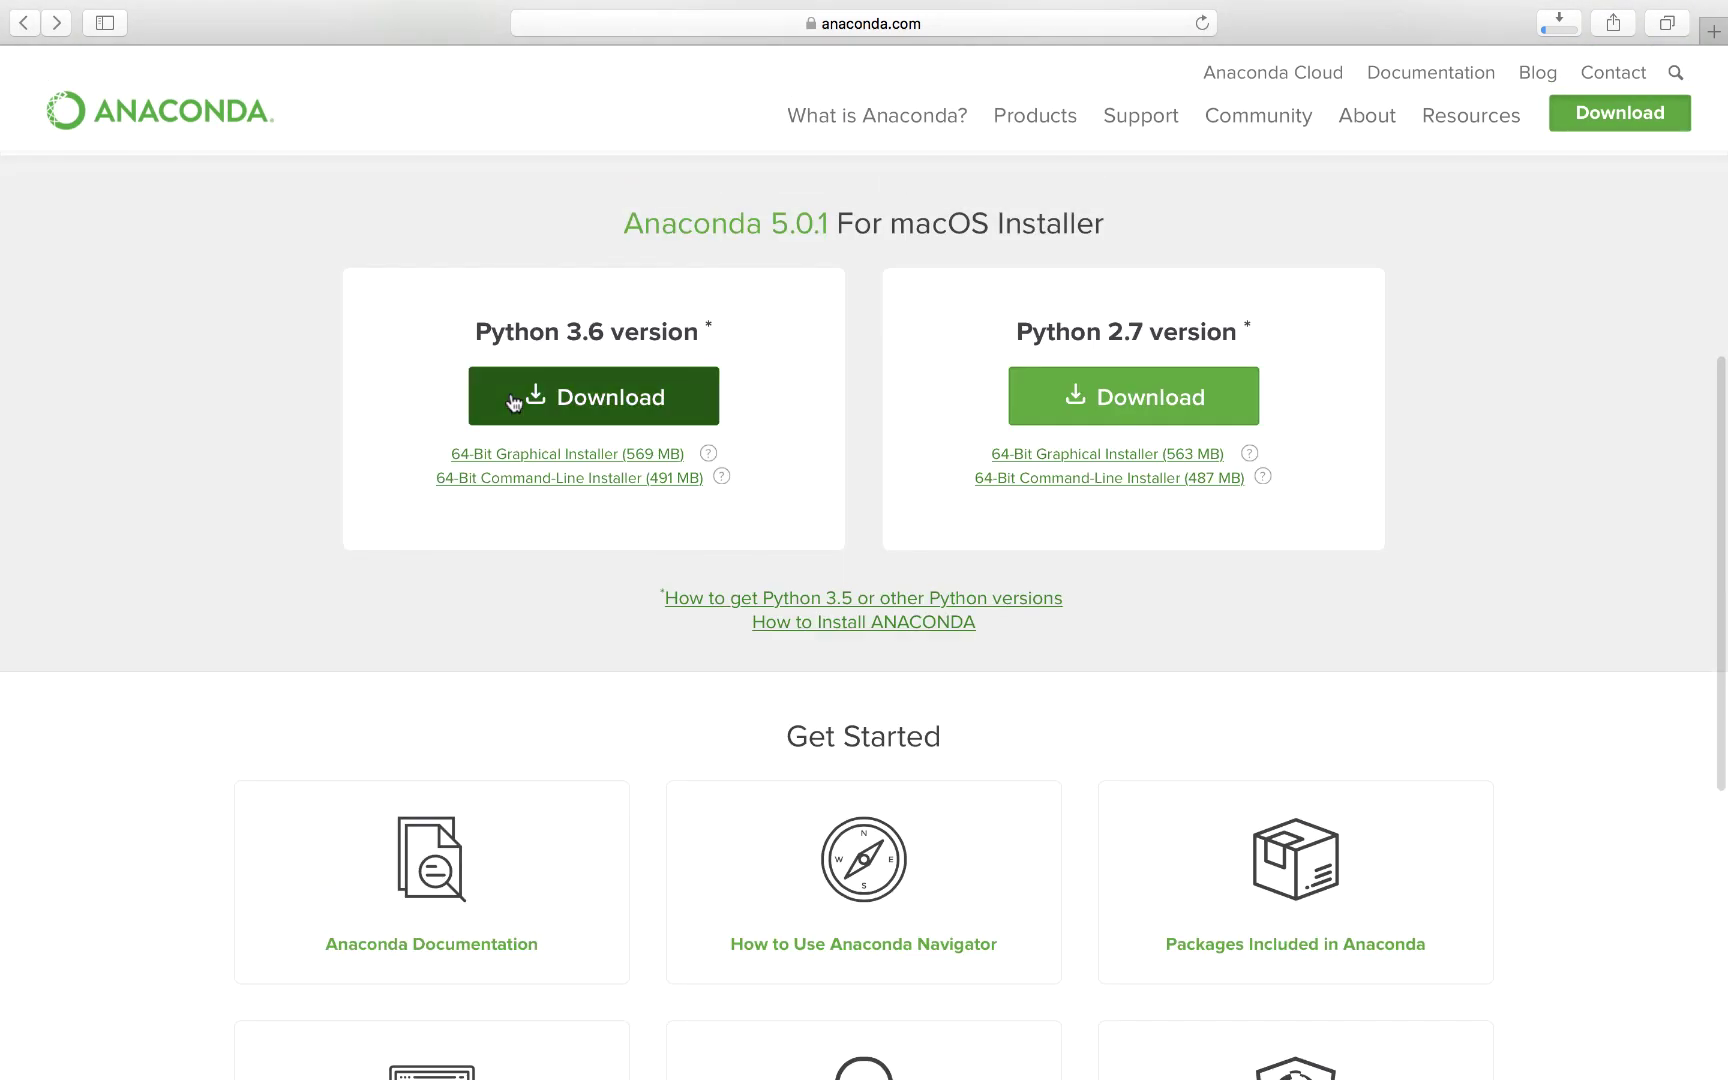
scroll(806, 632, "down", 4)
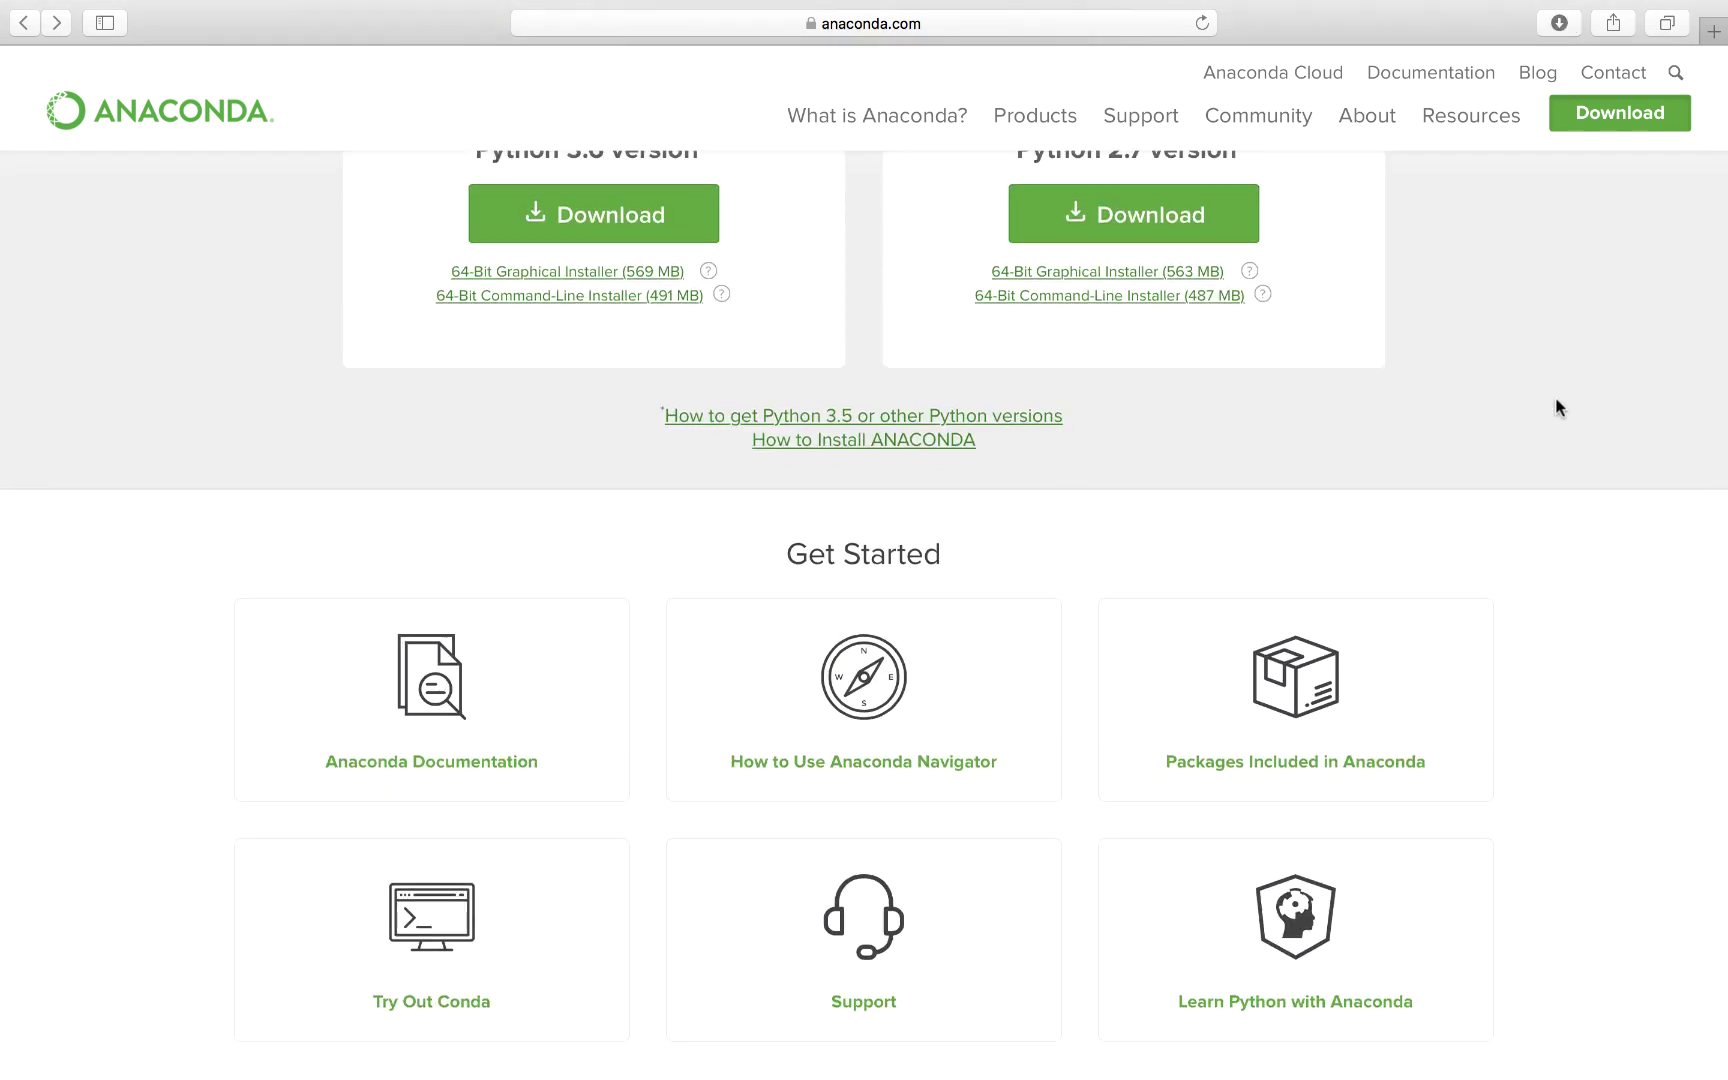
Step: Open the downloaded Anaconda3-5.0.1 .pkg from Safari's Downloads list
left_click(1560, 25)
left_click(1452, 124)
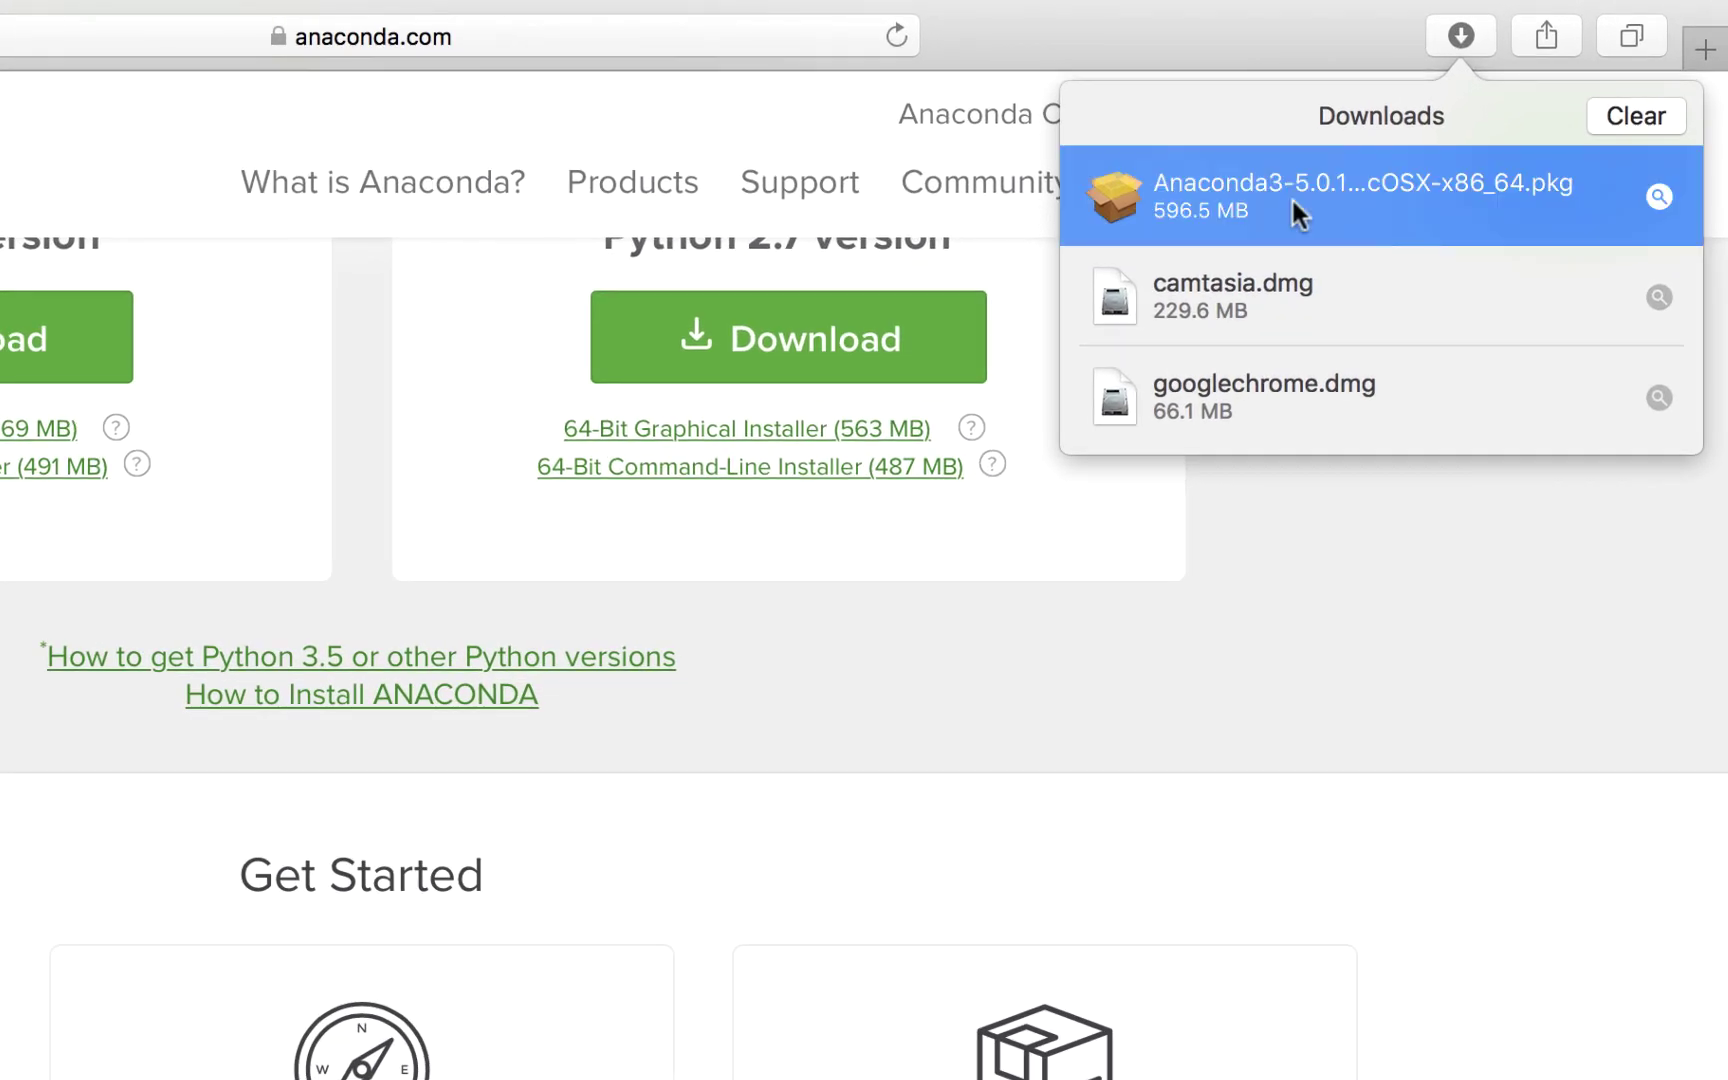
double_click(1291, 196)
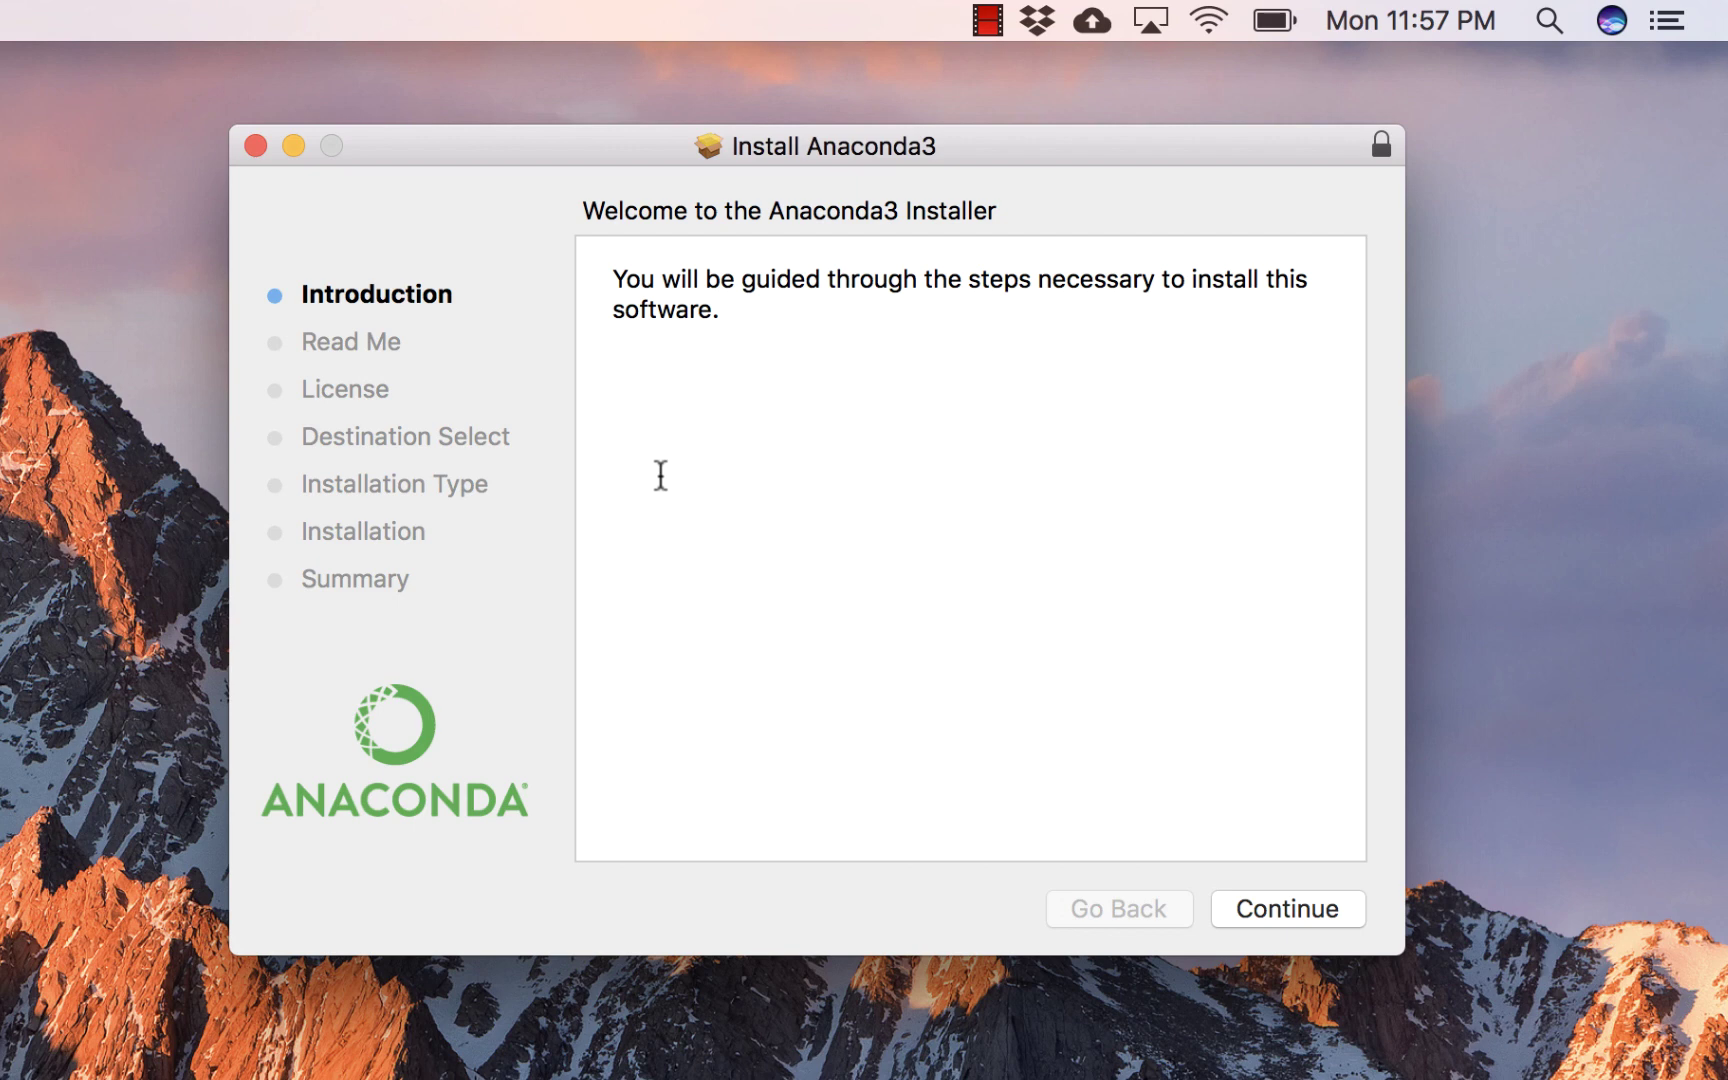
Step: Continue past Introduction, Read Me and License, choosing Install for me only
left_click(1276, 915)
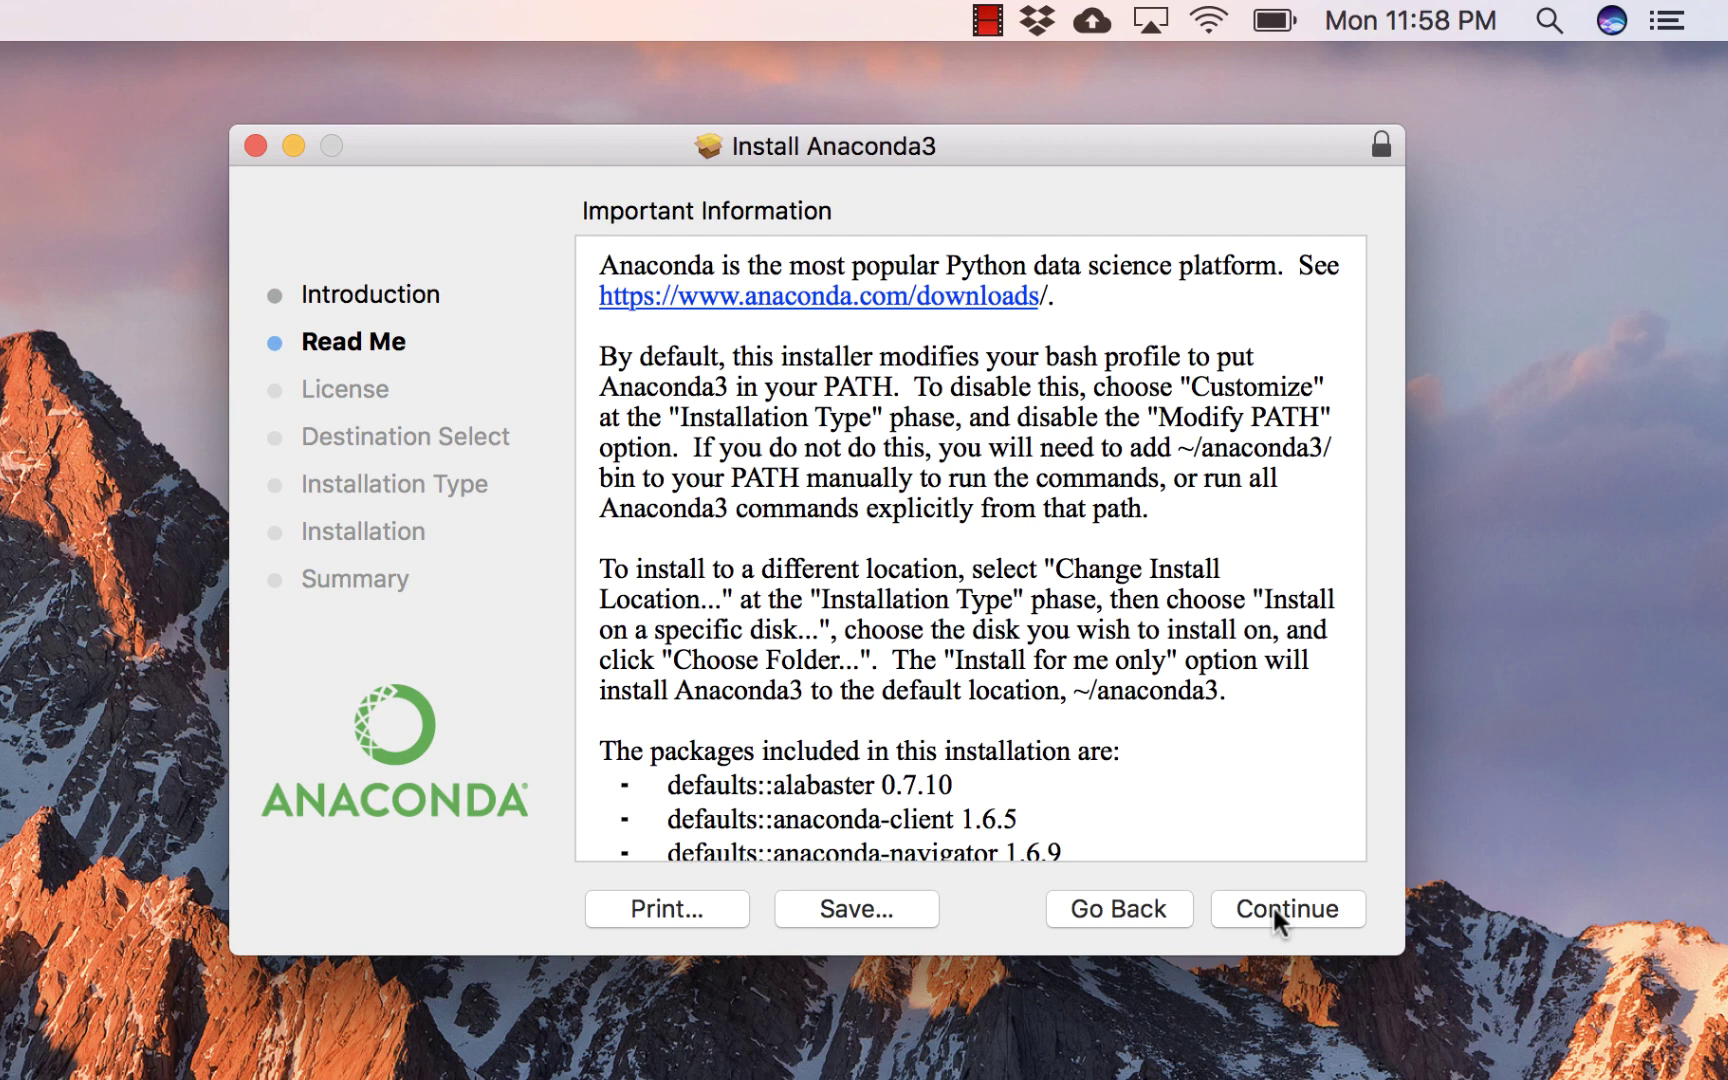
scroll(1196, 752, "down", 15)
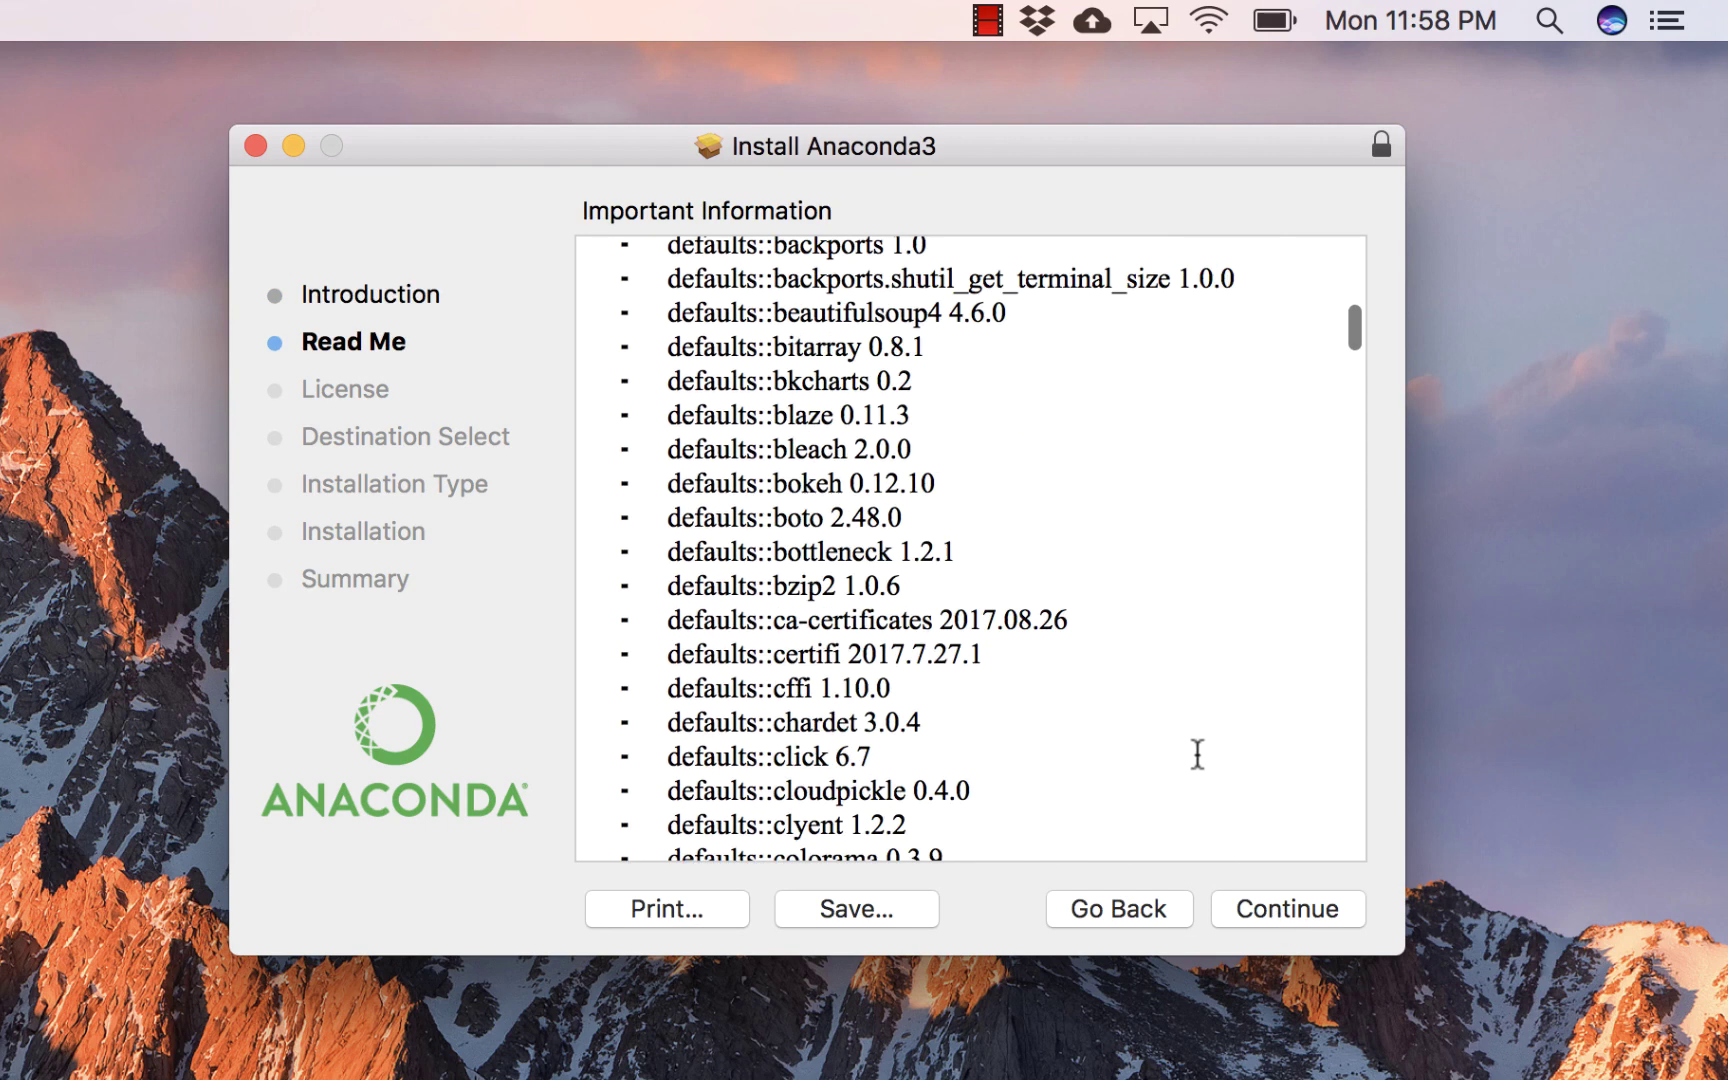
left_click(1301, 896)
scroll(1083, 665, "down", 15)
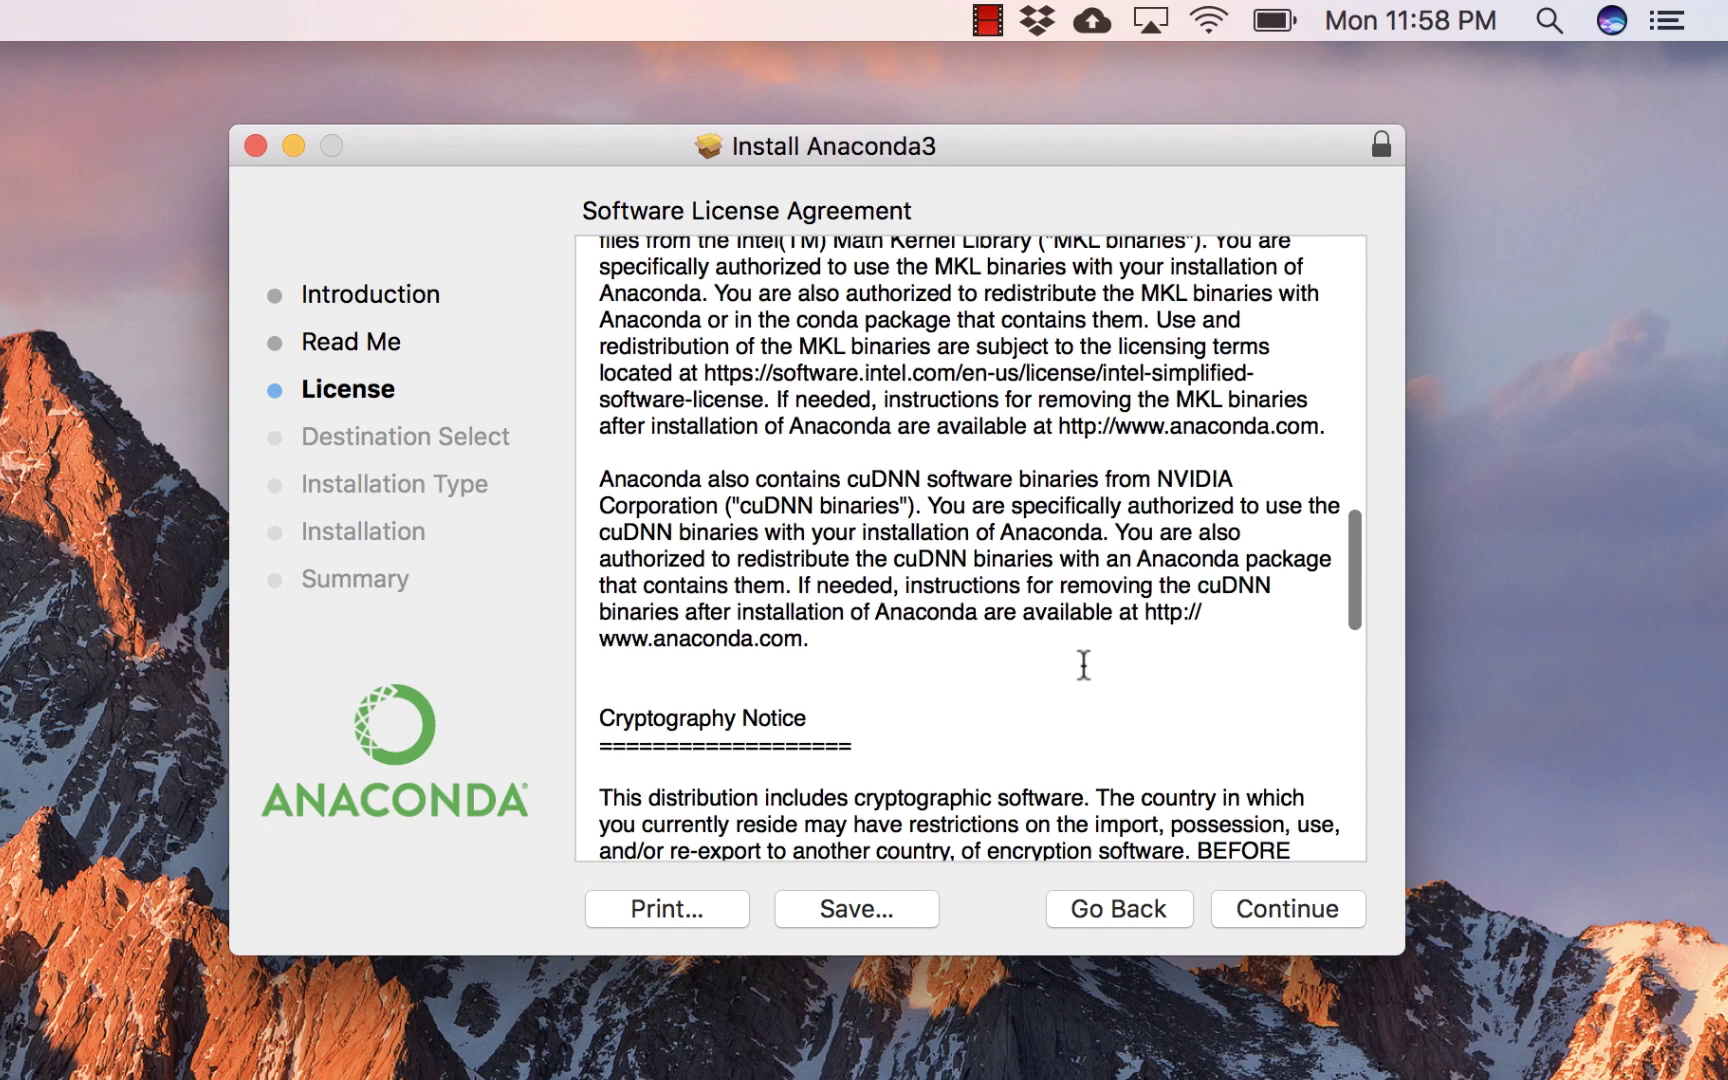
left_click(1117, 908)
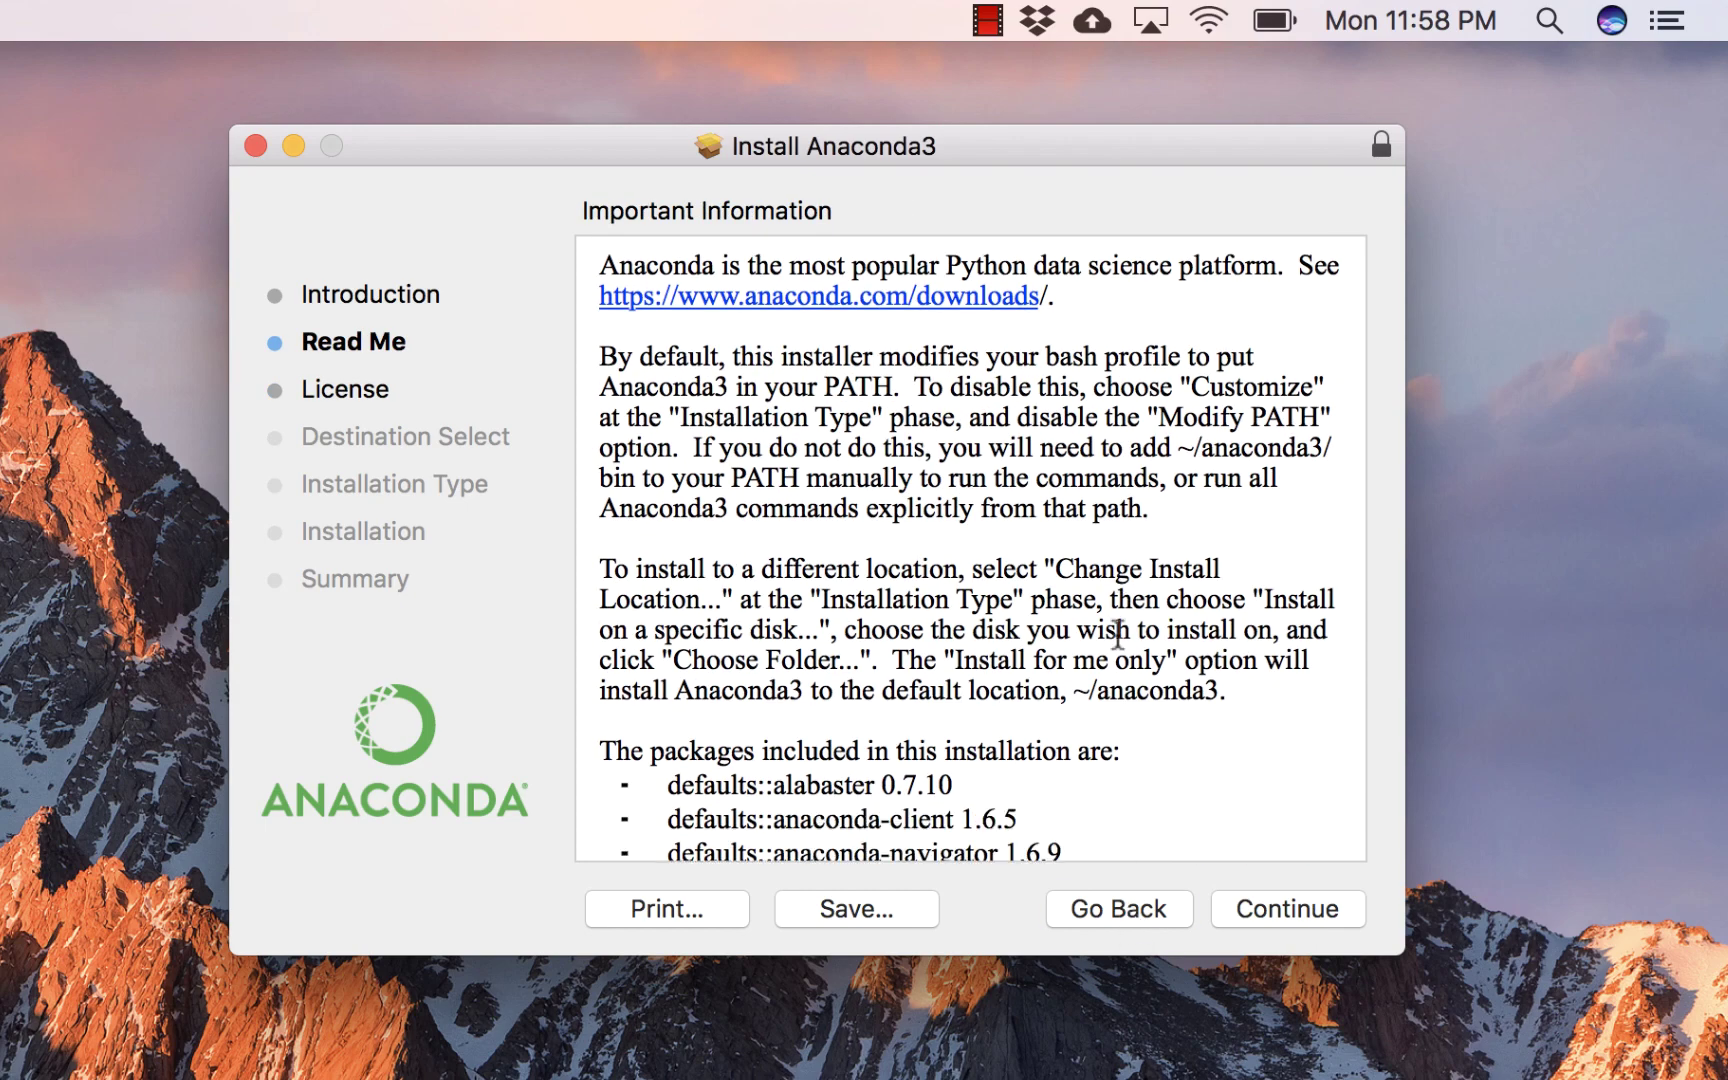
scroll(1160, 420, "up", 3)
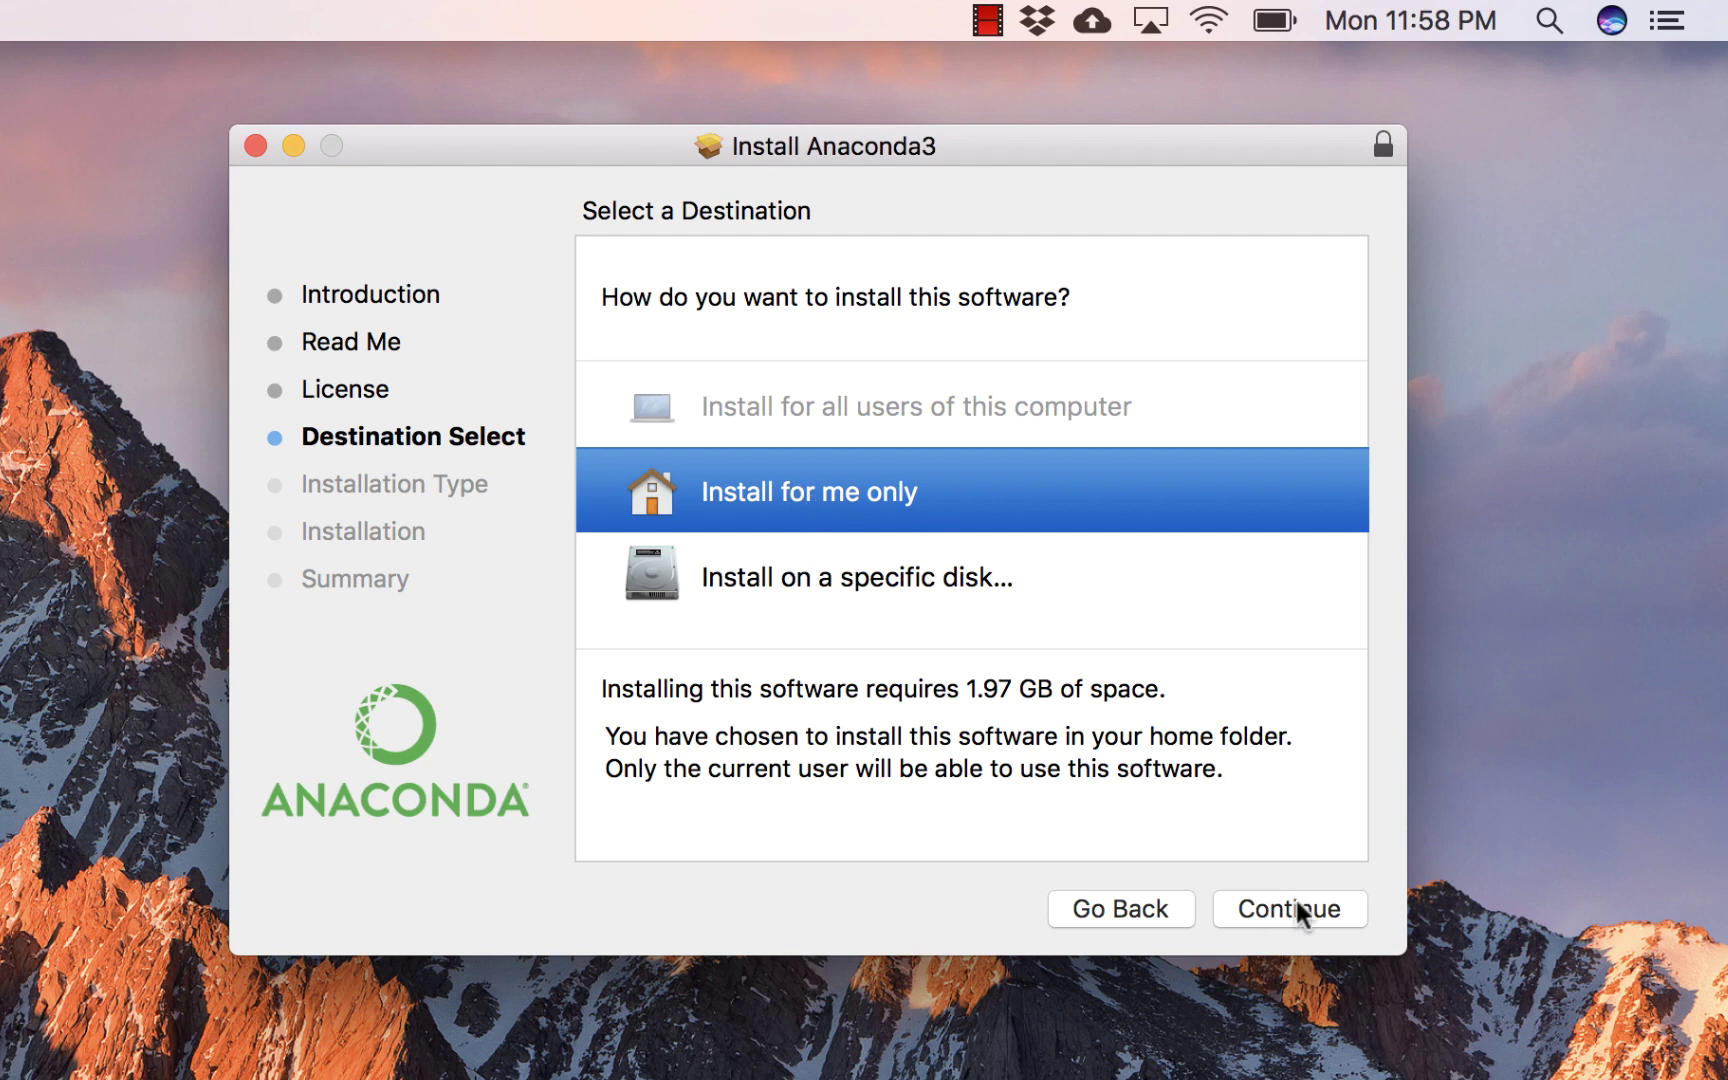
left_click(1318, 912)
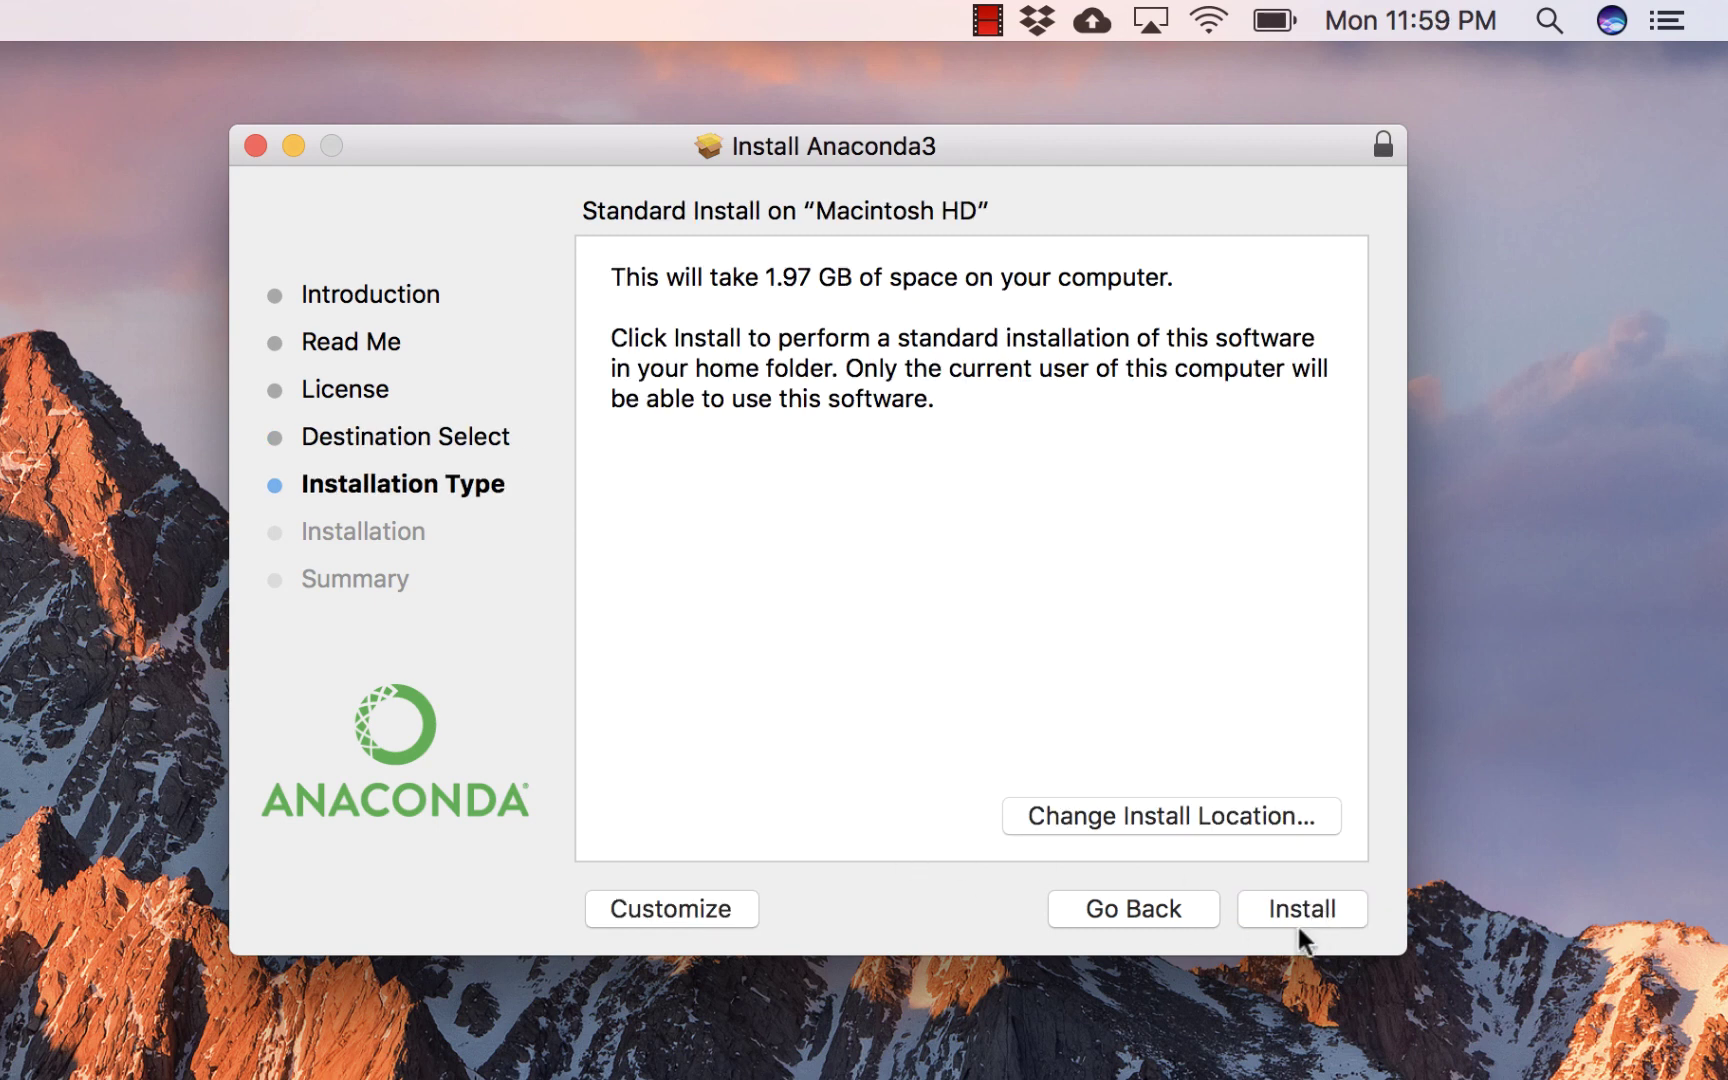
Step: Review the custom package list, install Anaconda3 on Macintosh HD, and close after success
left_click(699, 906)
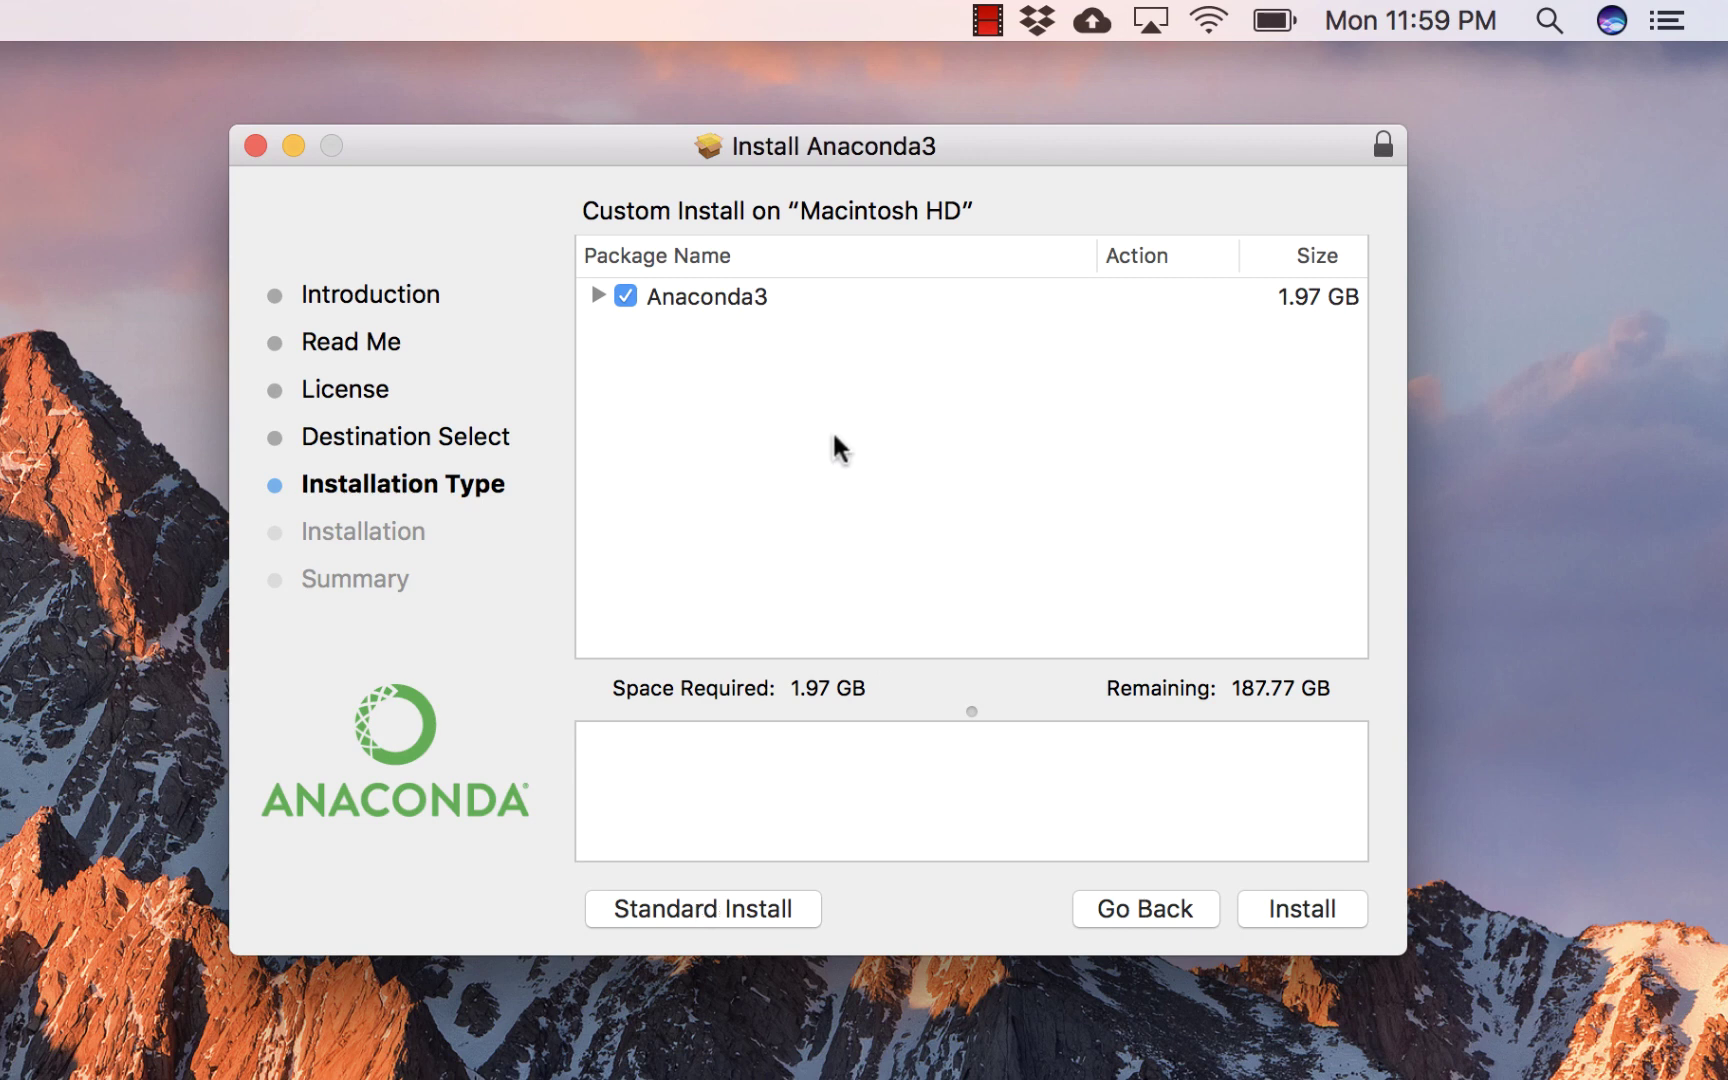
left_click(1315, 909)
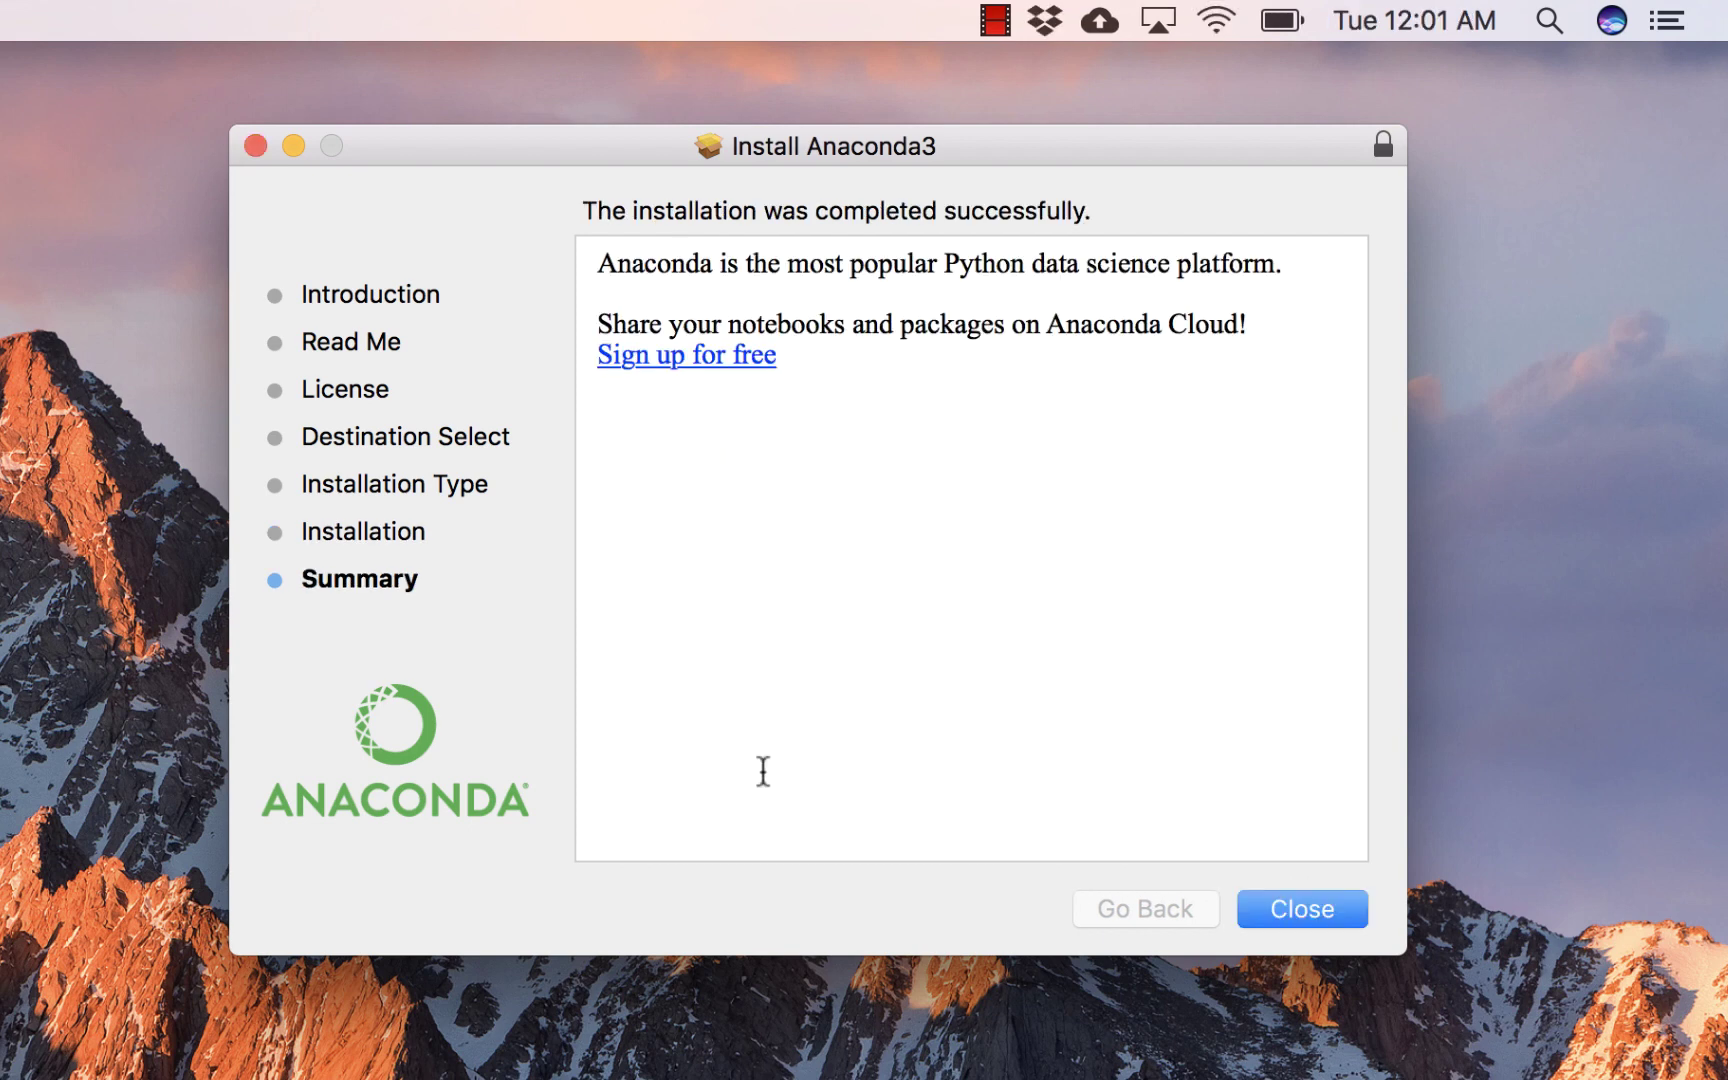
left_click(1301, 910)
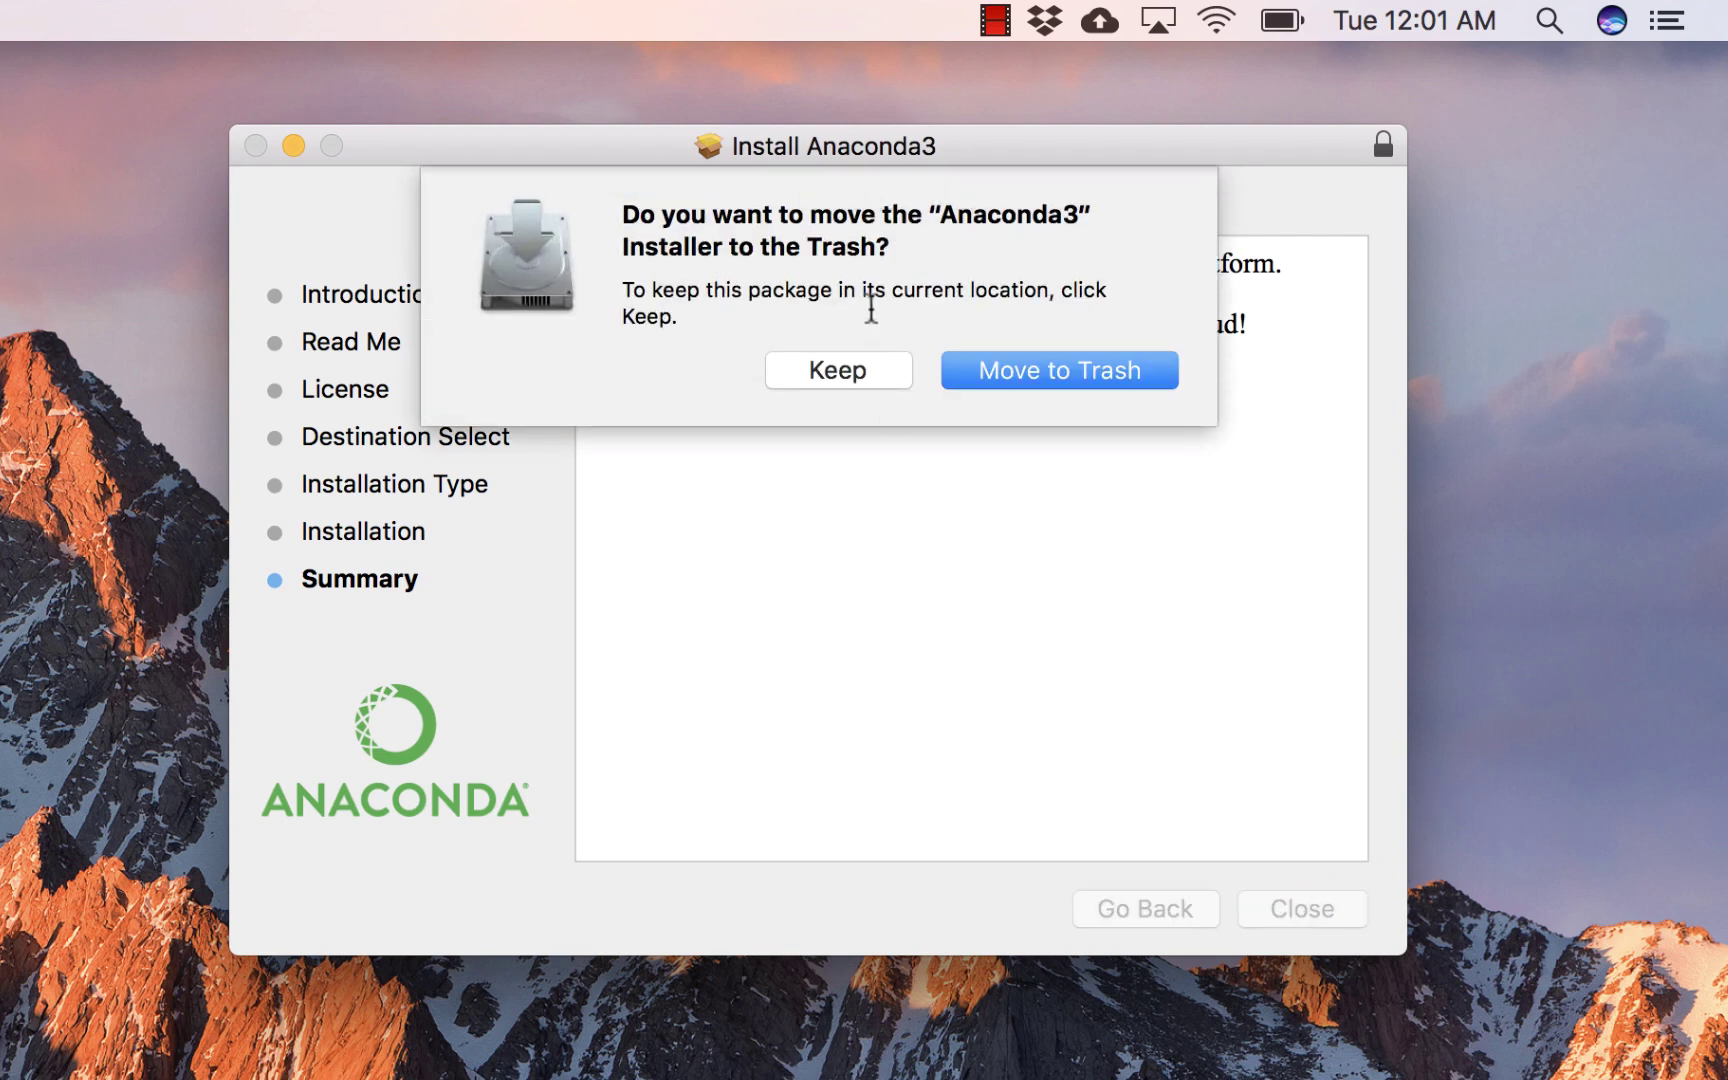
Step: Move the installer package to the Trash and open Launchpad showing Anaconda-Navigator
left_click(1042, 373)
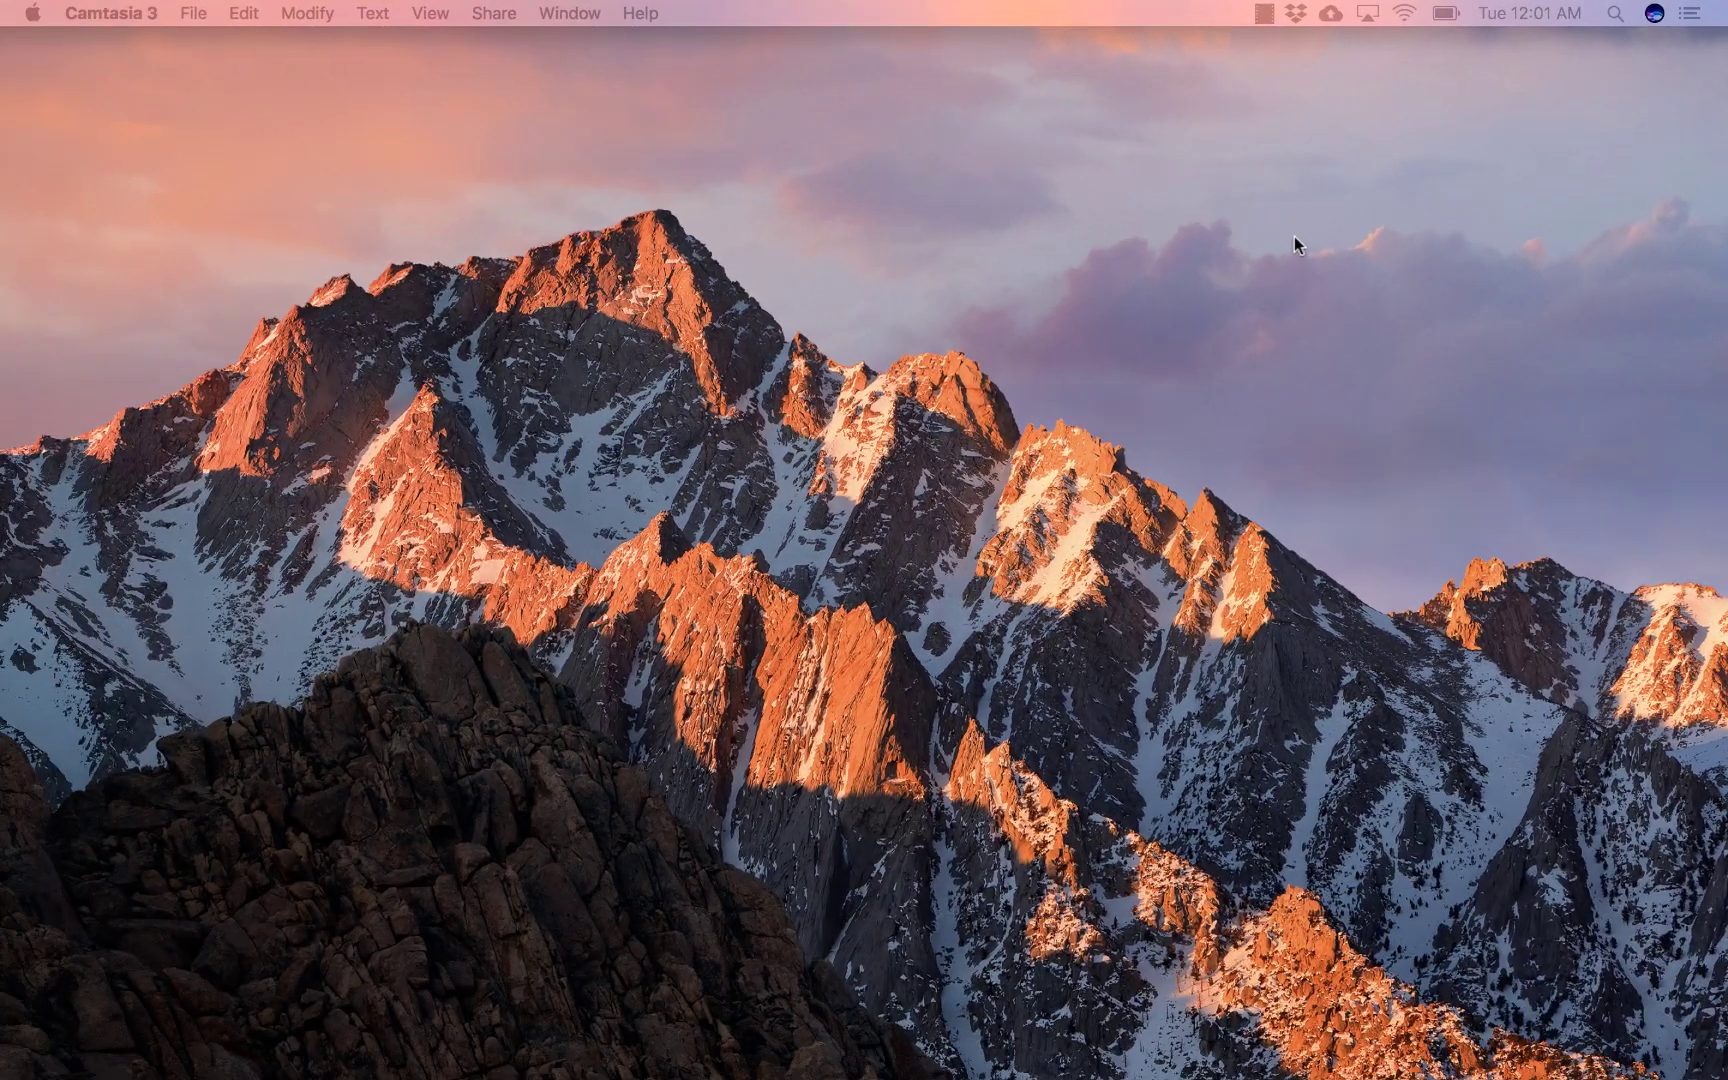
left_click(490, 333)
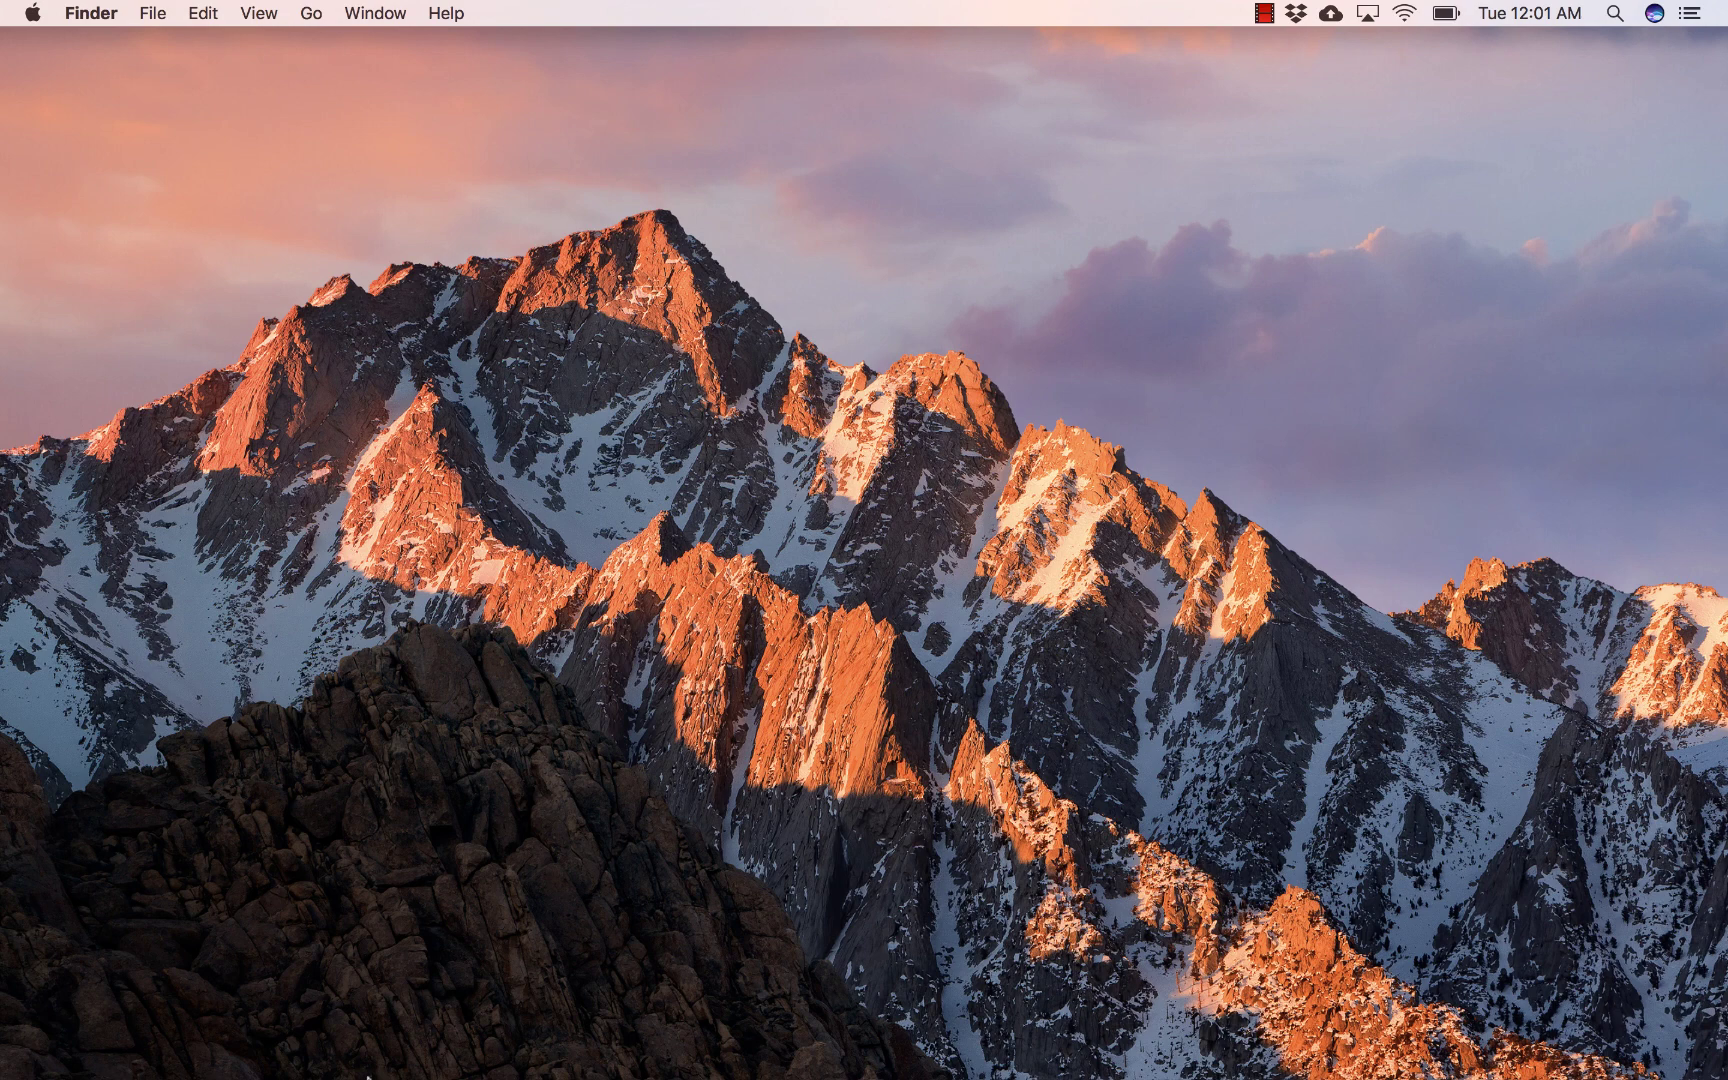
mouse_move(355, 1070)
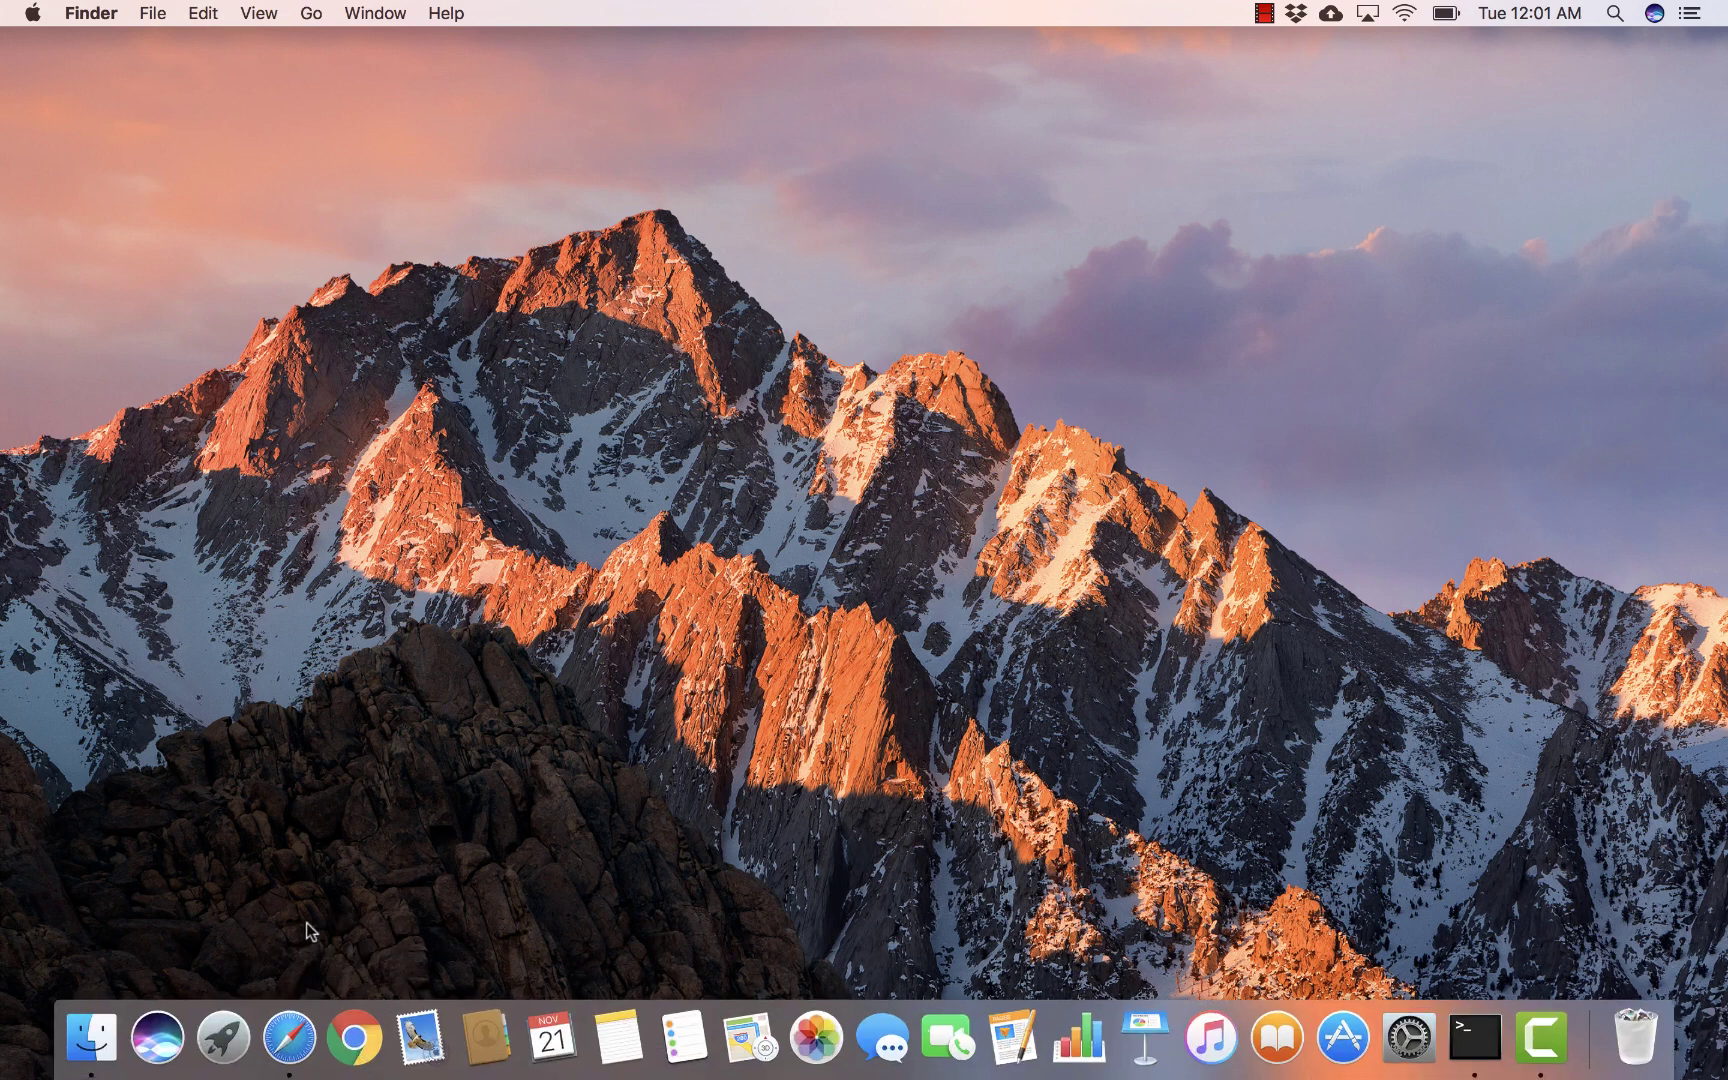
left_click(221, 1038)
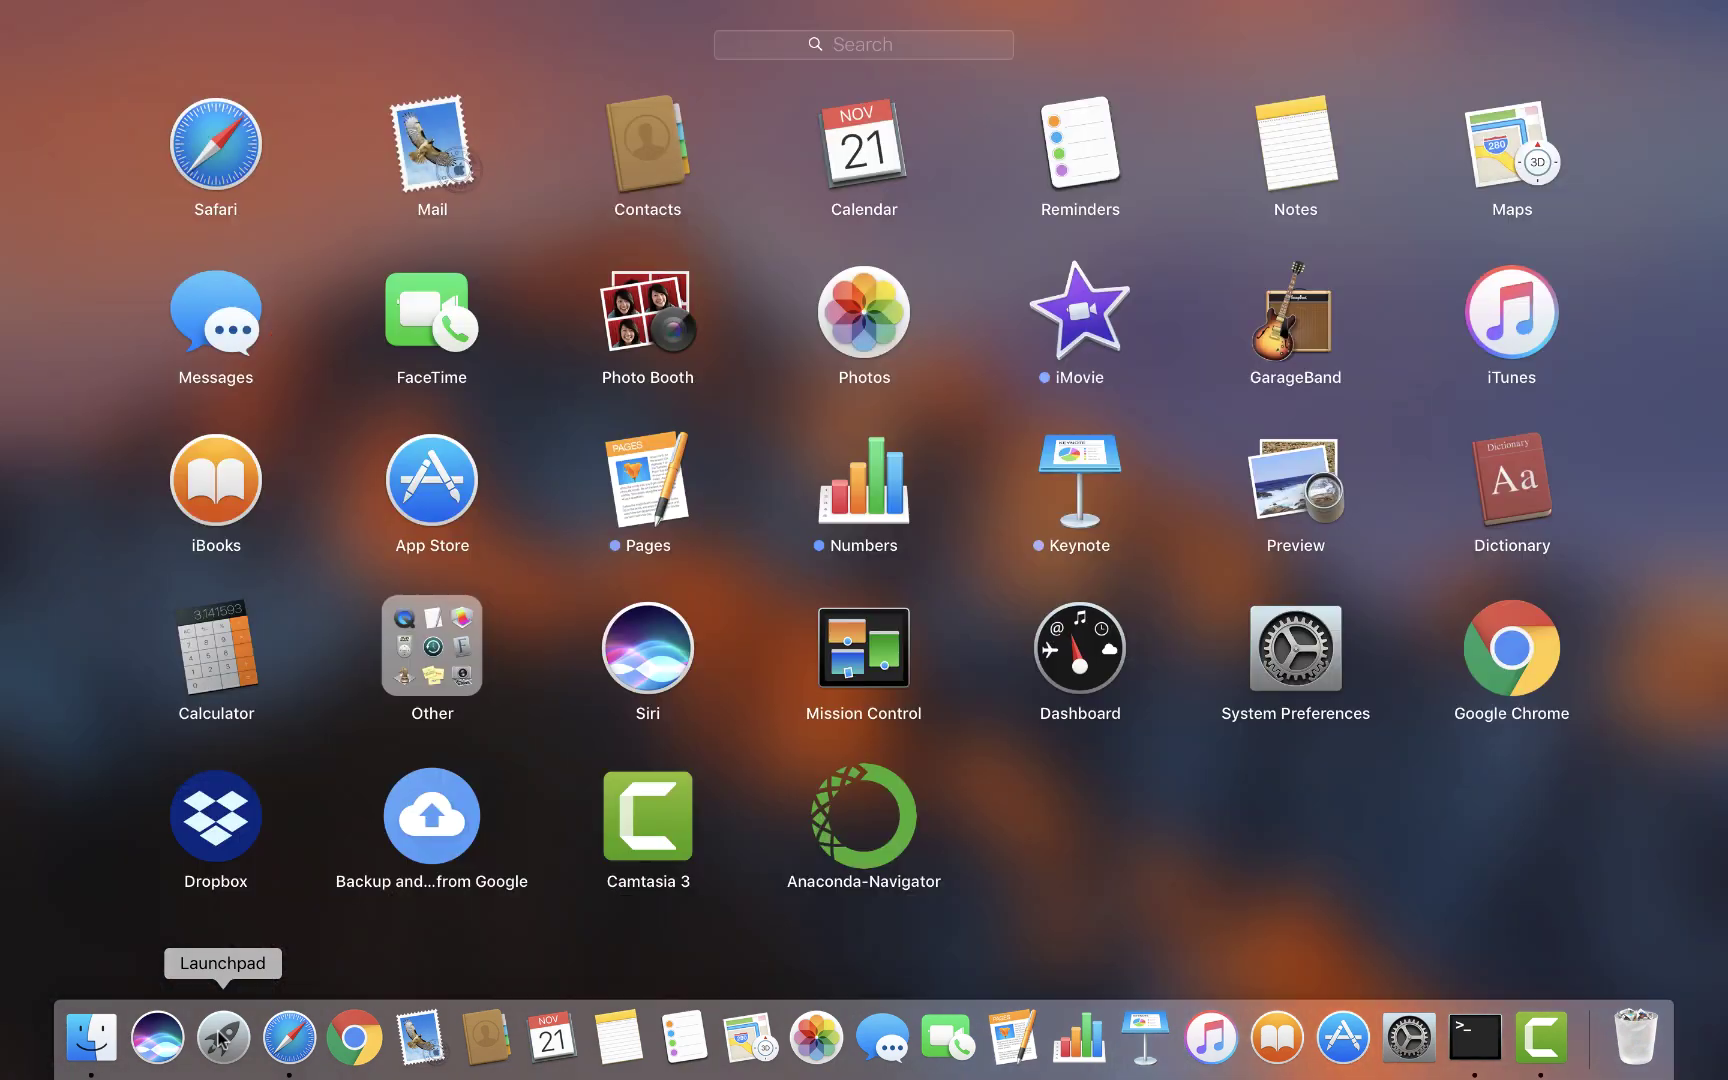
Step: Open Anaconda Navigator, dismiss the welcome notice permanently, and launch Jupyter Notebook from root
left_click(866, 818)
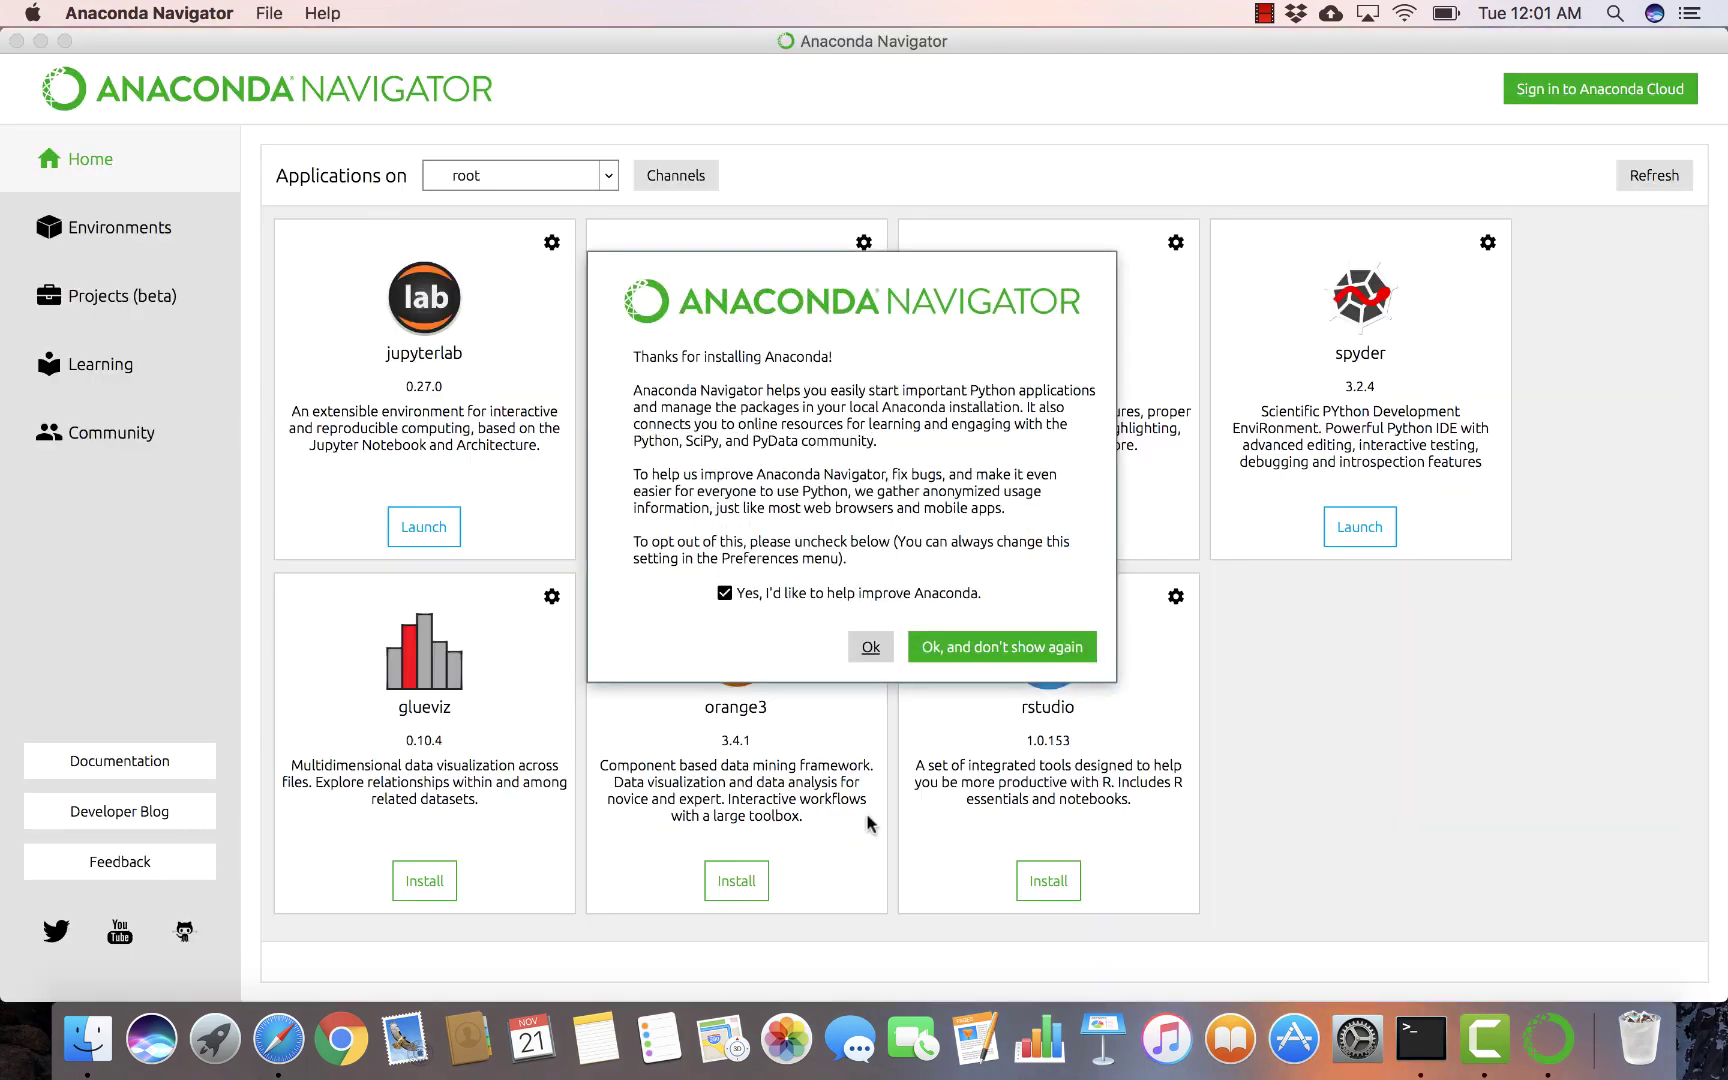
left_click(995, 648)
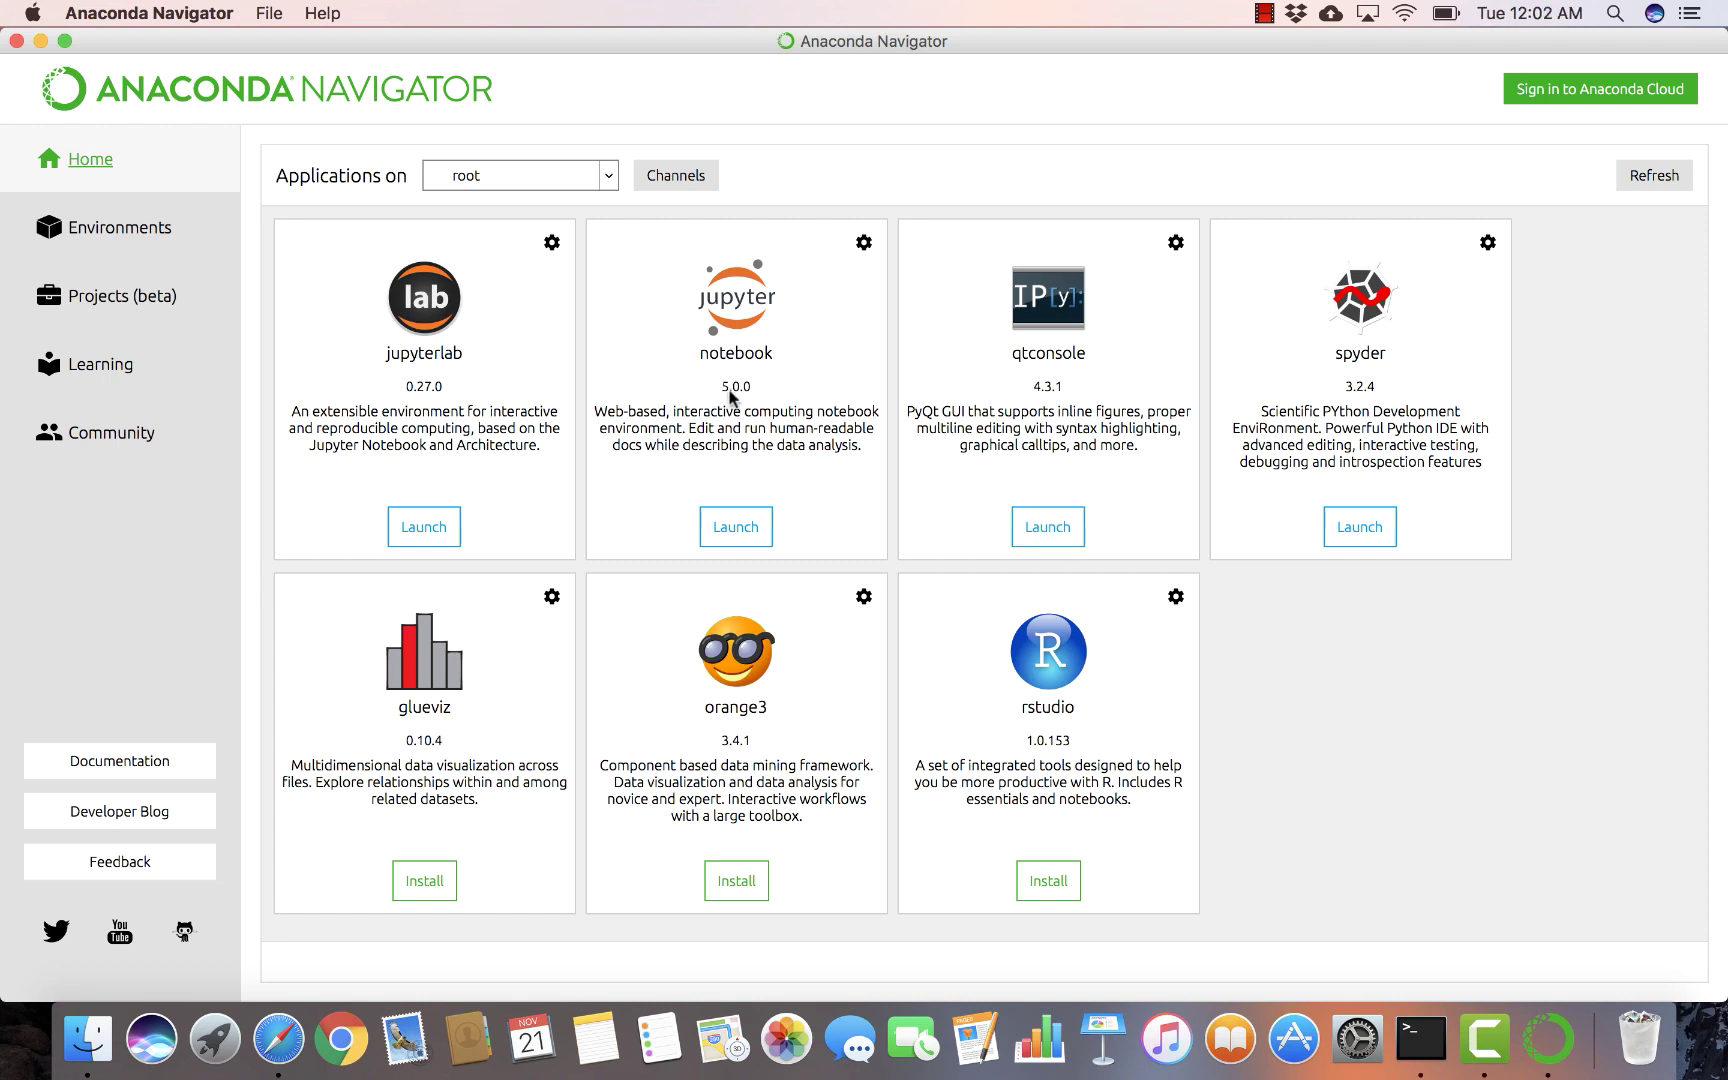
left_click(735, 527)
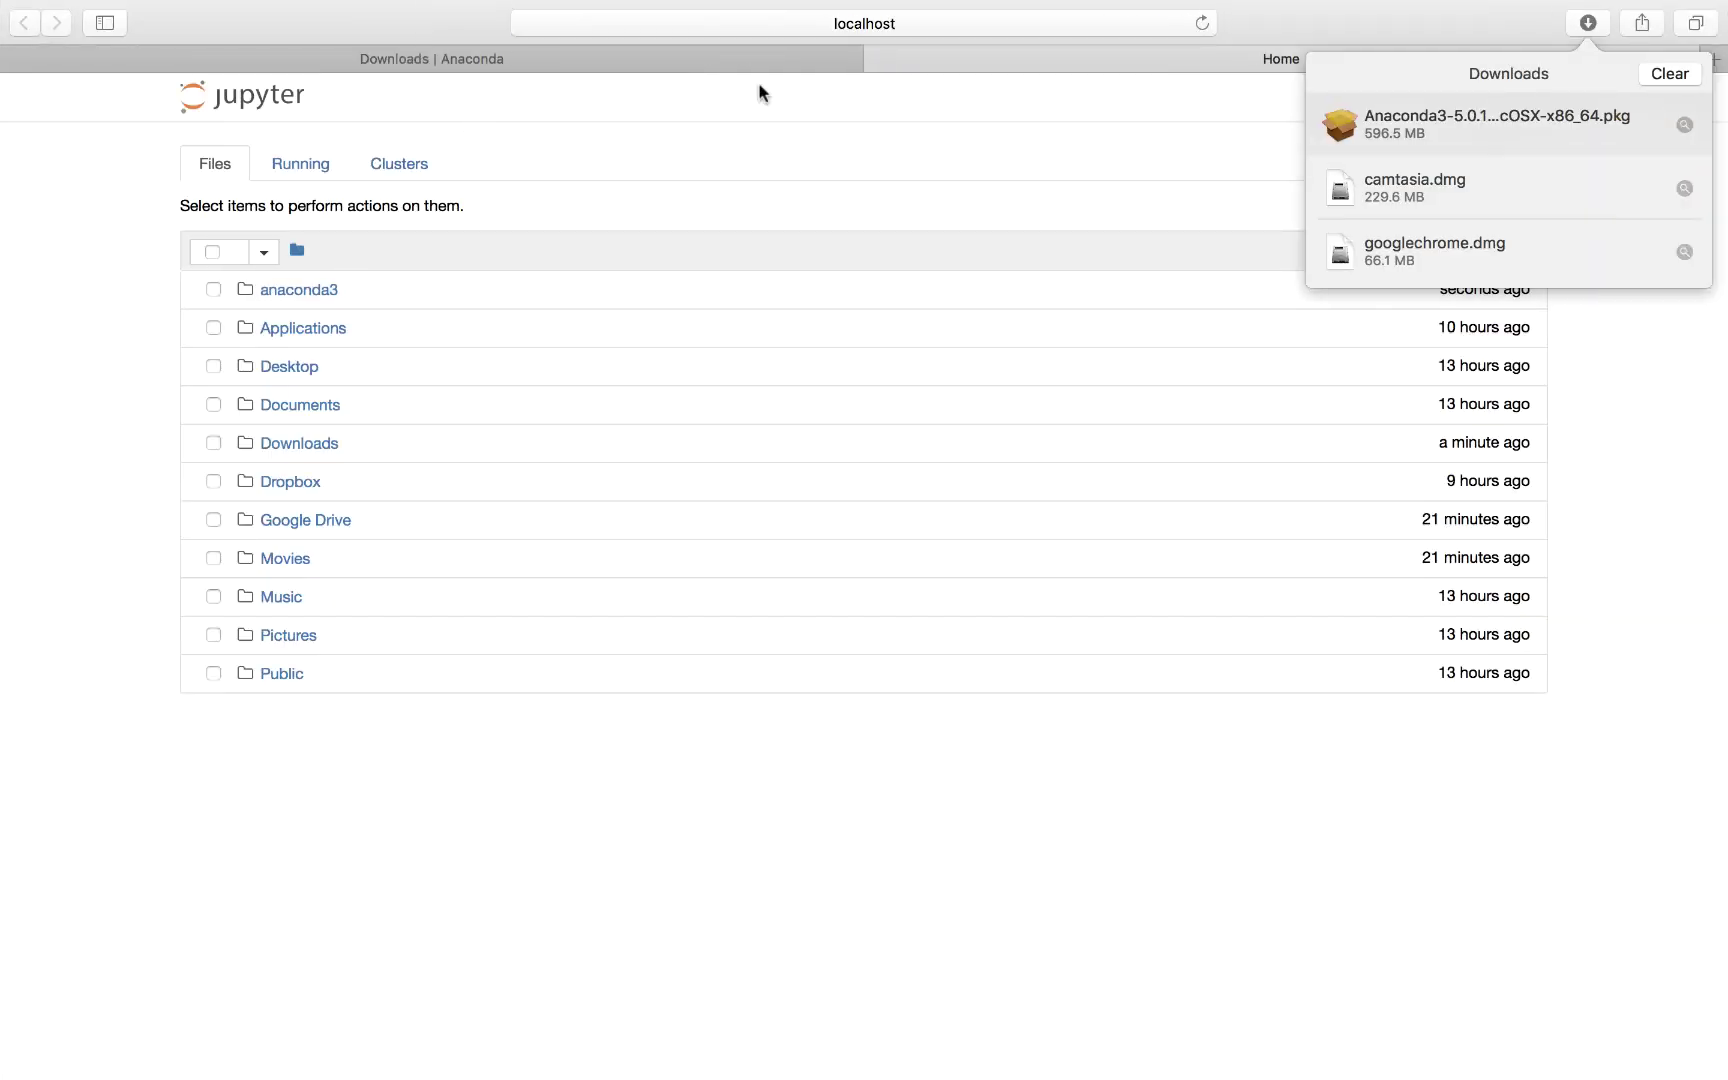
Step: Clear Safari's finished downloads and create a new Python 3 notebook from the Jupyter home list
left_click(1667, 74)
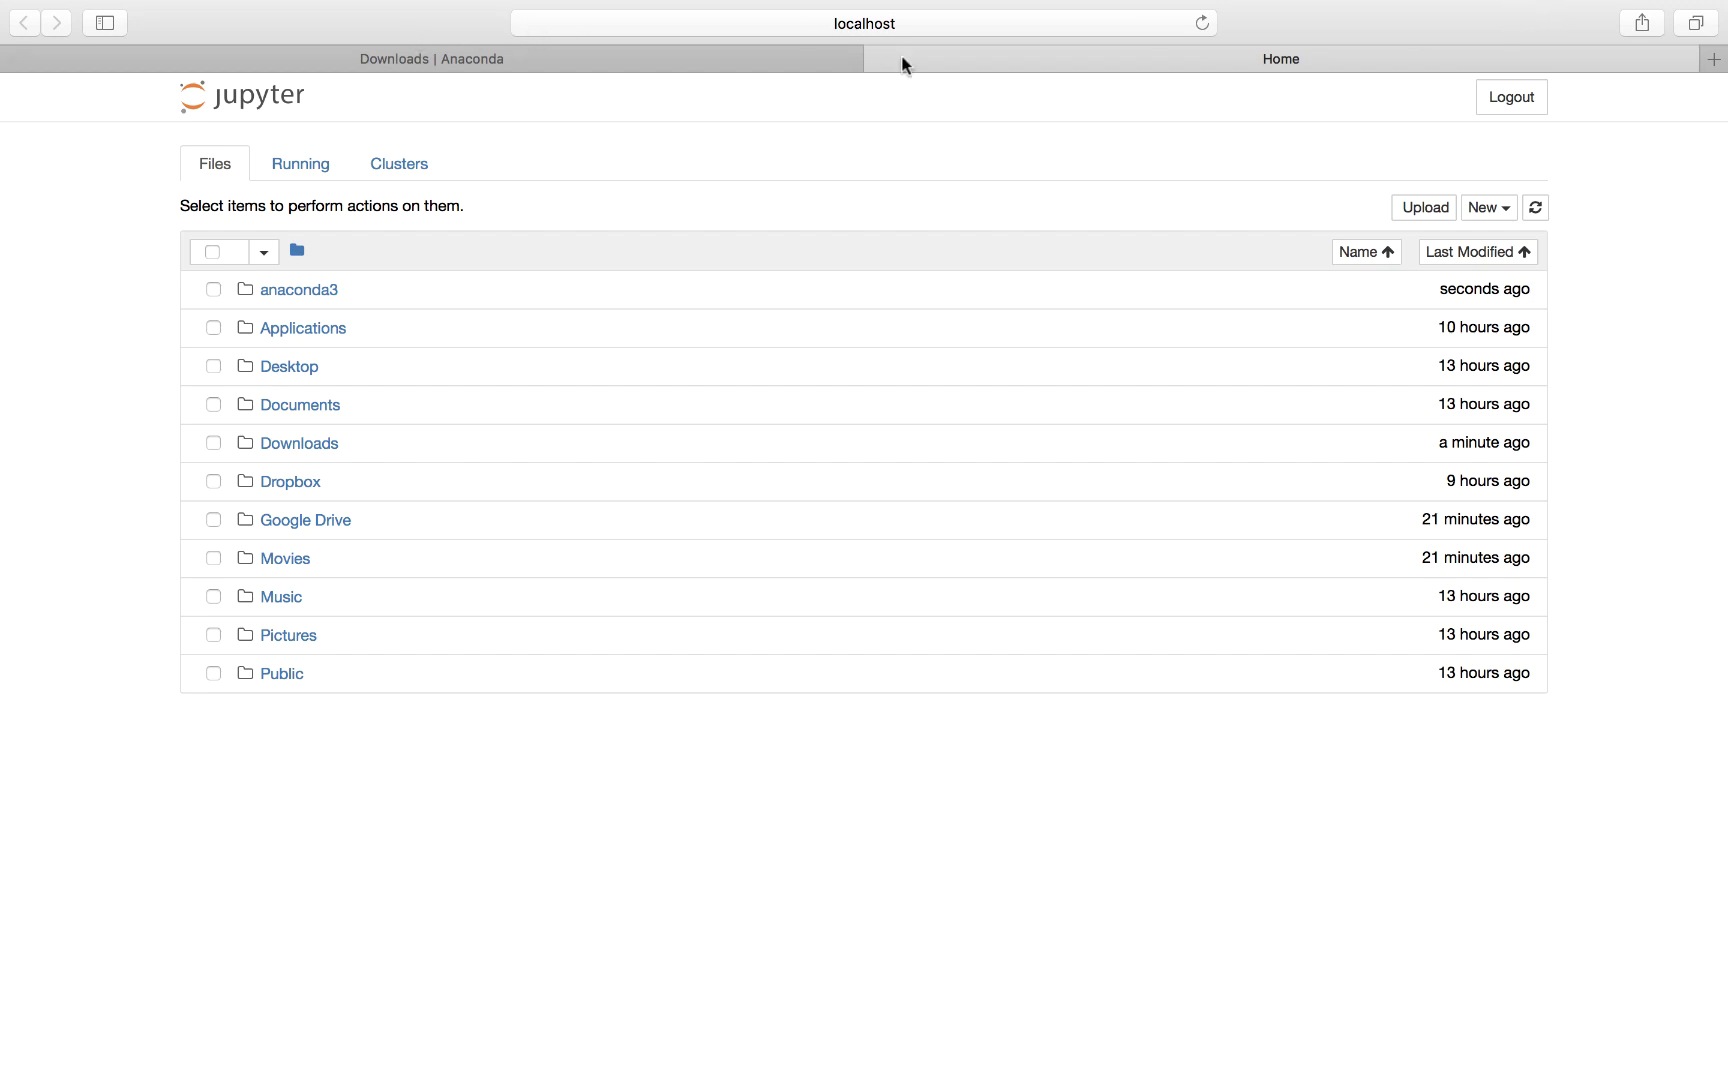
mouse_move(438, 7)
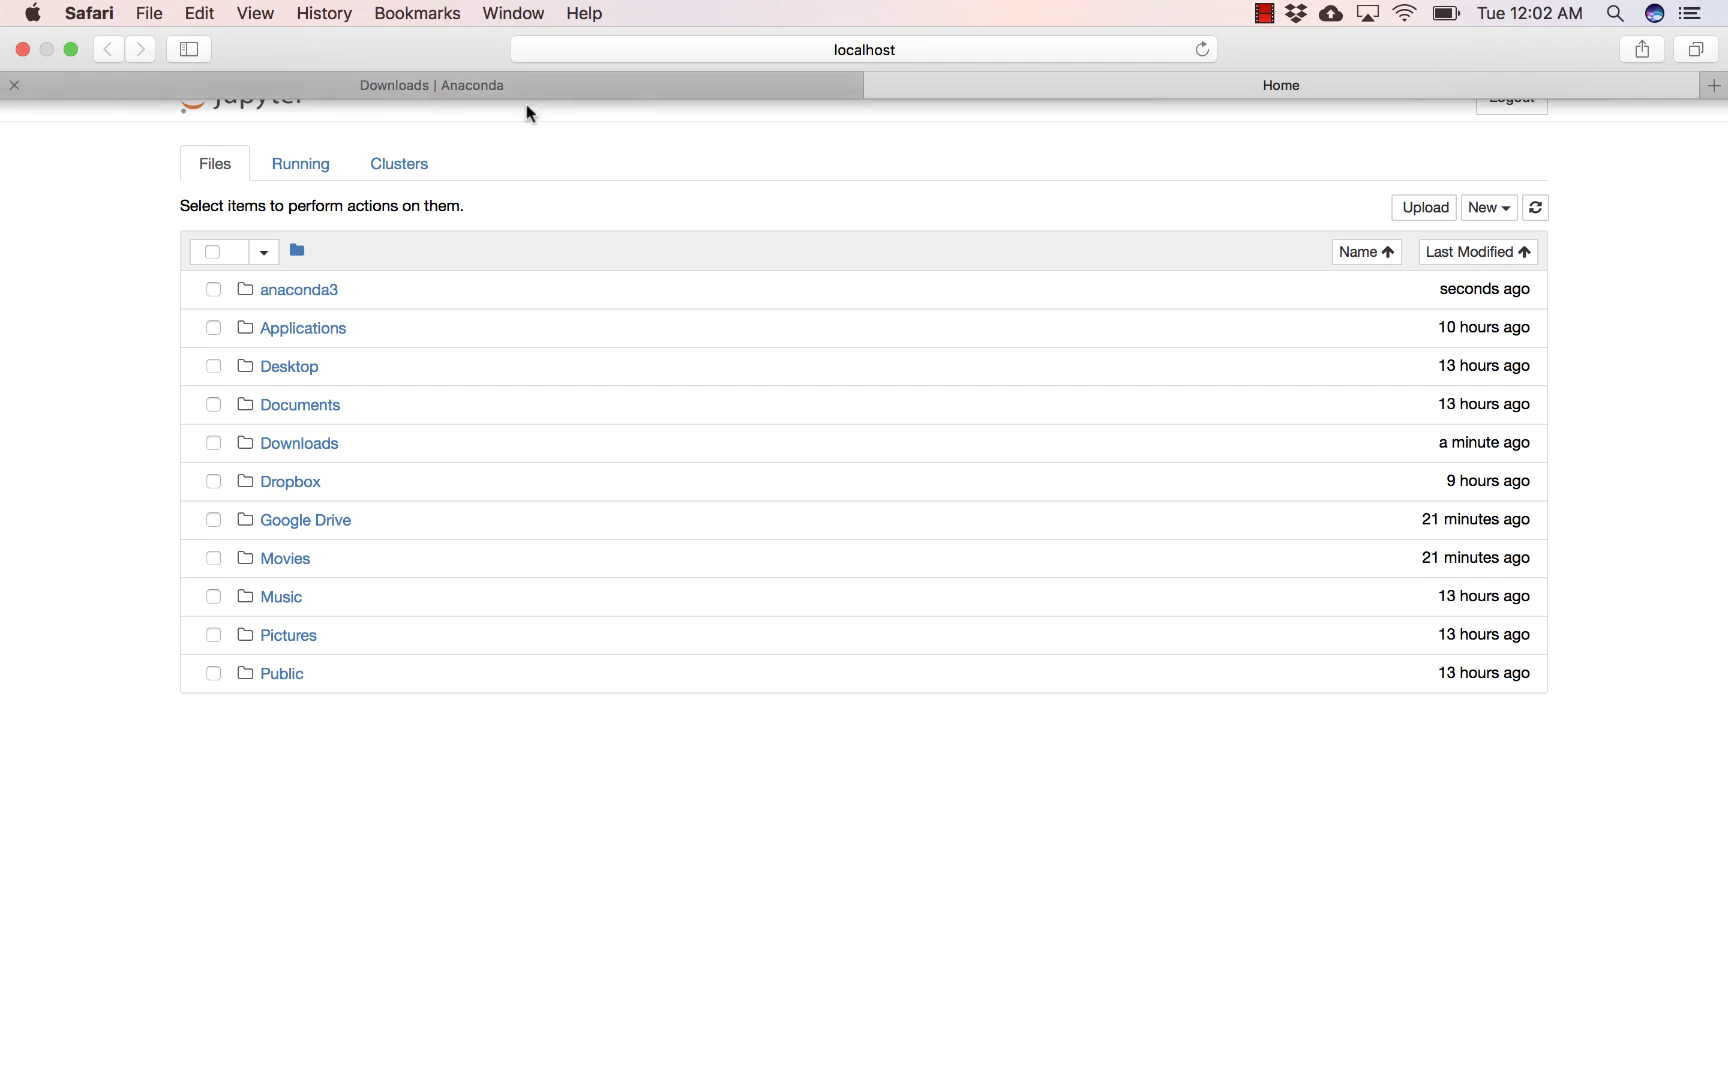
left_click(1485, 210)
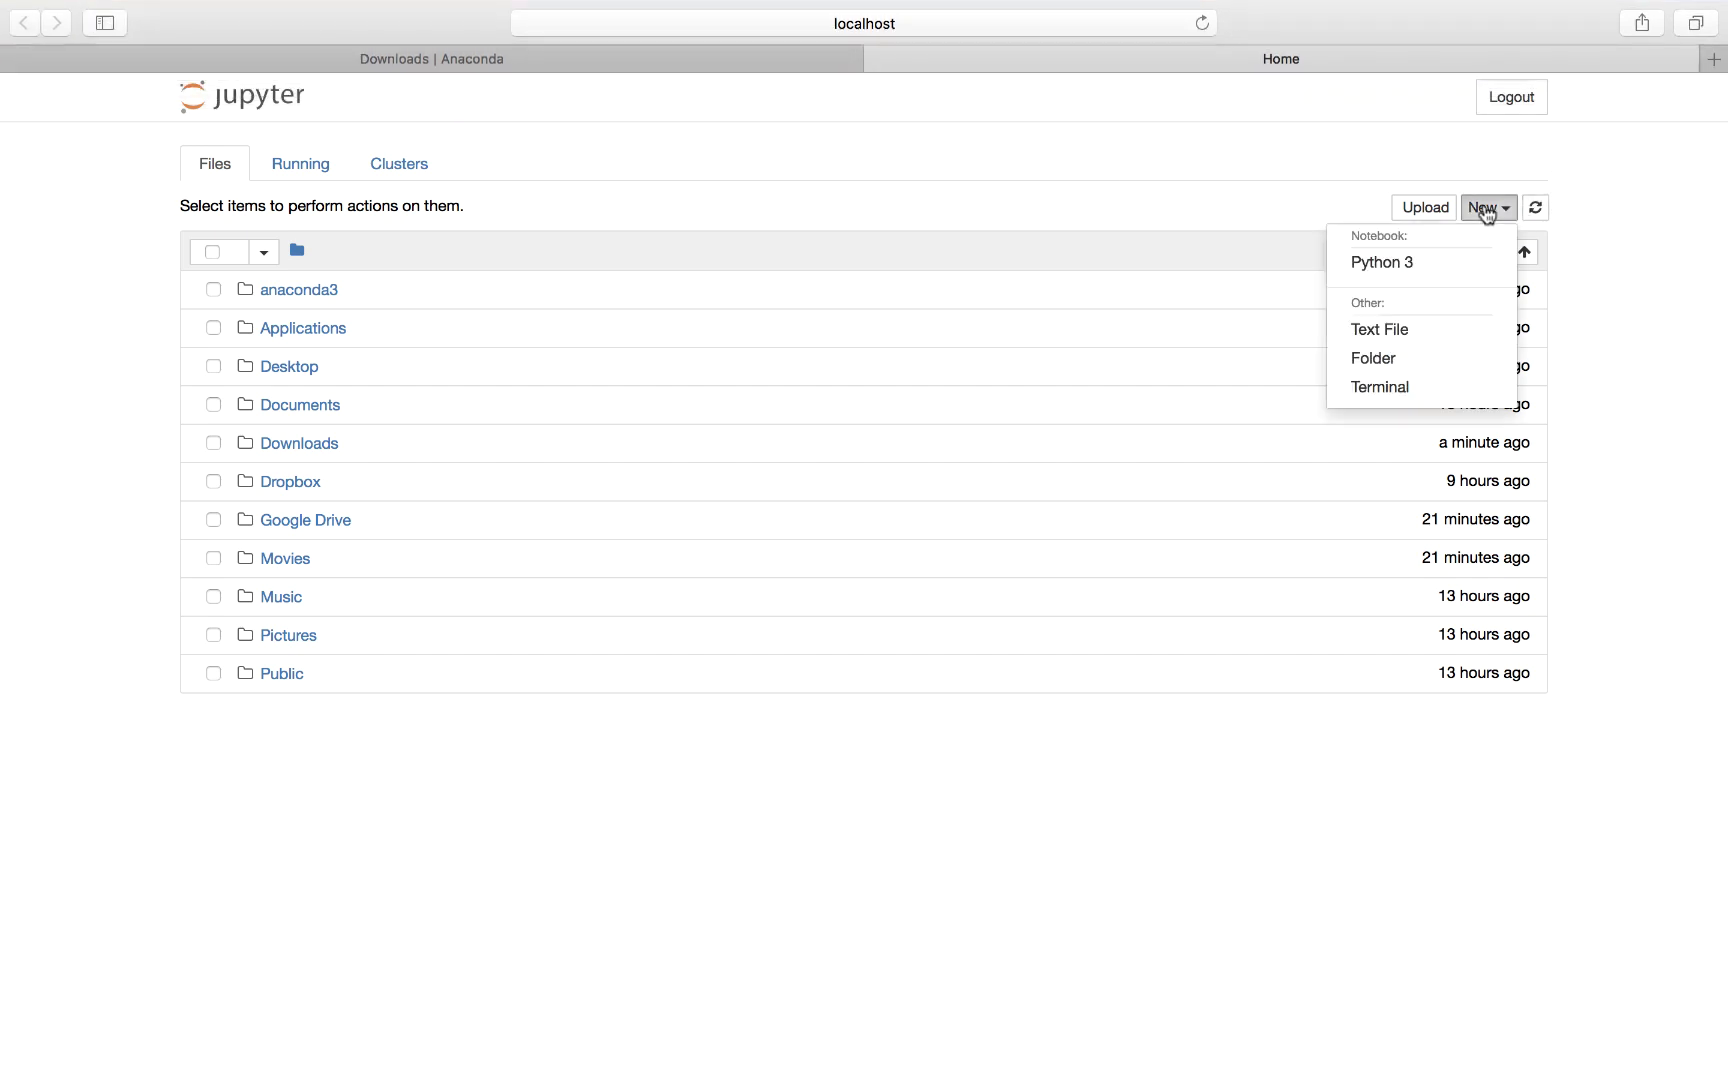
left_click(1378, 264)
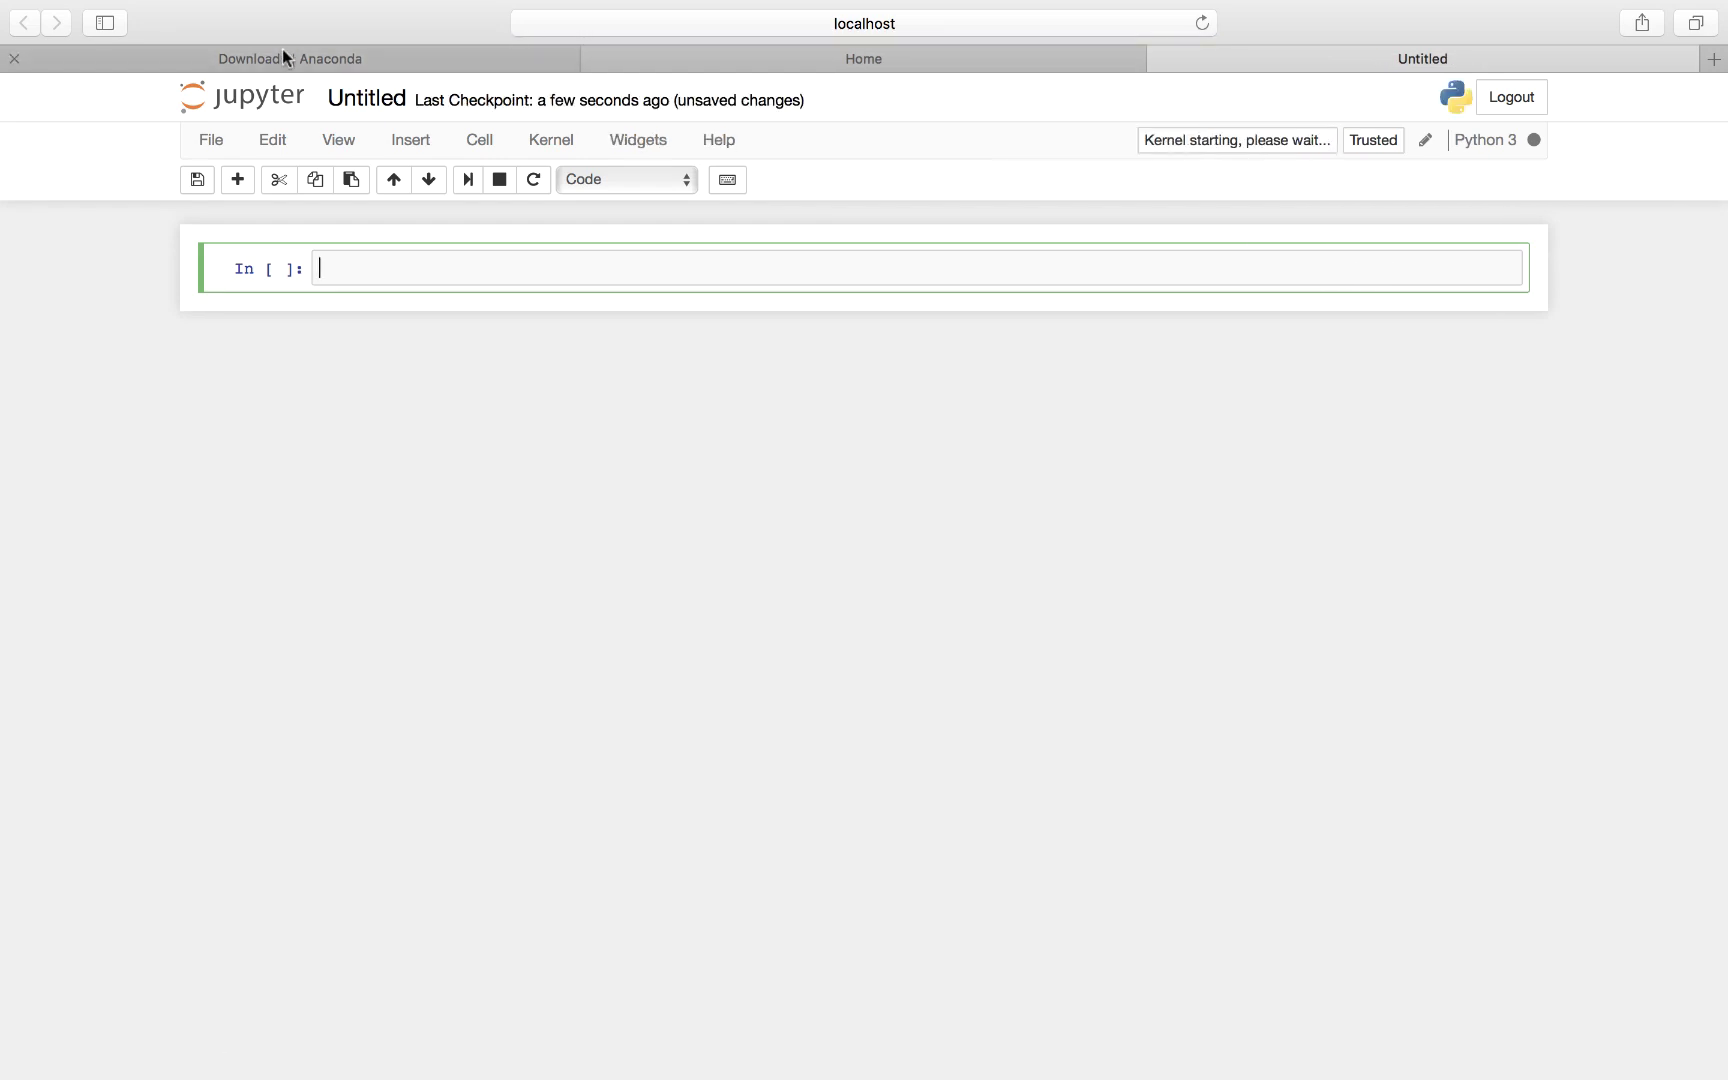
Step: Rename the Untitled notebook to 'test run'
left_click(368, 100)
type("test run")
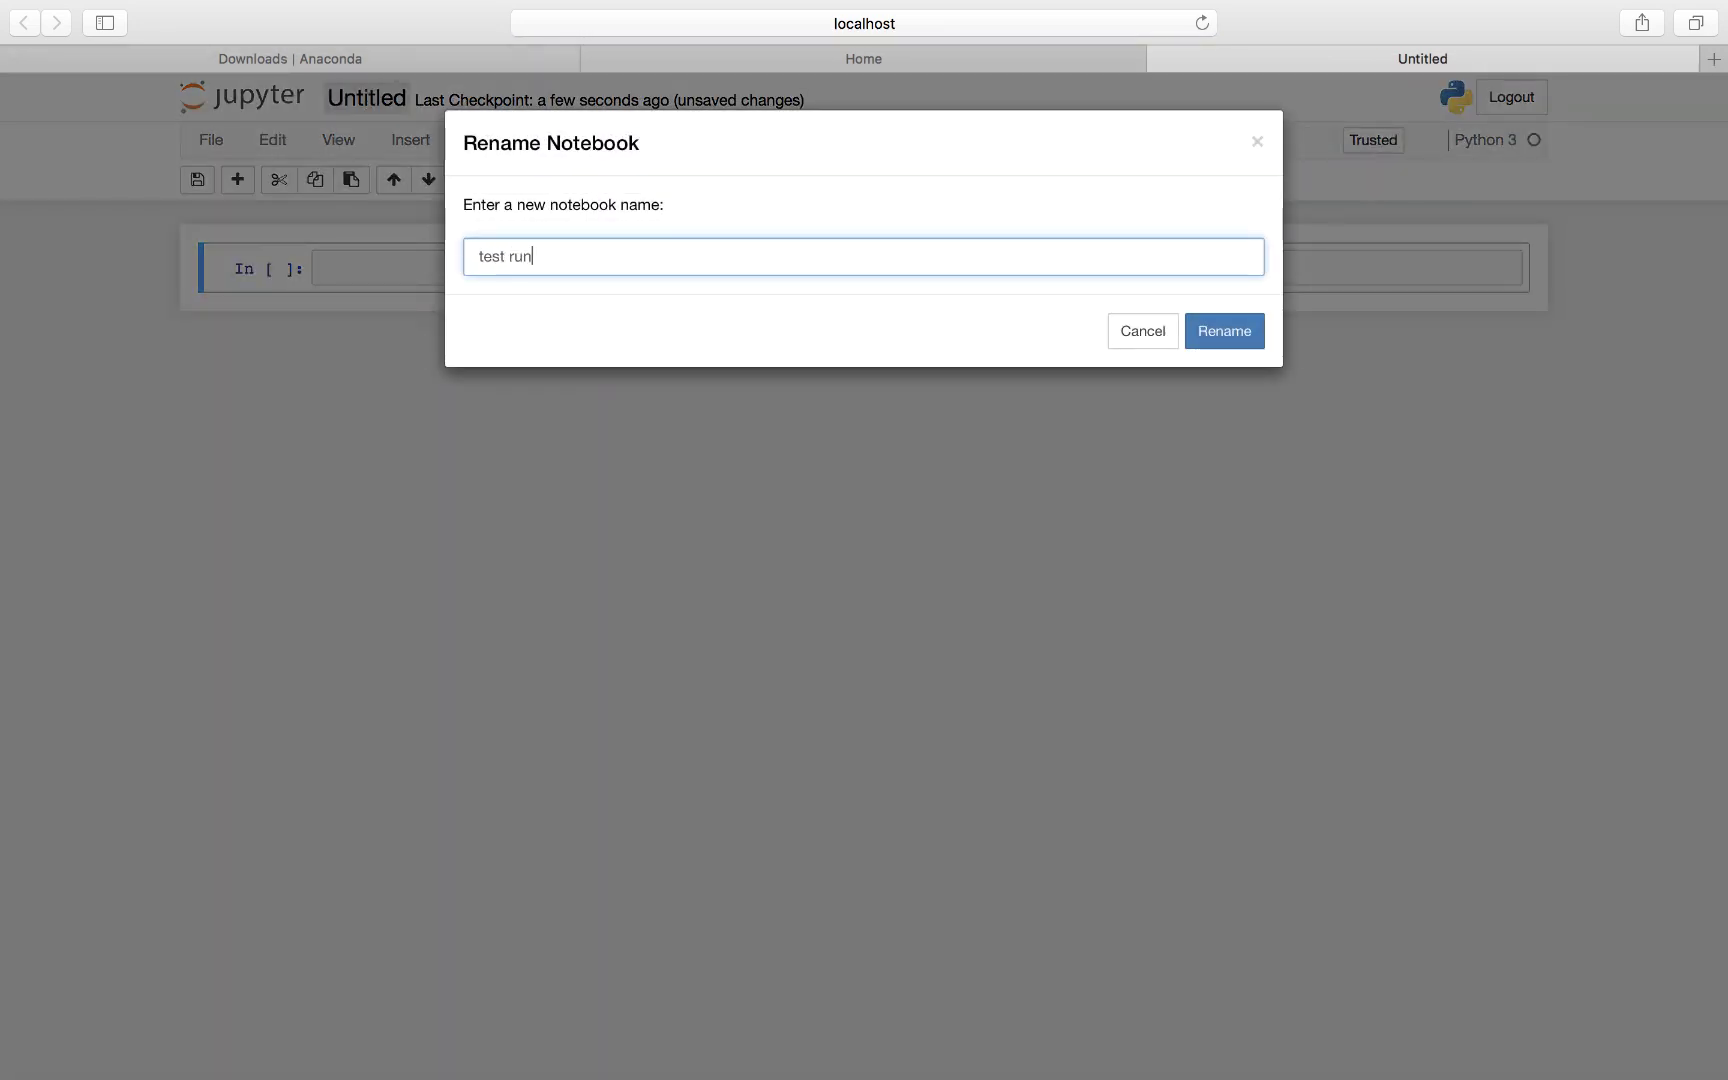
key("Return")
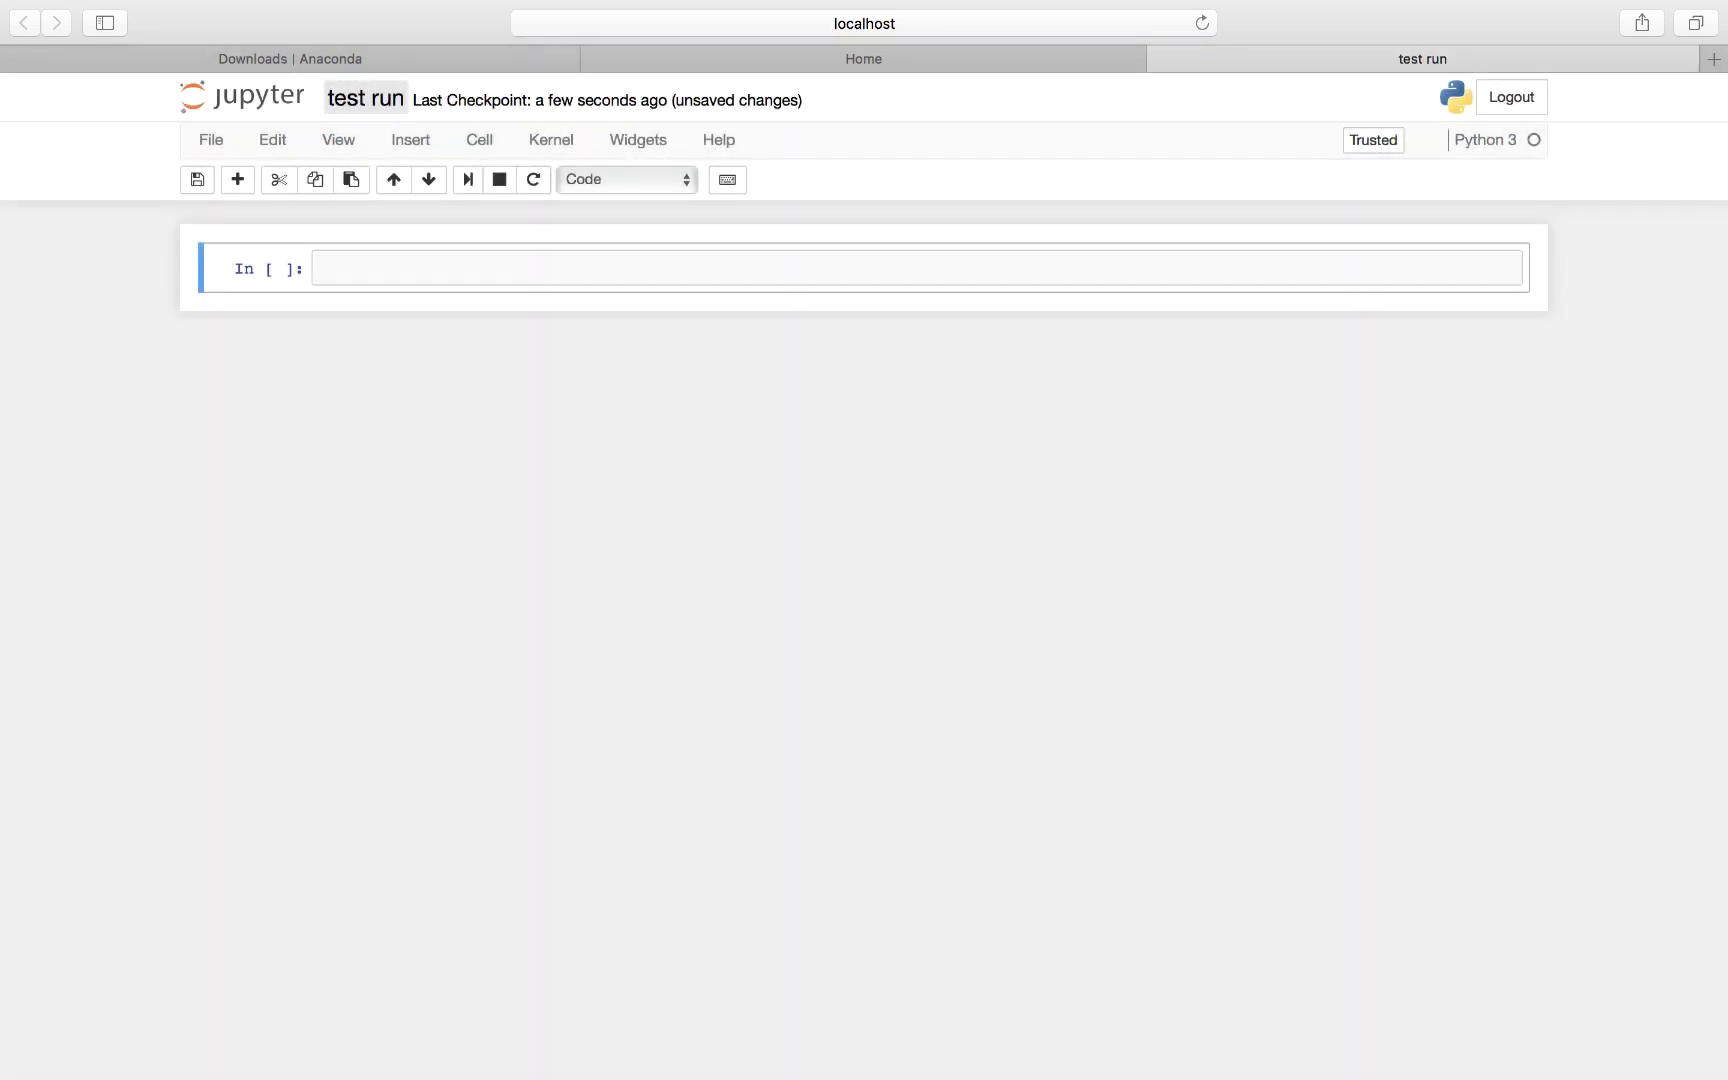
Step: Add a Markdown heading cell reading 'This is our first trial'
key("m")
key("Return")
type("# This i")
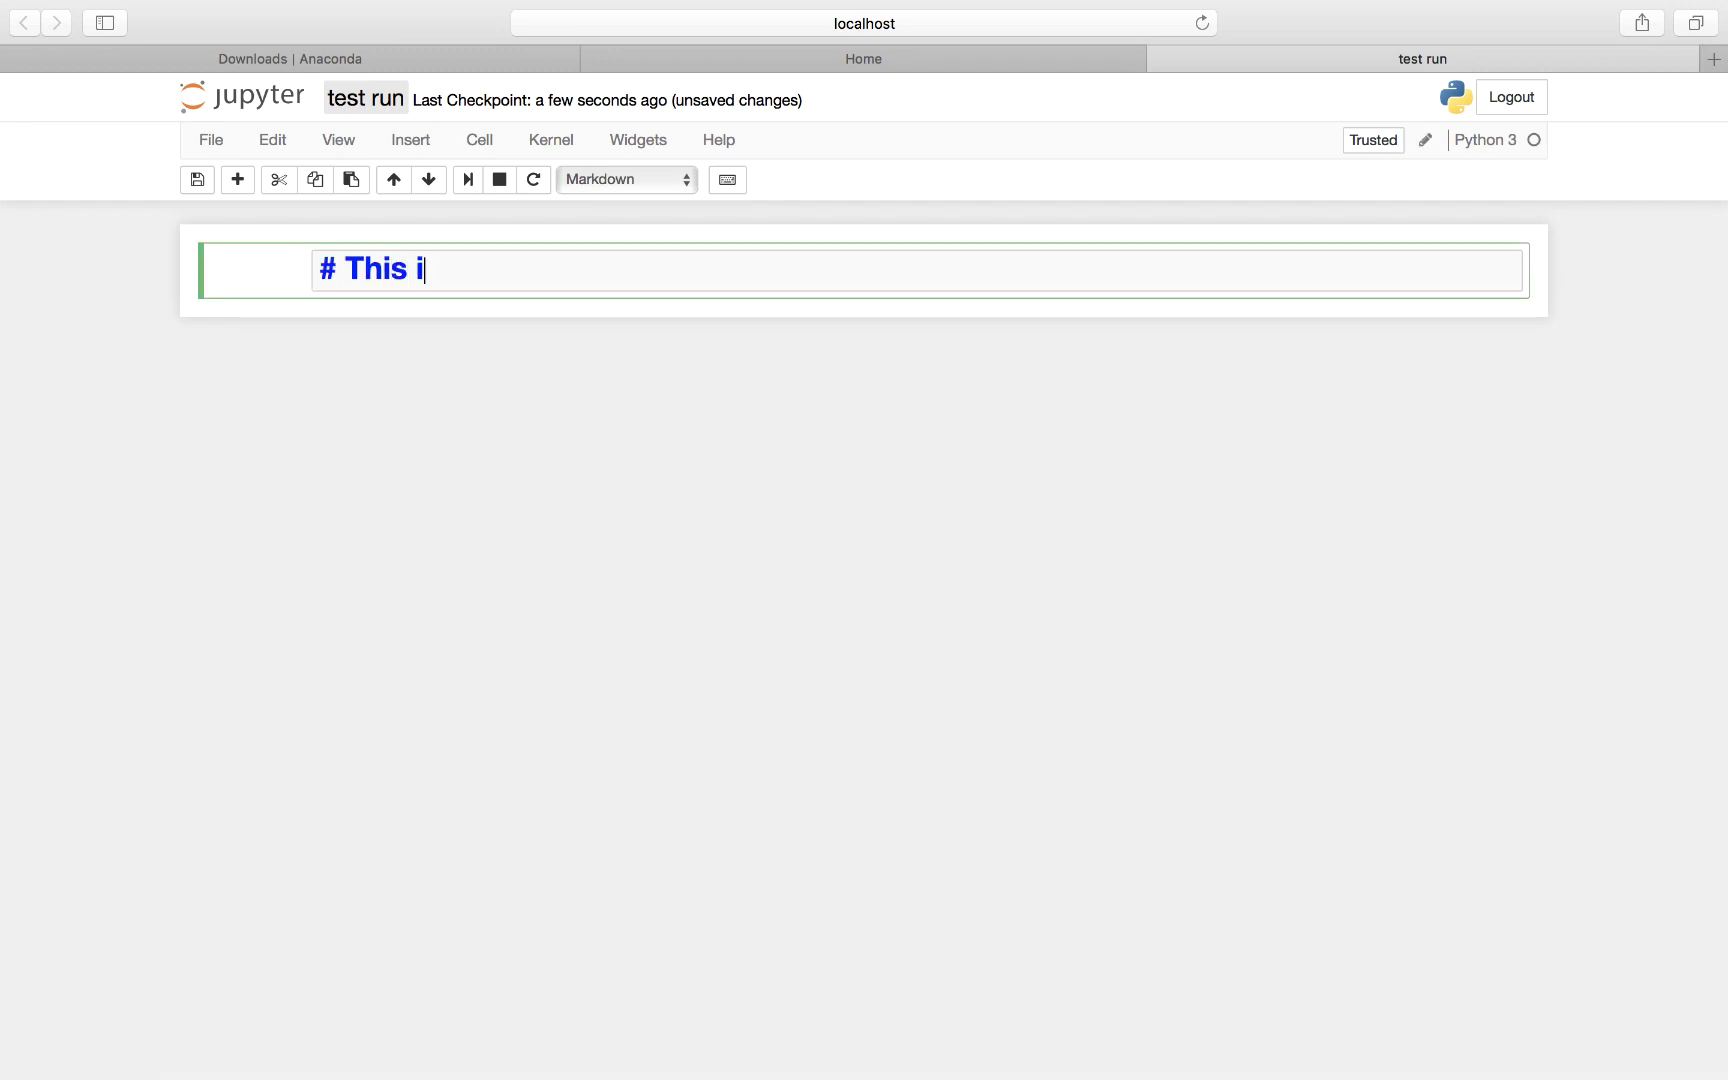
type("s our f")
type("irst trial")
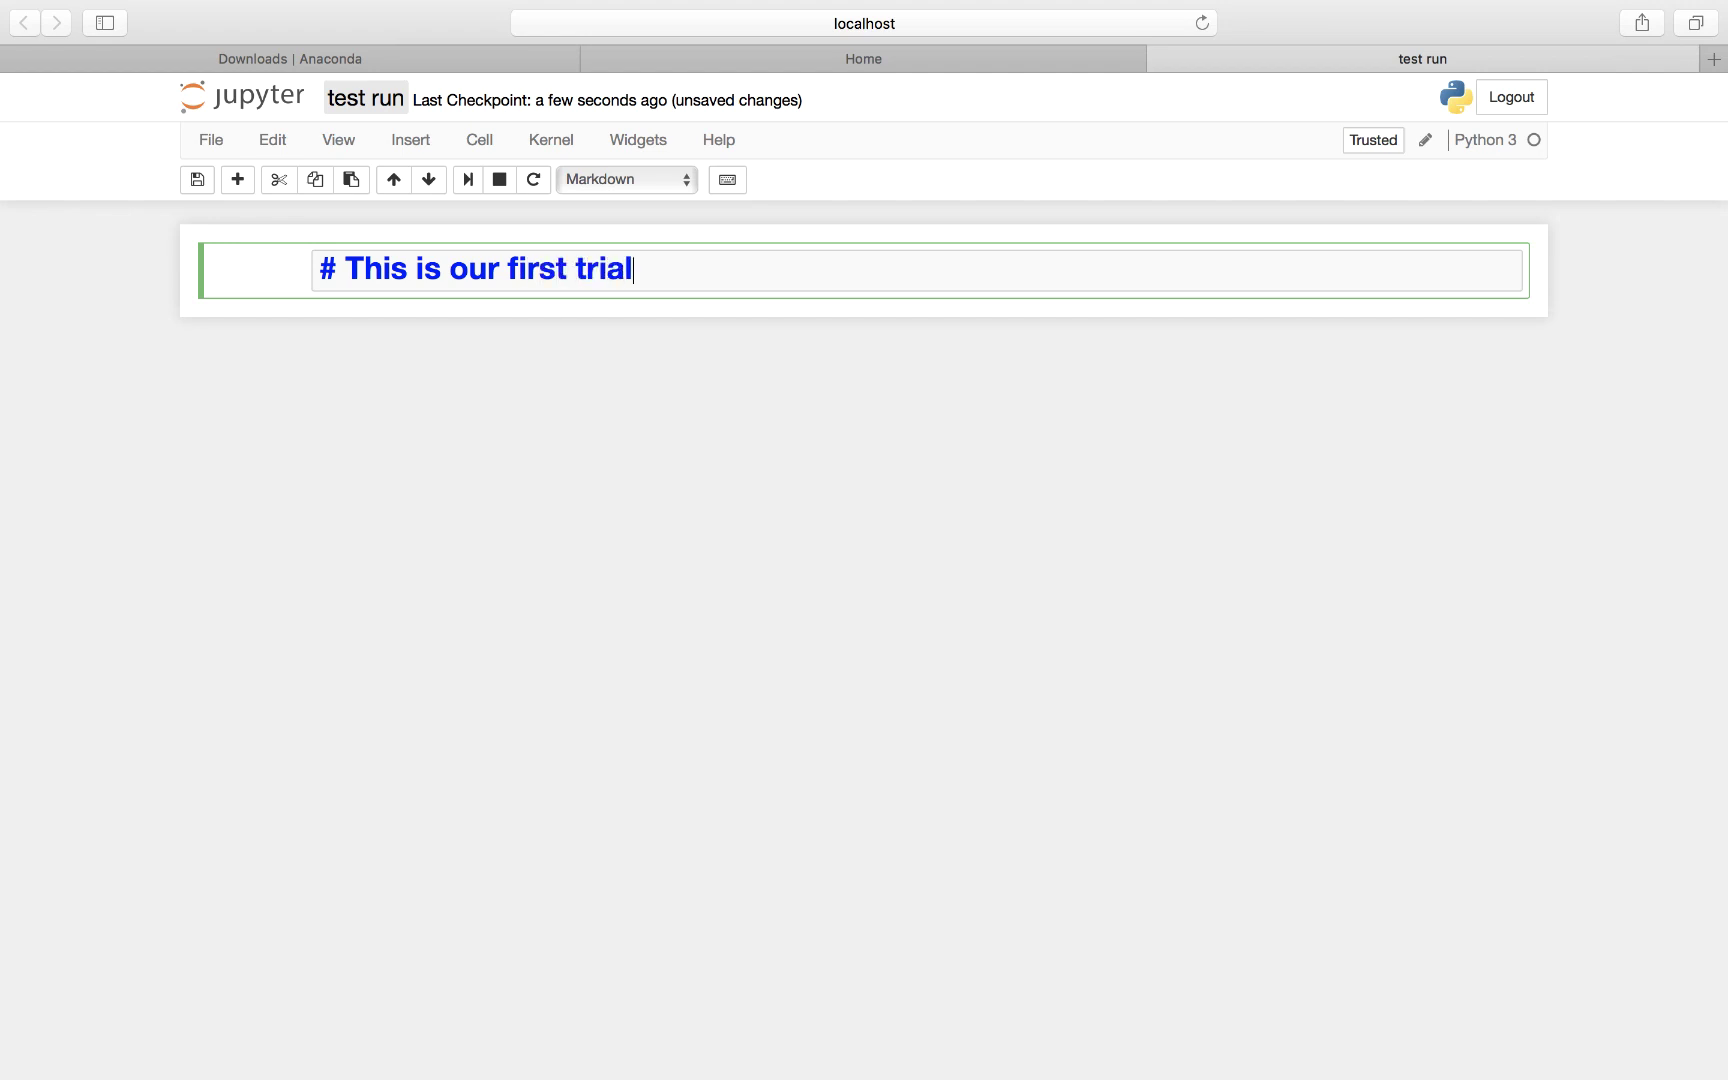
key("shift+Return")
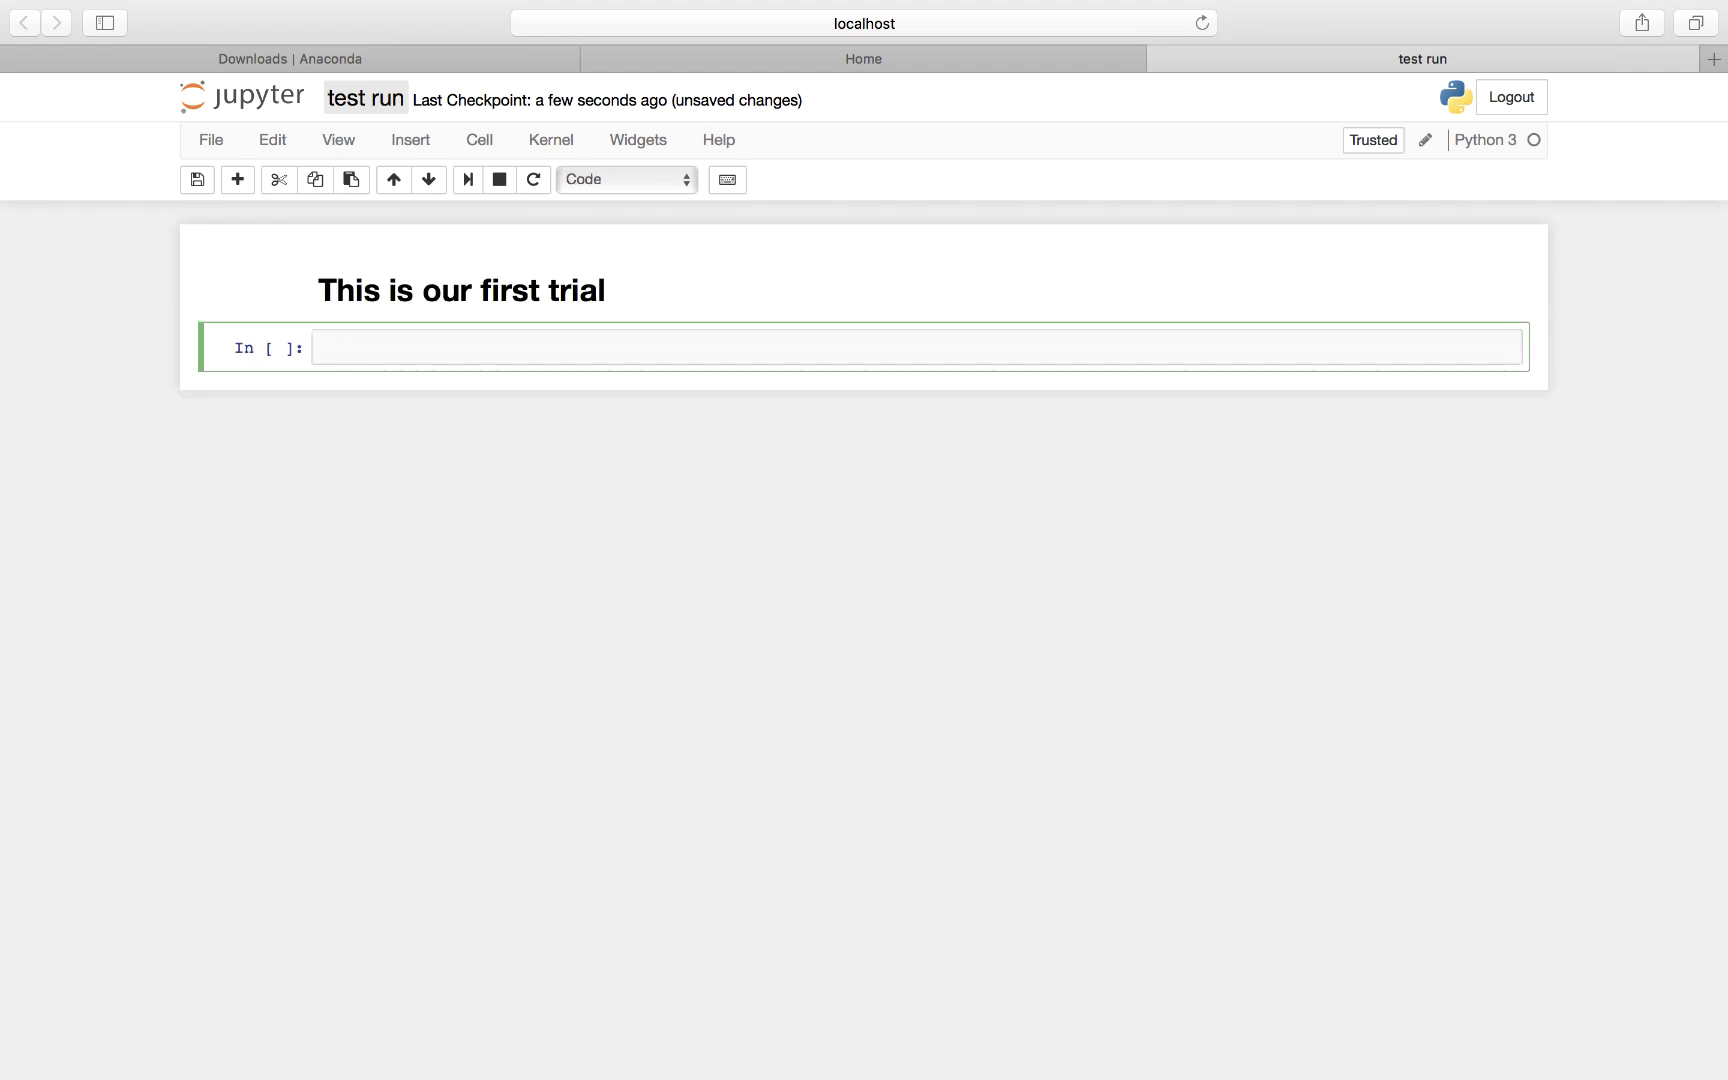
Step: Run 'import numpy as np', removing the stray question mark and deleting the duplicate cell
type("import numpy as np?")
key("shift+Return")
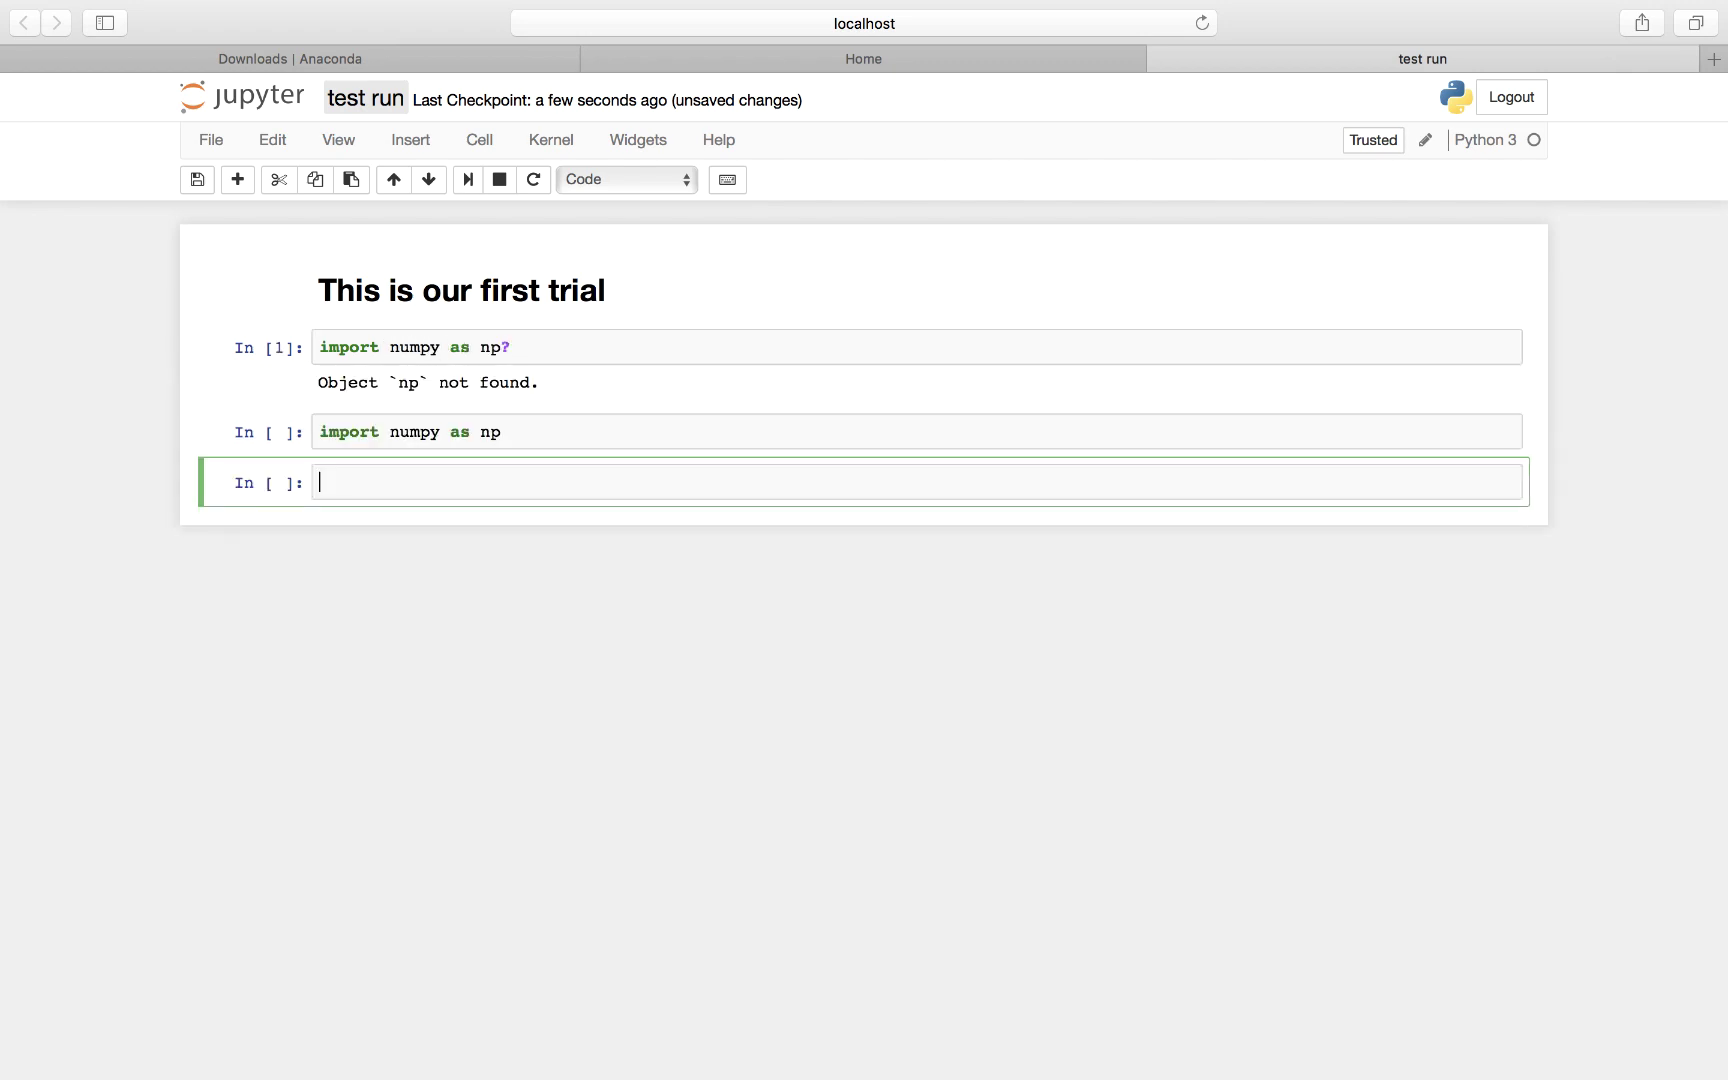
left_click(549, 347)
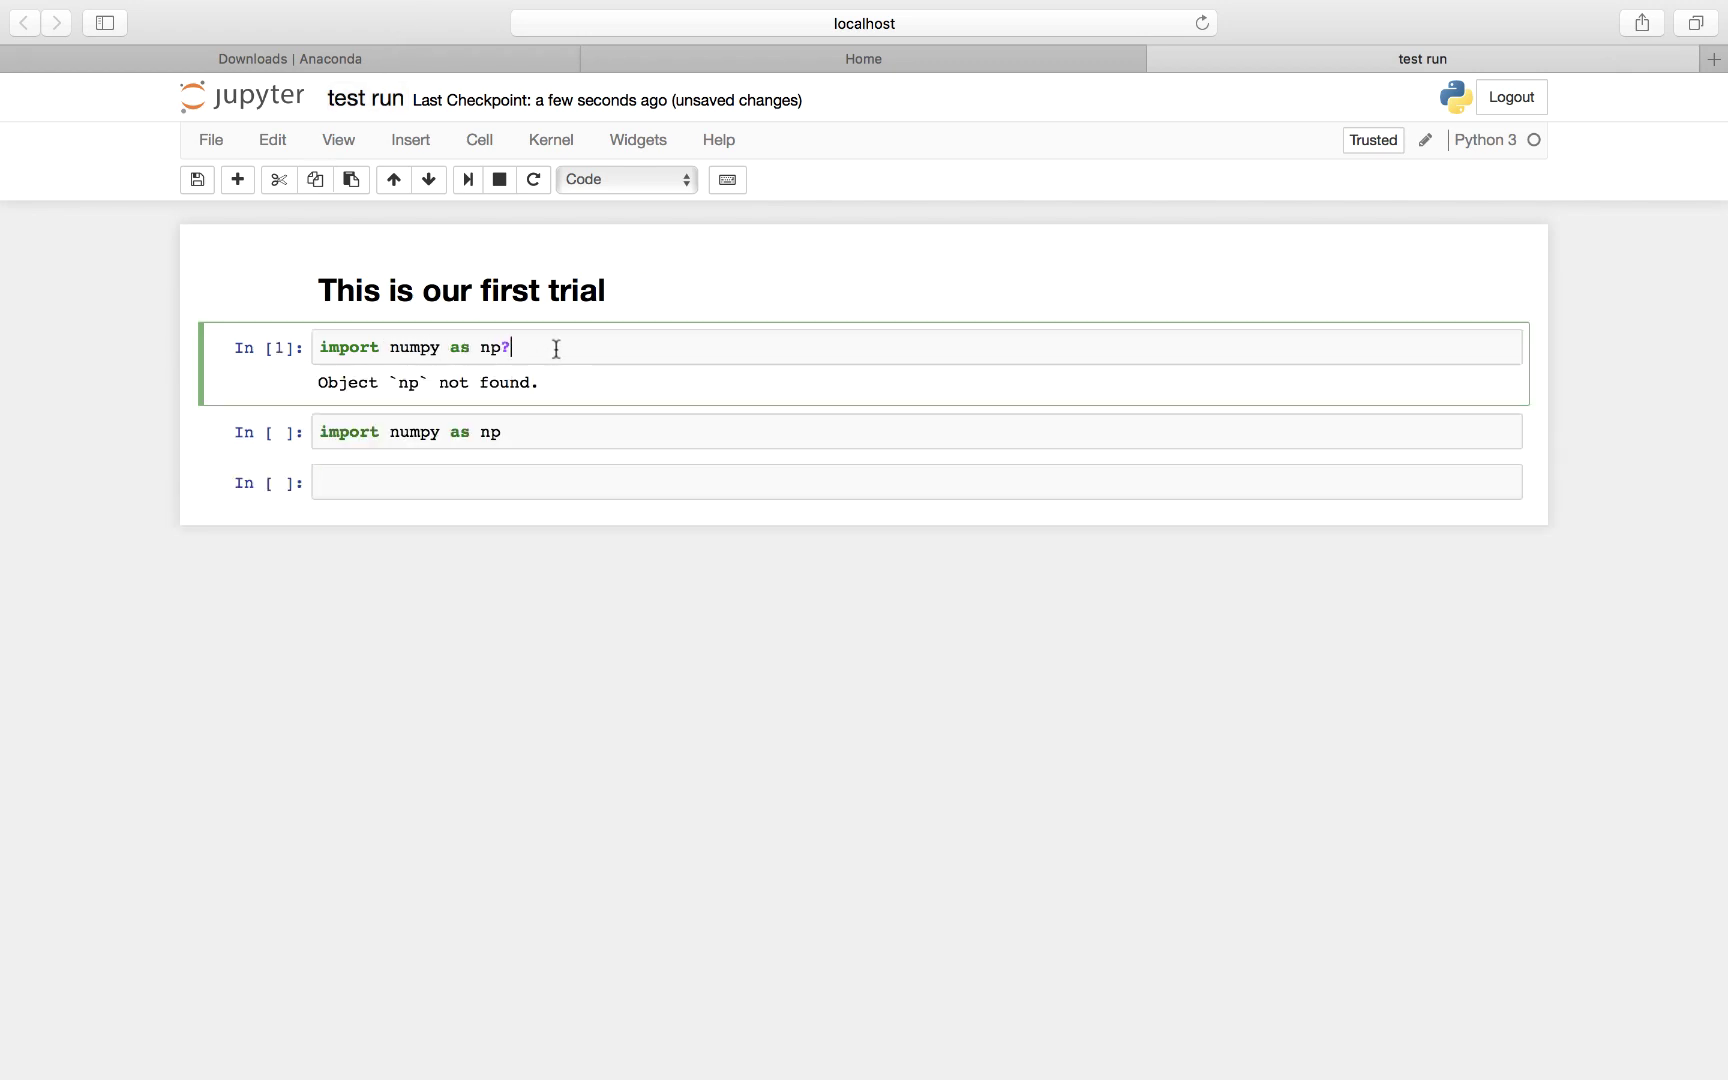
key("BackSpace")
key("shift+Return")
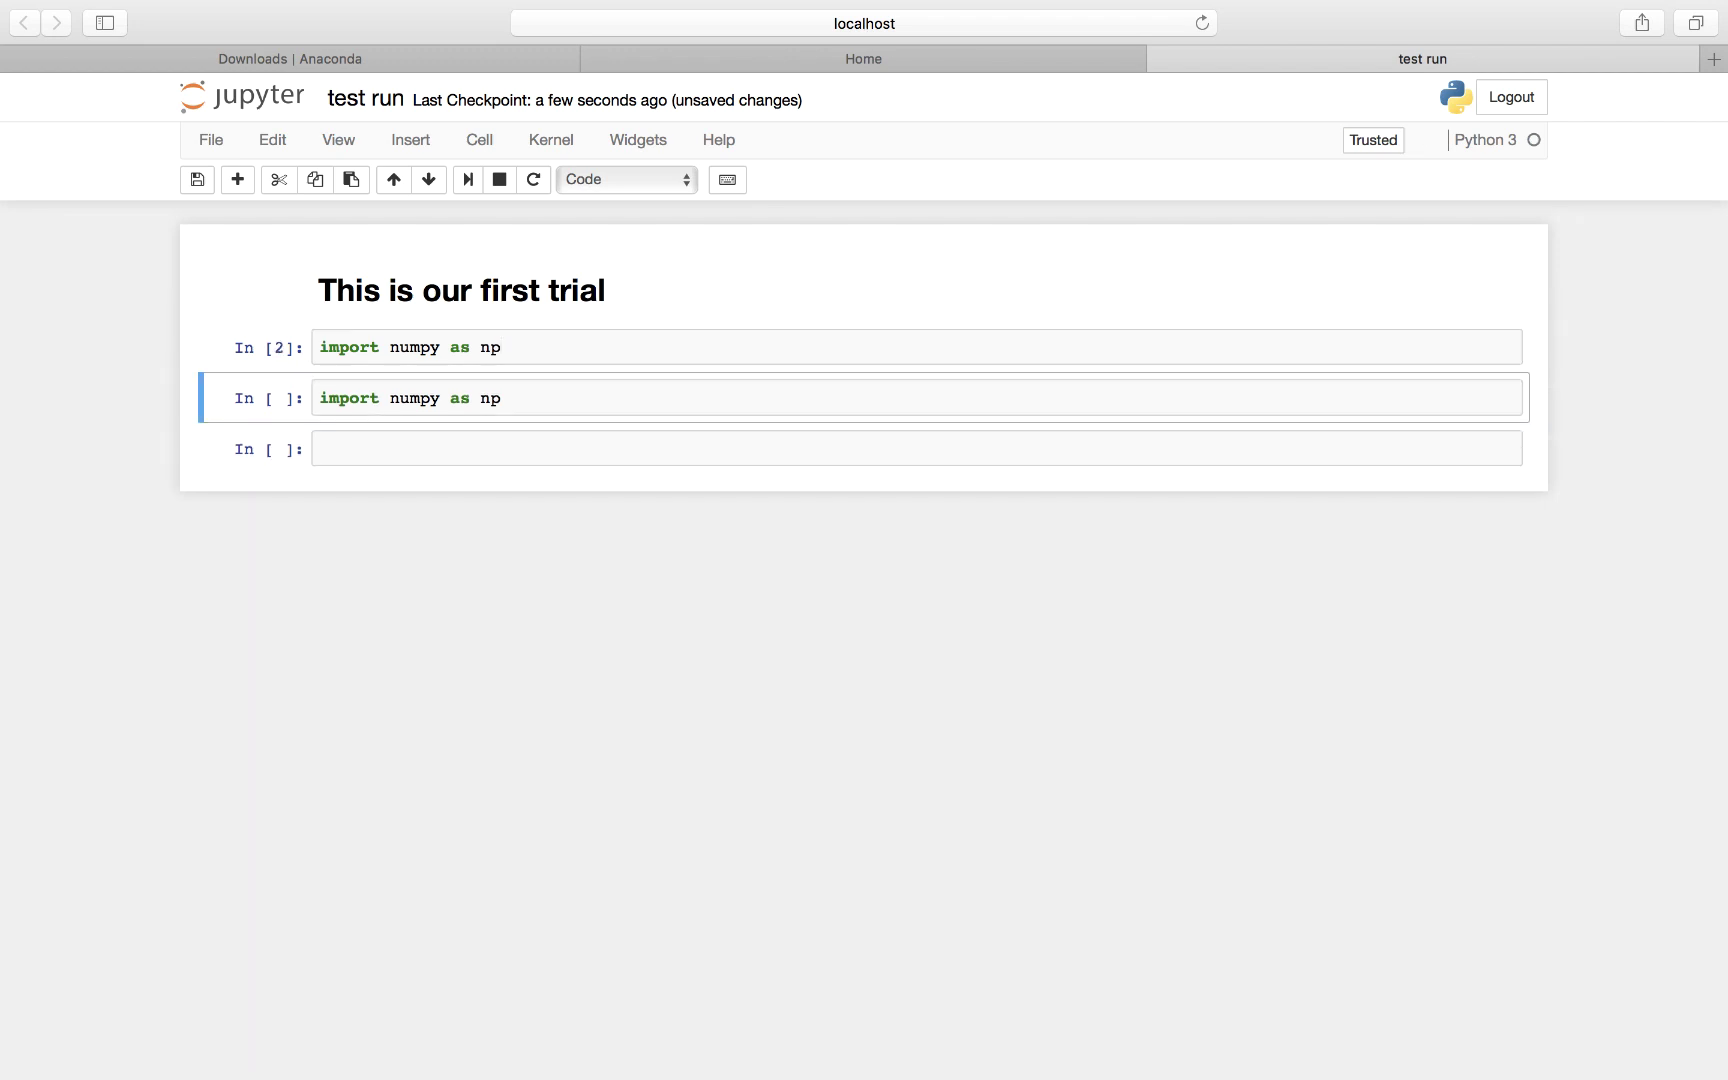
key("d")
key("d")
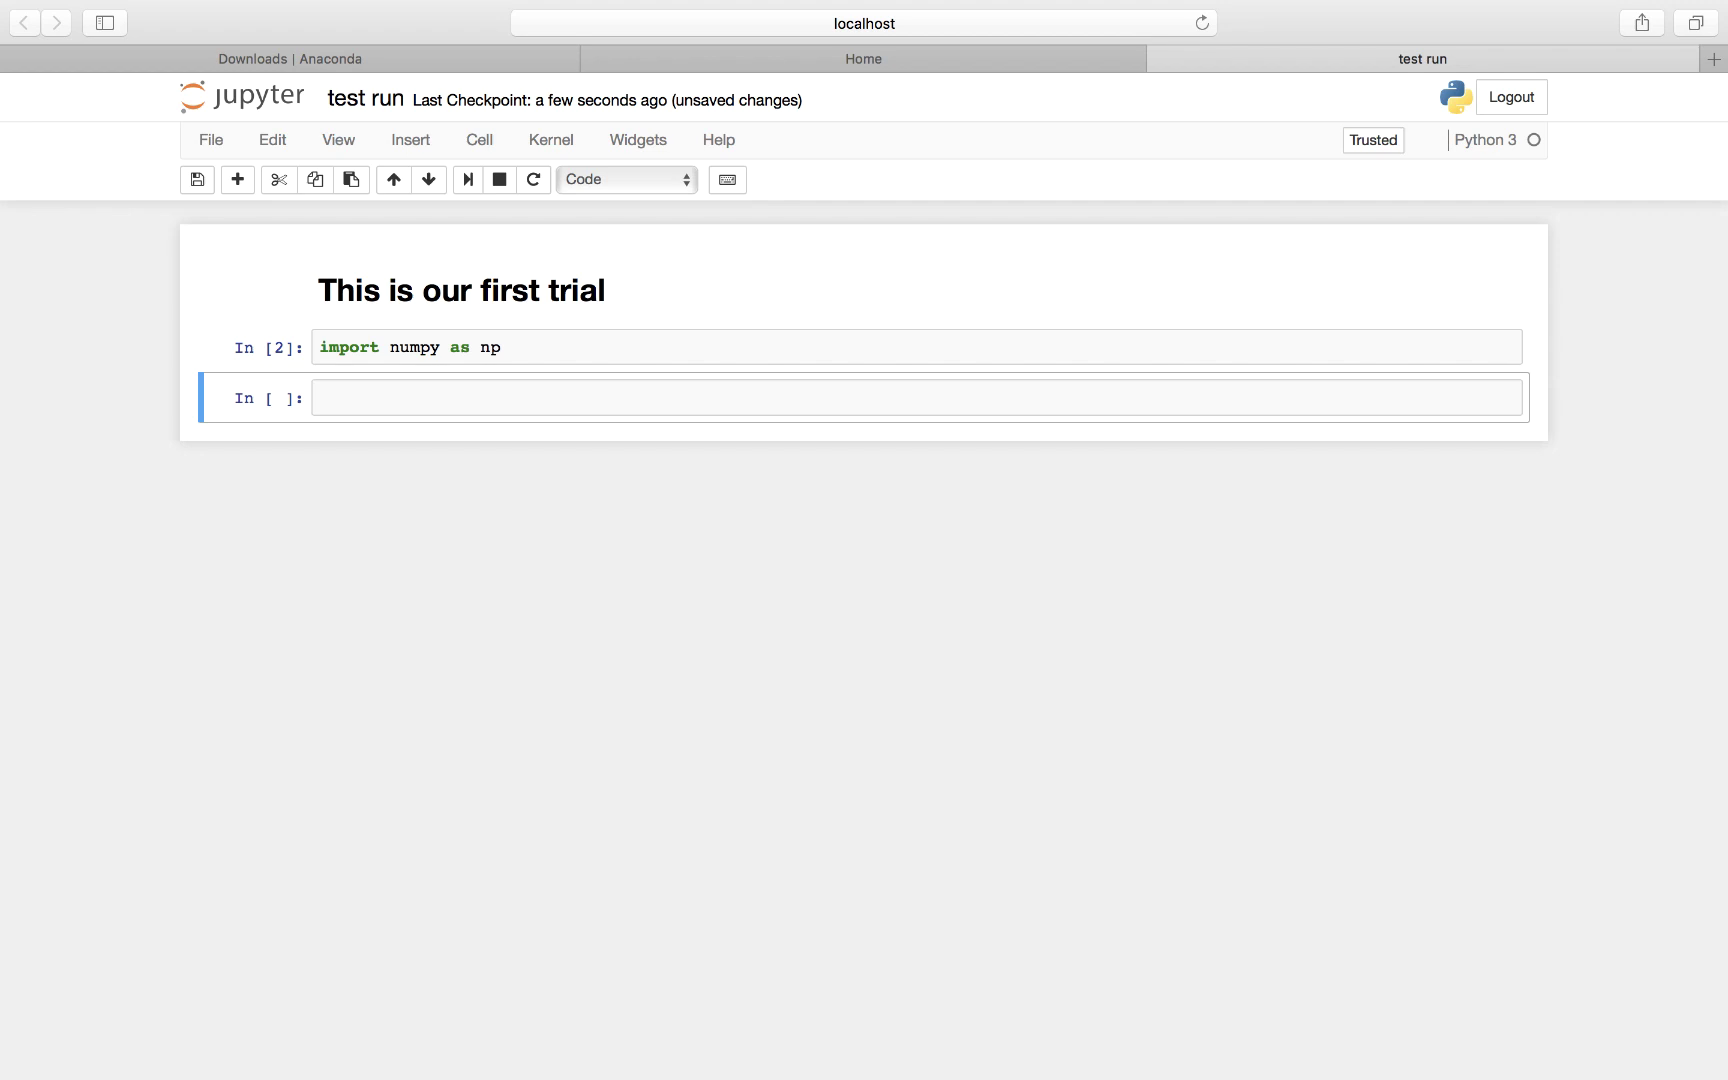
key("ctrl+Left")
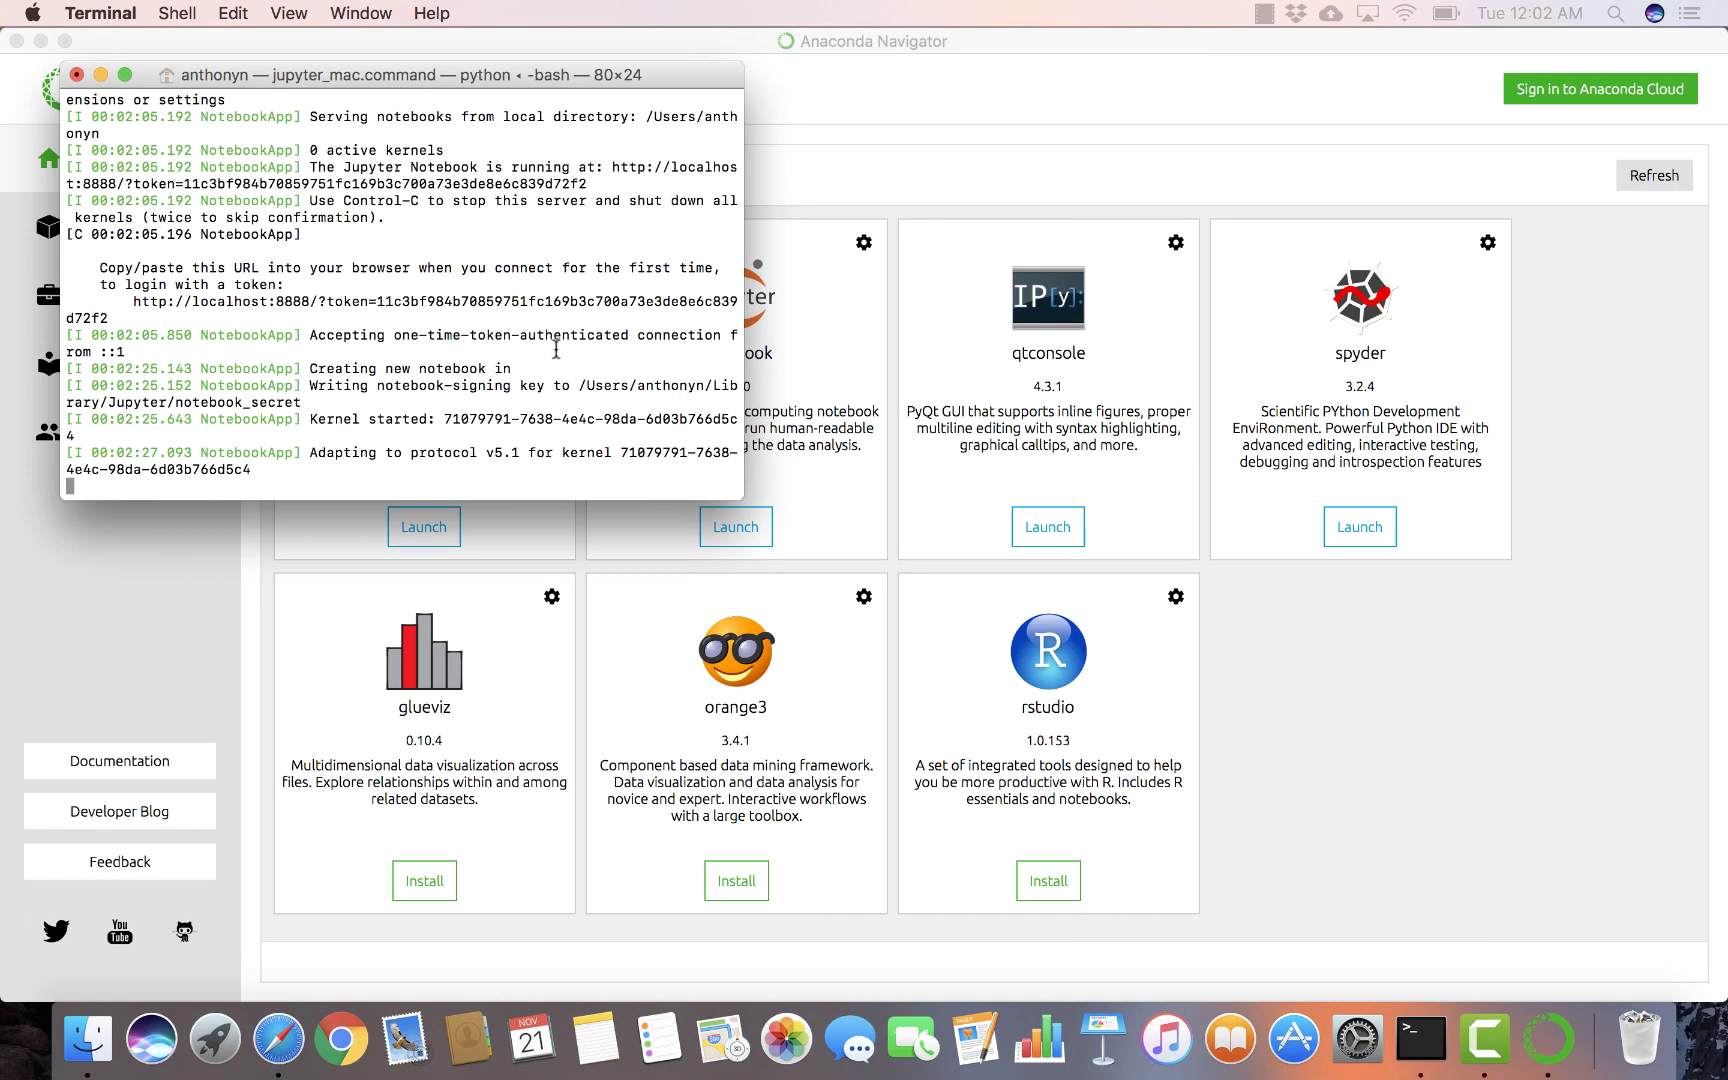
Step: Launch Spyder from Navigator's root Home page and allow python.app incoming network connections
left_click(100, 75)
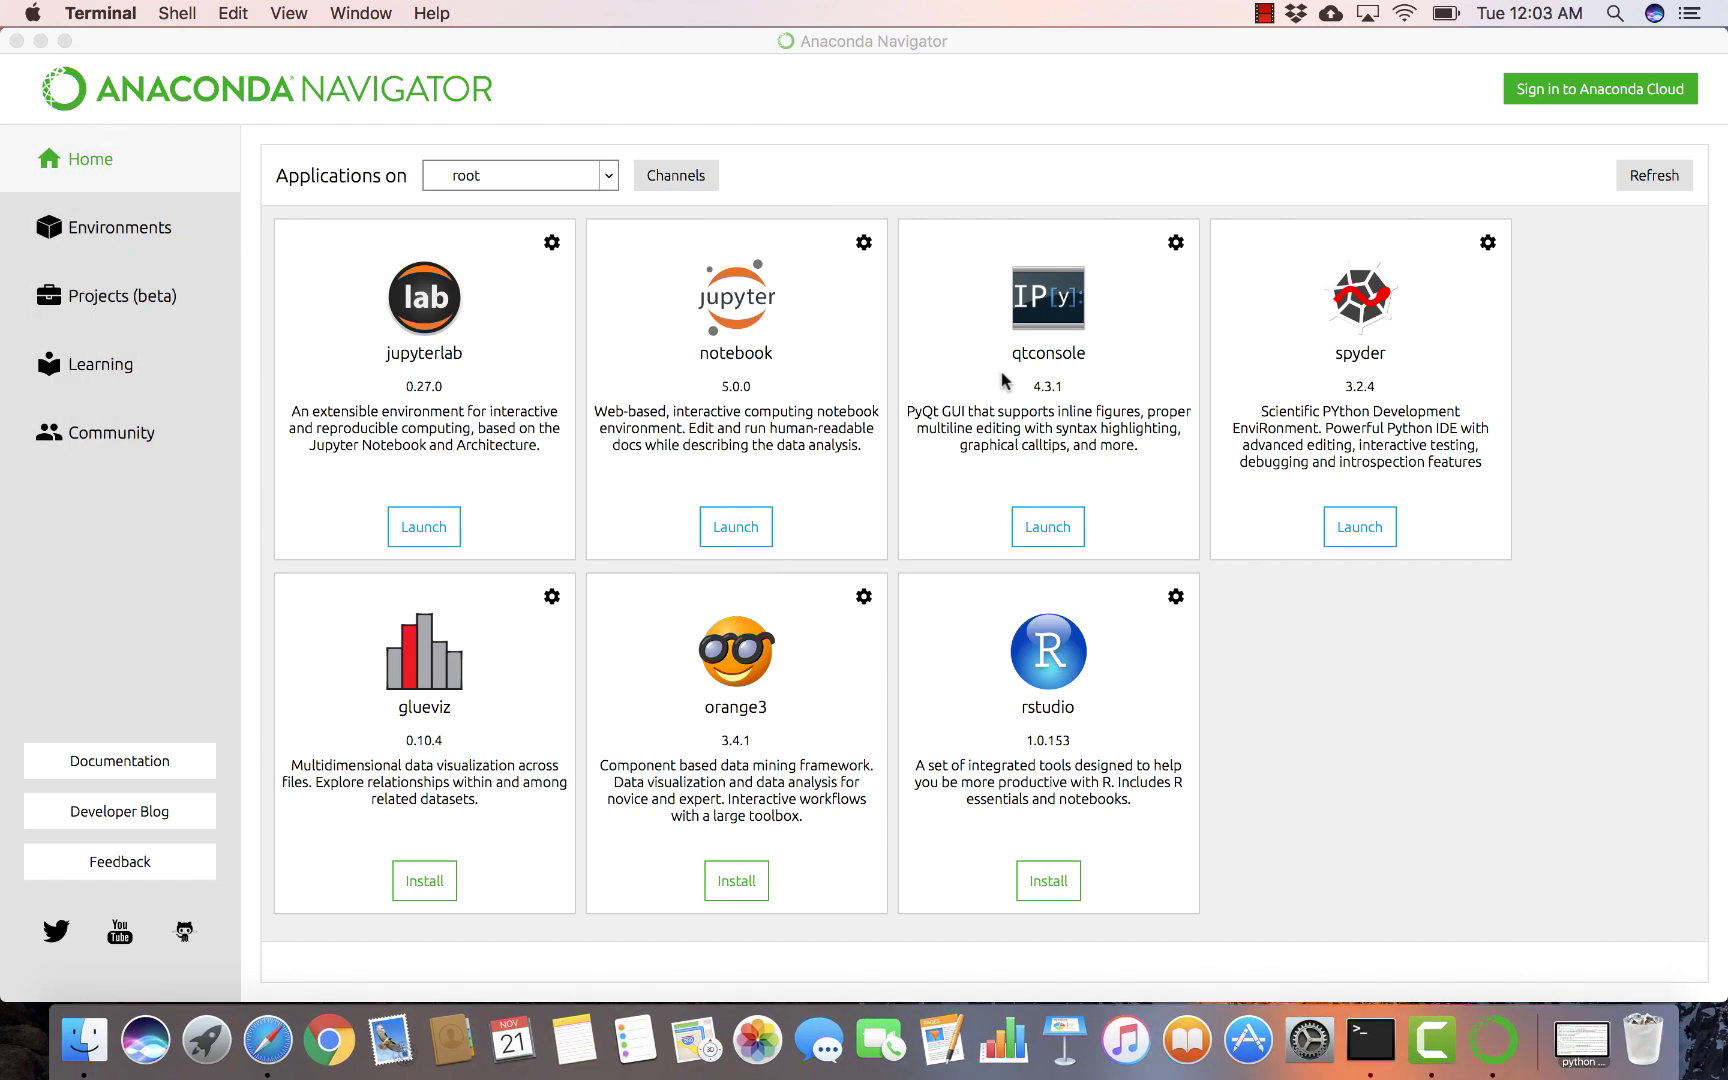
left_click(1366, 536)
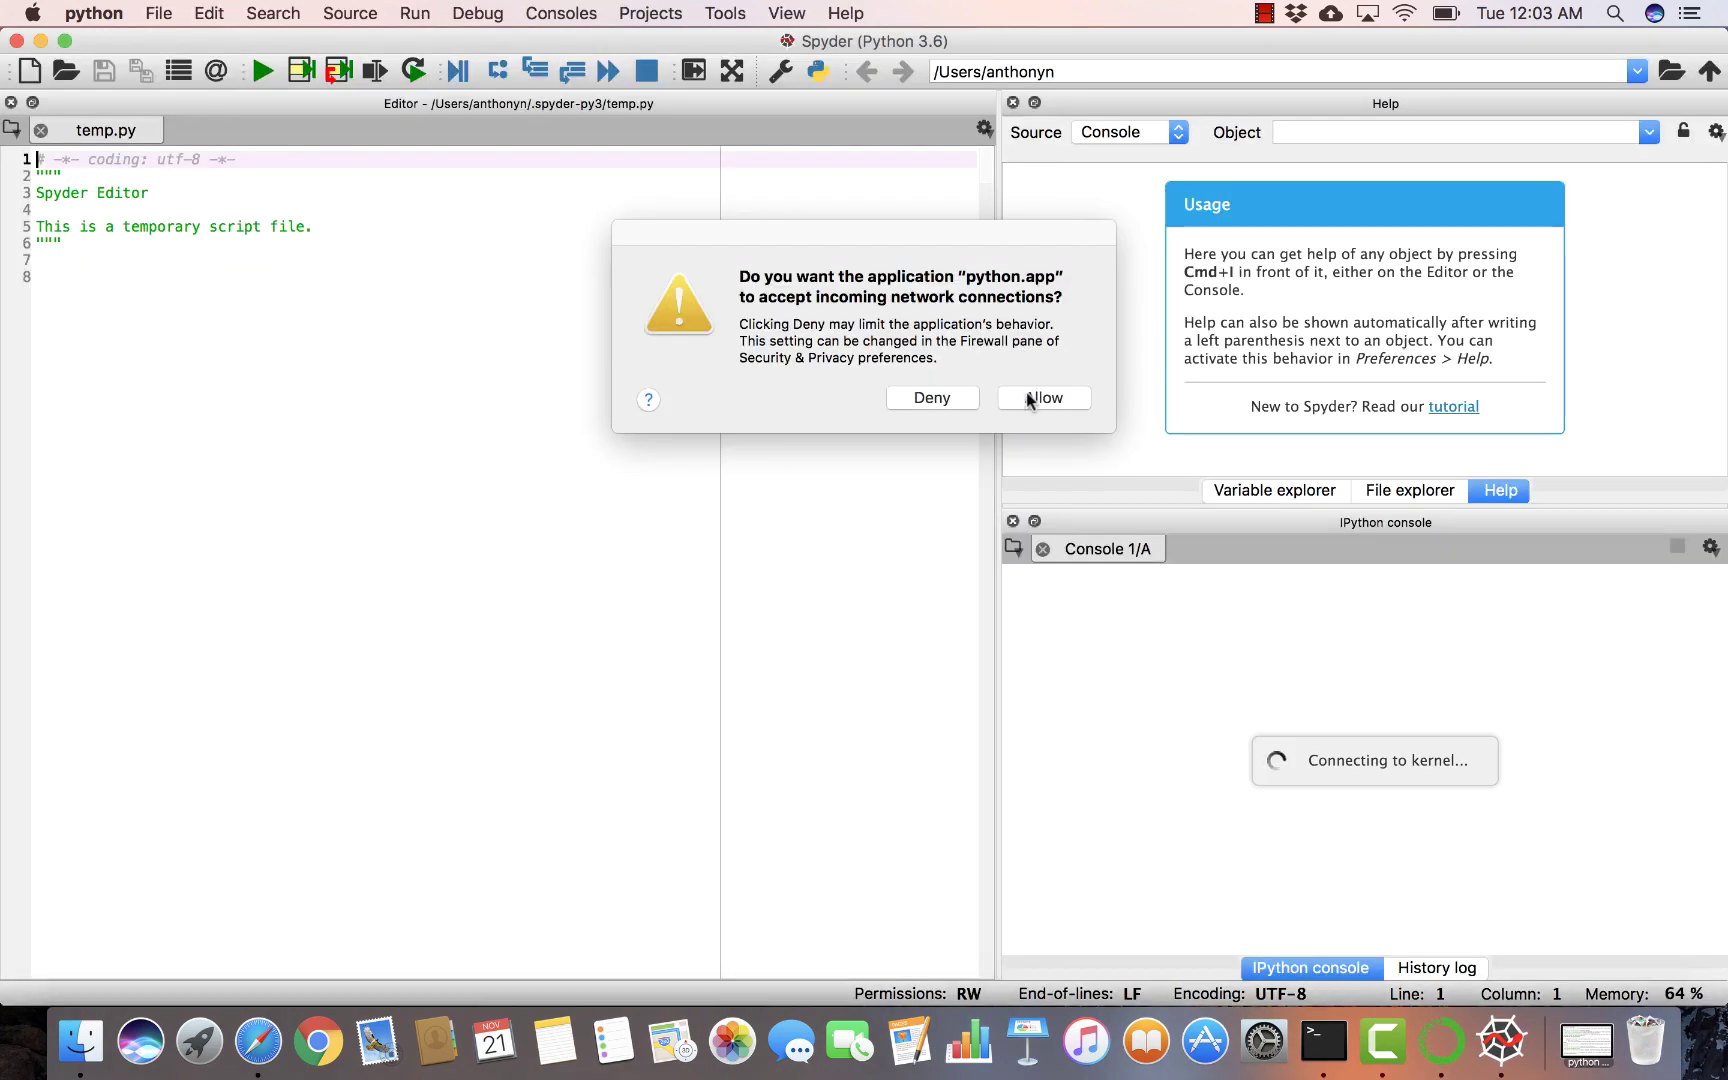
left_click(1027, 396)
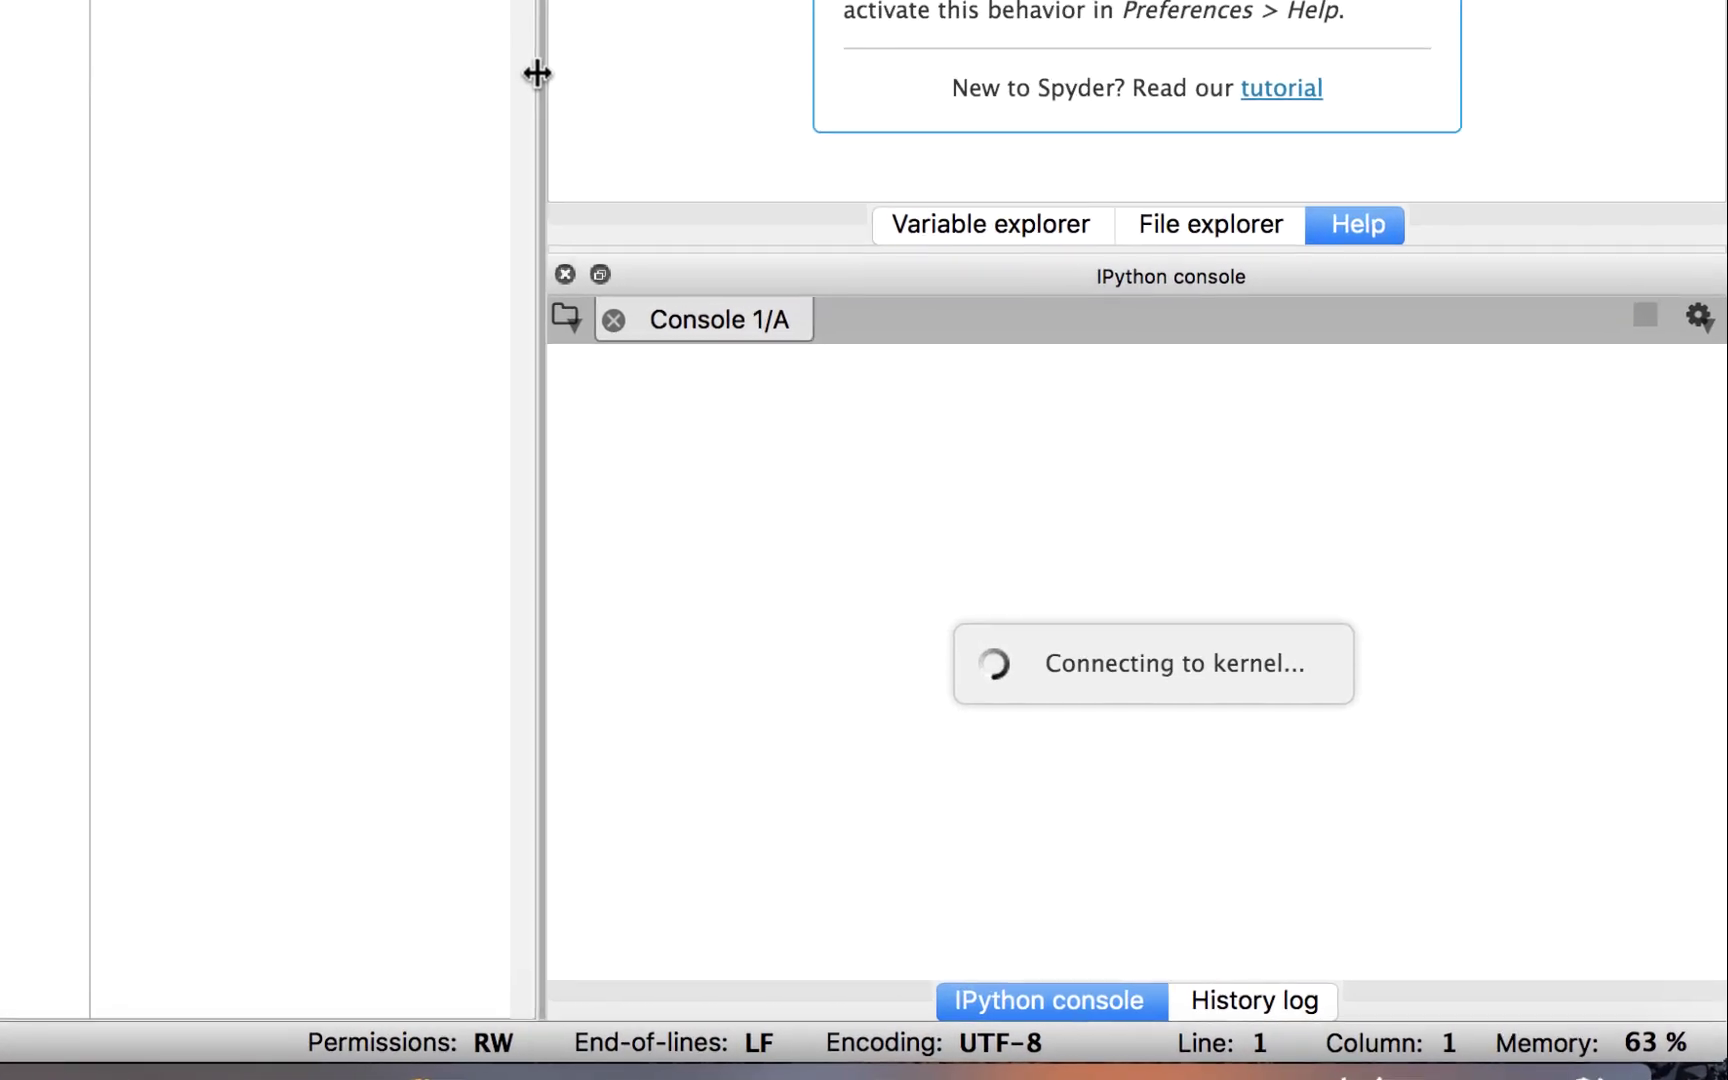
Step: Widen the IPython console and run 'import numpy as np'
left_click_drag(537, 73, 103, 75)
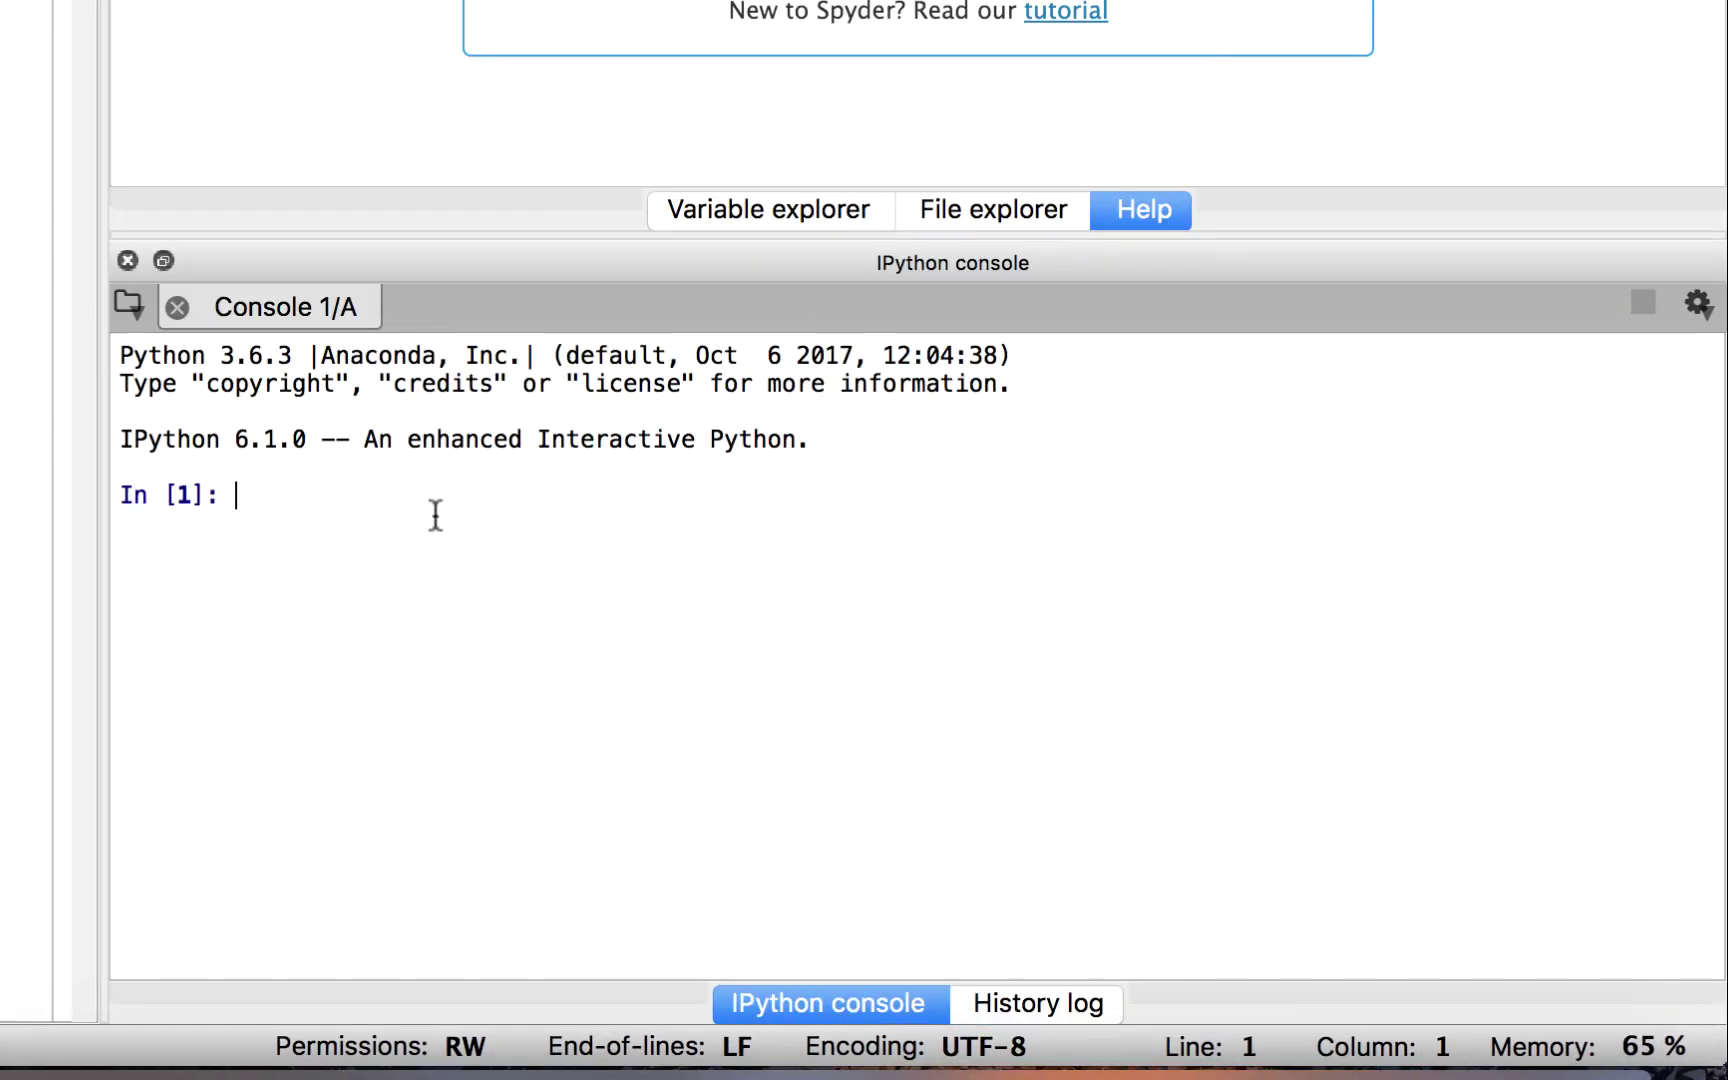
type("imprt")
key("BackSpace")
key("BackSpace")
type("ort ")
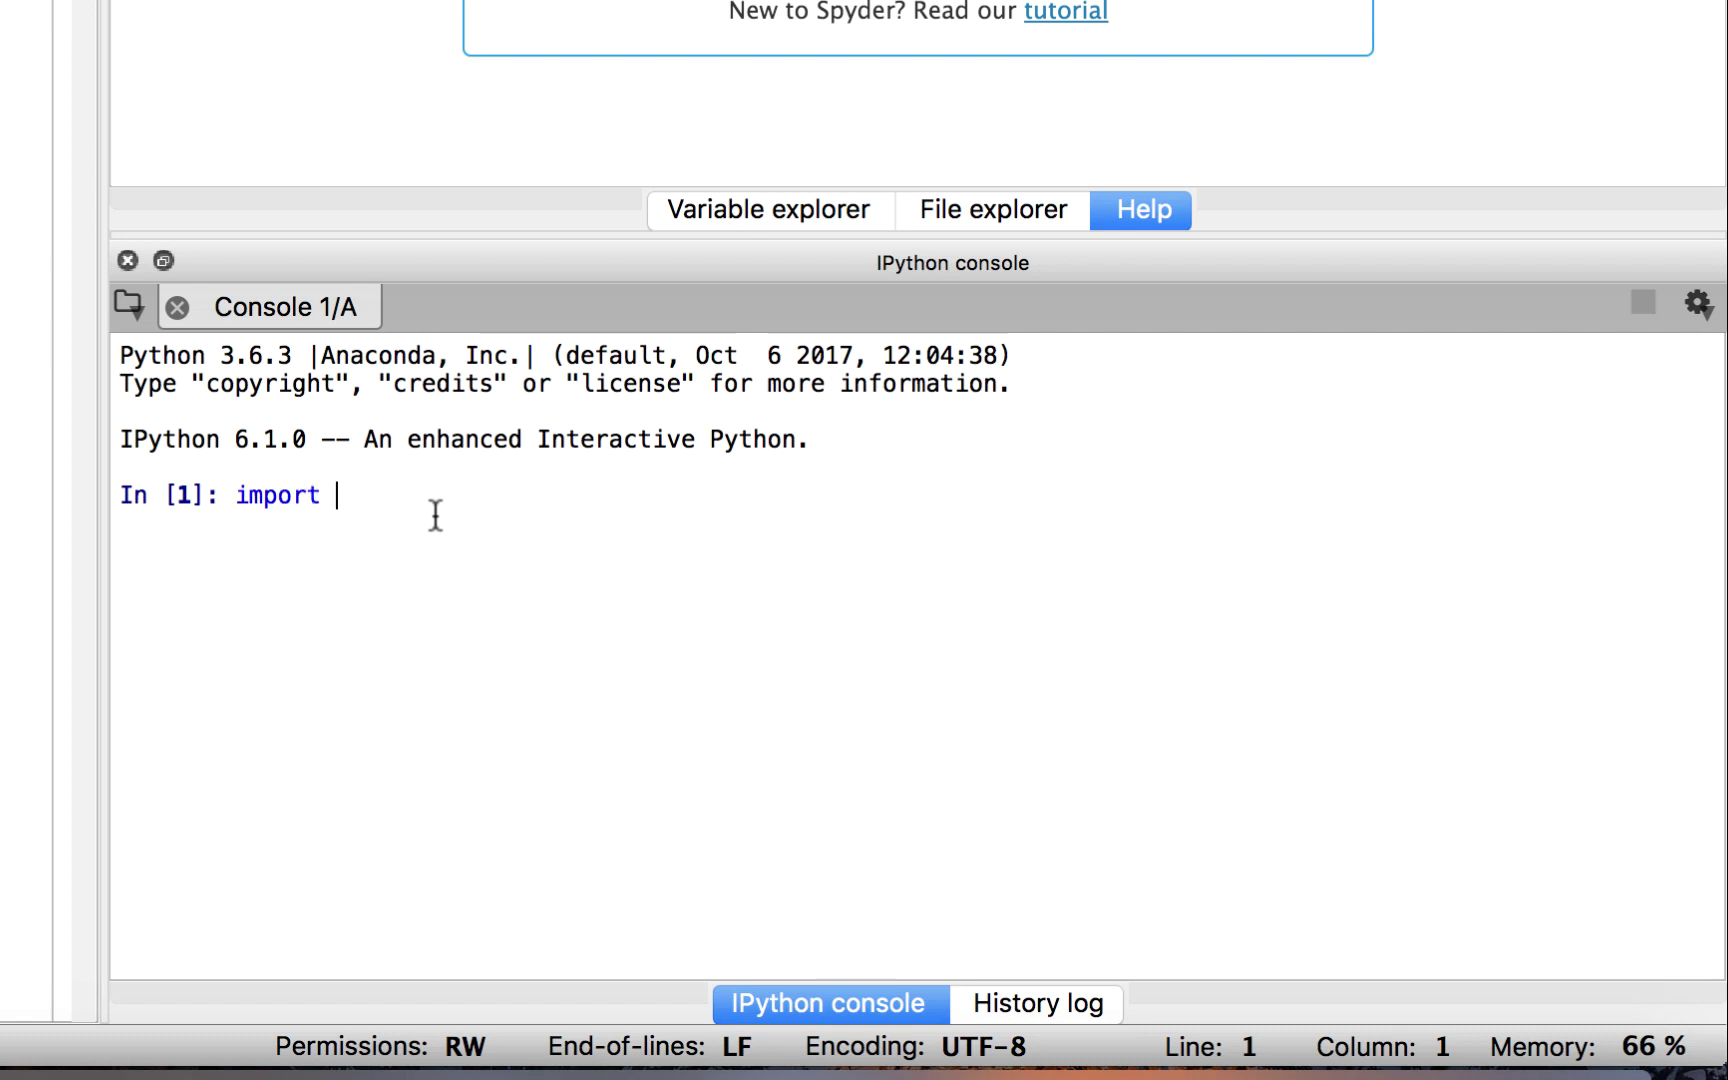
type("numpy as np")
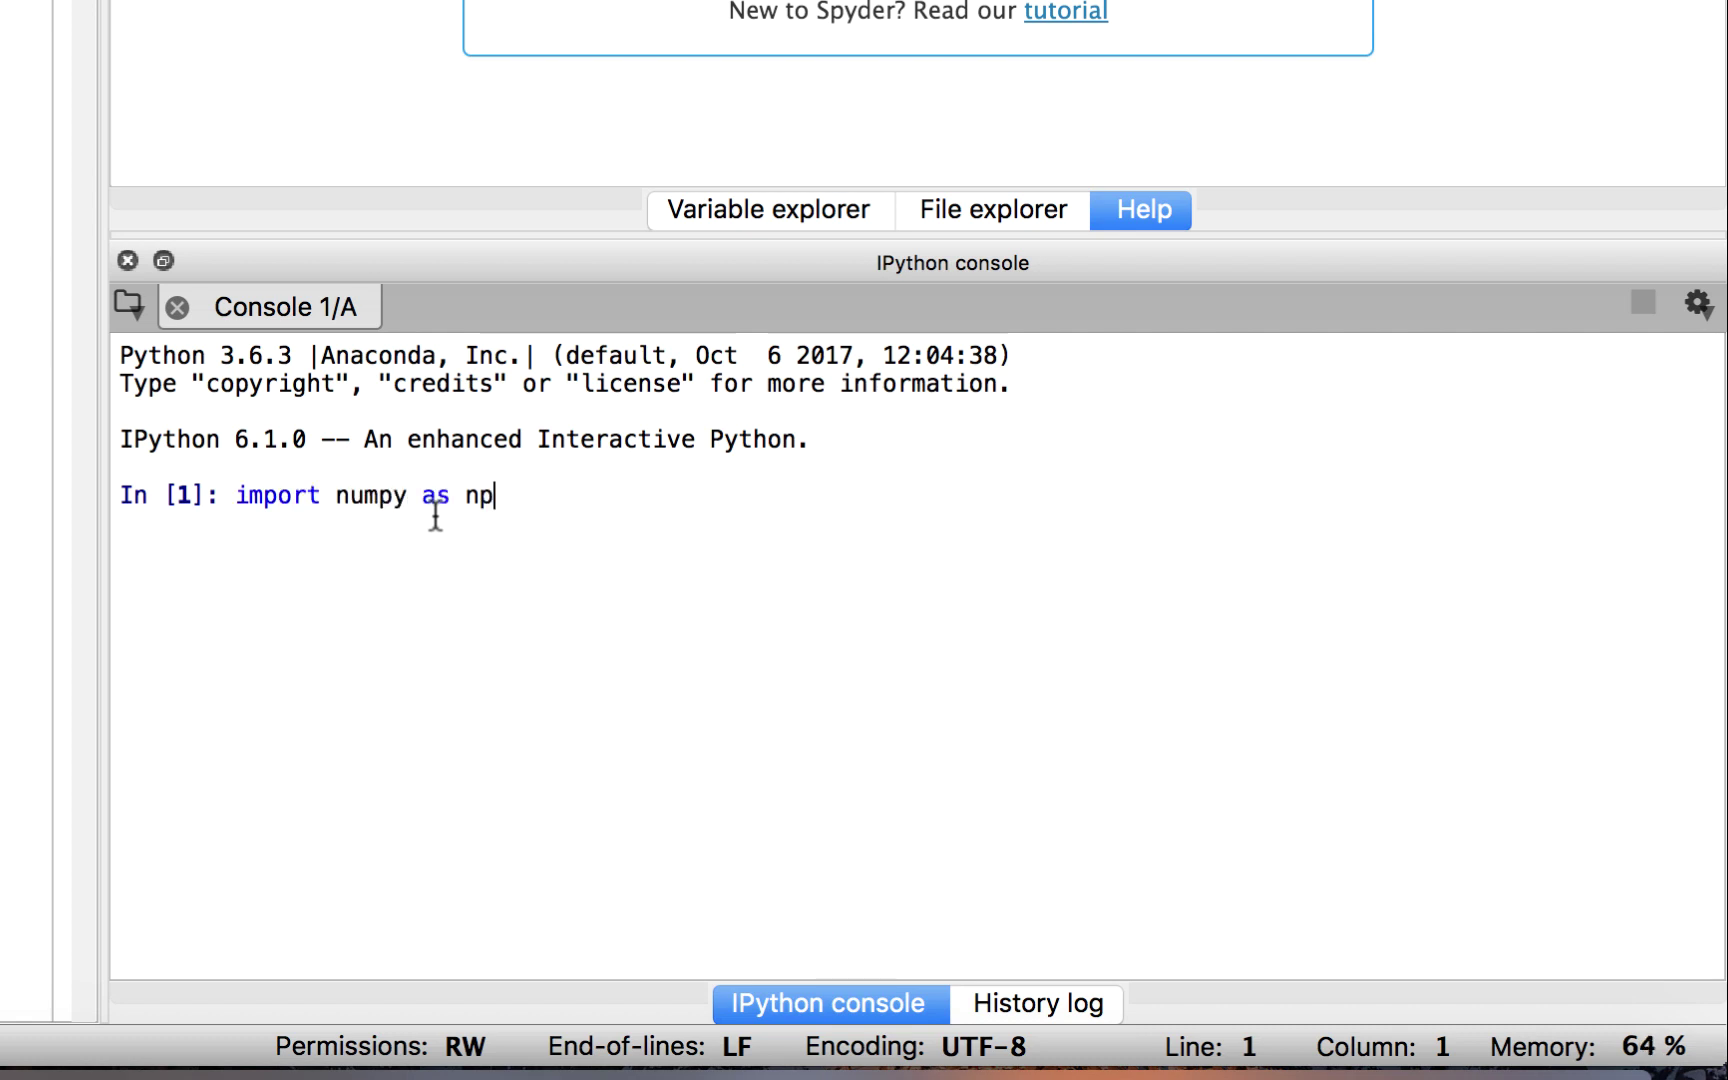
key("Return")
Step: Run np.random.rand(5) to get five random numbers, then return to Navigator
type("np.random.")
key("Tab")
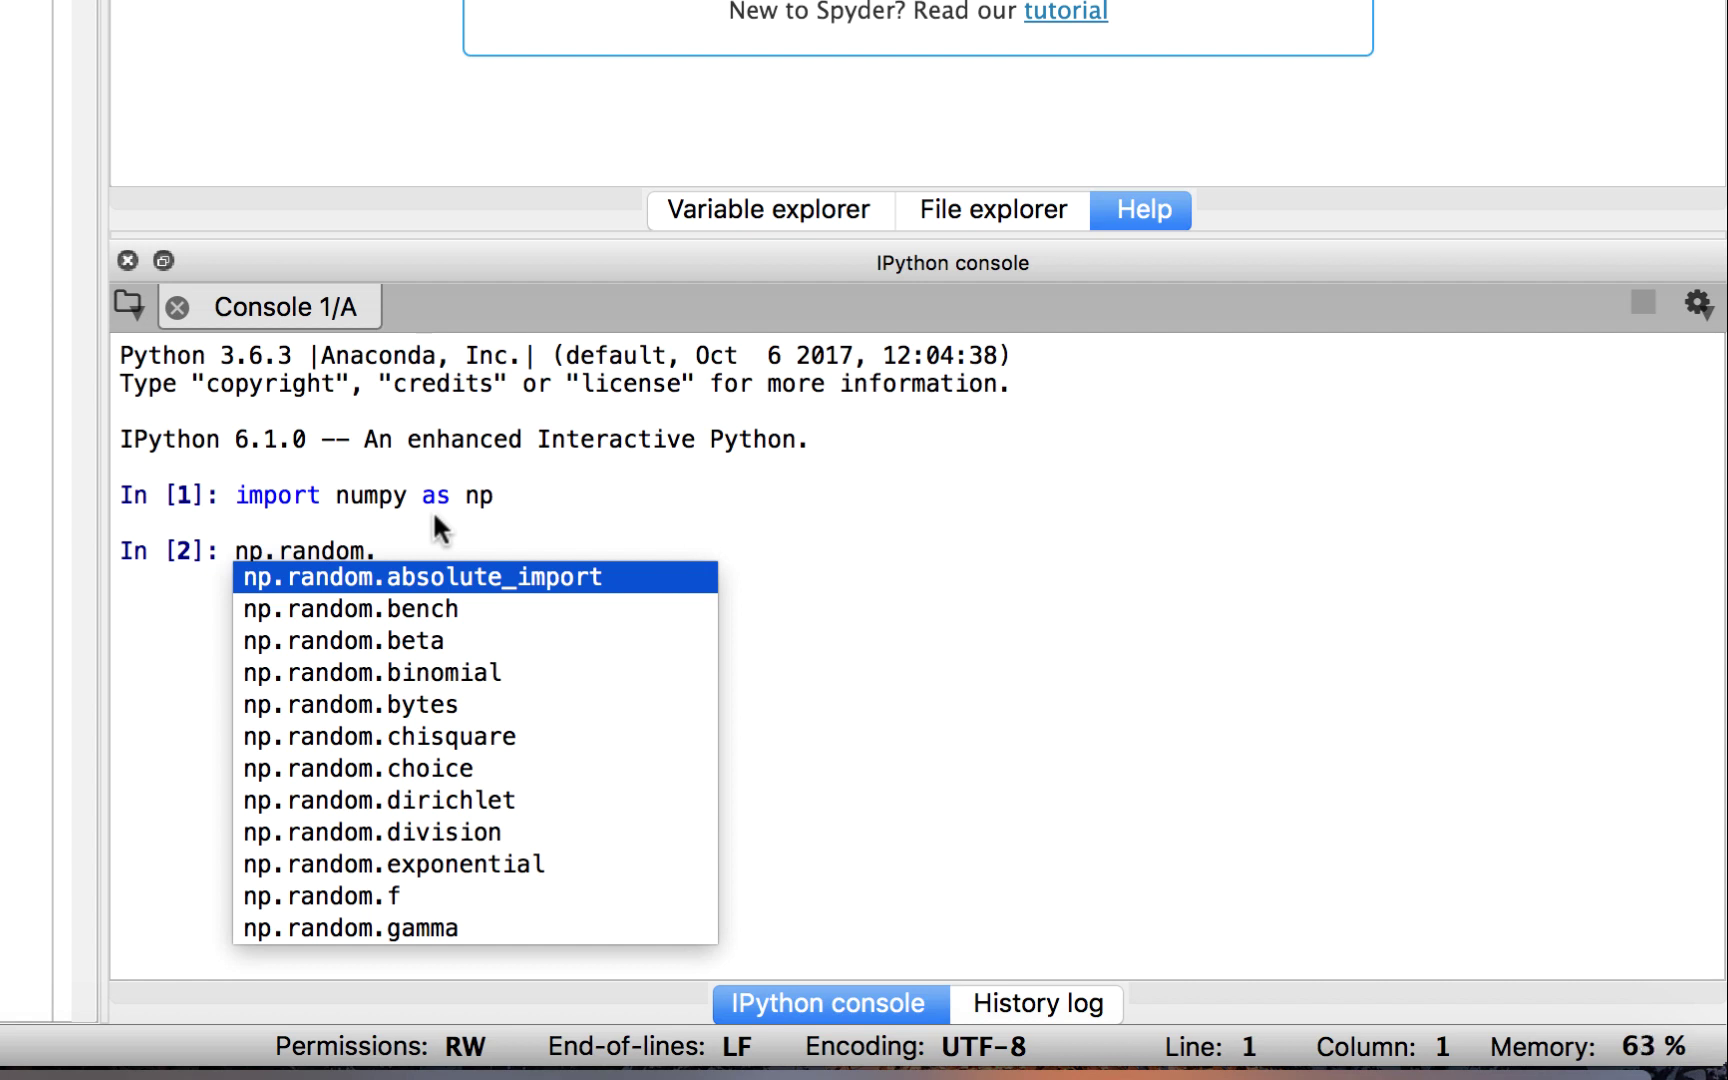
type("rand")
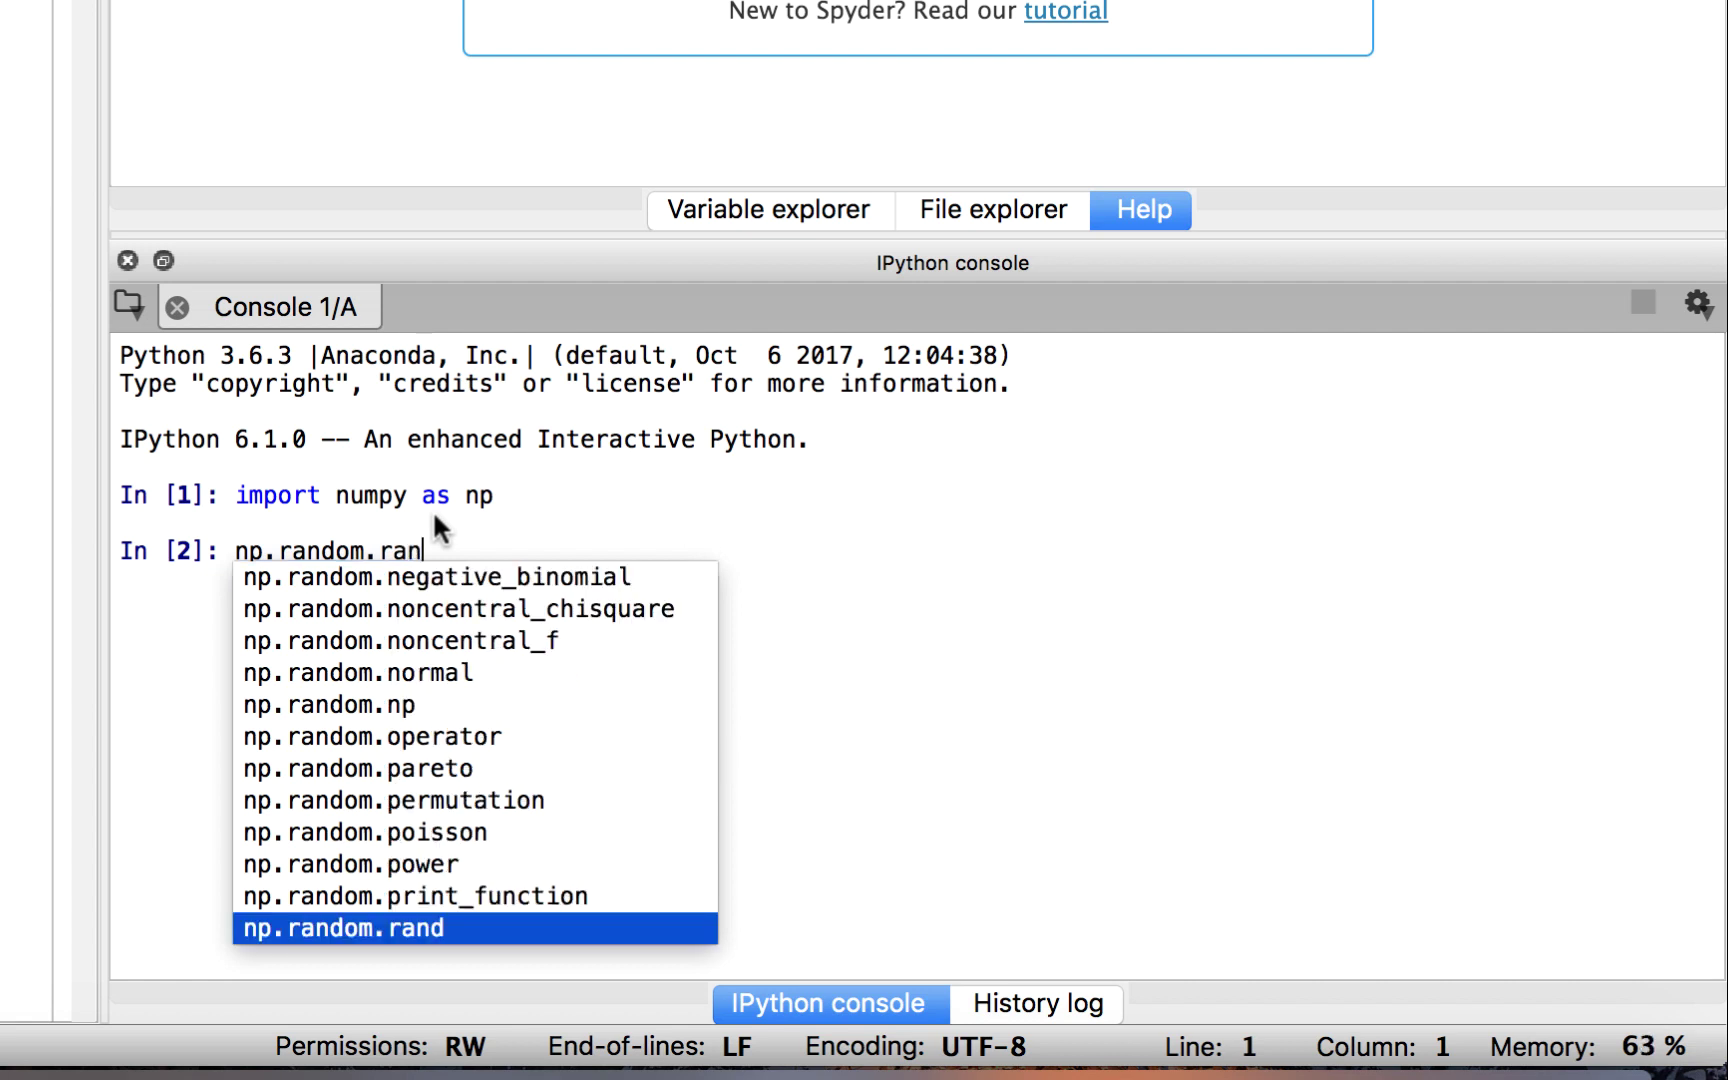
type("(5)")
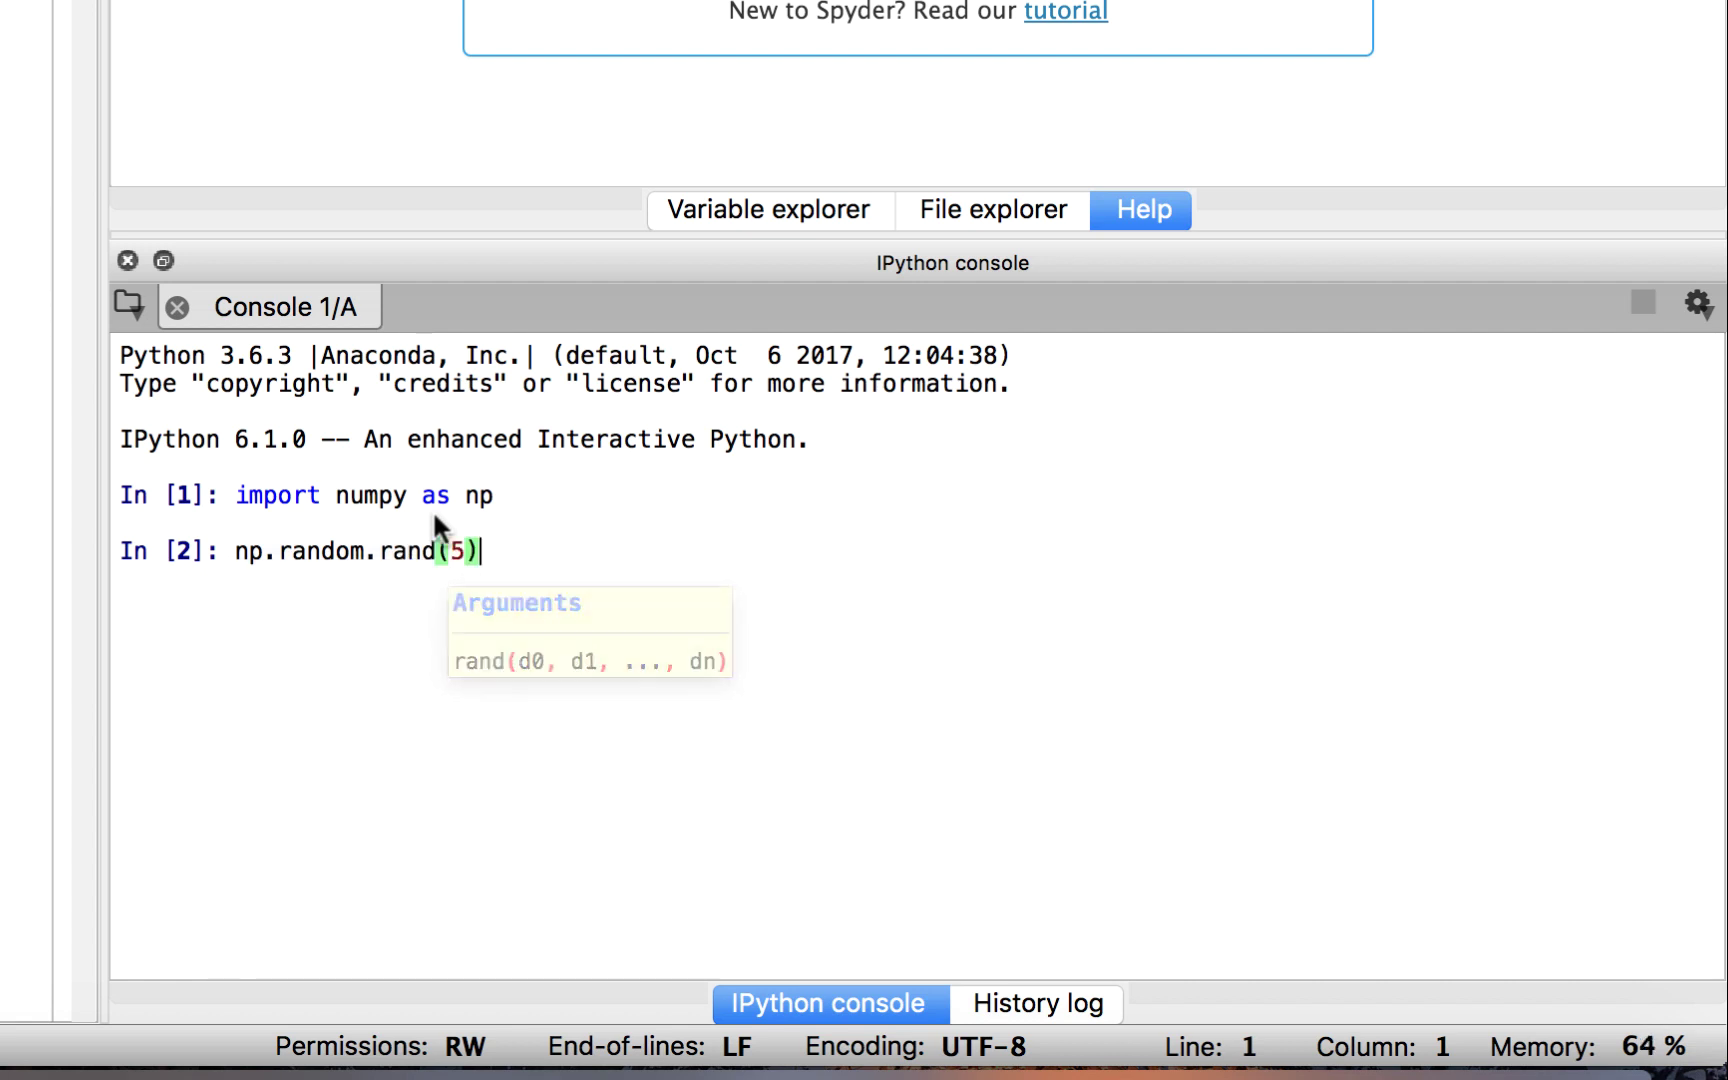
key("Return")
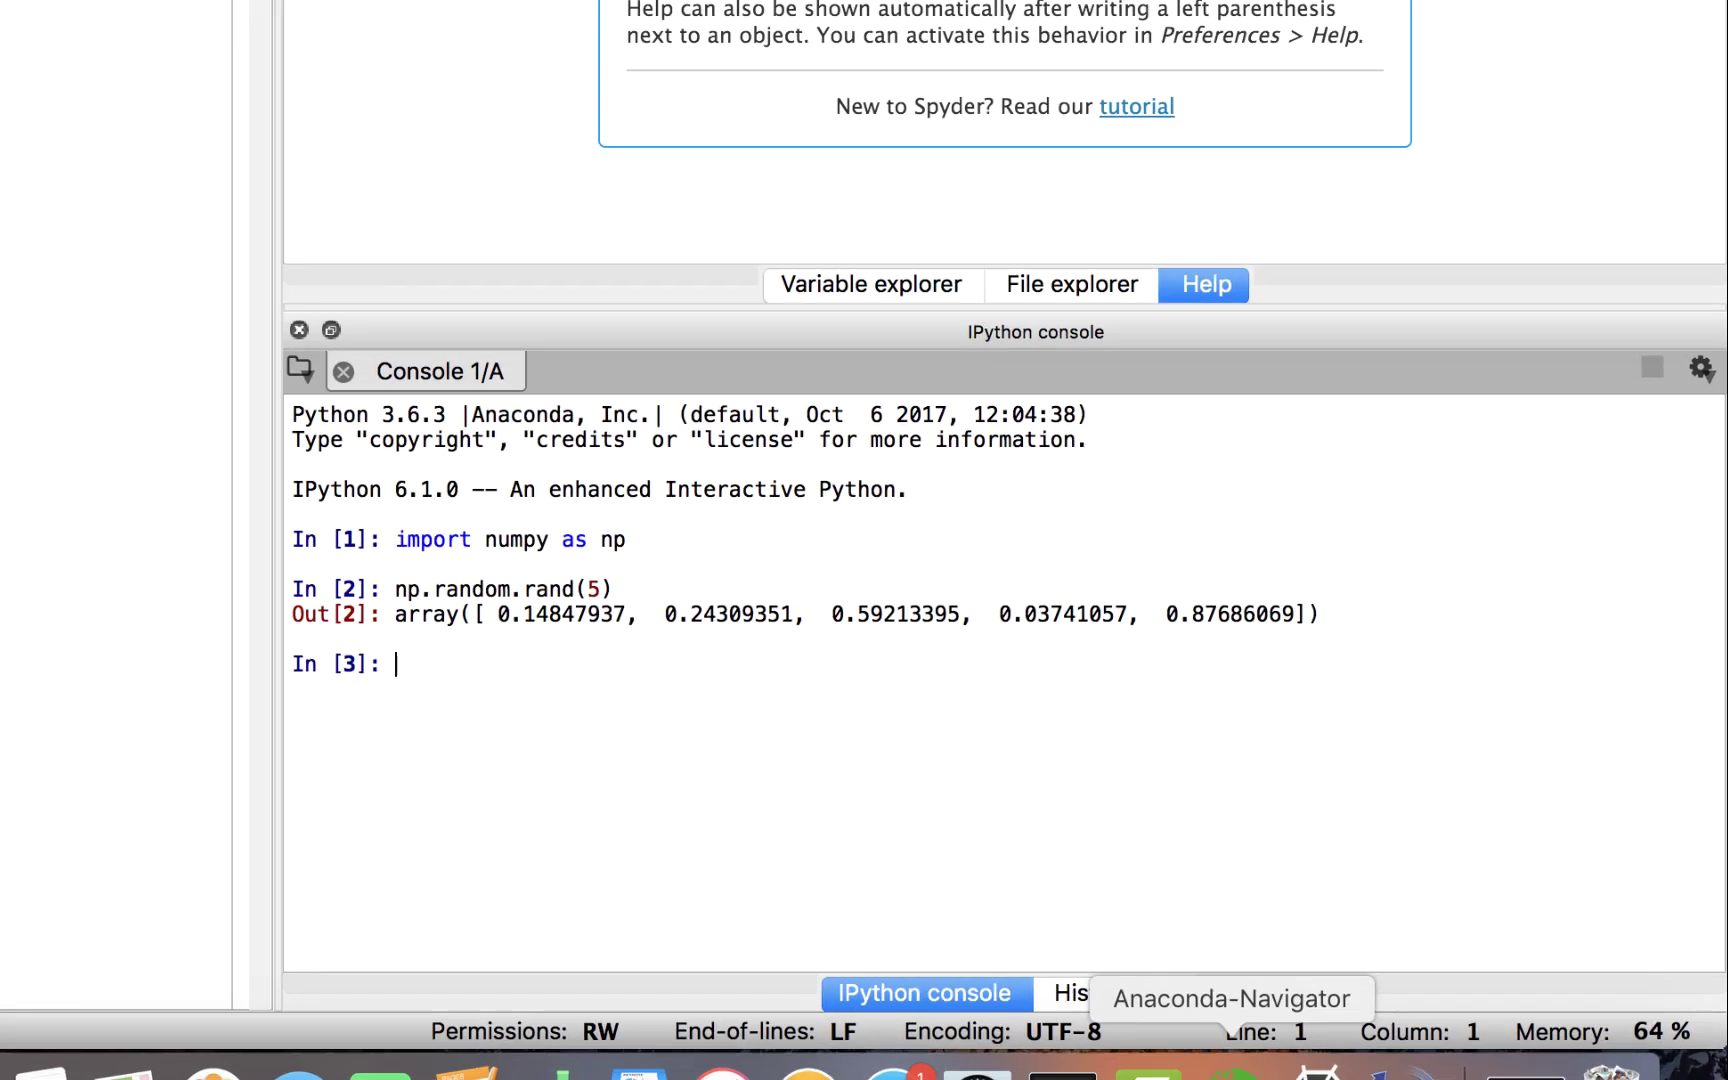
left_click(1395, 1045)
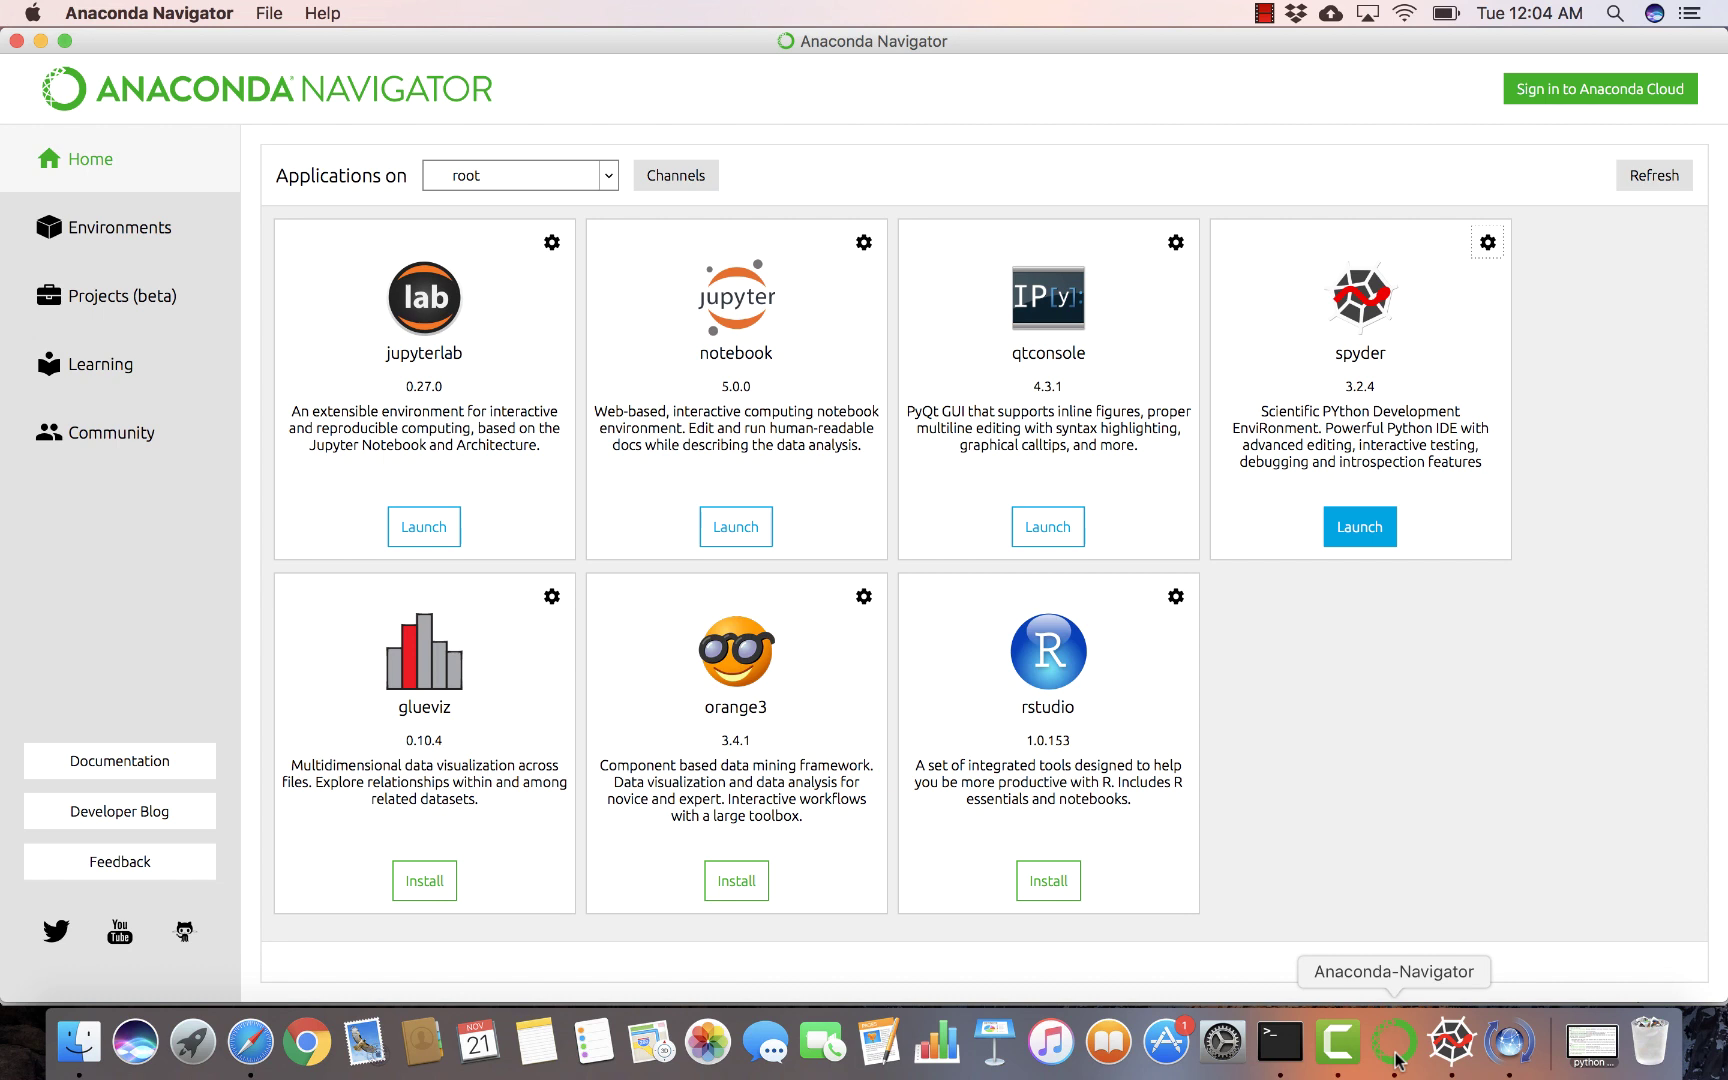
Step: Create a new environment named iris_project using Python 3.6
left_click(116, 230)
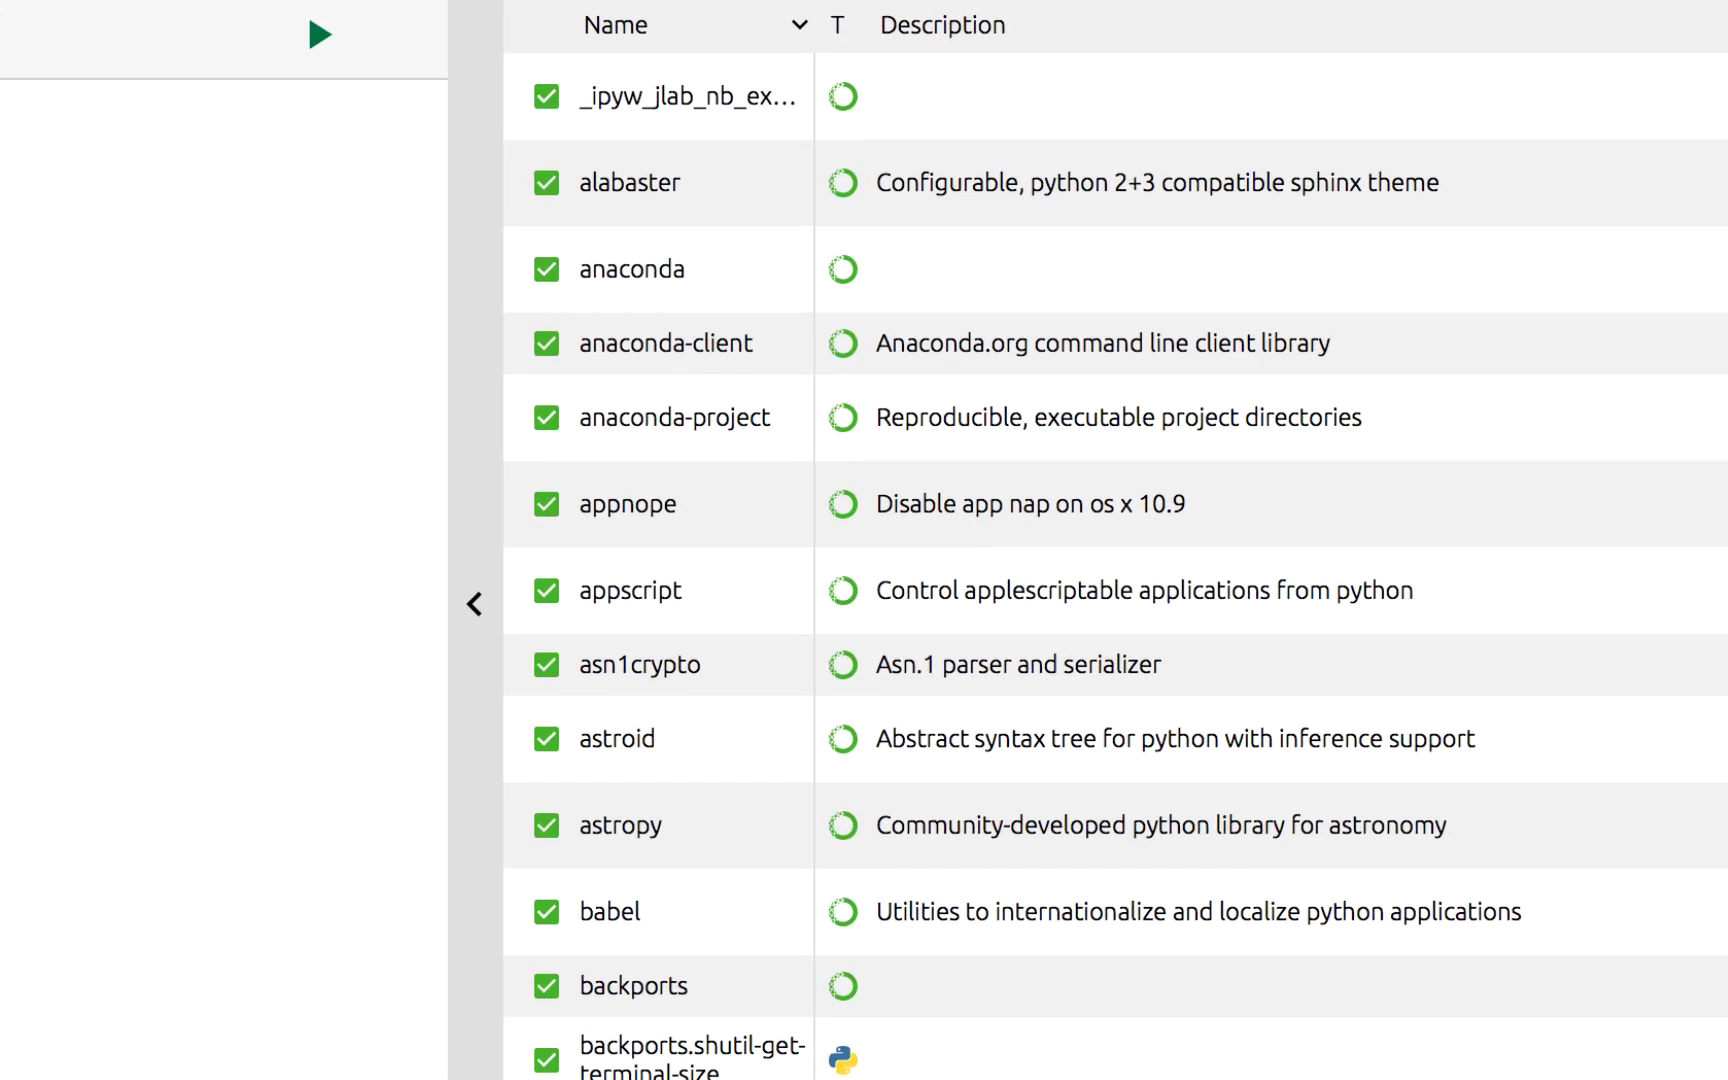
left_click(303, 945)
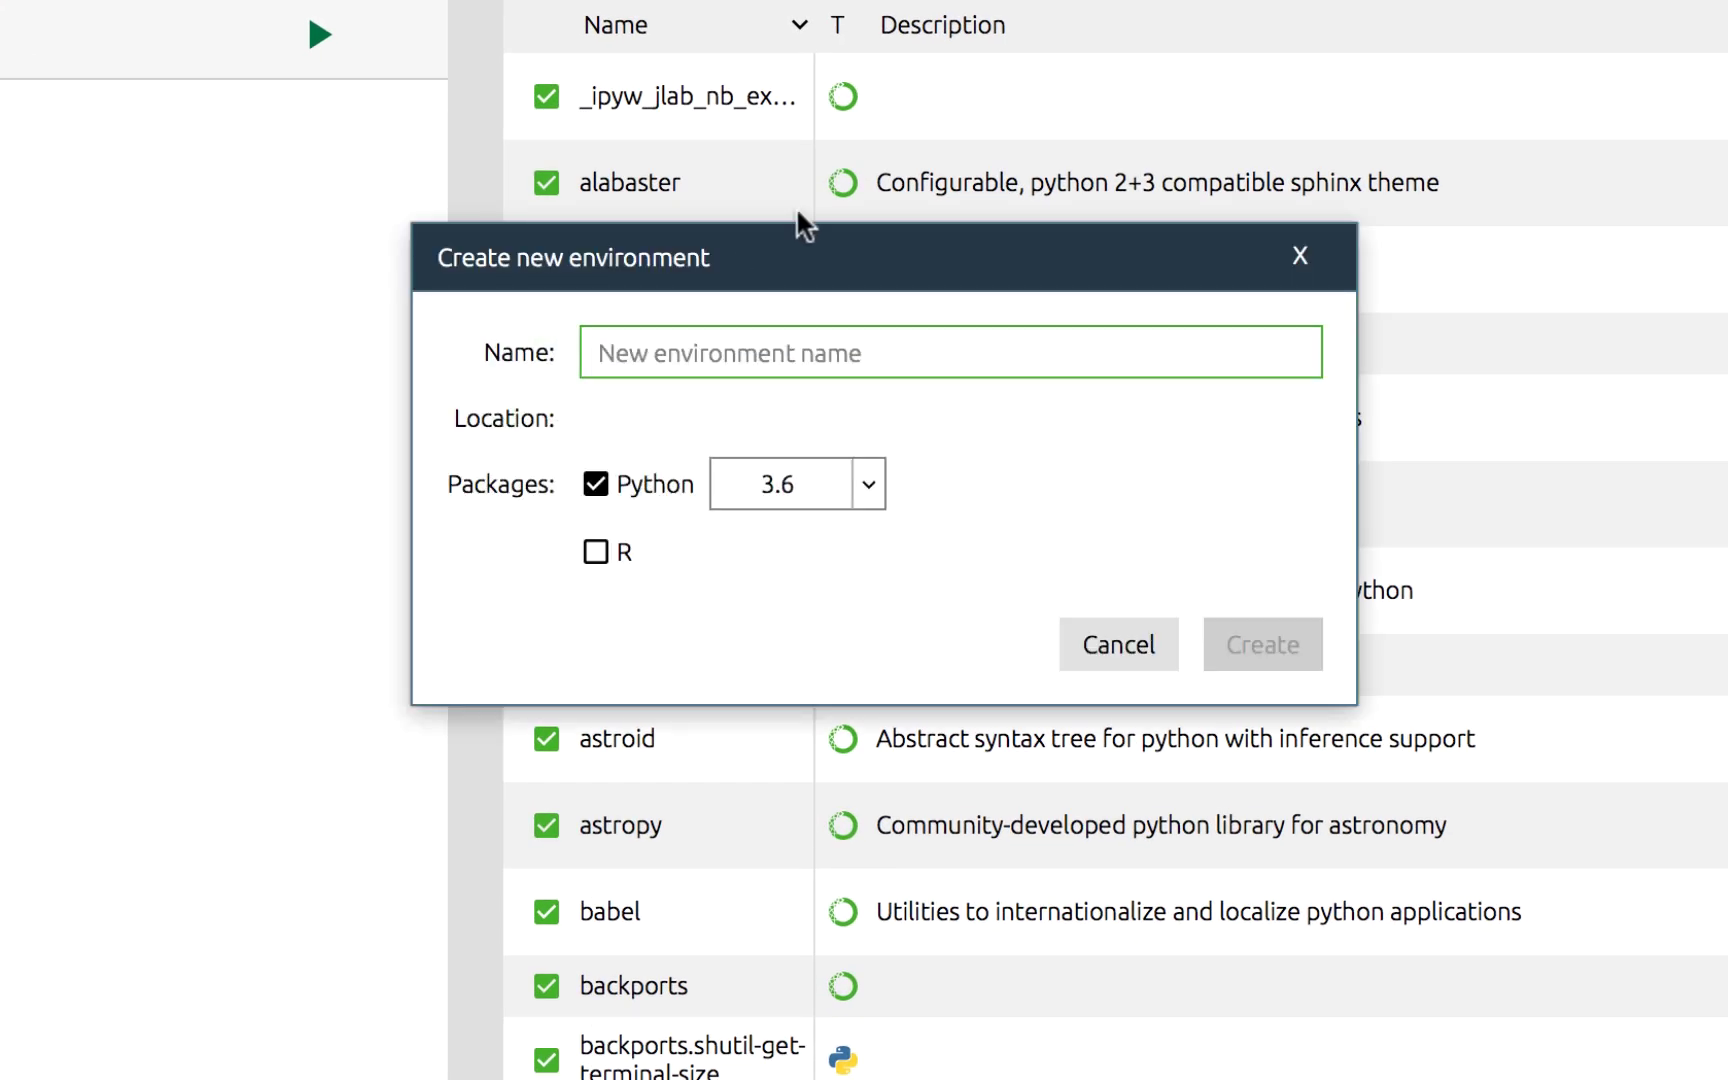
type("iris")
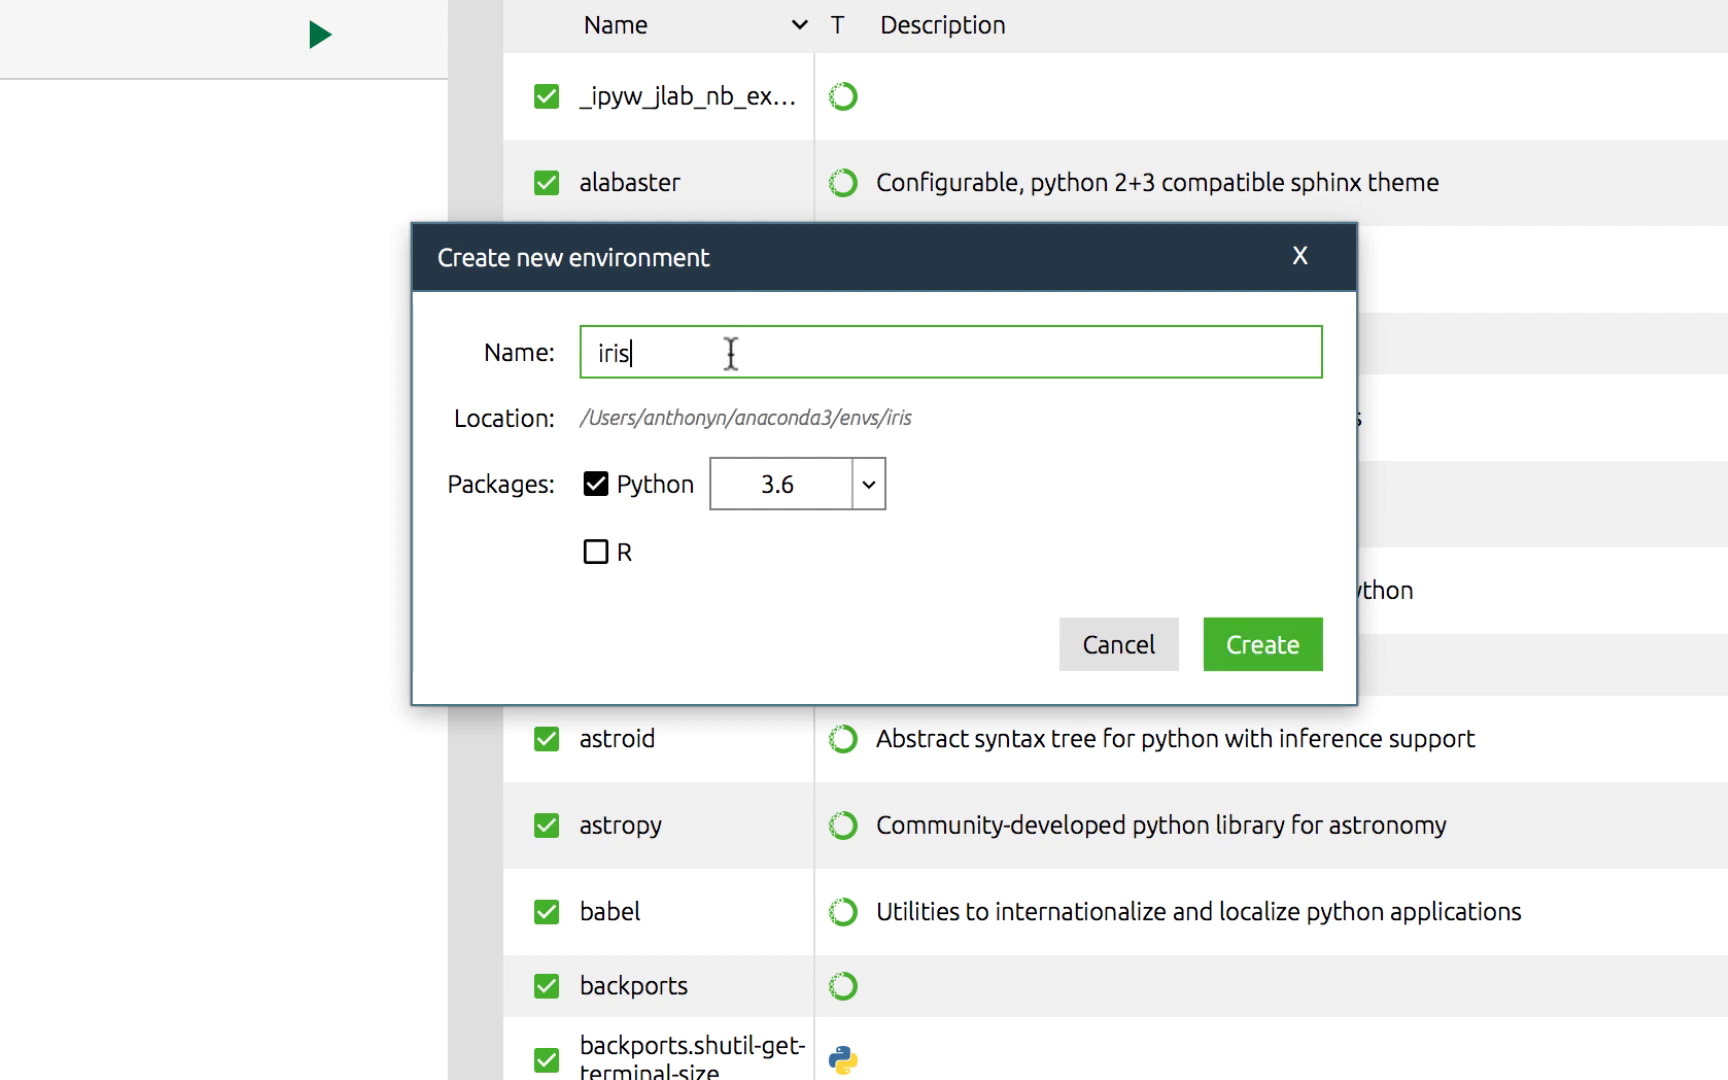
type("_project")
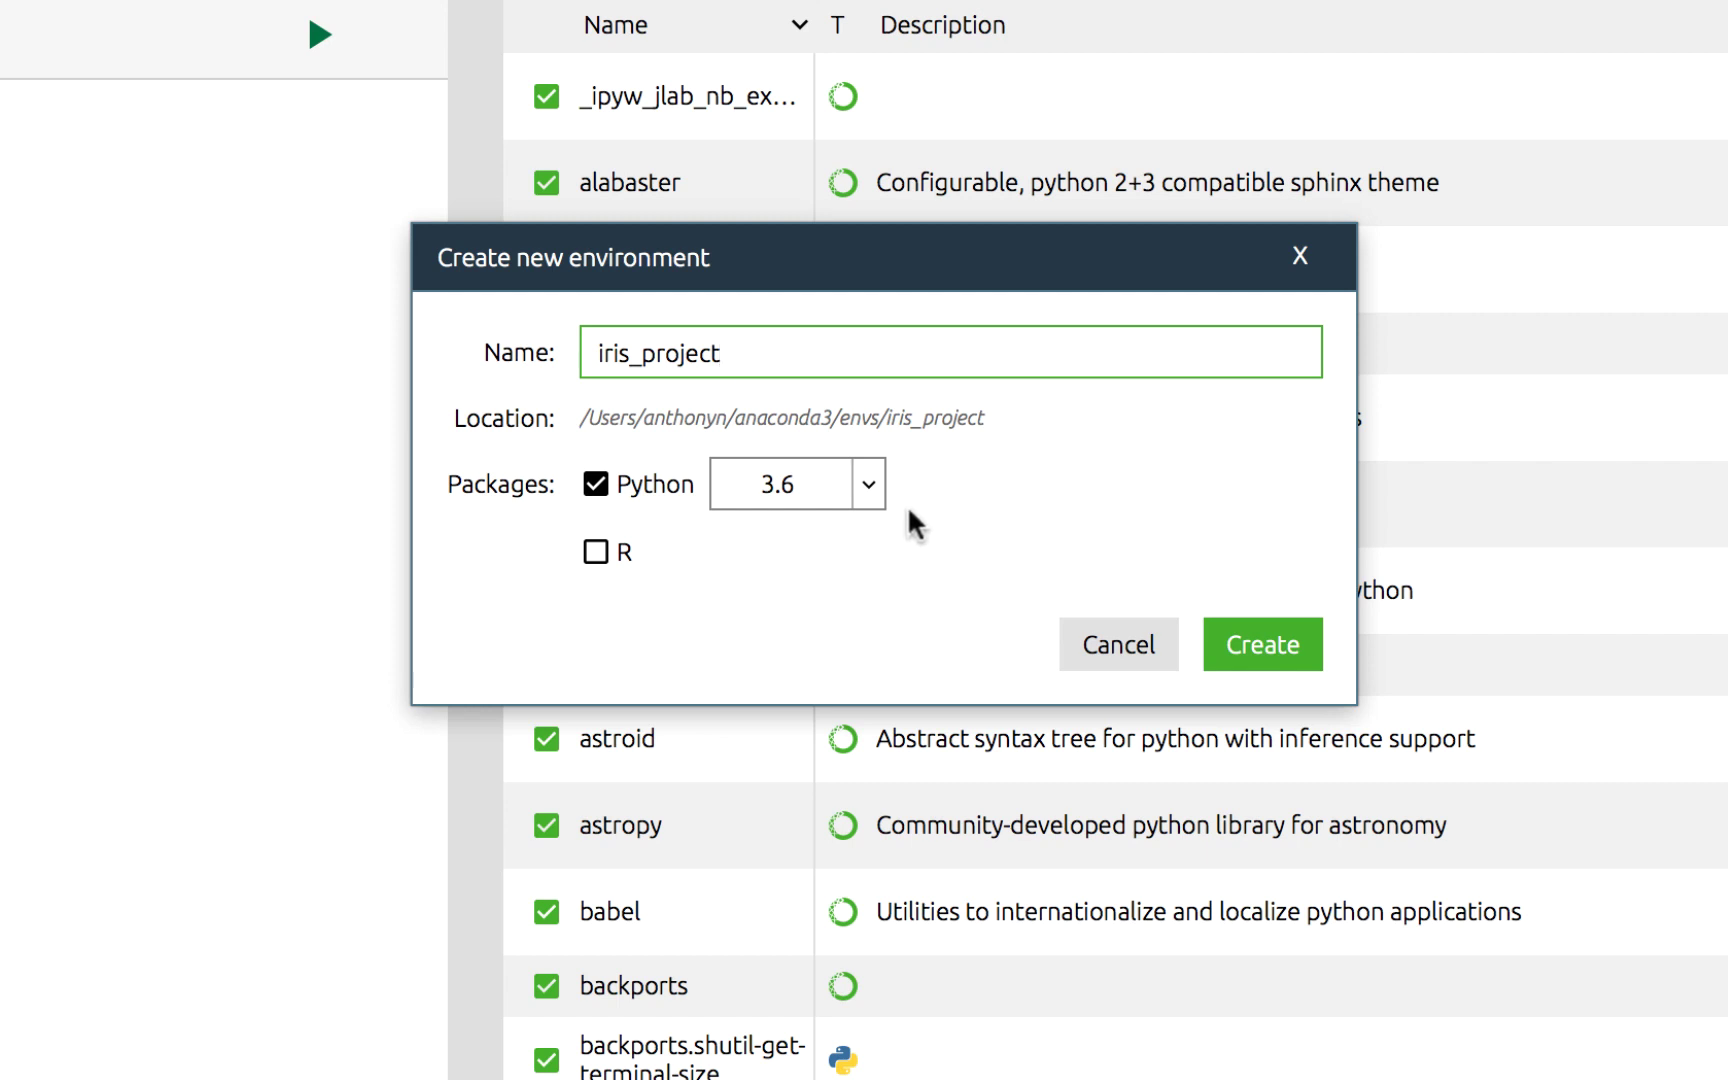
left_click(867, 485)
left_click(1119, 494)
left_click(1290, 641)
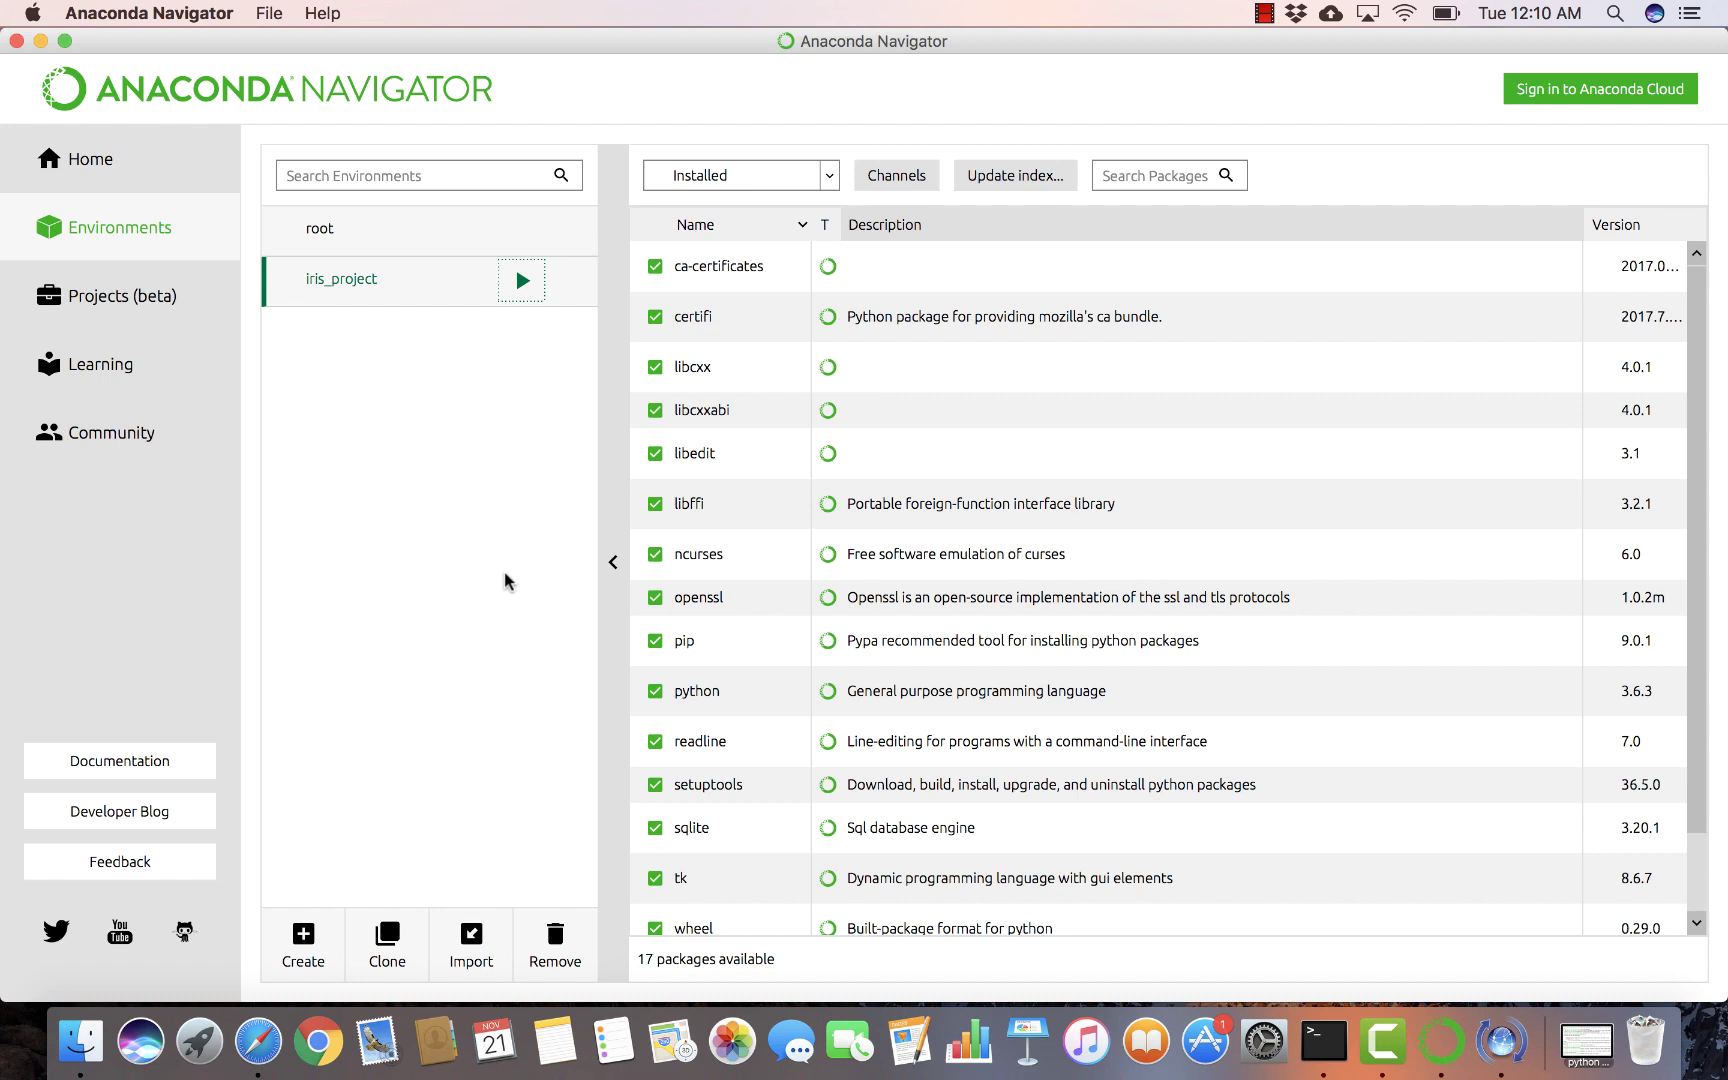
Step: Filter packages to Not installed and install the anaconda metapackage into iris_project
scroll(900, 597, "down", 3)
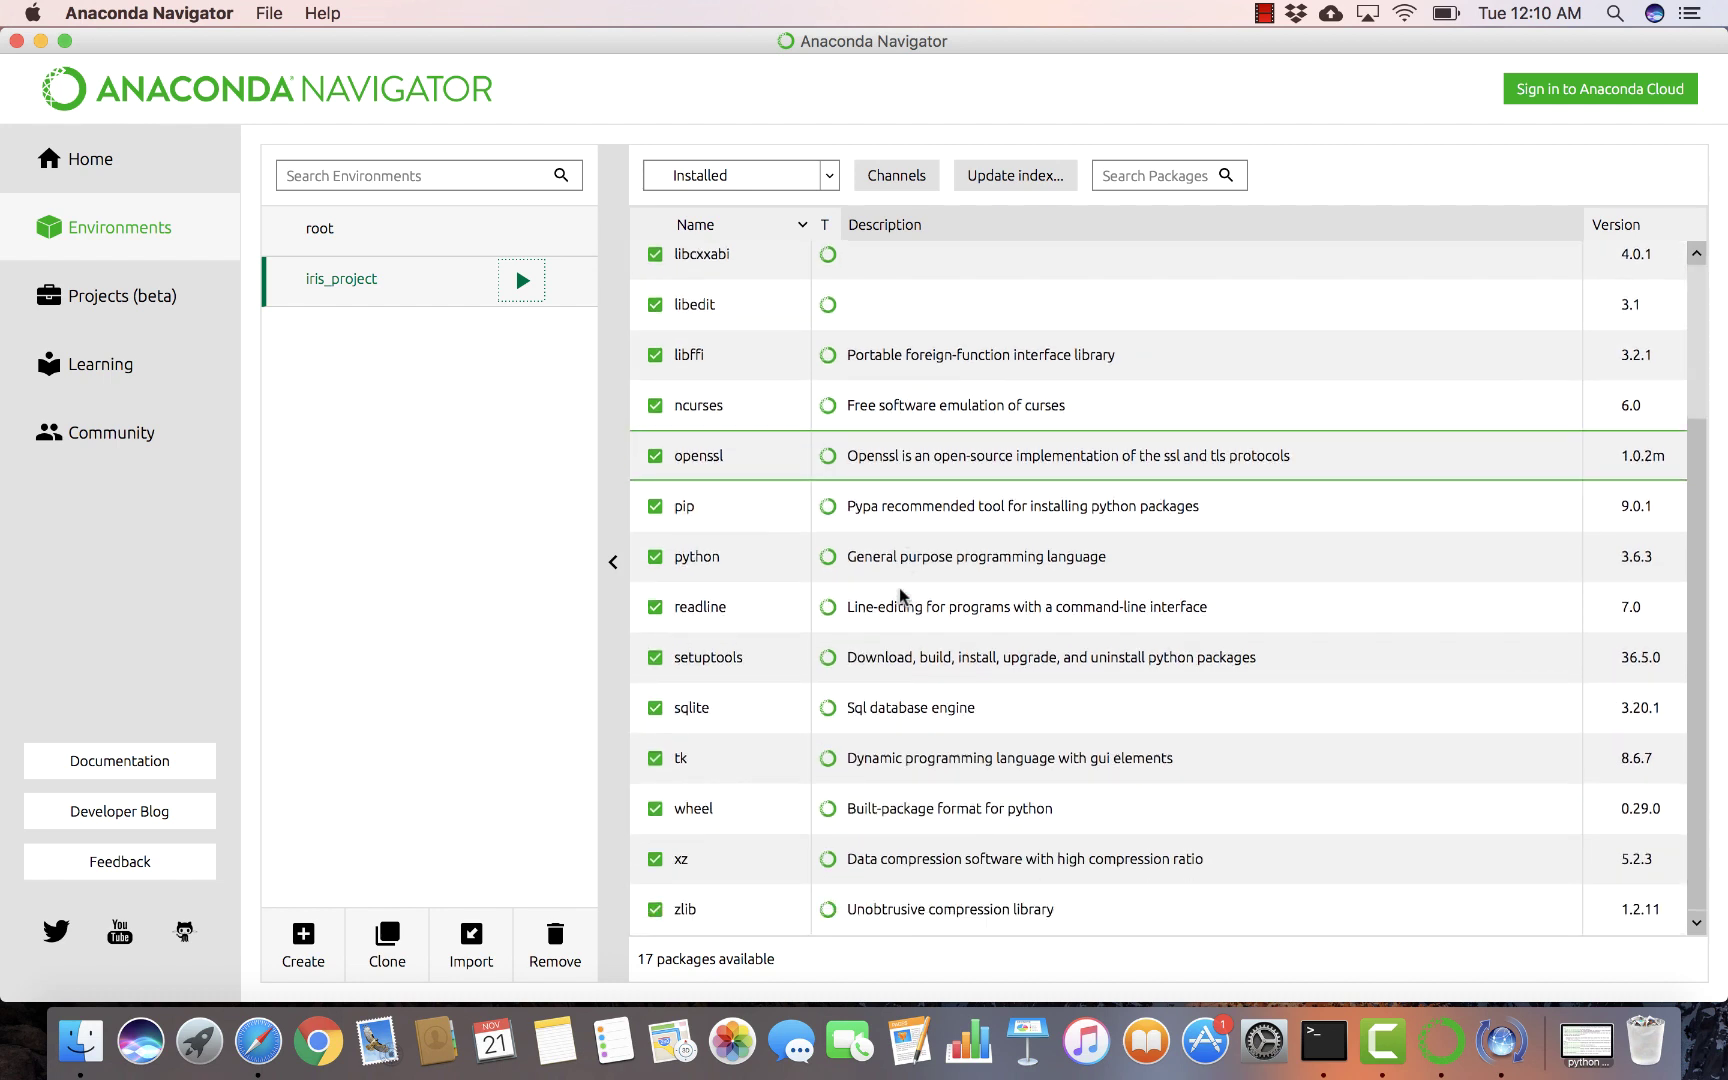
left_click(980, 567)
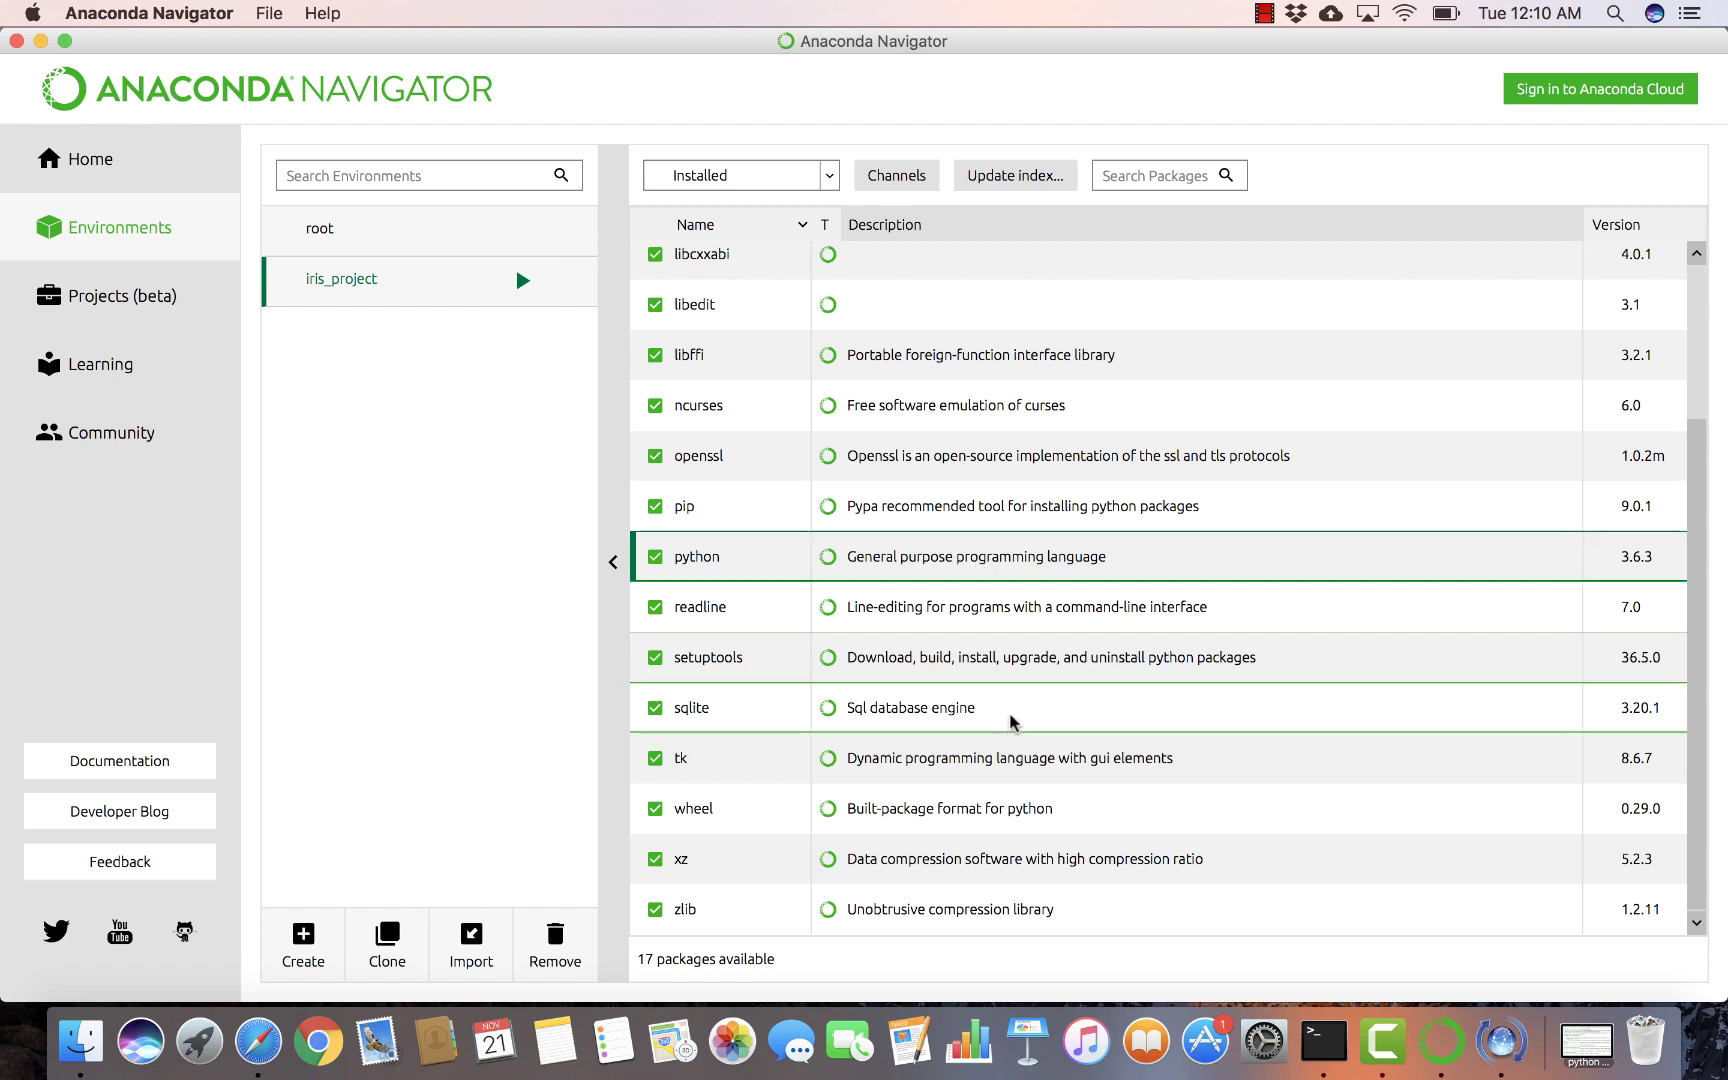
scroll(1115, 675, "up", 3)
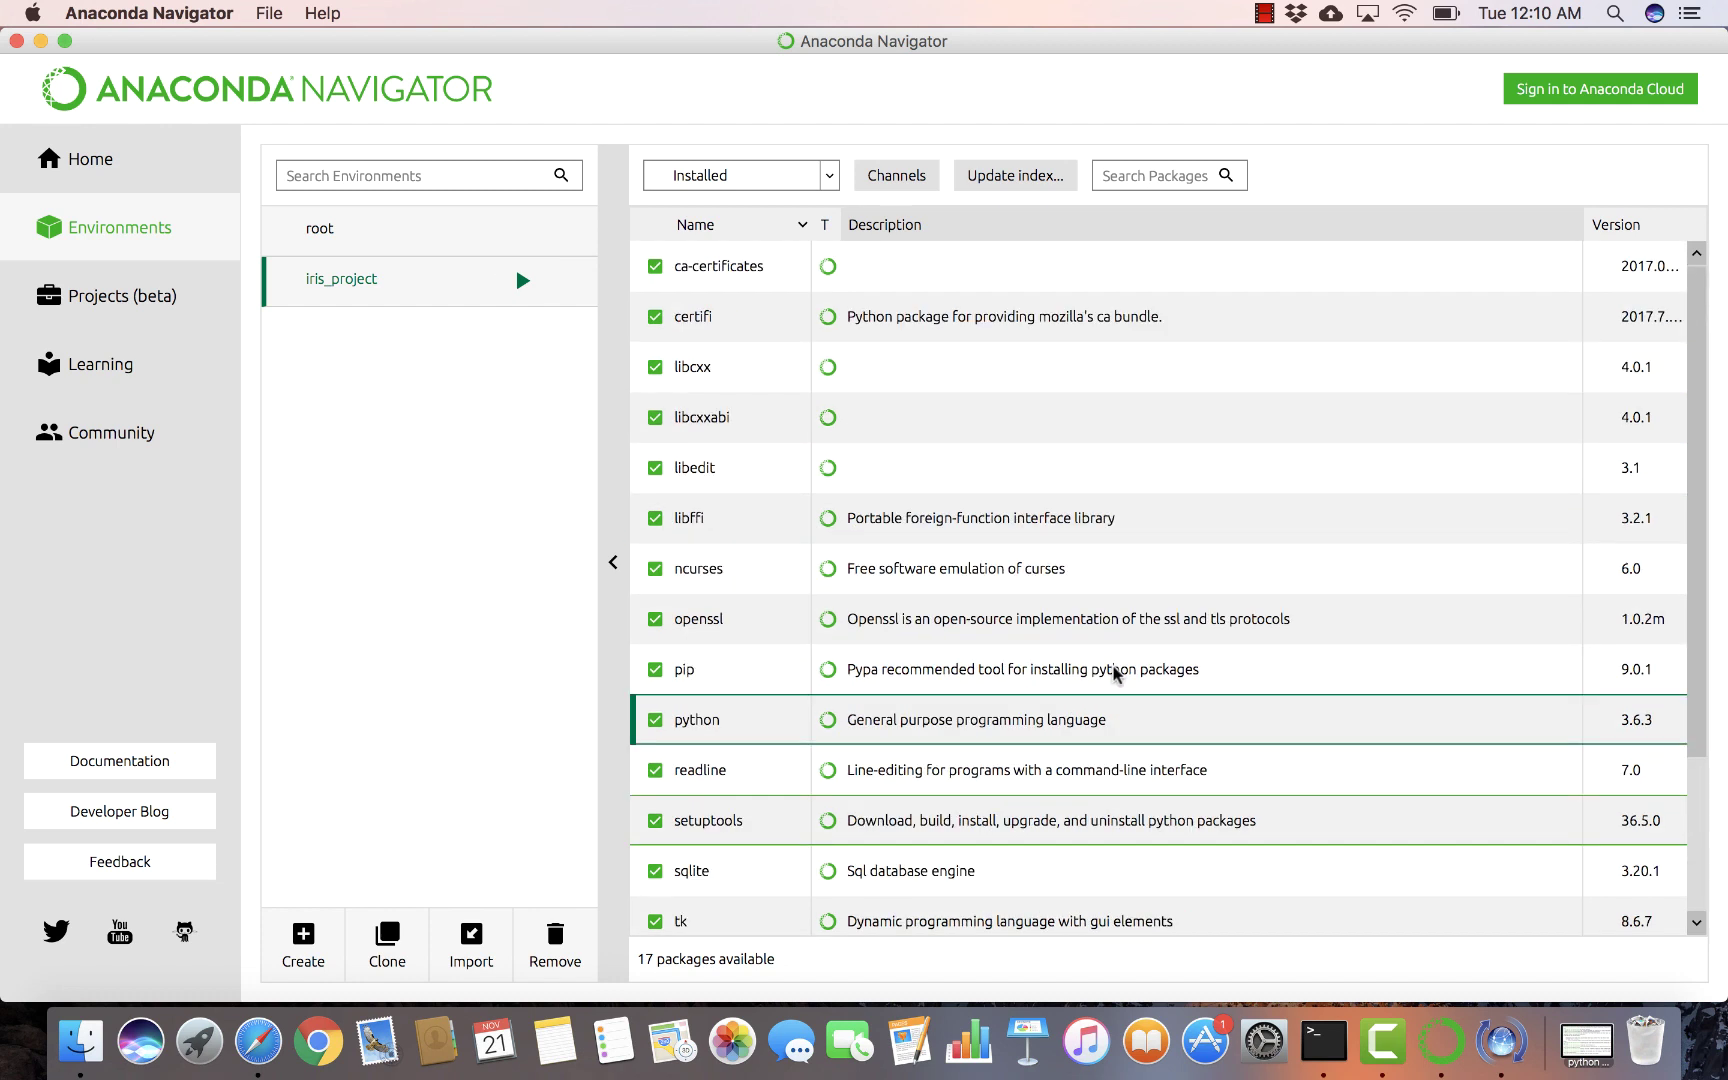
left_click(829, 177)
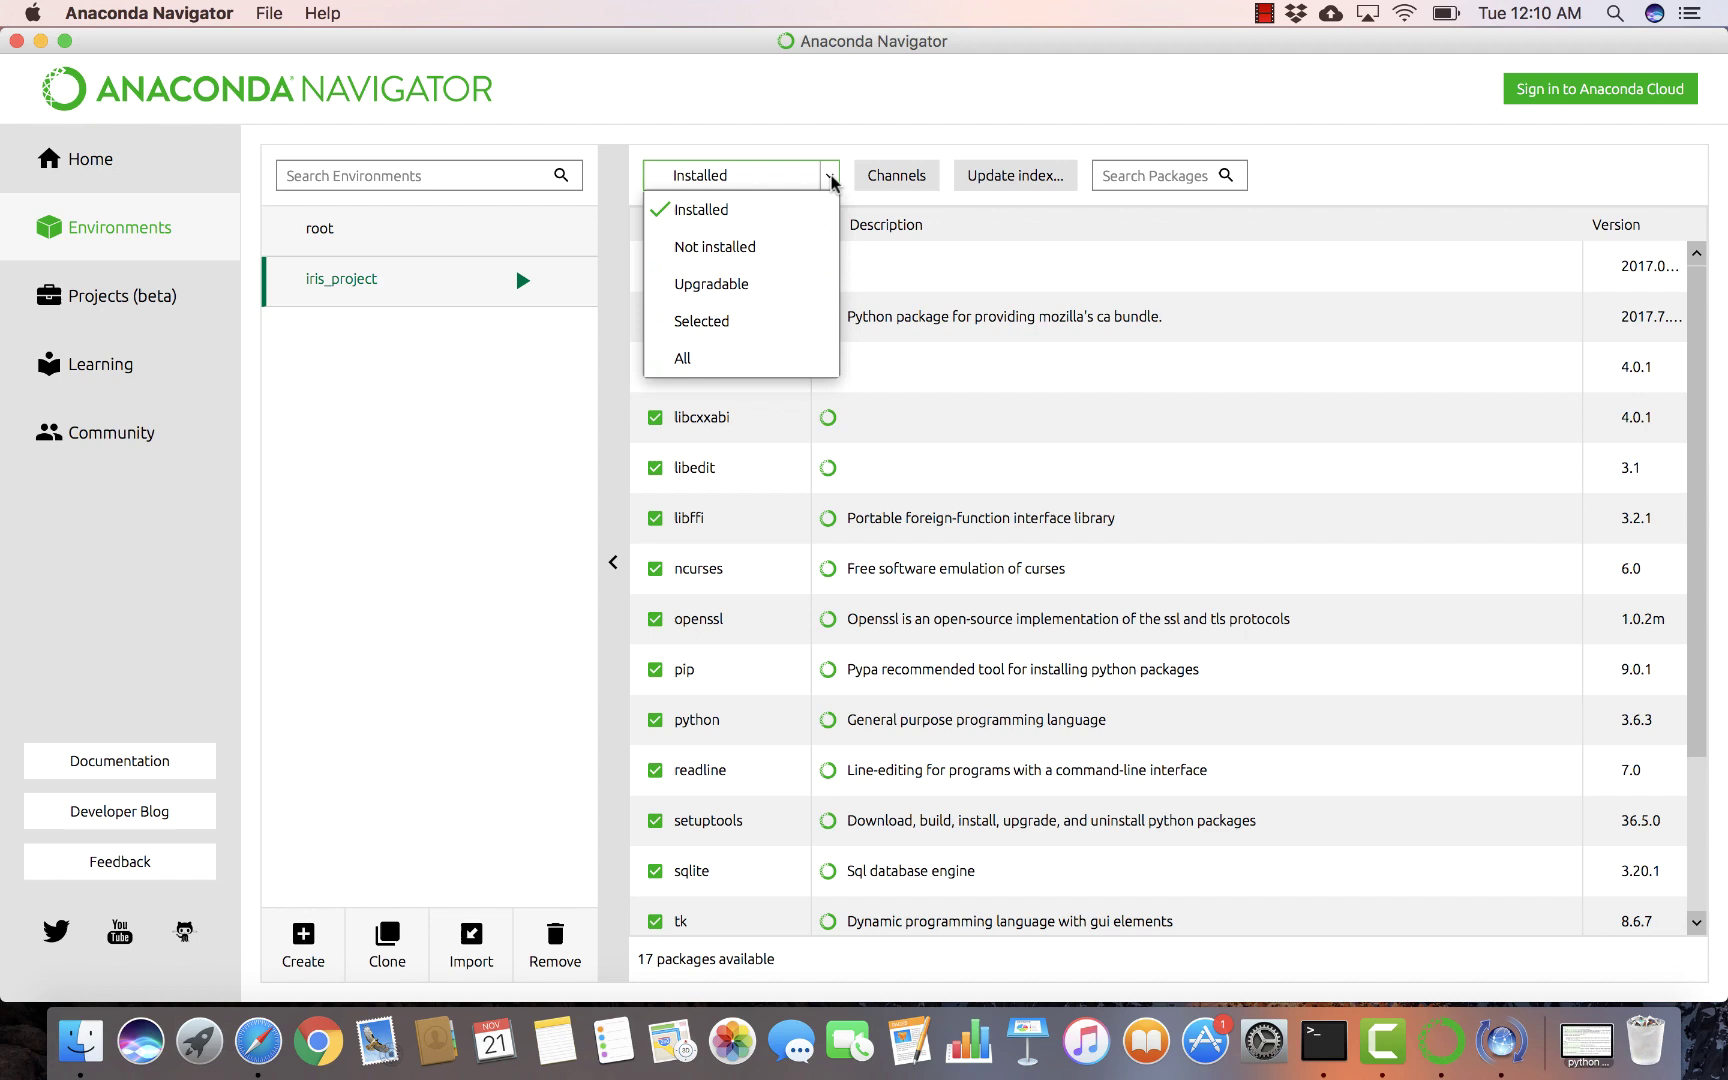
left_click(766, 245)
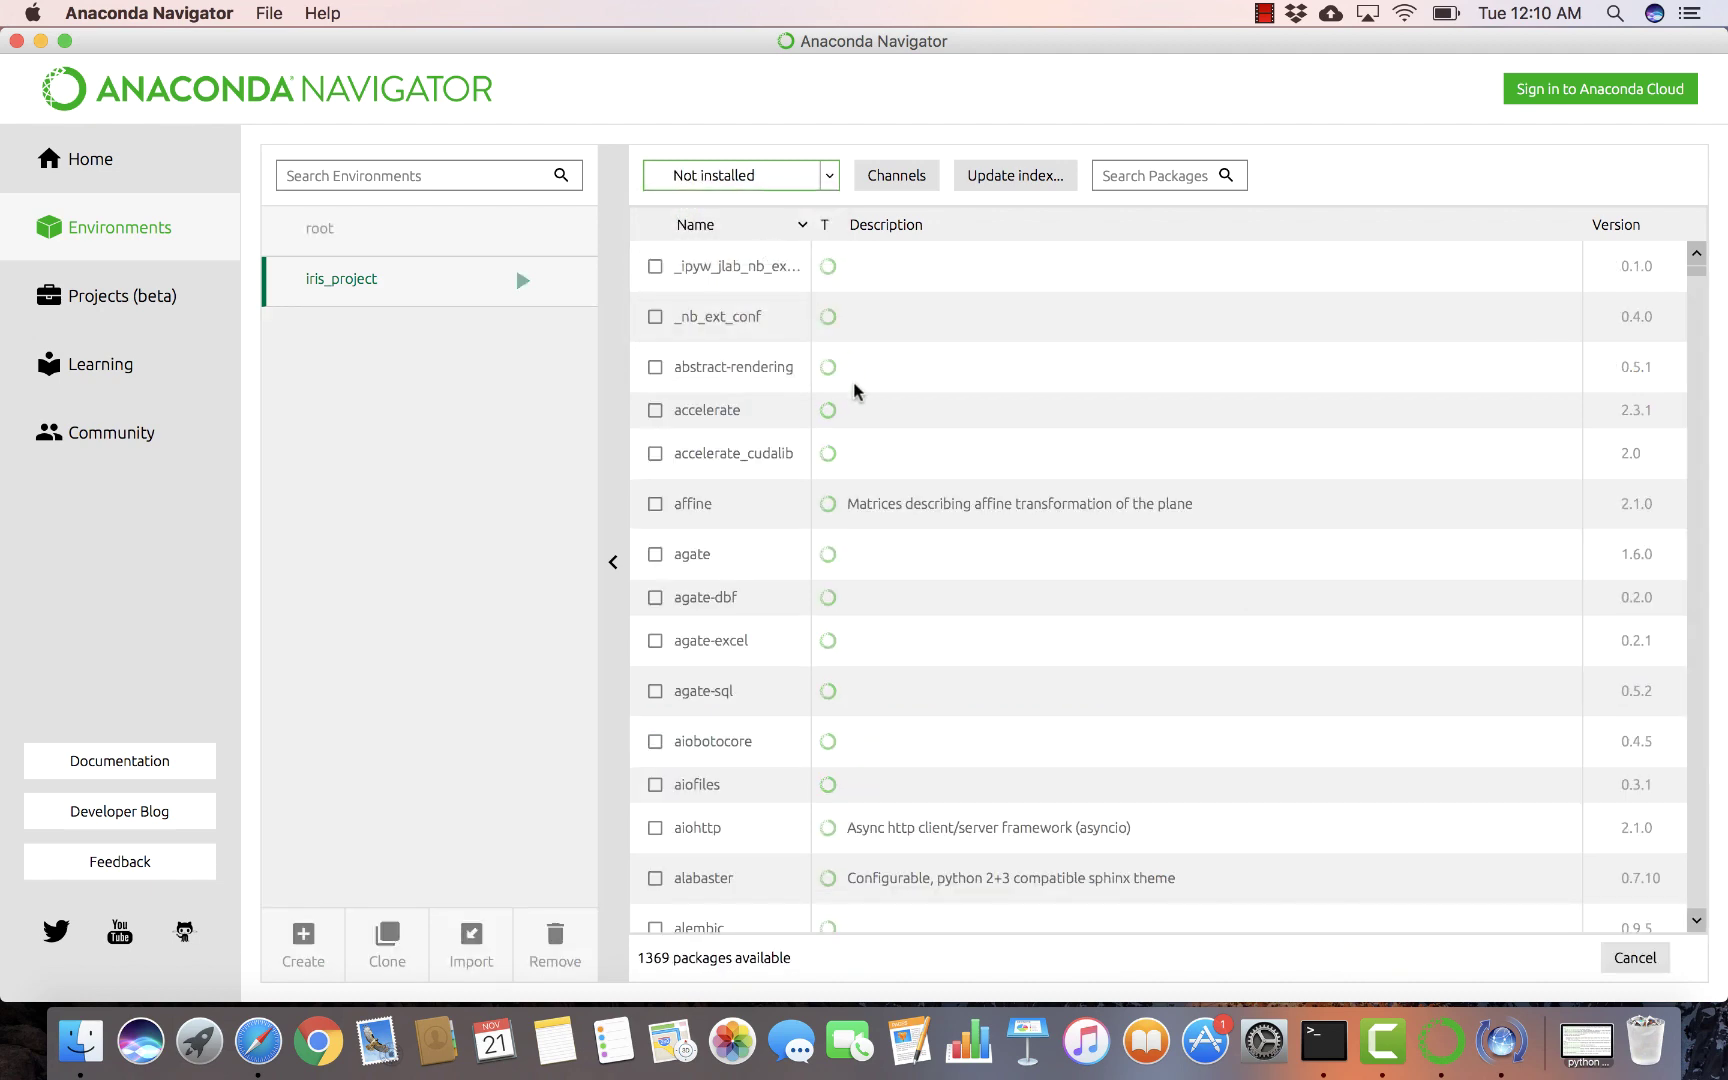
scroll(955, 692, "down", 3)
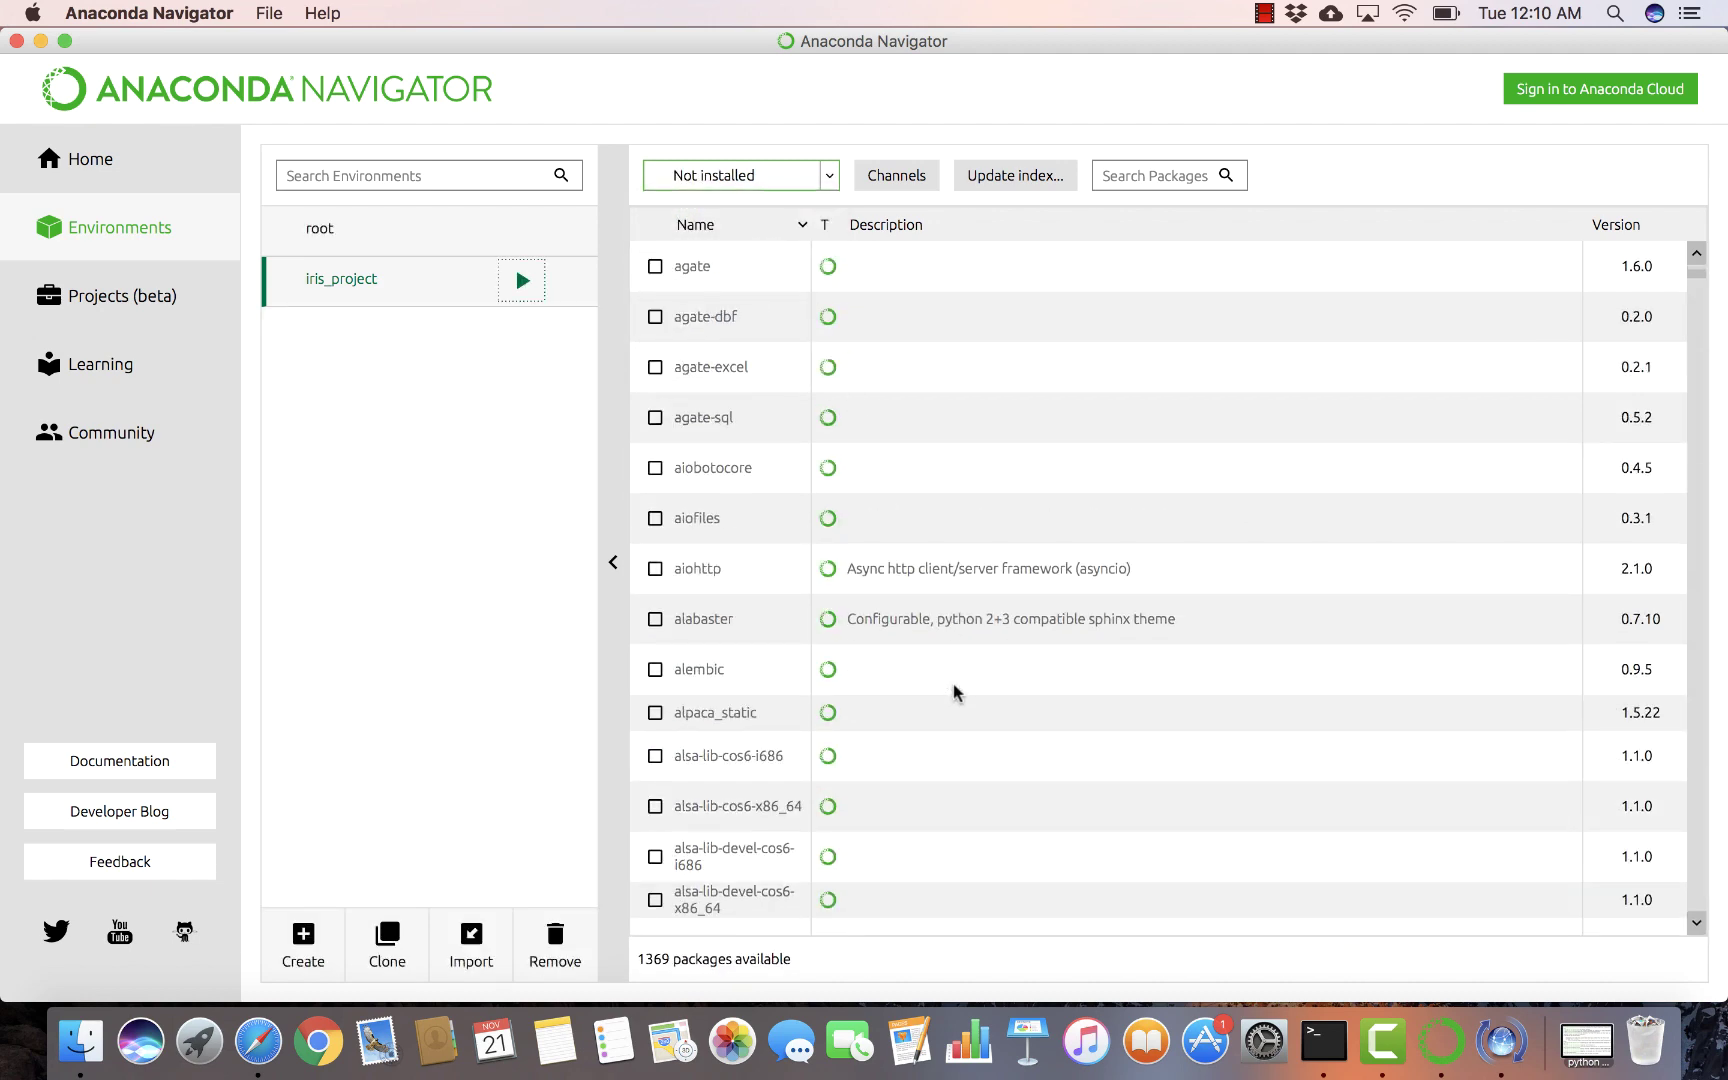
scroll(955, 692, "down", 7)
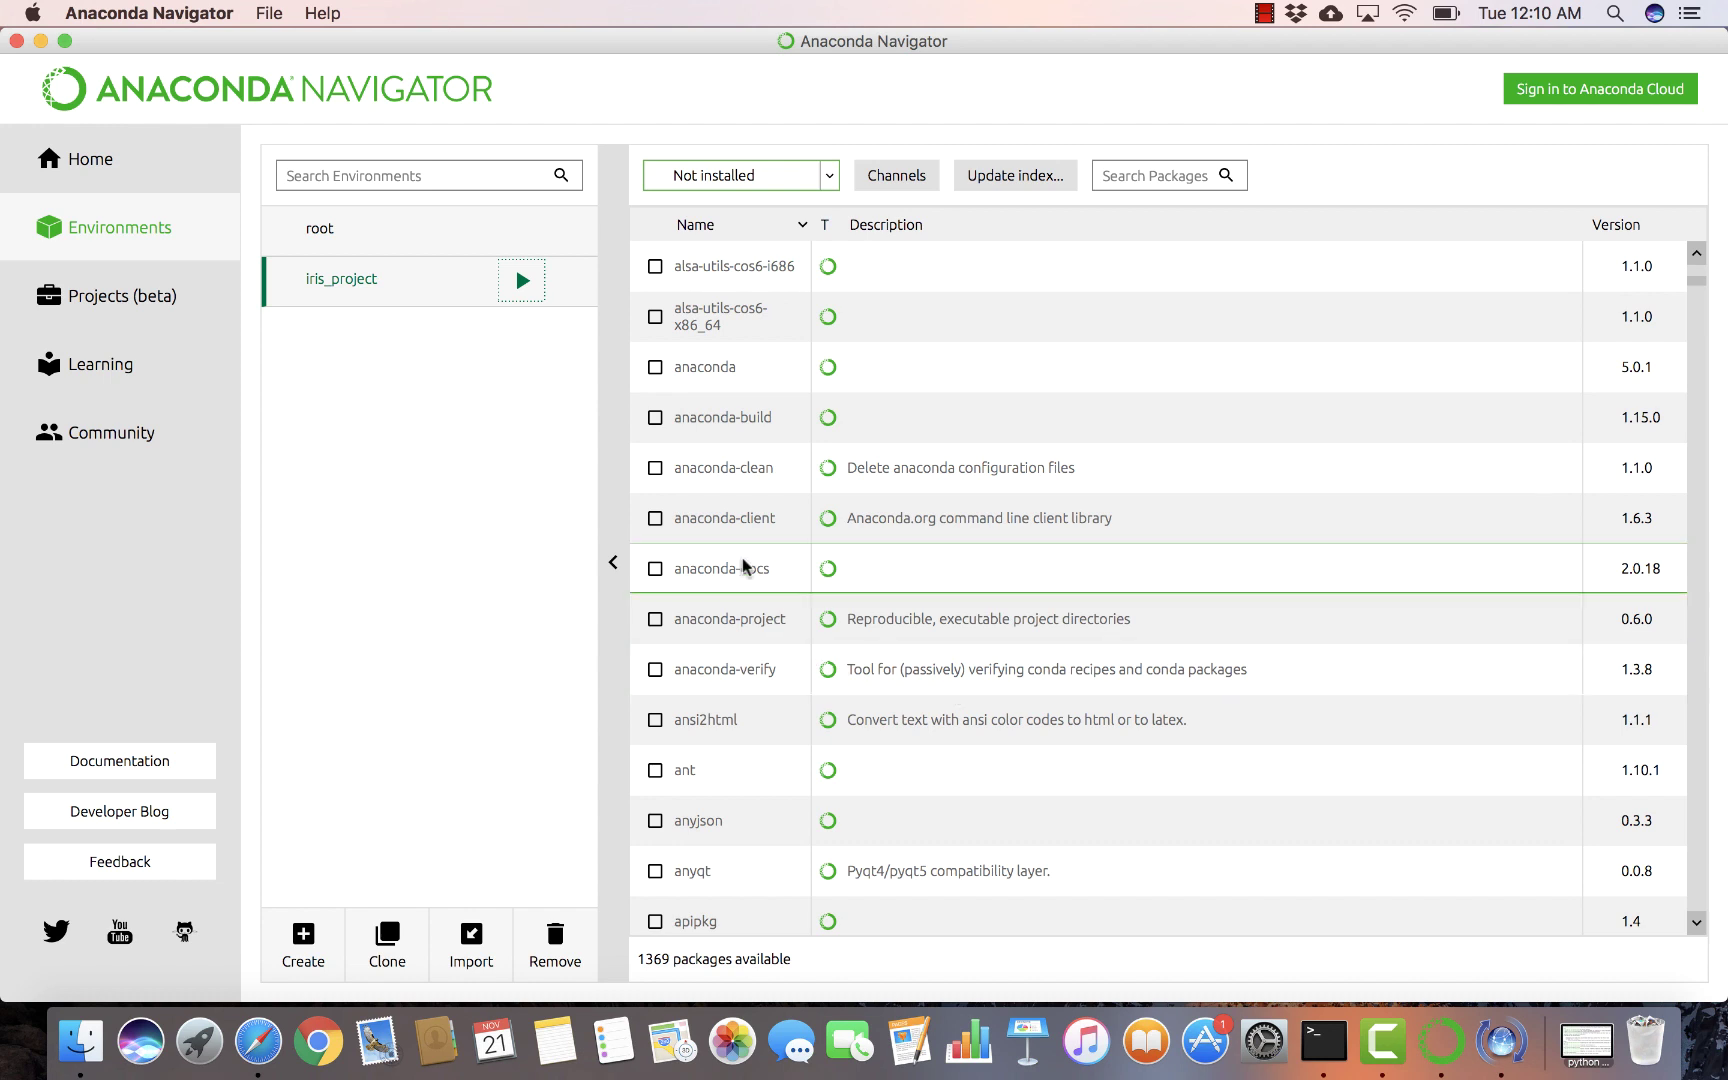
left_click(655, 368)
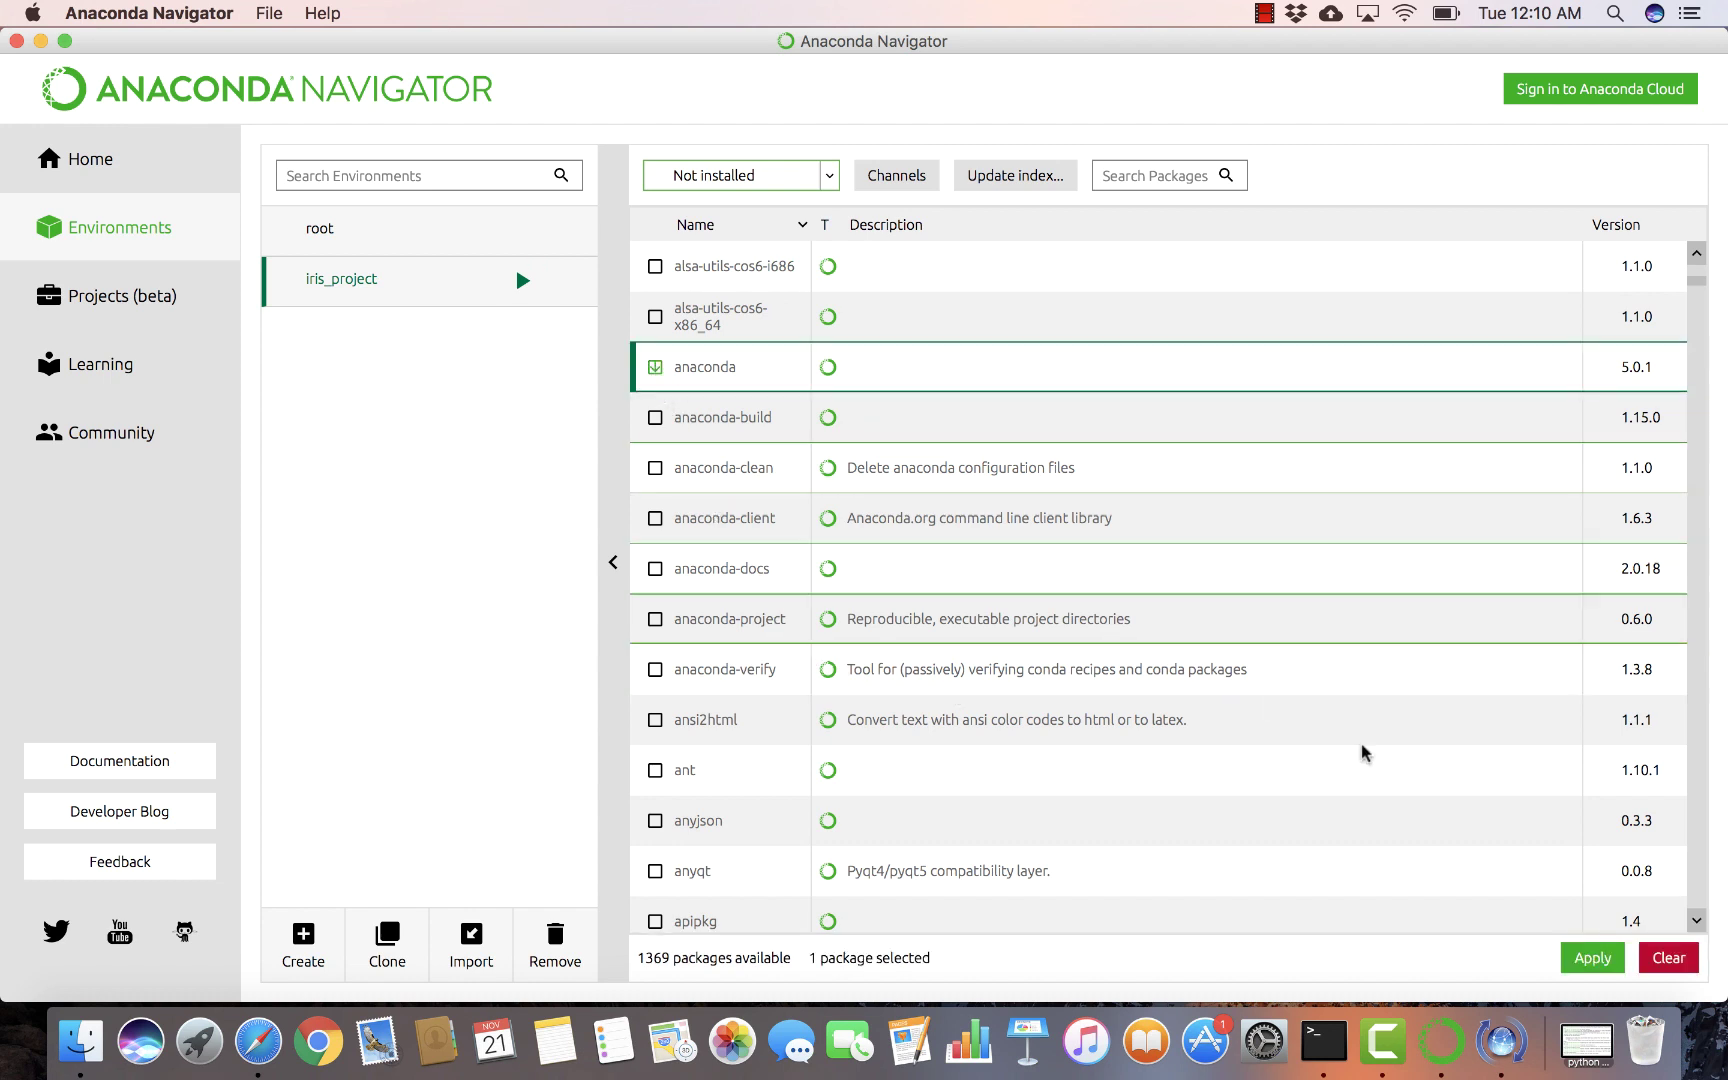
left_click(1592, 958)
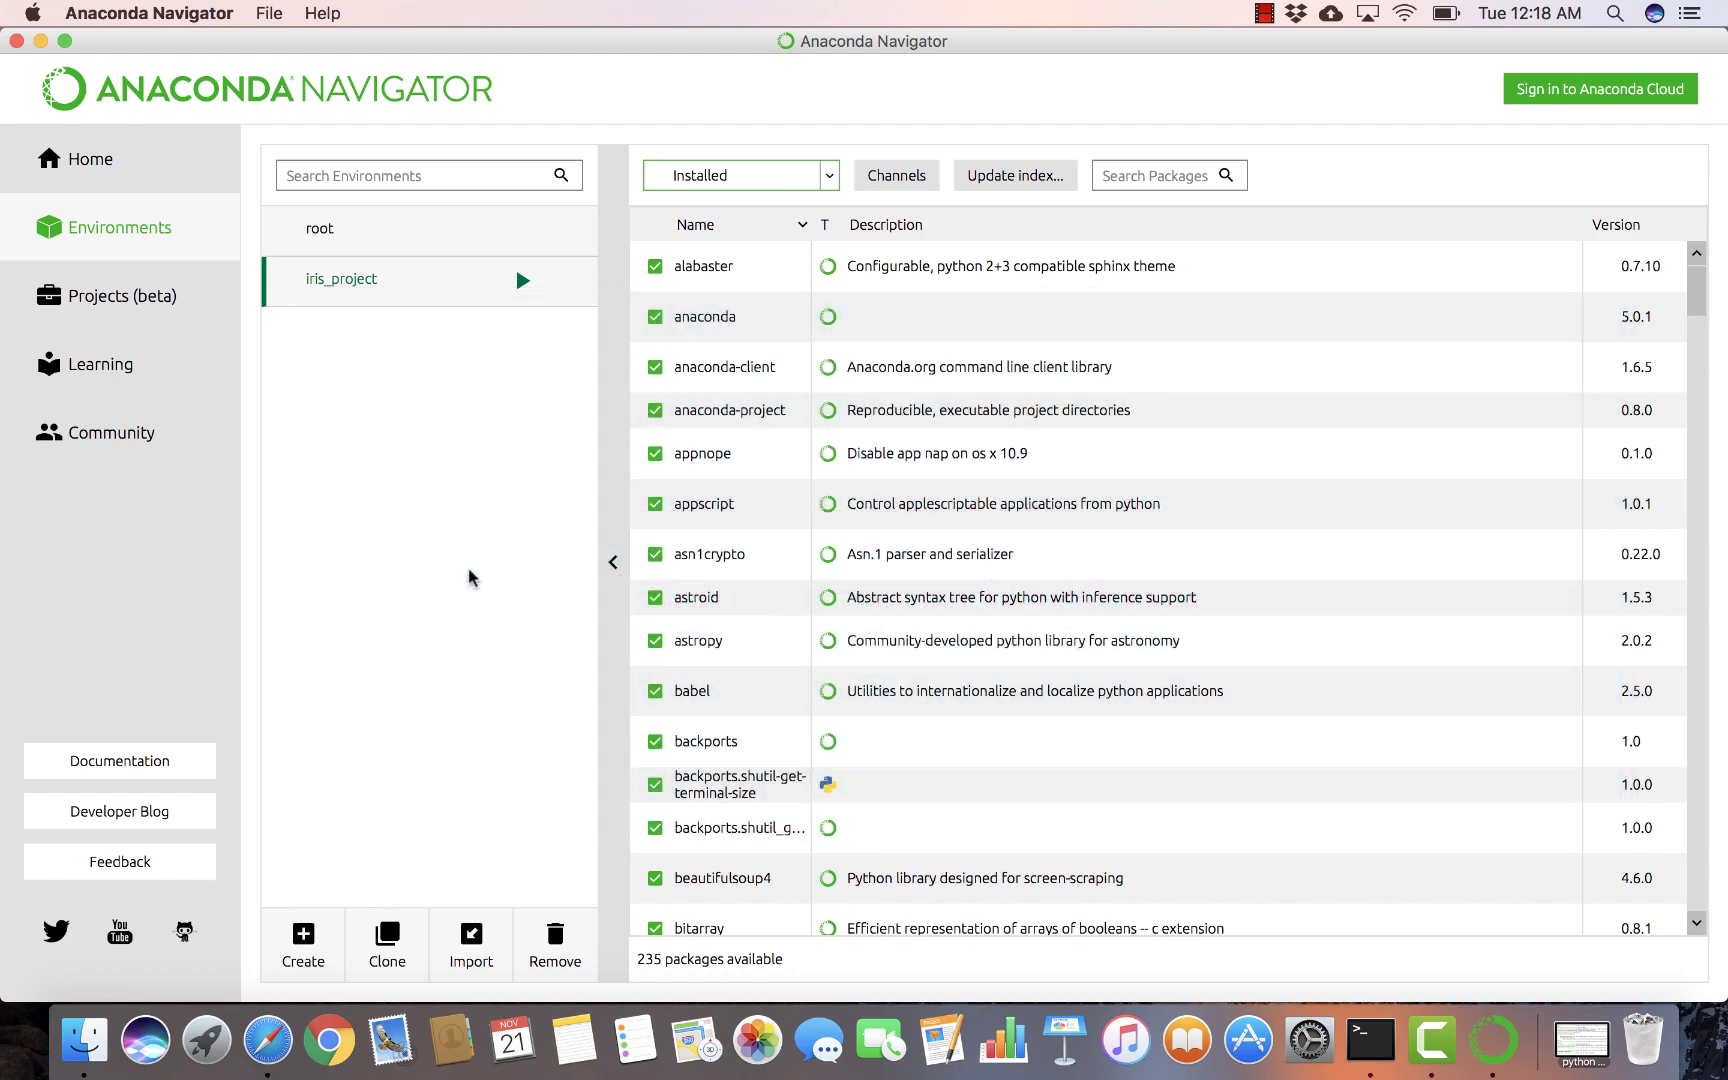
Step: Reselect iris_project and show its Terminal, Python, IPython and Jupyter Notebook launch choices
left_click(522, 283)
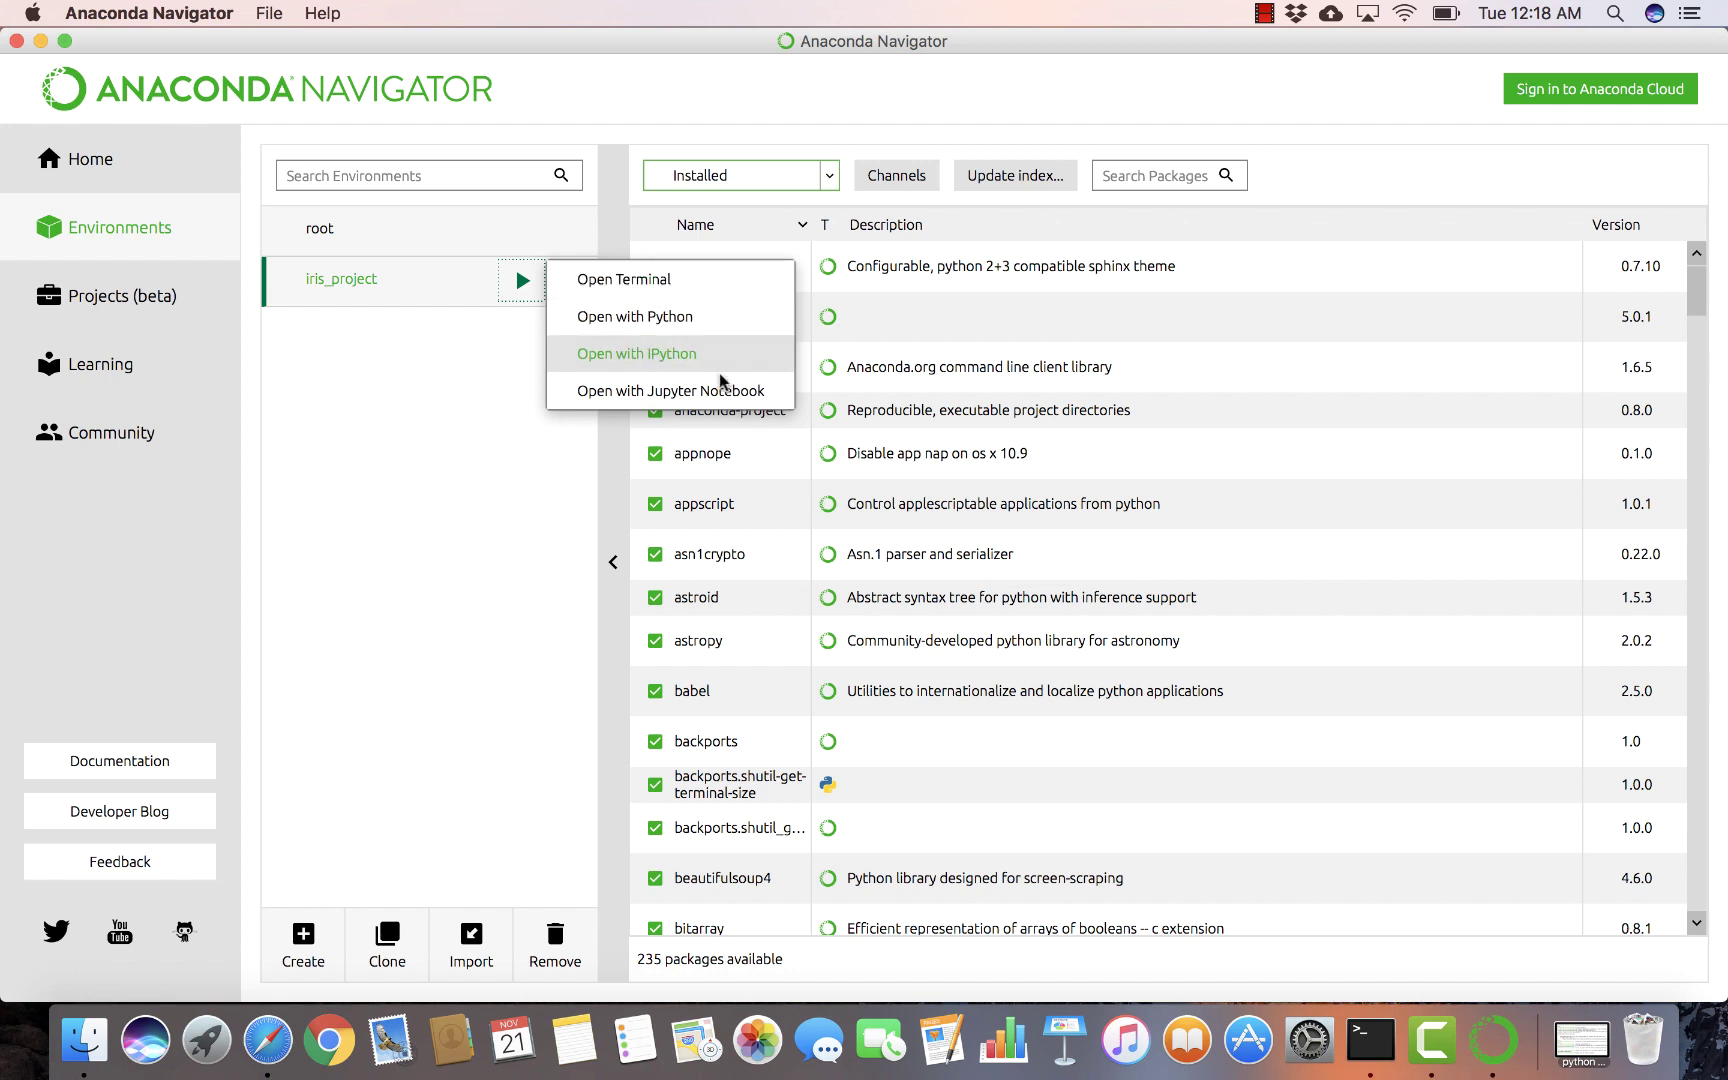
left_click(416, 248)
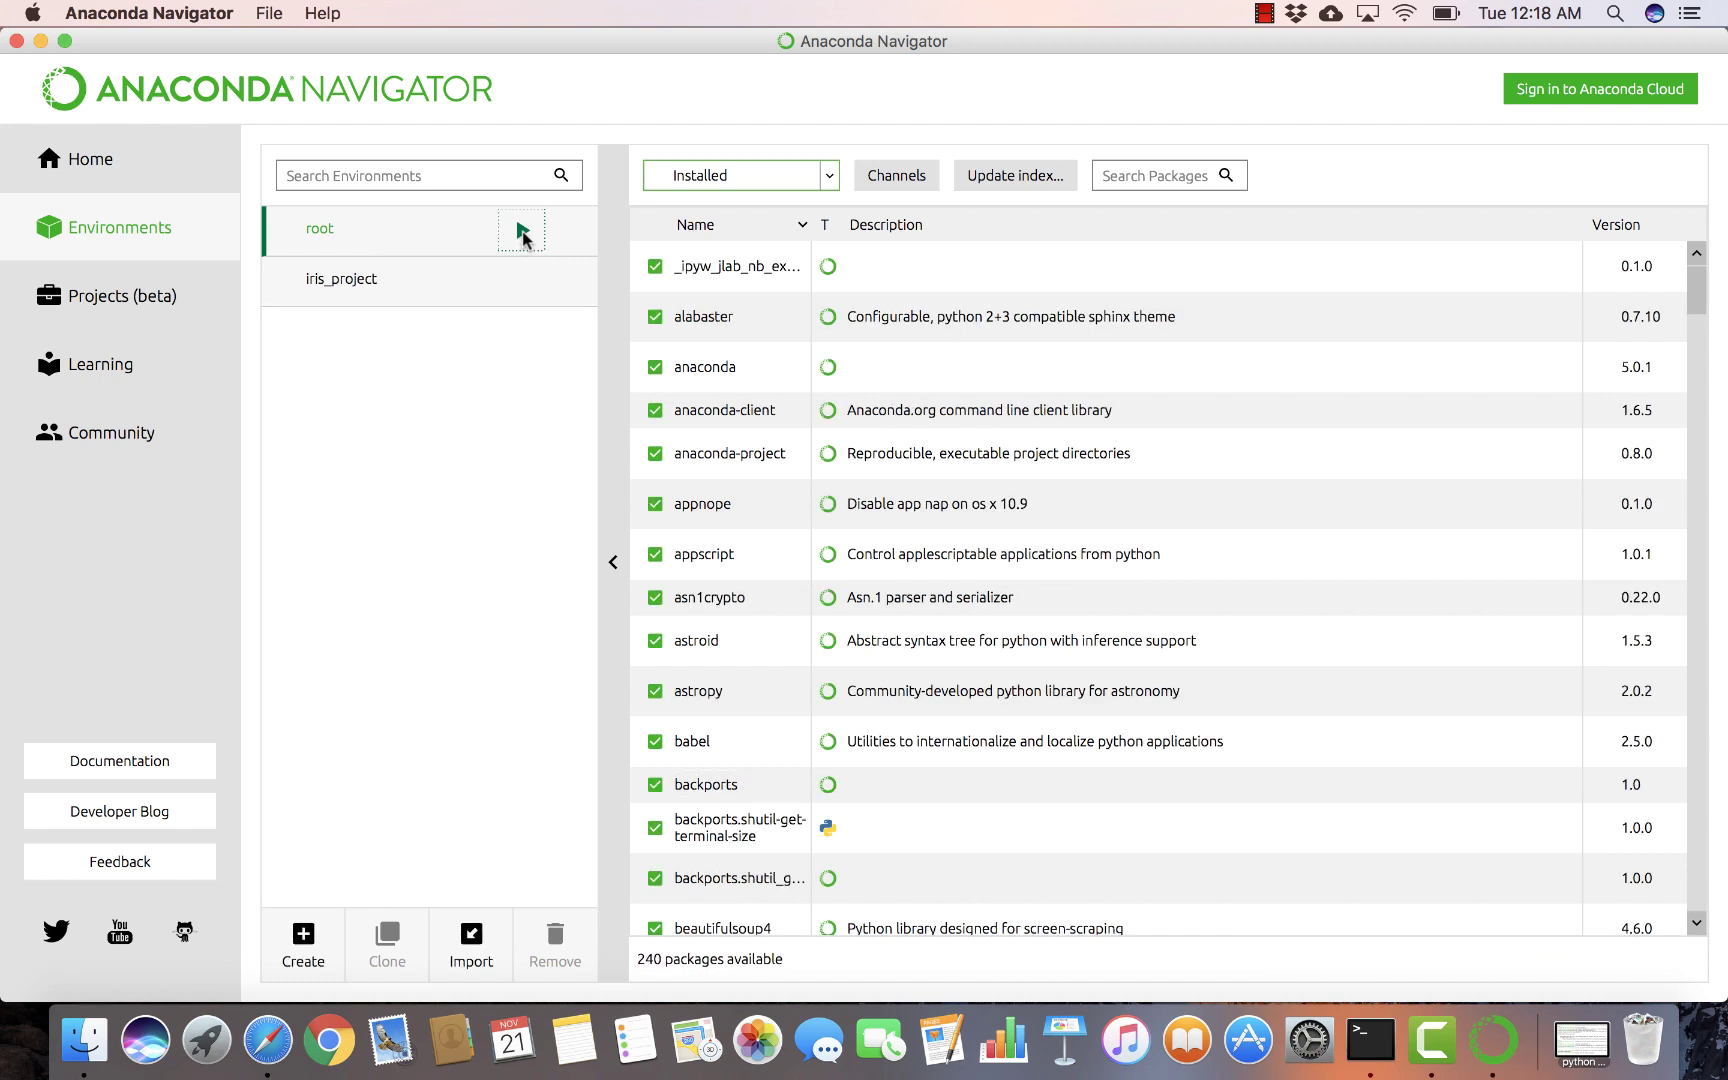
left_click(522, 231)
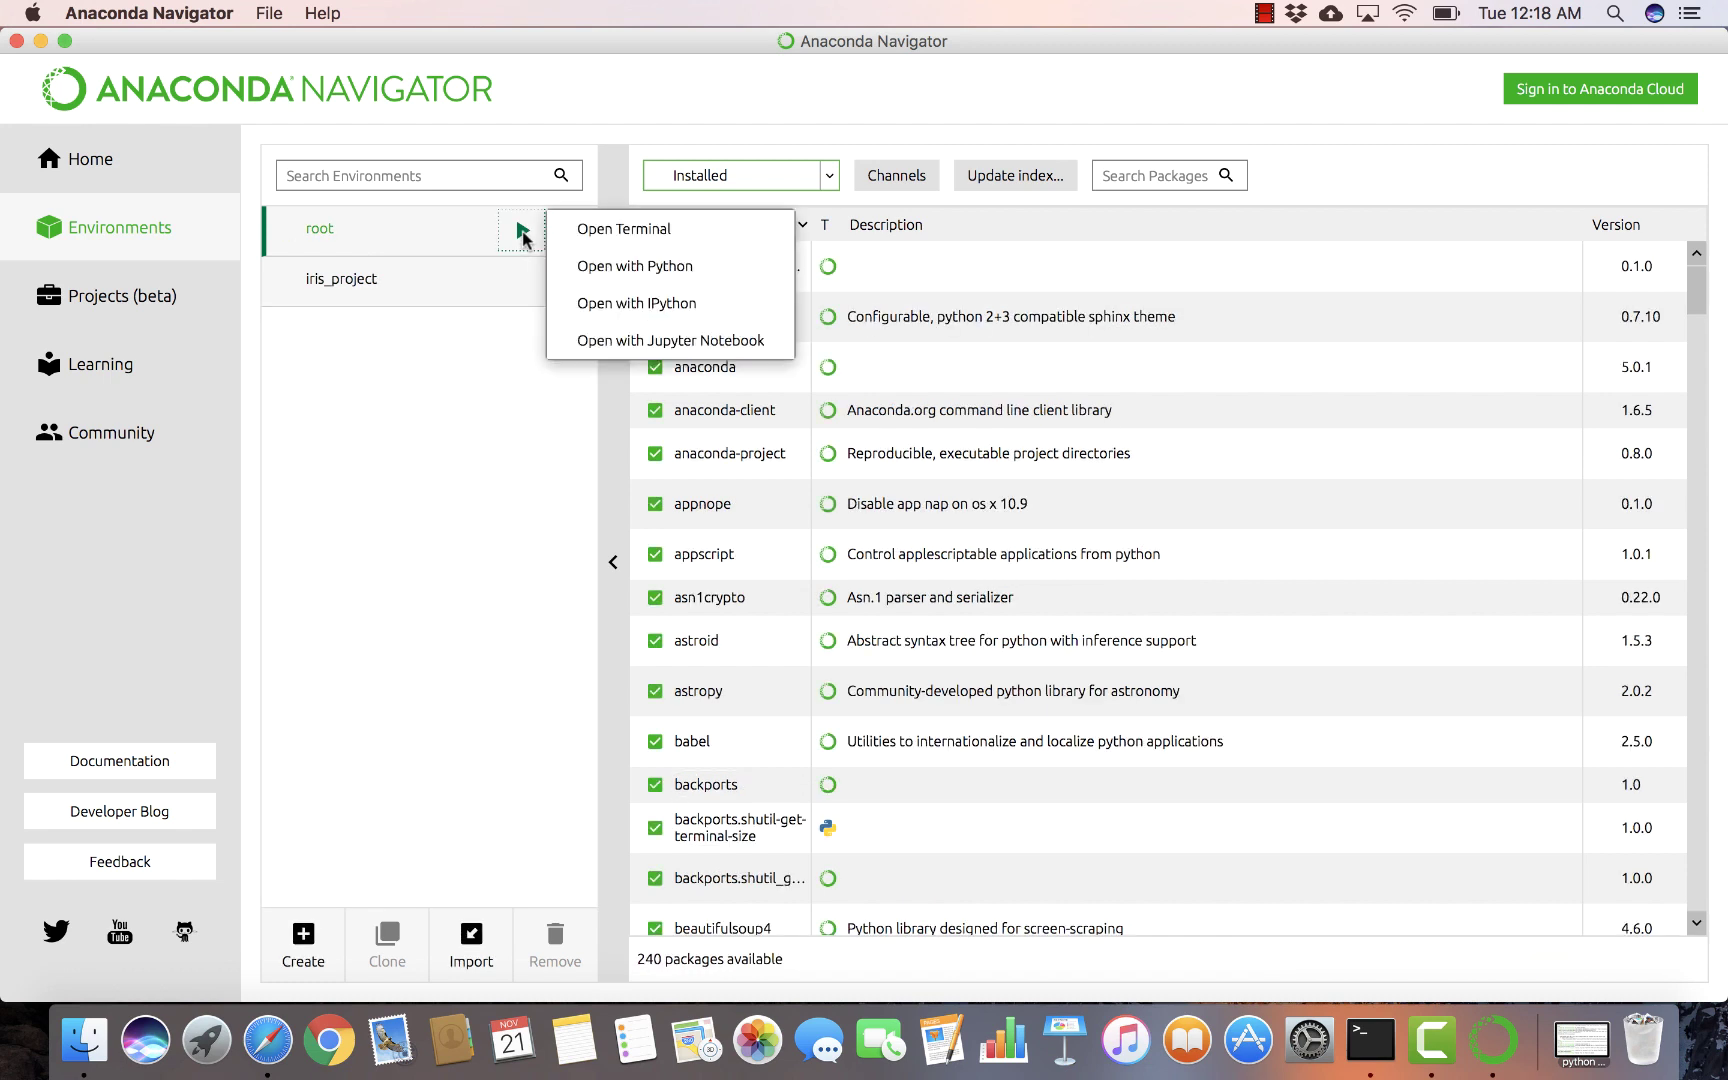
left_click(403, 302)
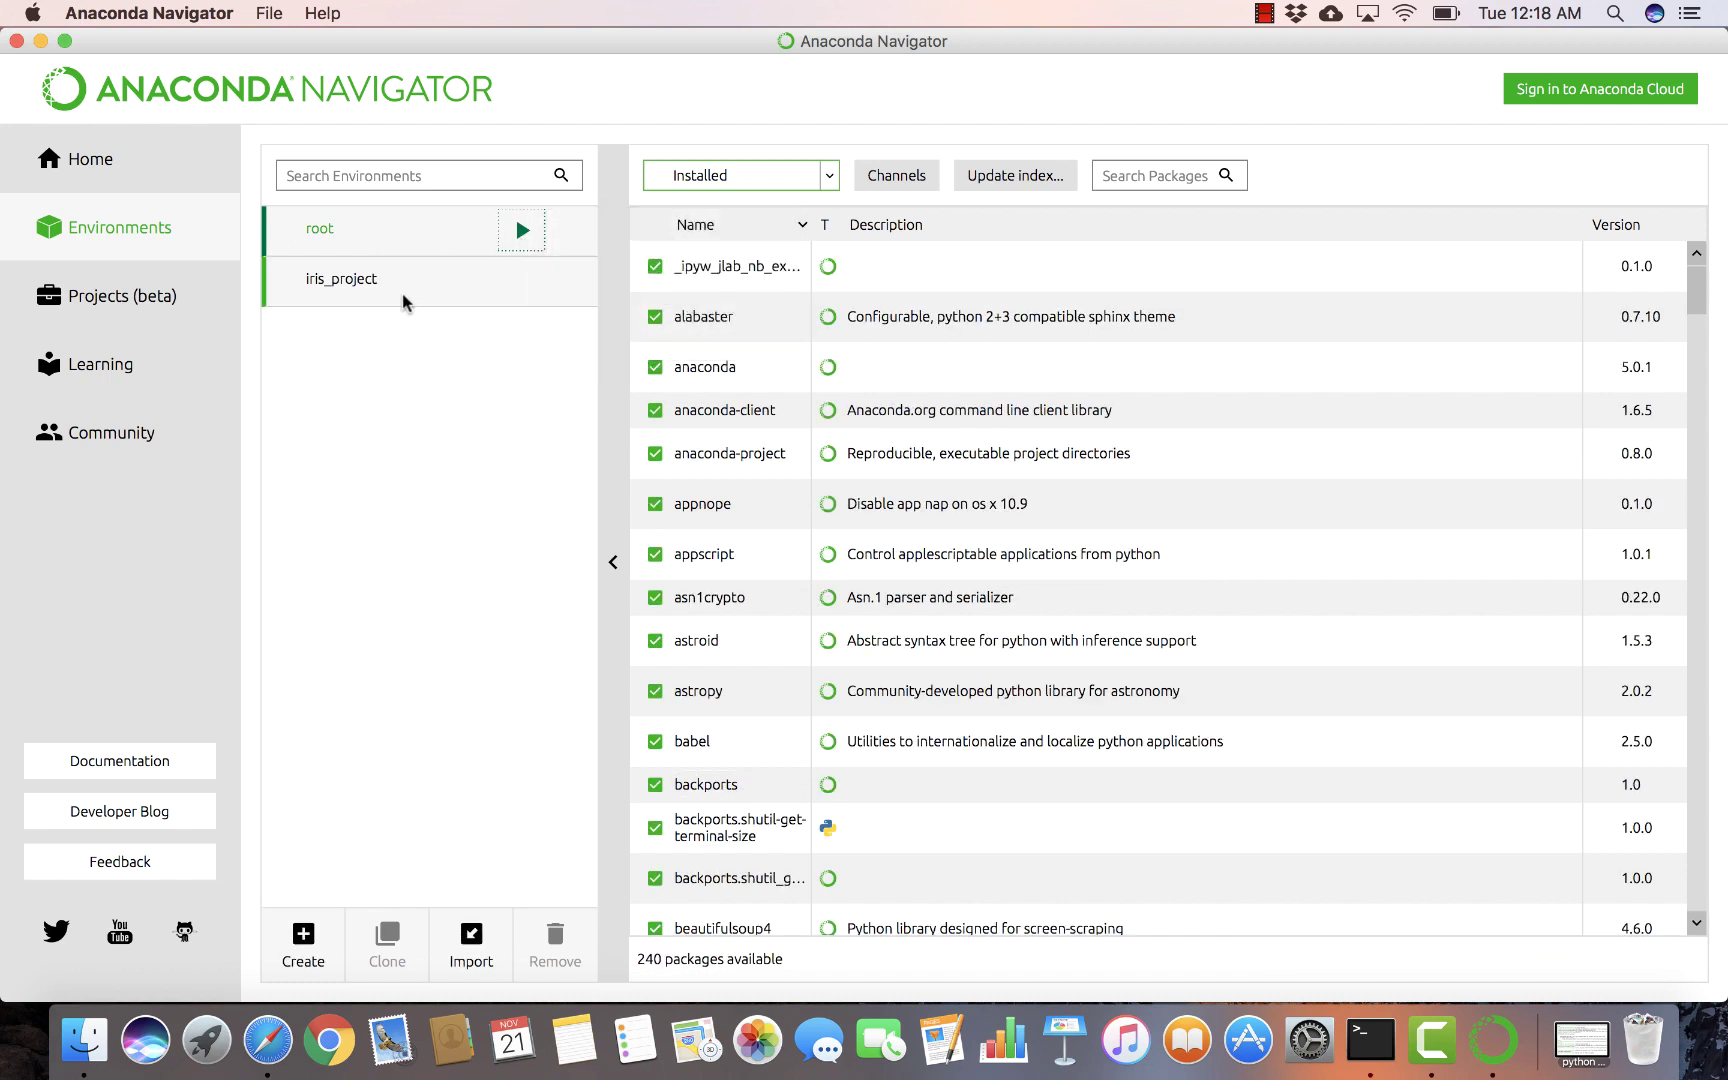
left_click(336, 278)
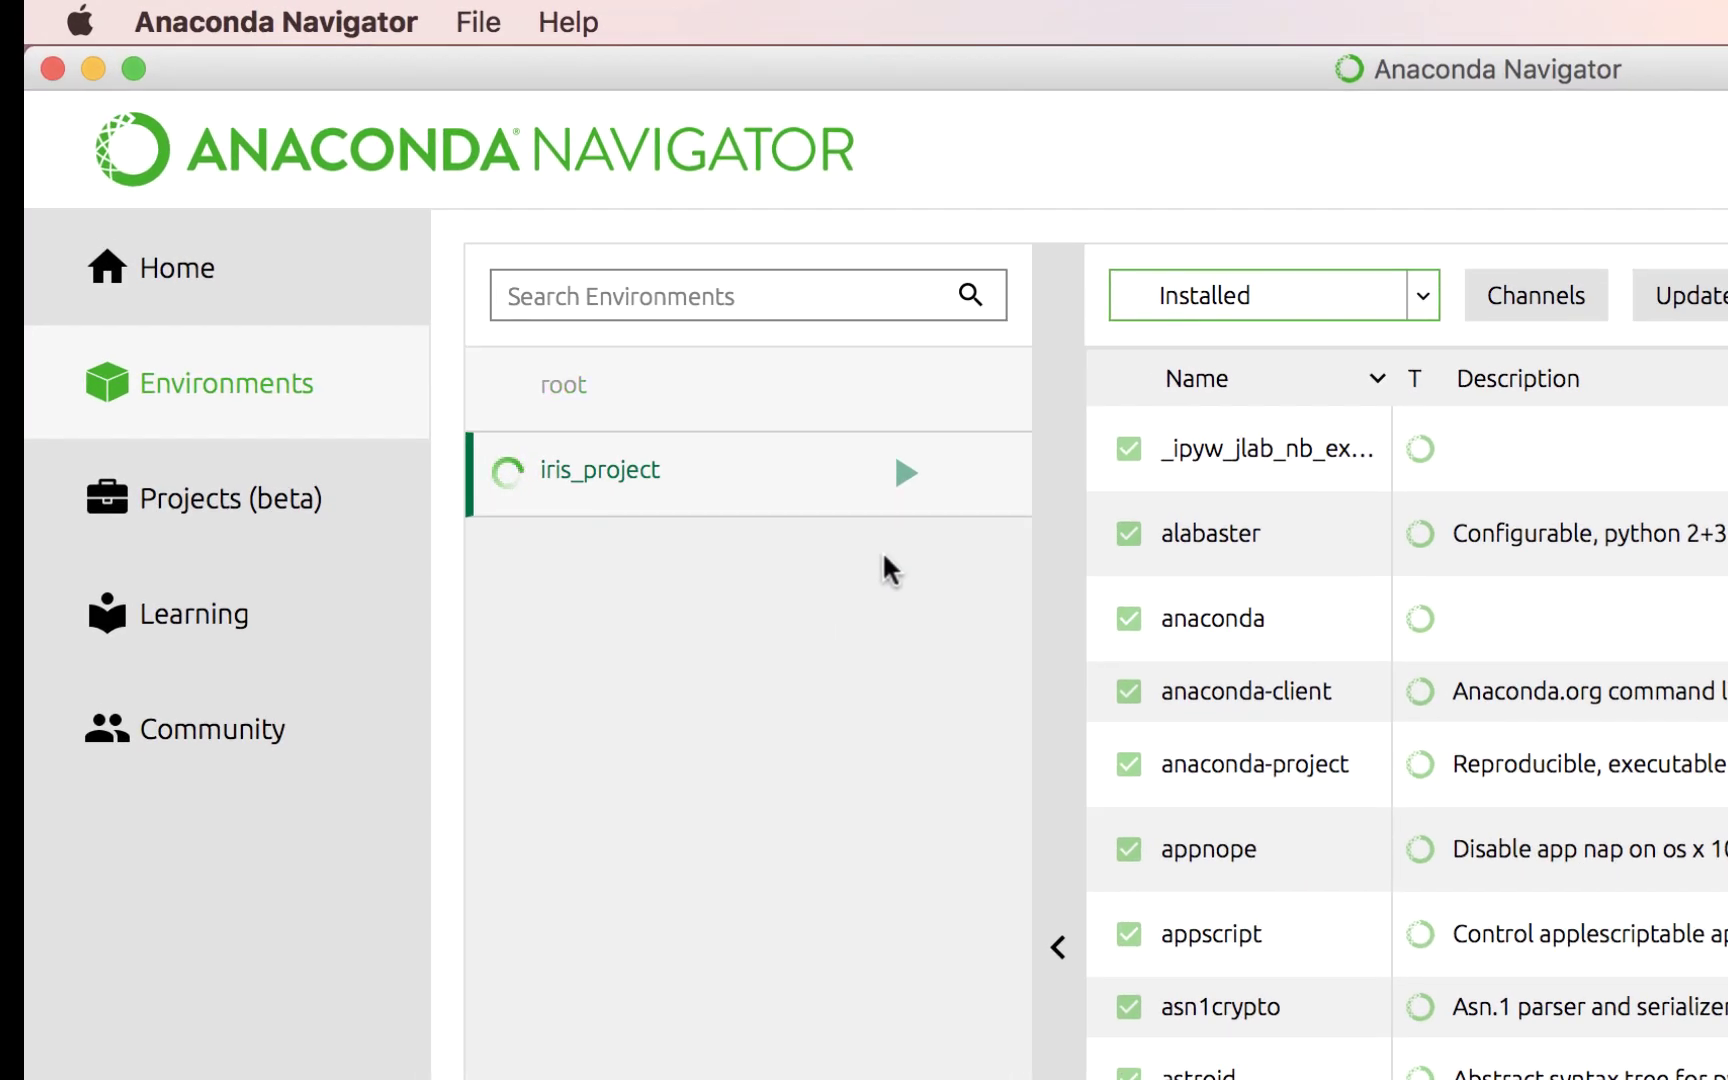
left_click(901, 470)
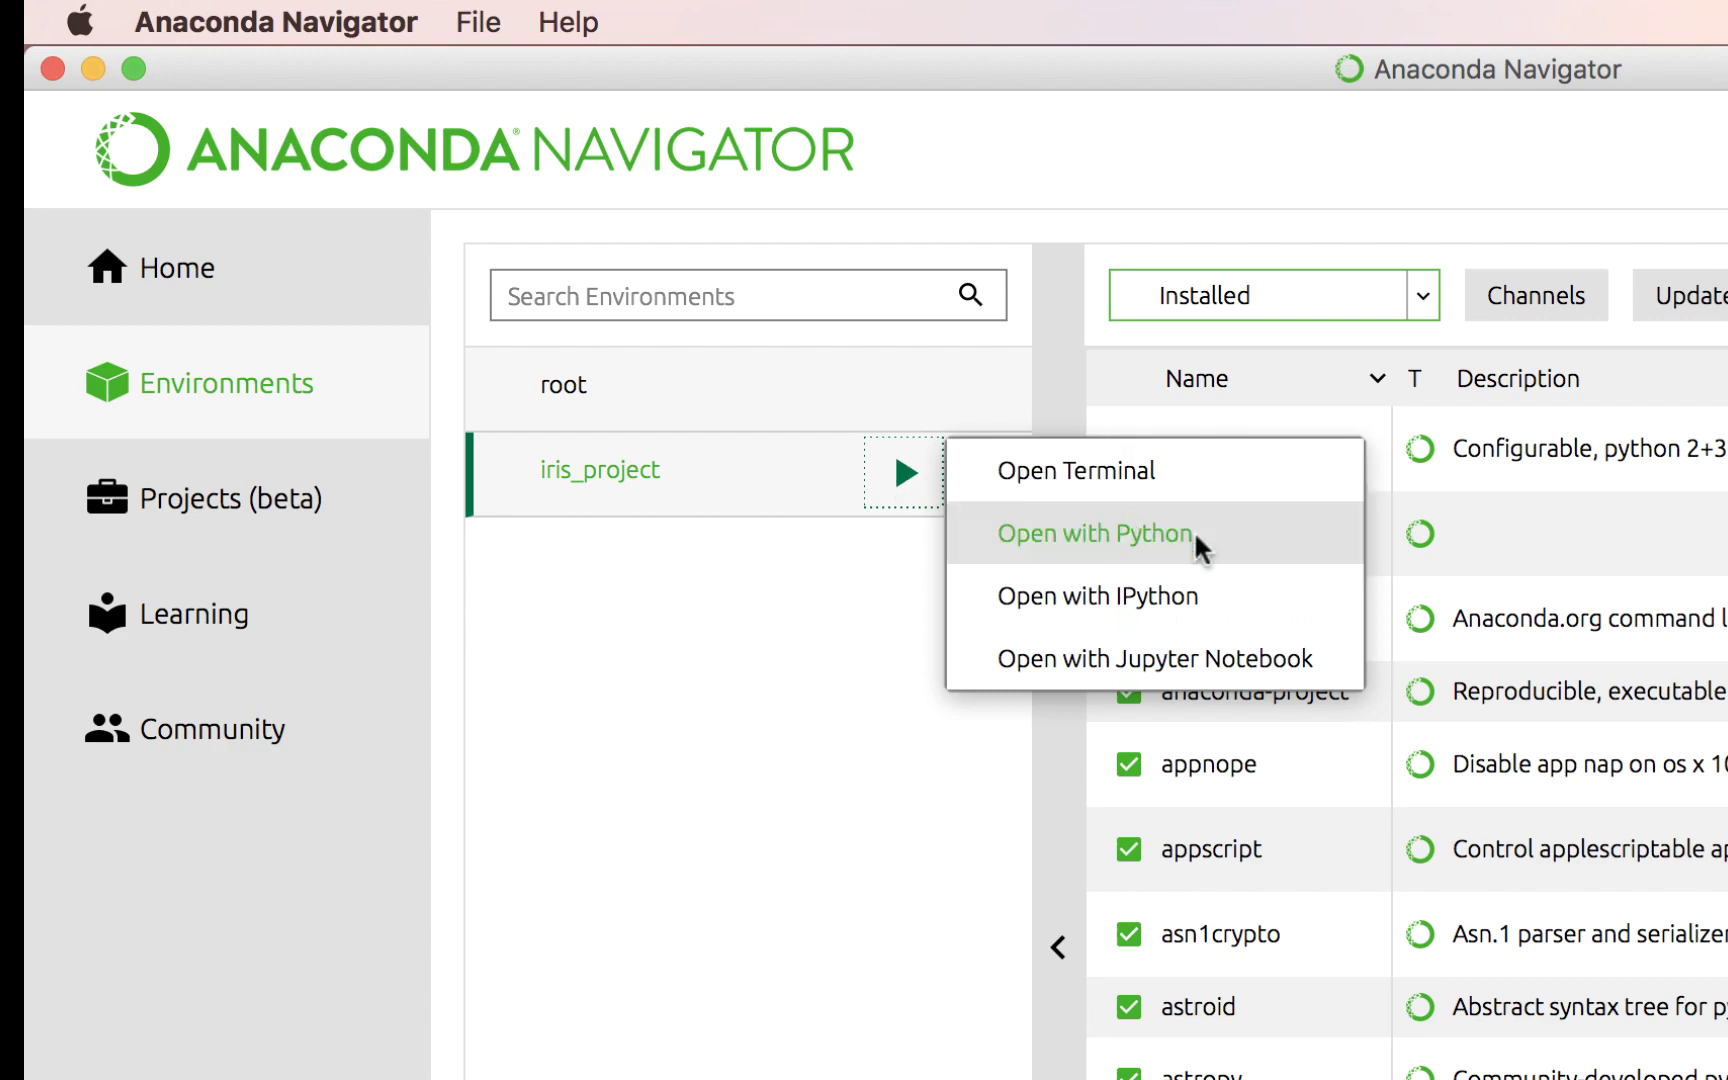
Step: Start Jupyter Notebook from iris_project, open test run.ipynb, and return to the desktop
left_click(1242, 655)
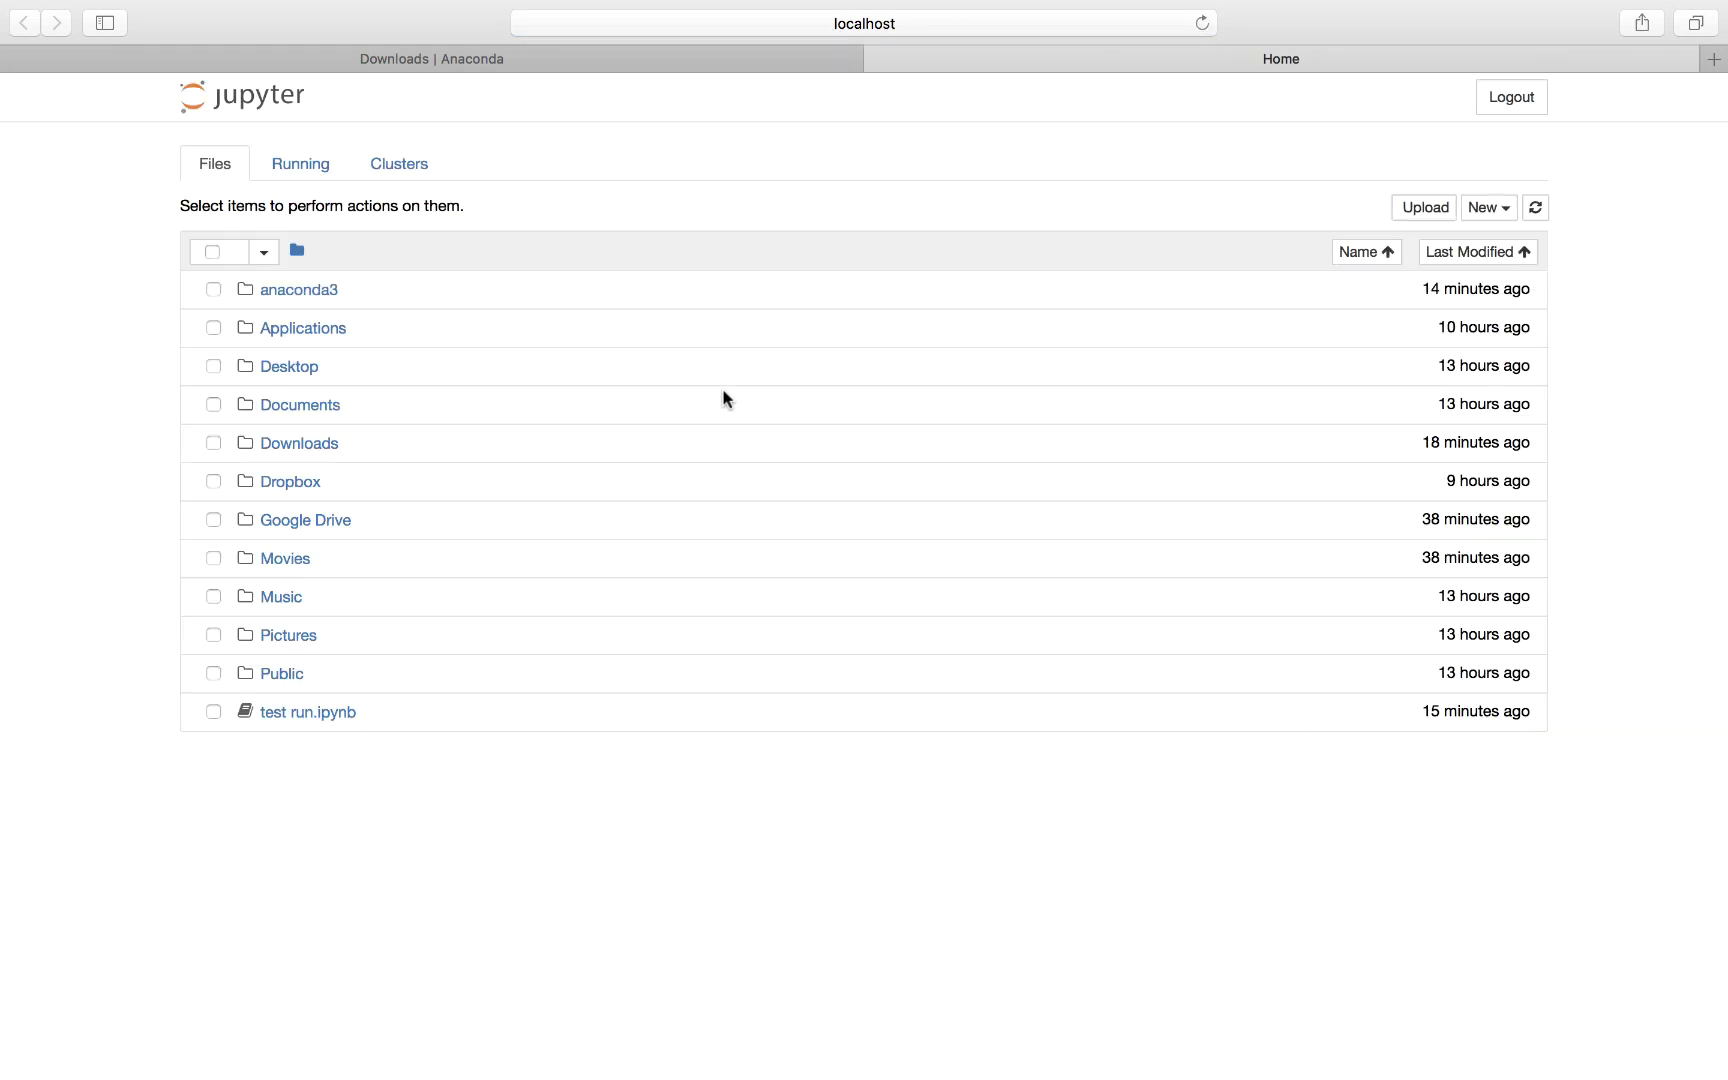
left_click(332, 712)
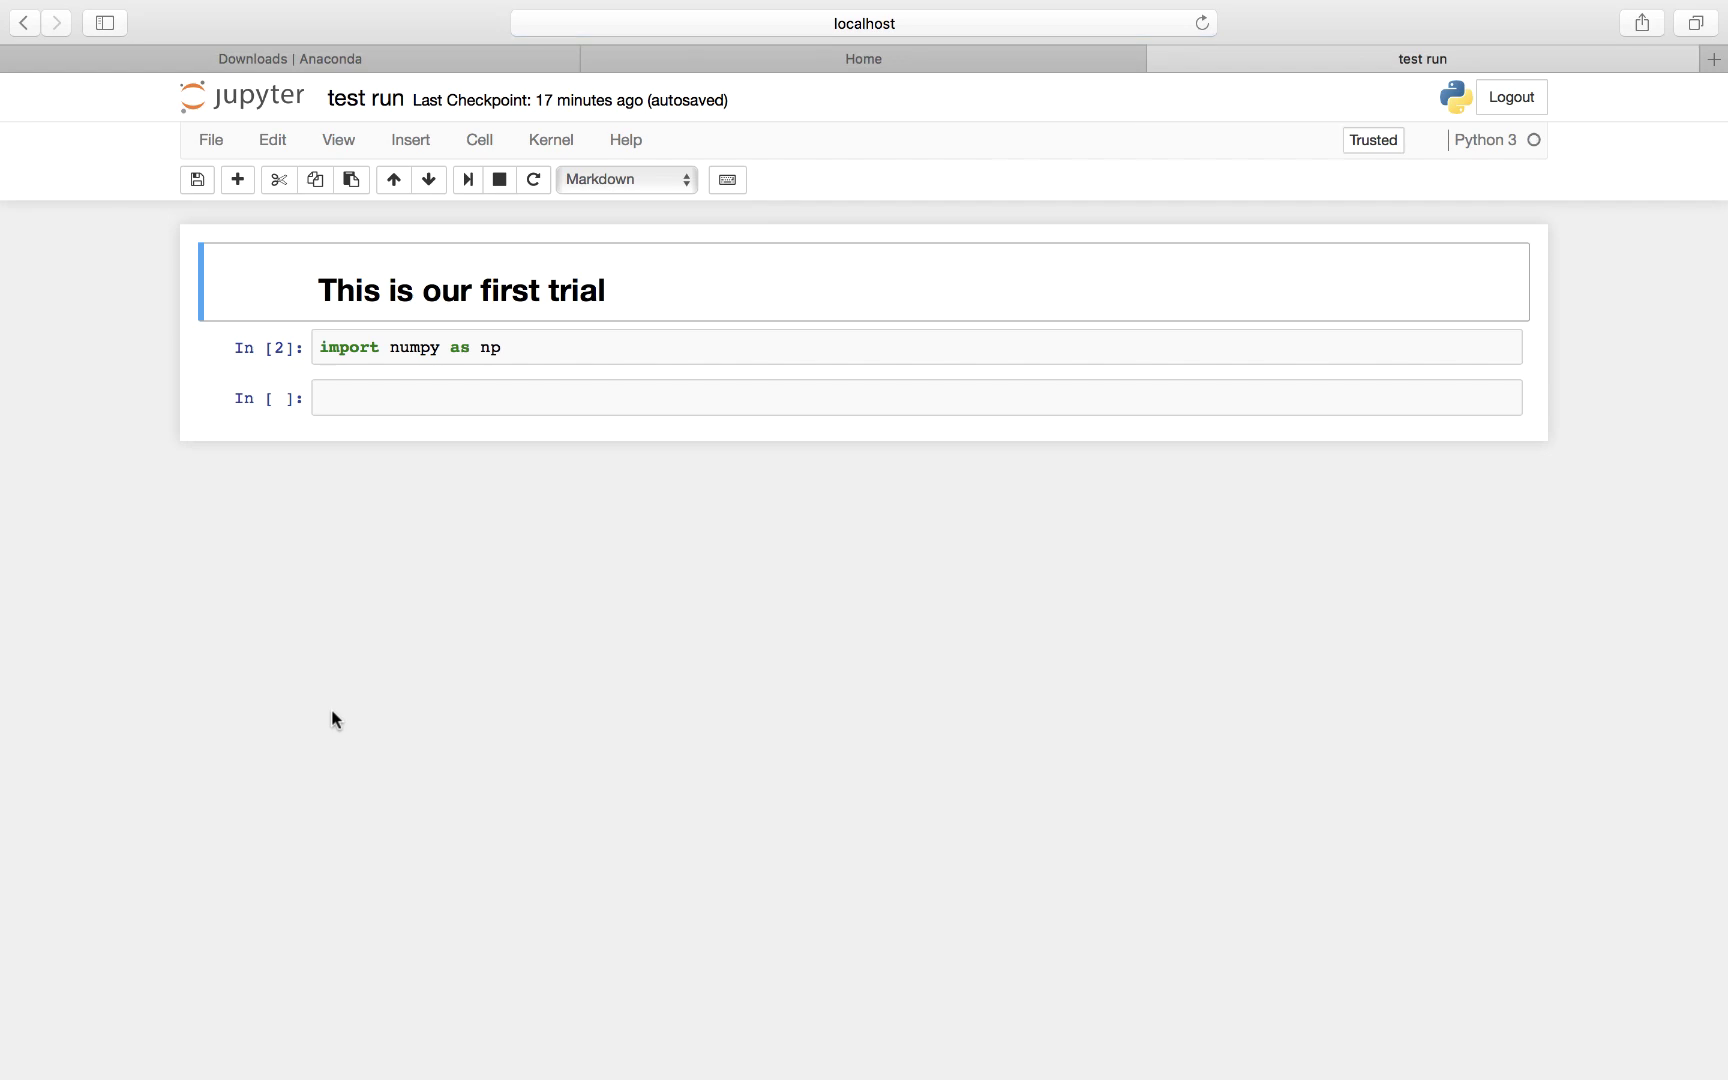
key("ctrl+Left")
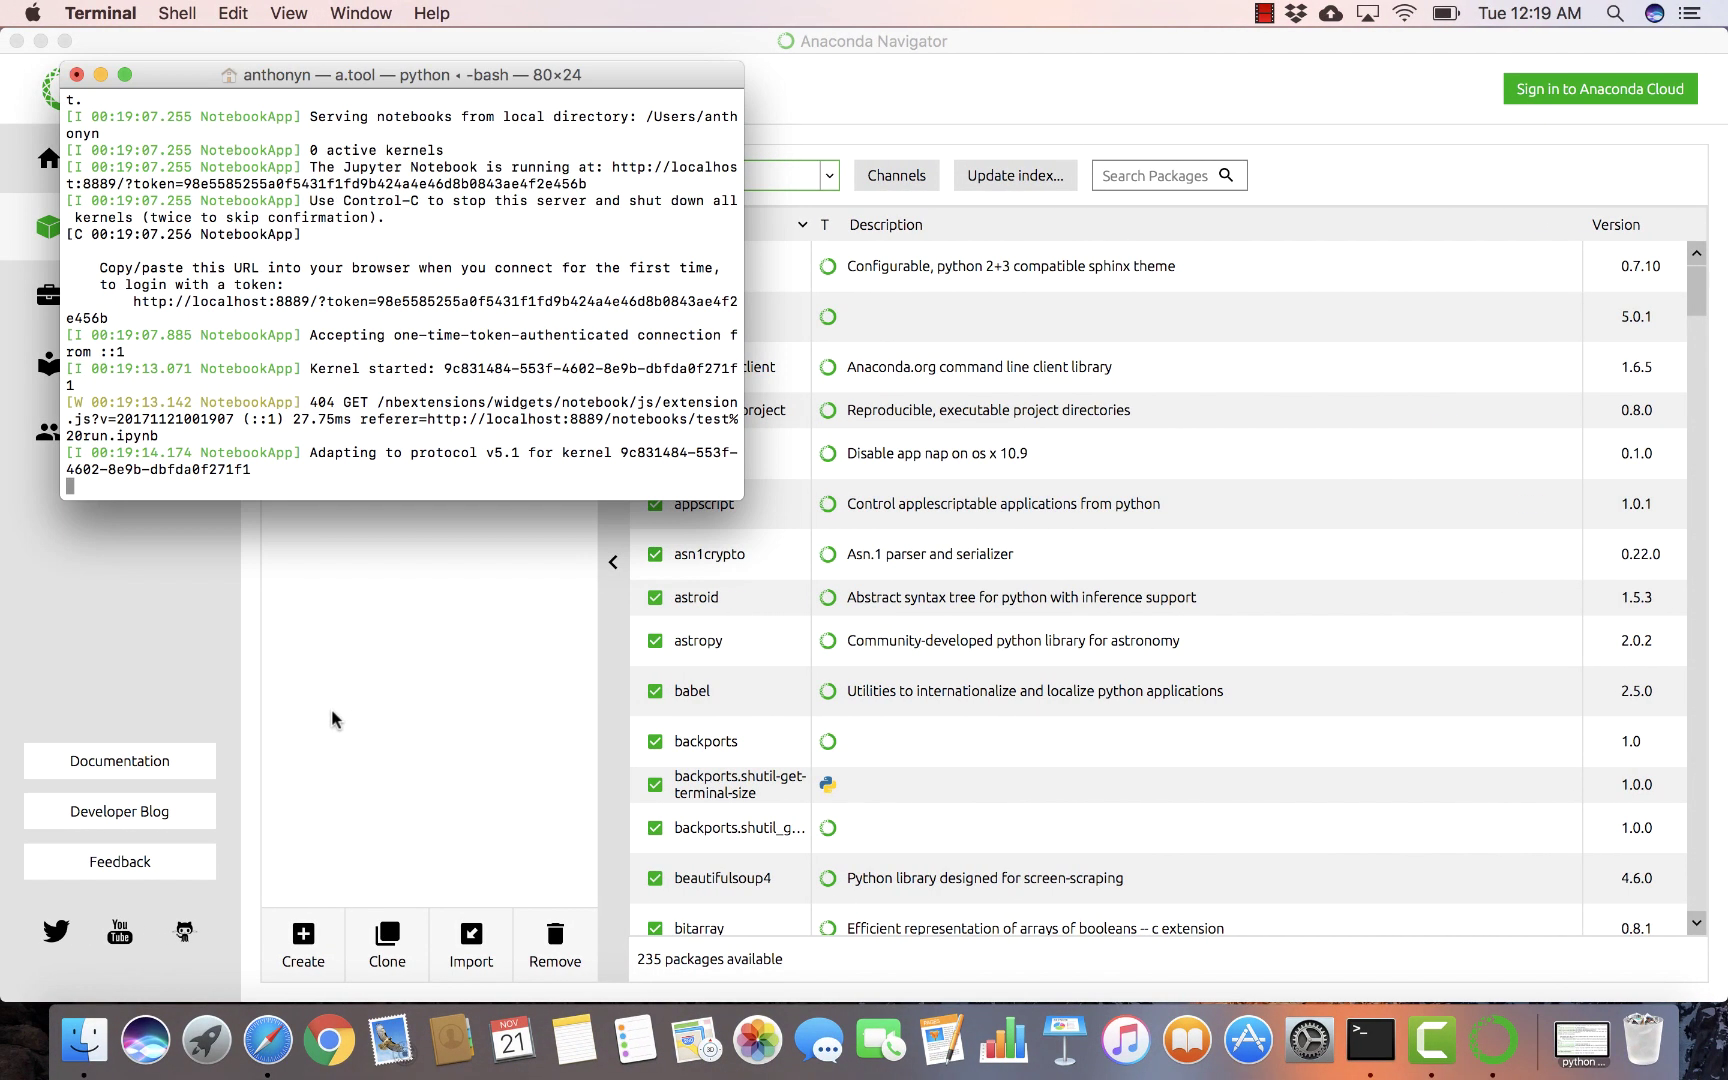
Step: Open a terminal inside the iris_project environment
left_click(101, 75)
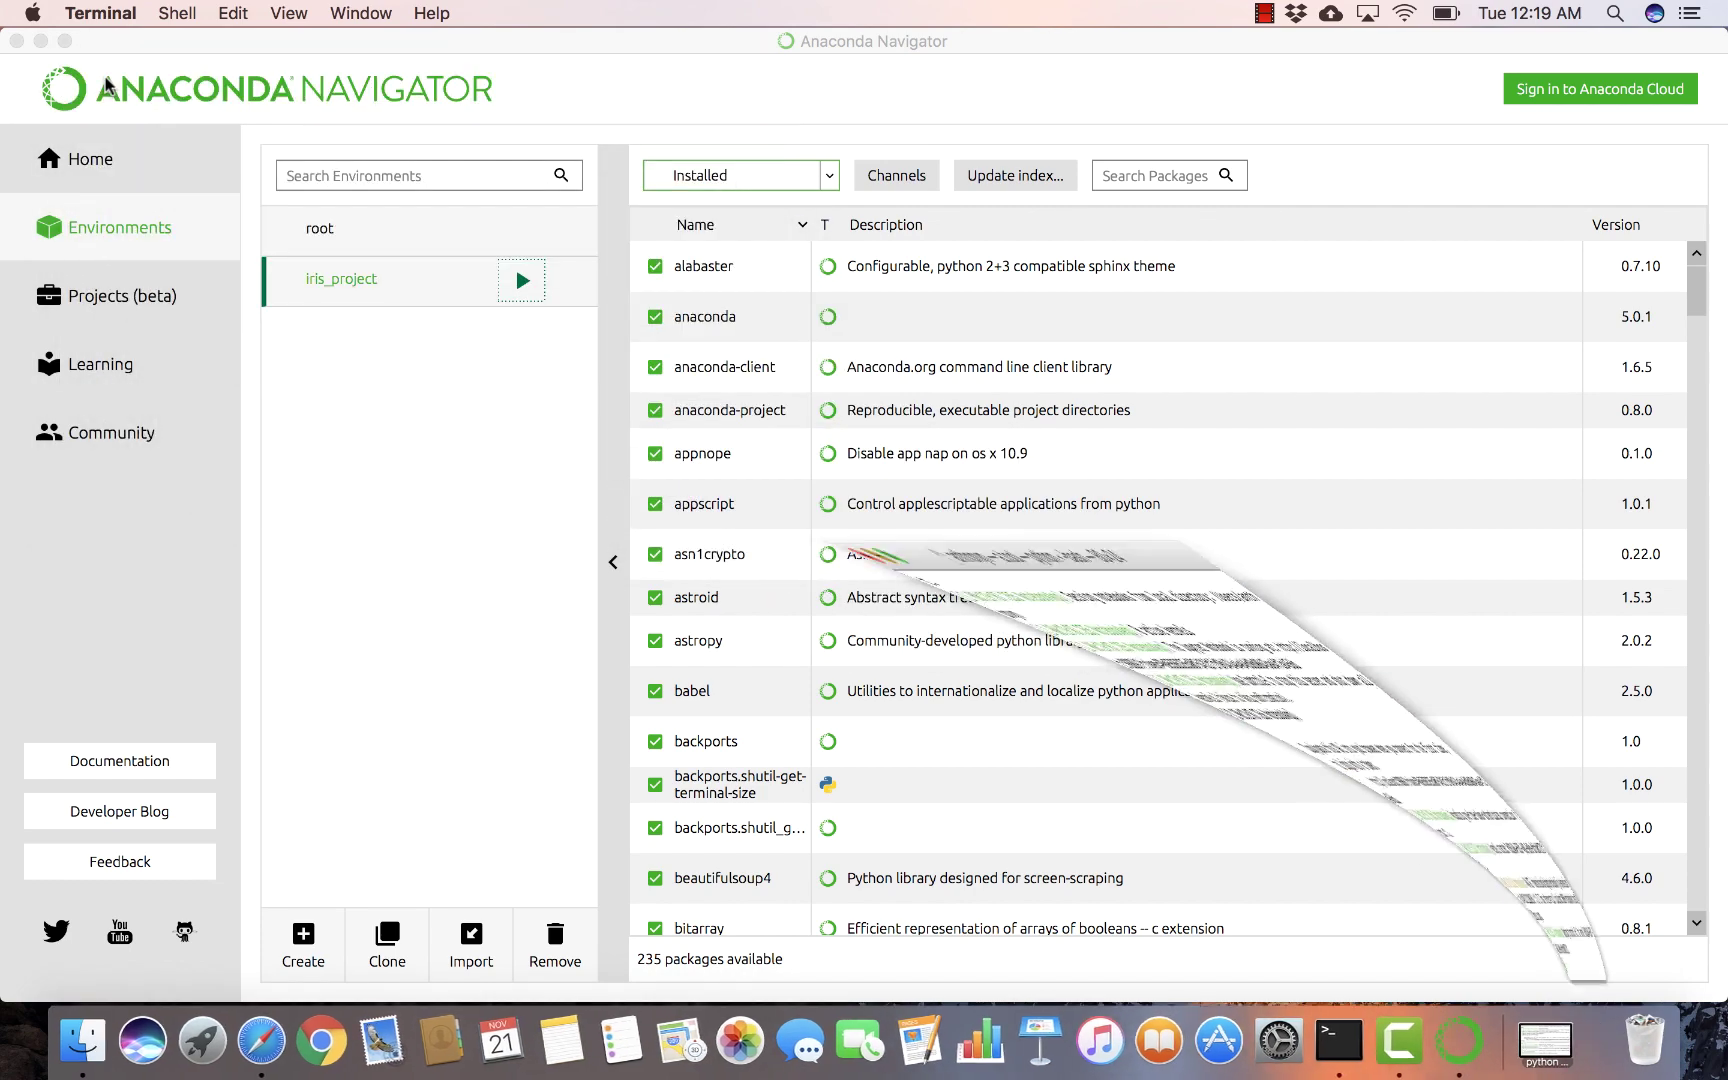
left_click(521, 281)
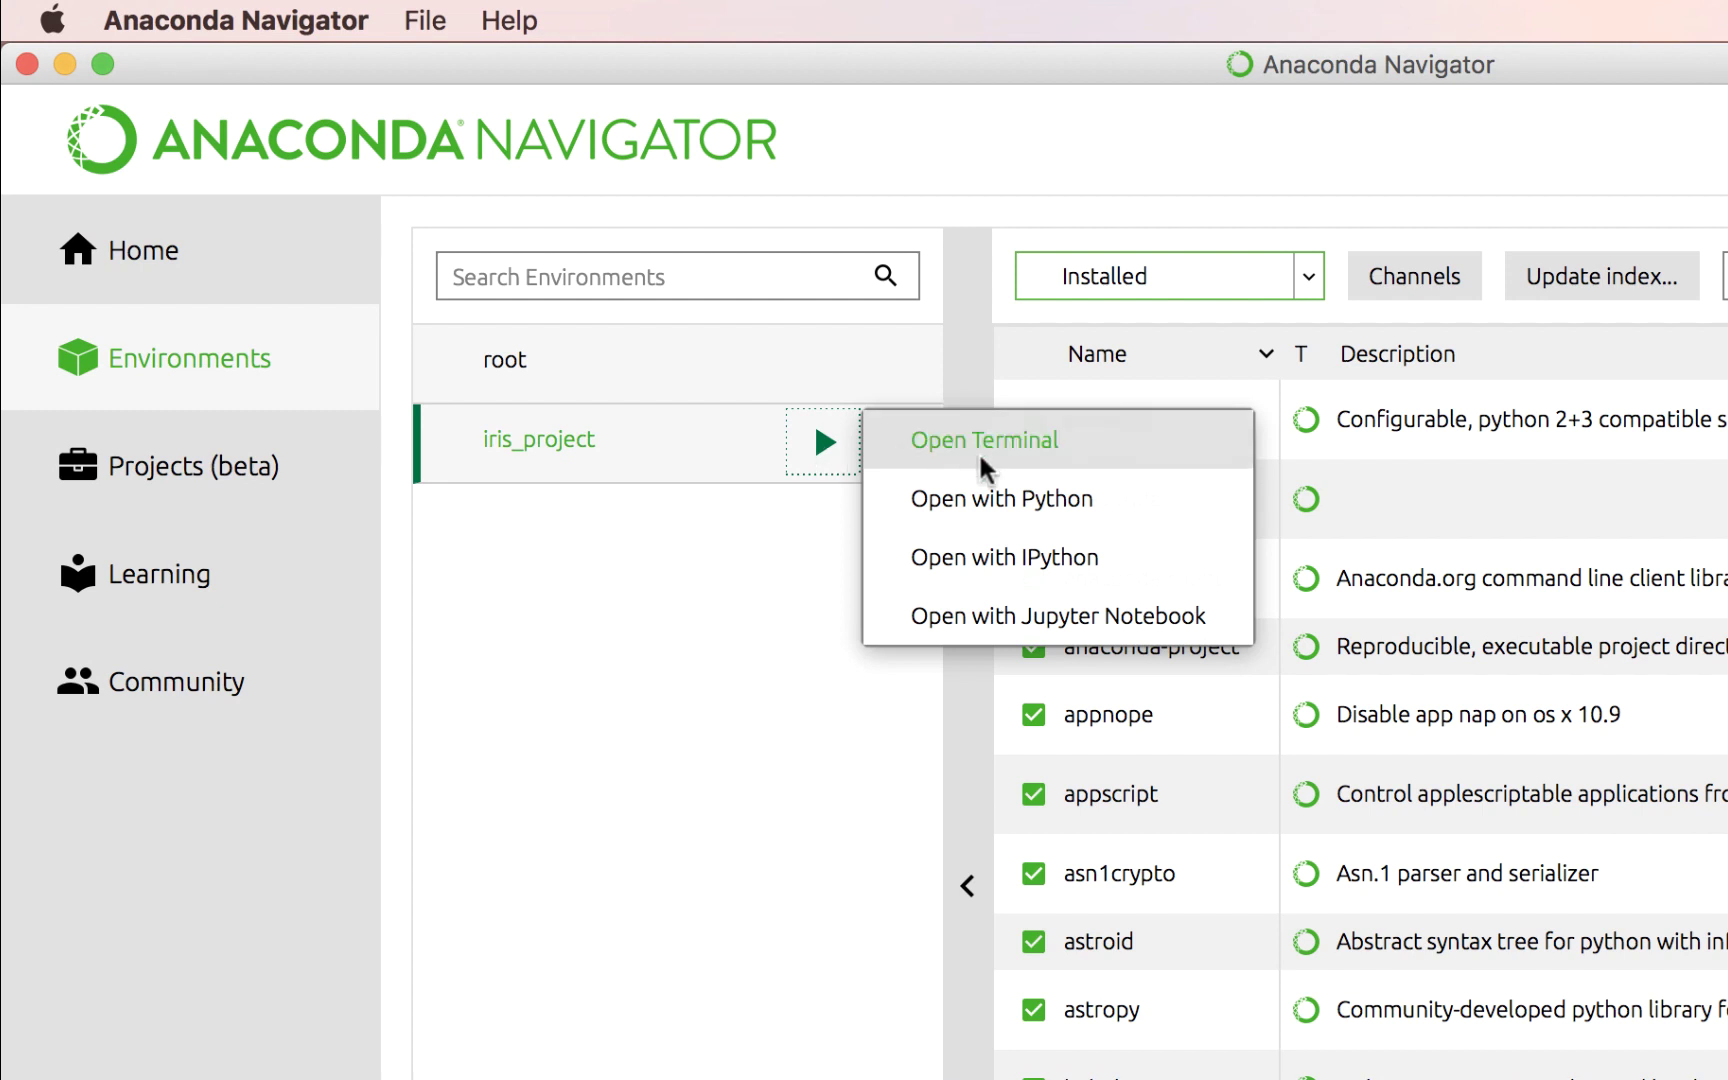
left_click(984, 442)
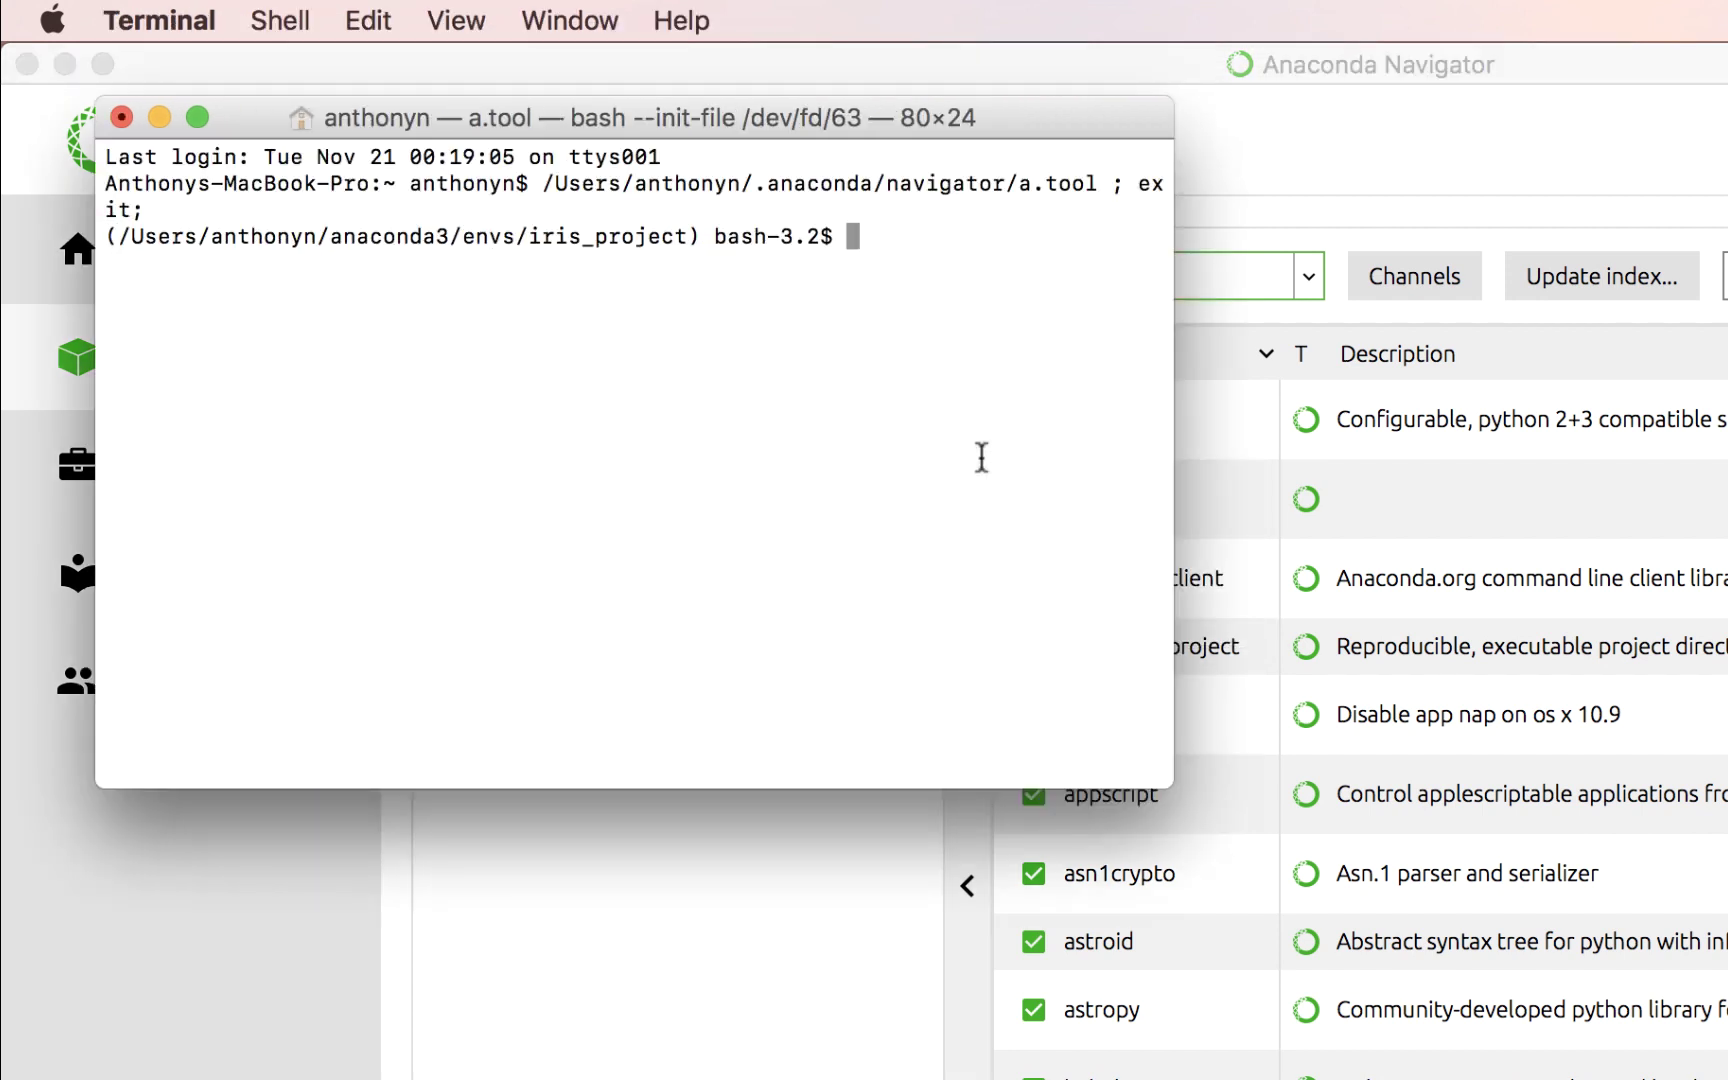
Step: Run the spyder command there and allow python incoming network connections
type("syo")
key("BackSpace")
key("BackSpace")
type("pyder")
key("Return")
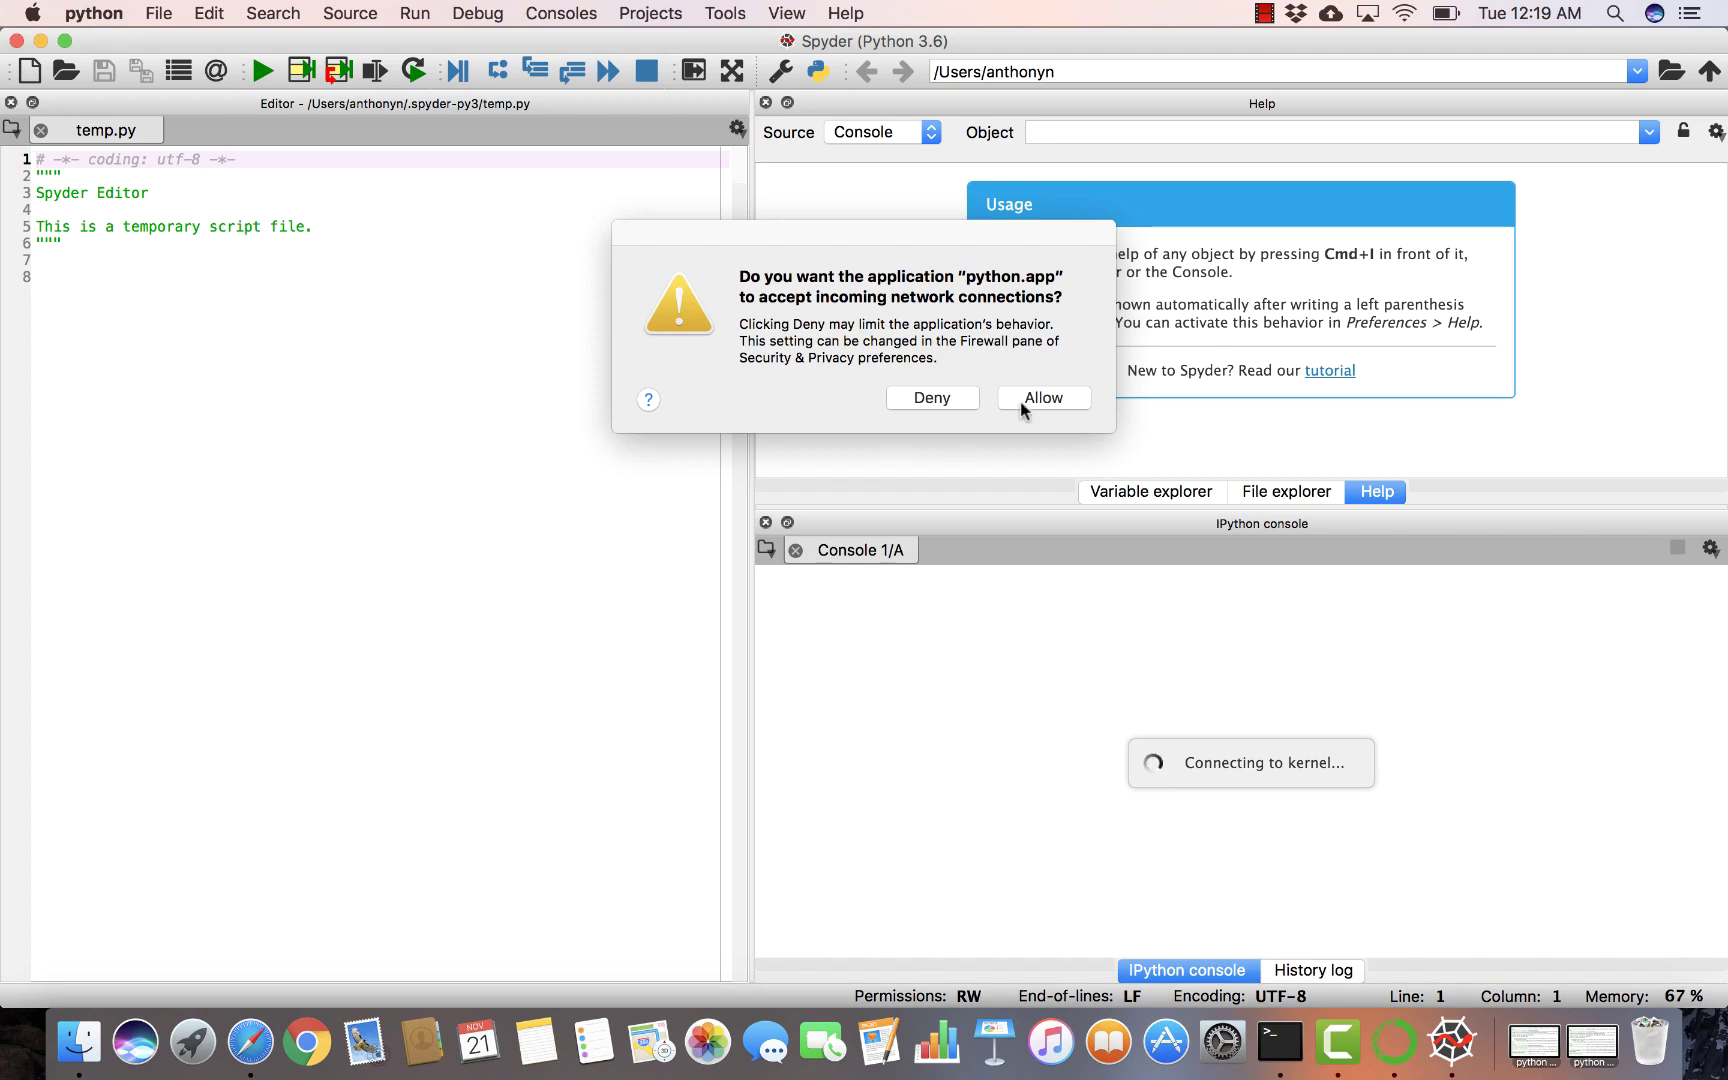
left_click(1049, 398)
key("super+Tab")
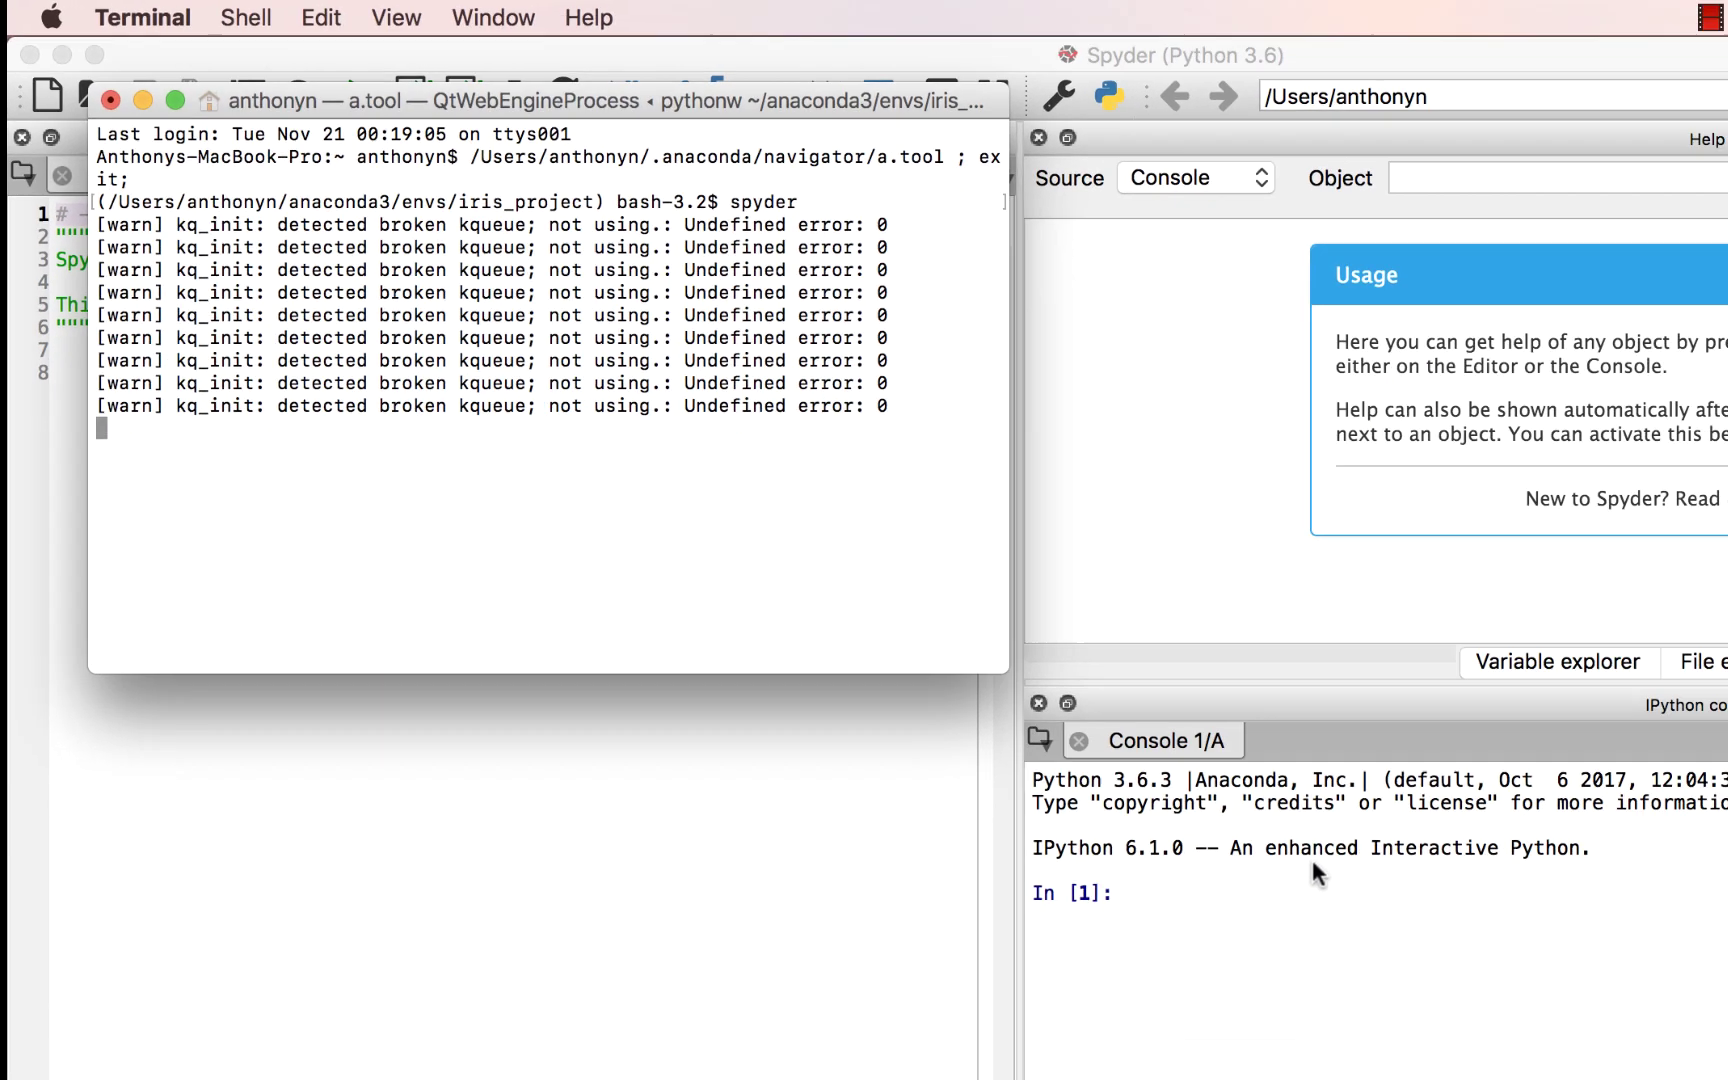
Step: Run 'import pandas' in Spyder's IPython console
left_click(1311, 864)
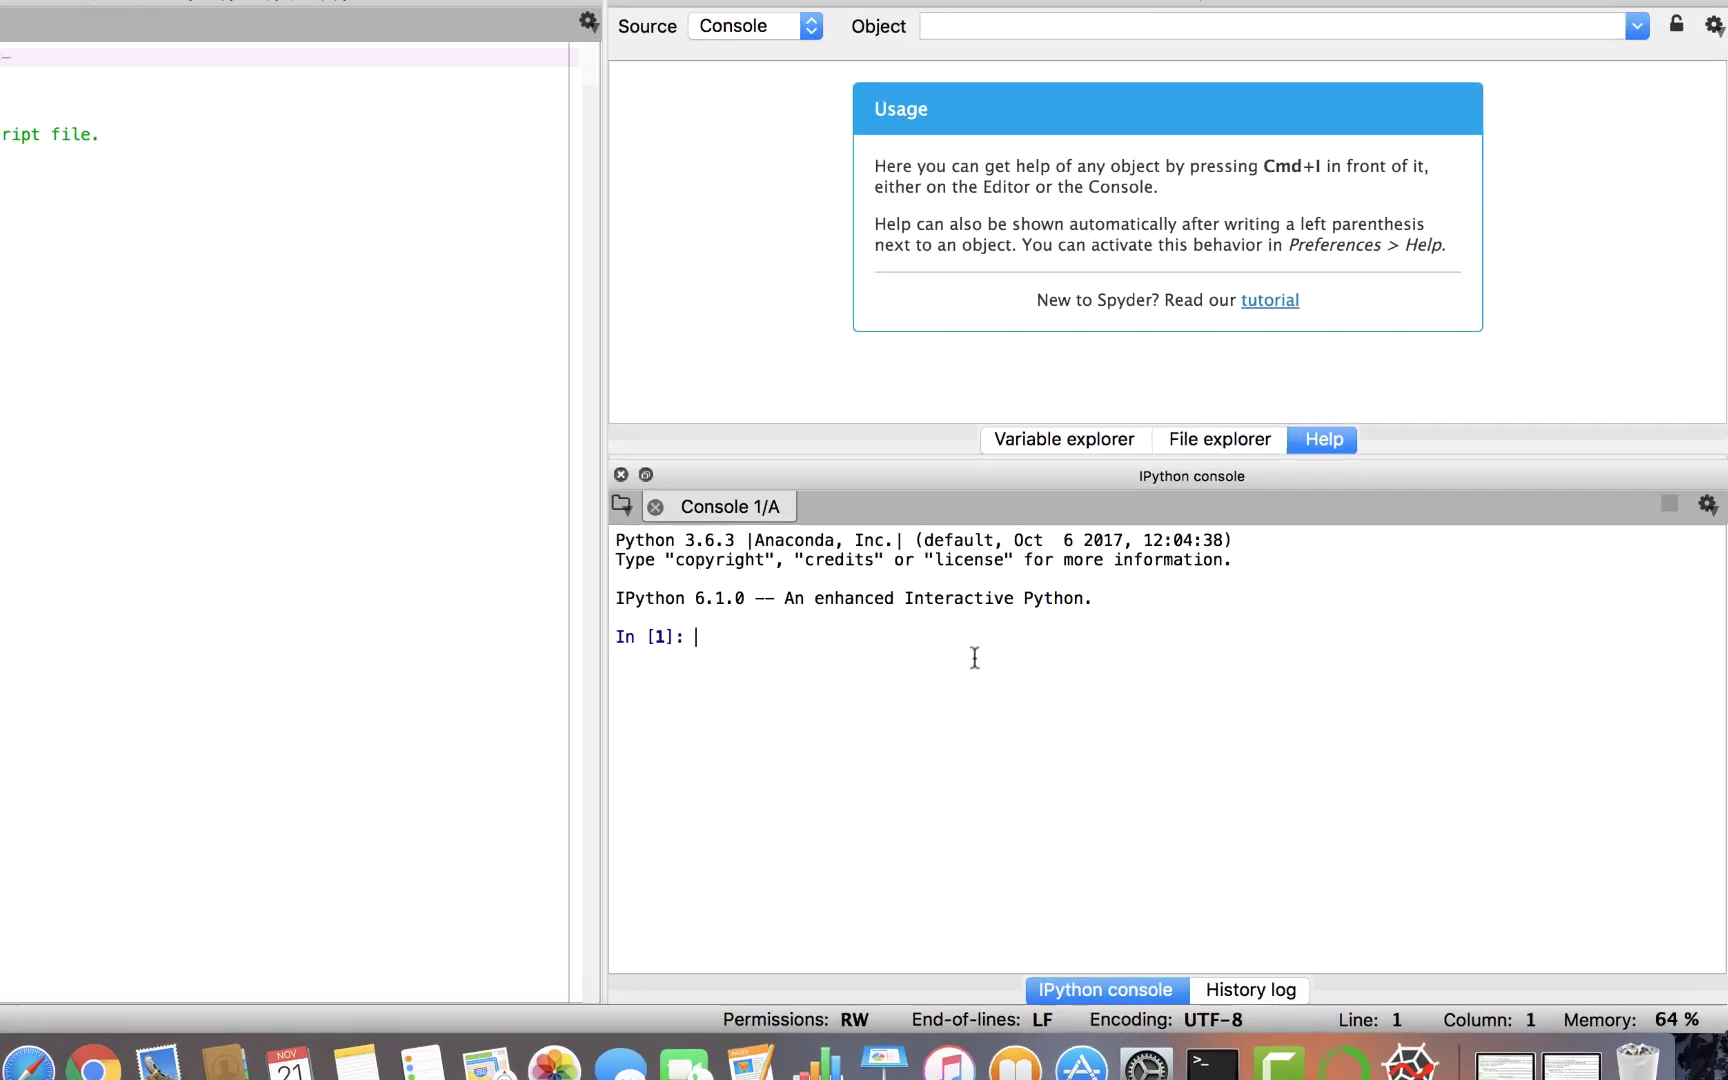
type("imprt==")
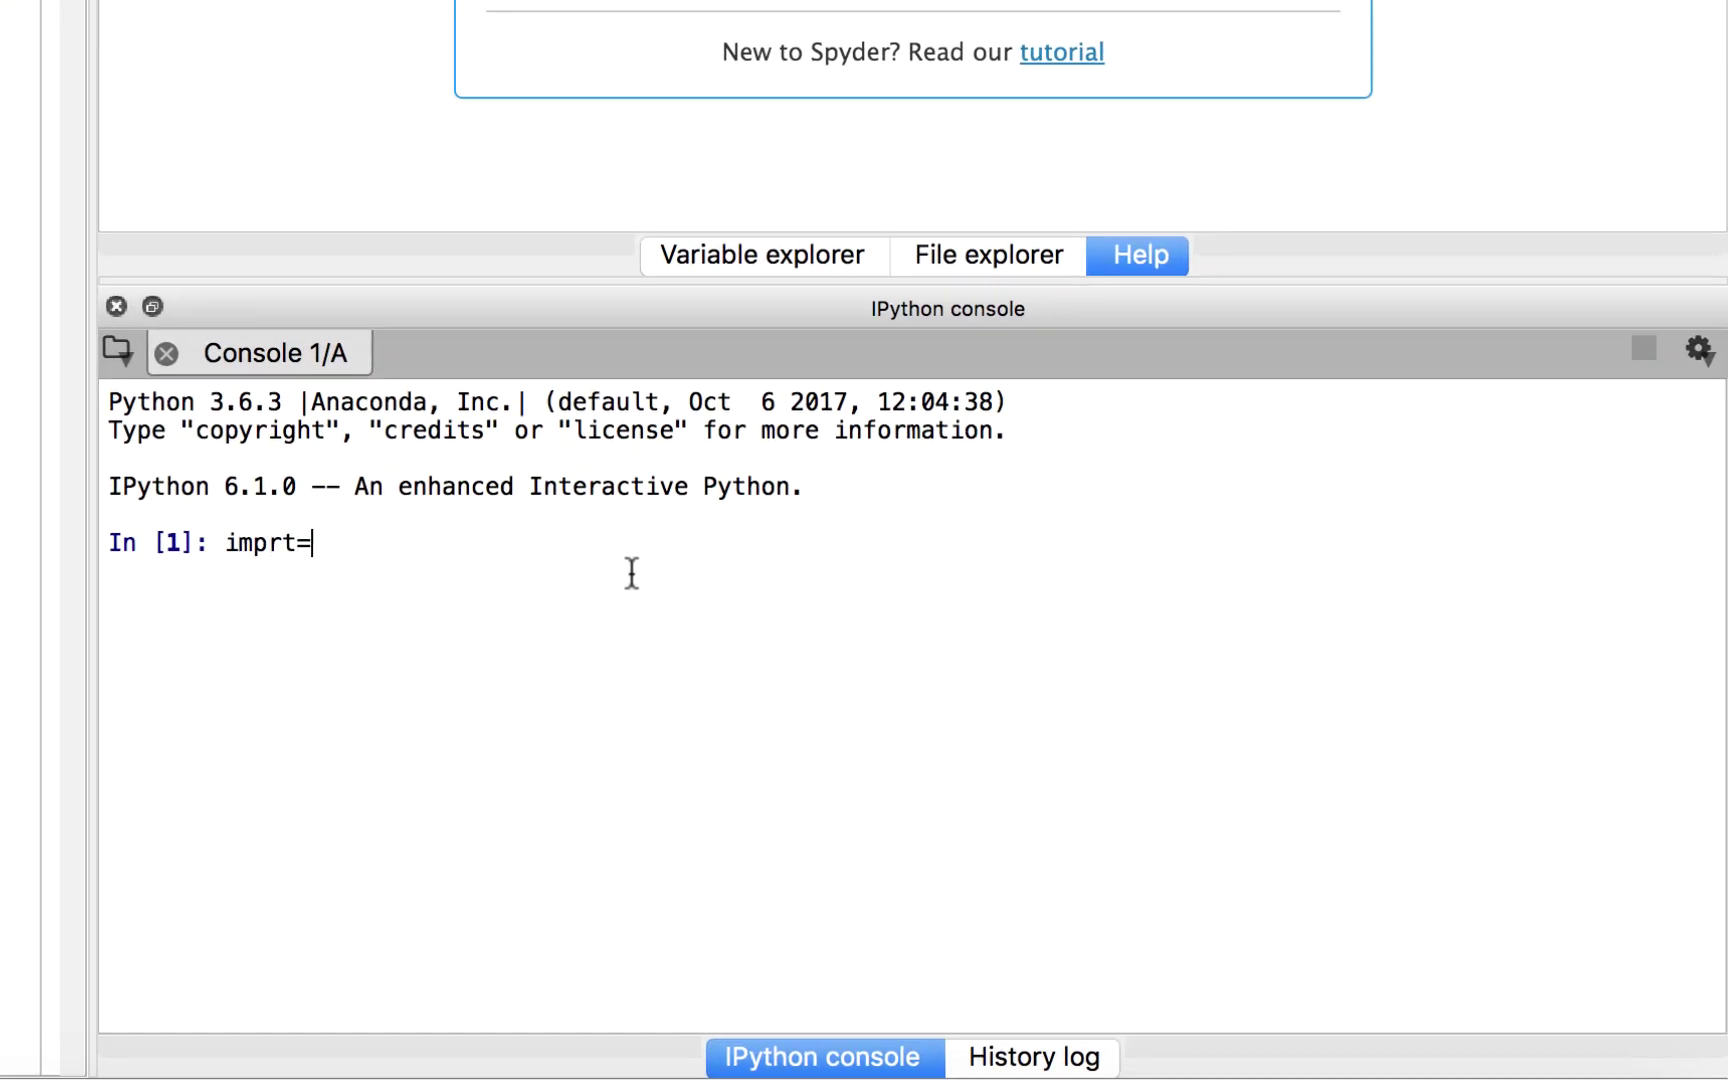
key("BackSpace")
key("BackSpace")
key("BackSpace")
key("BackSpace")
type("ort pandas")
key("Return")
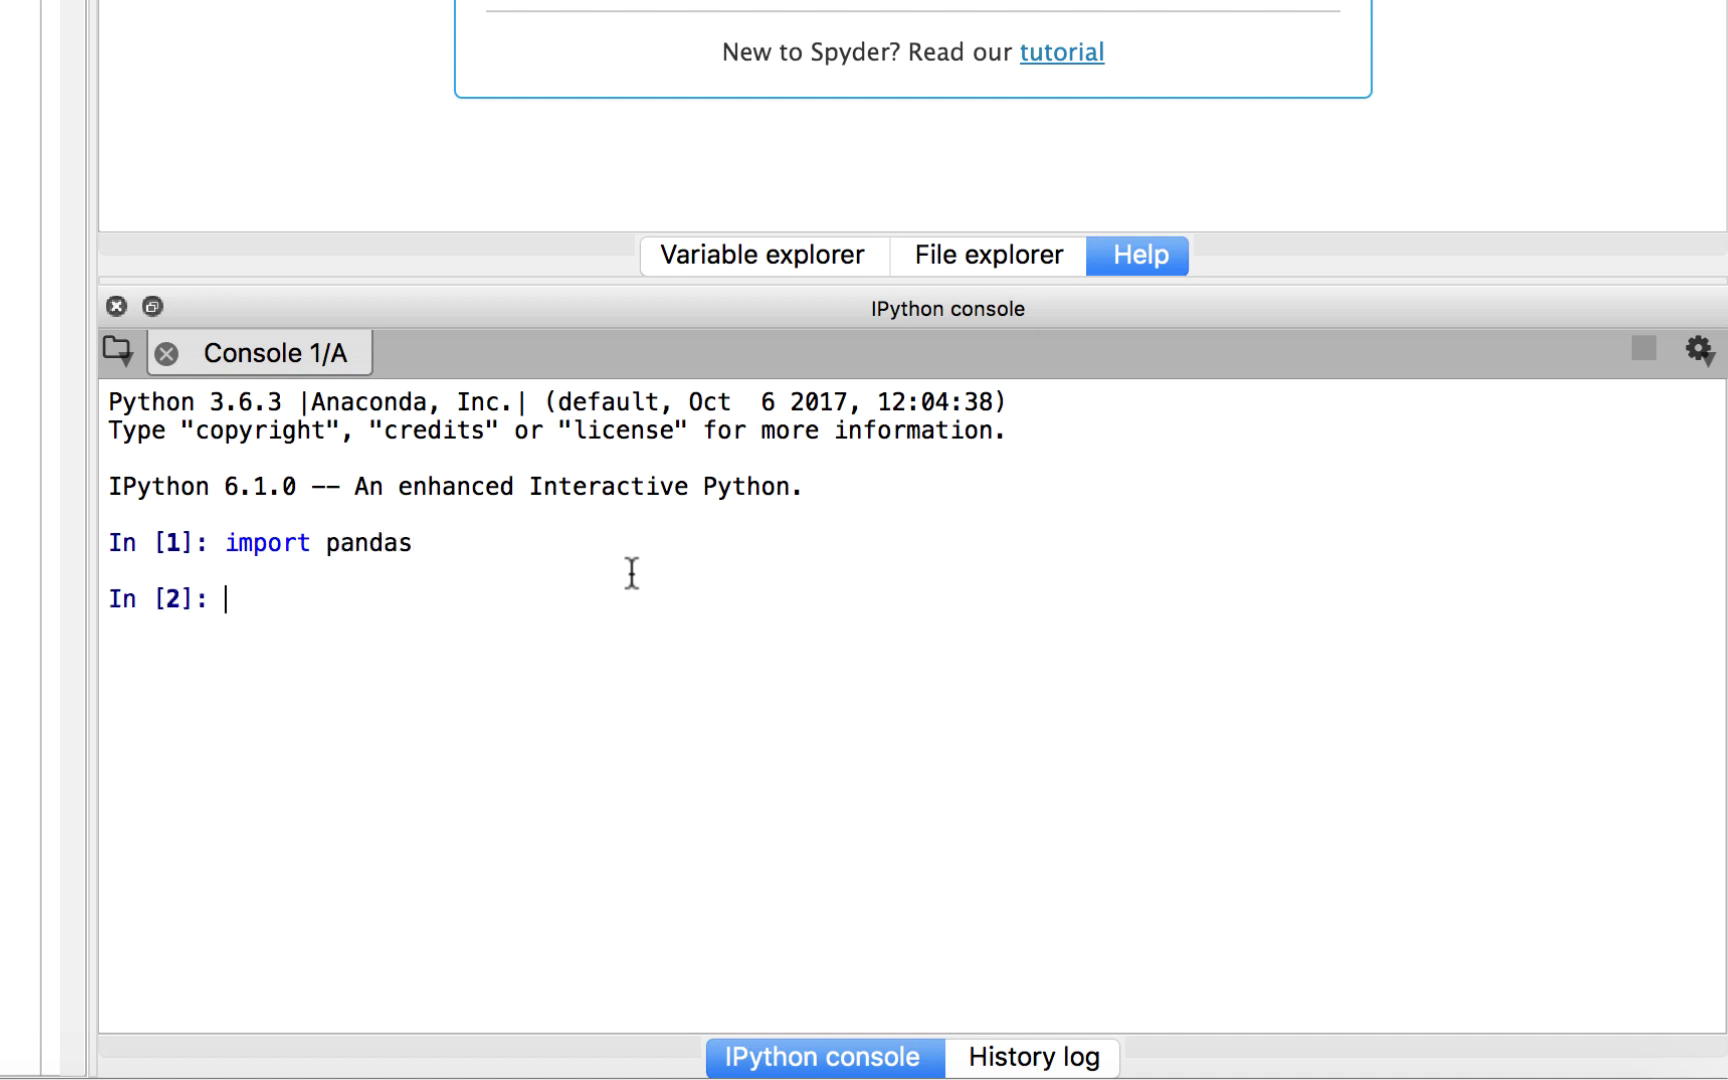
Step: List the pandas.read_ functions via tab completion
type("pandas.read")
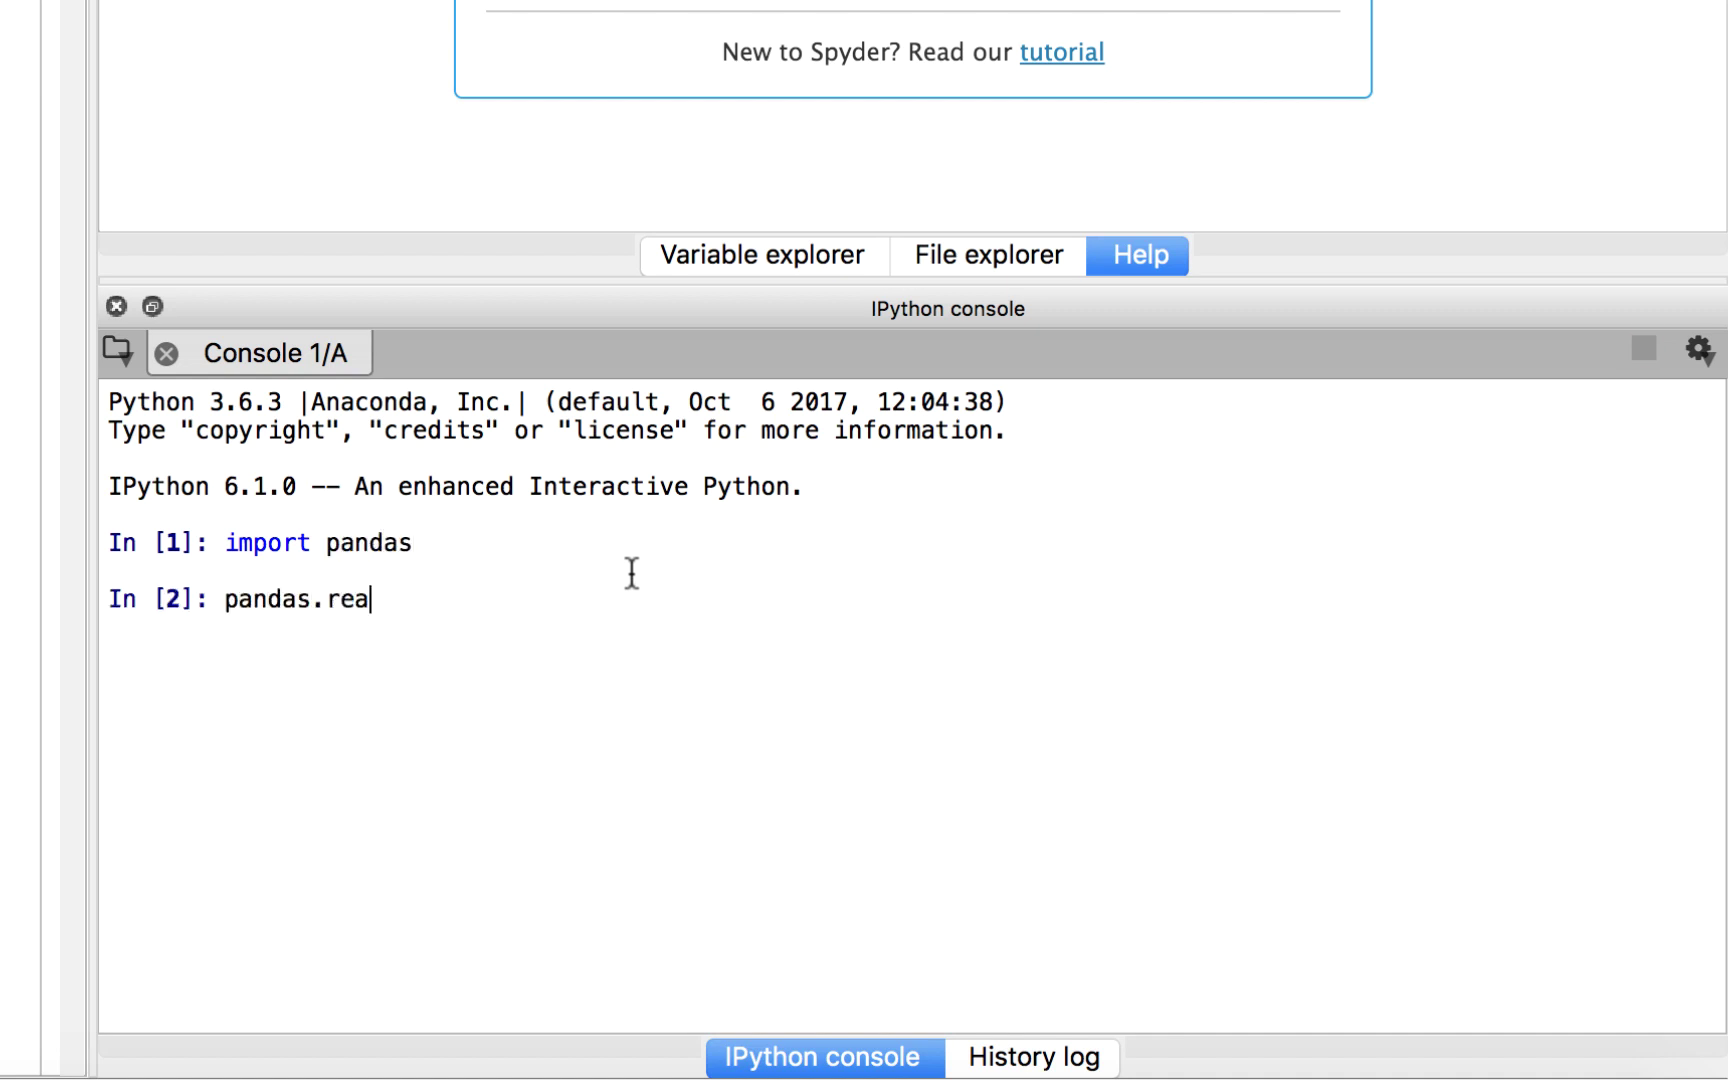
key("Tab")
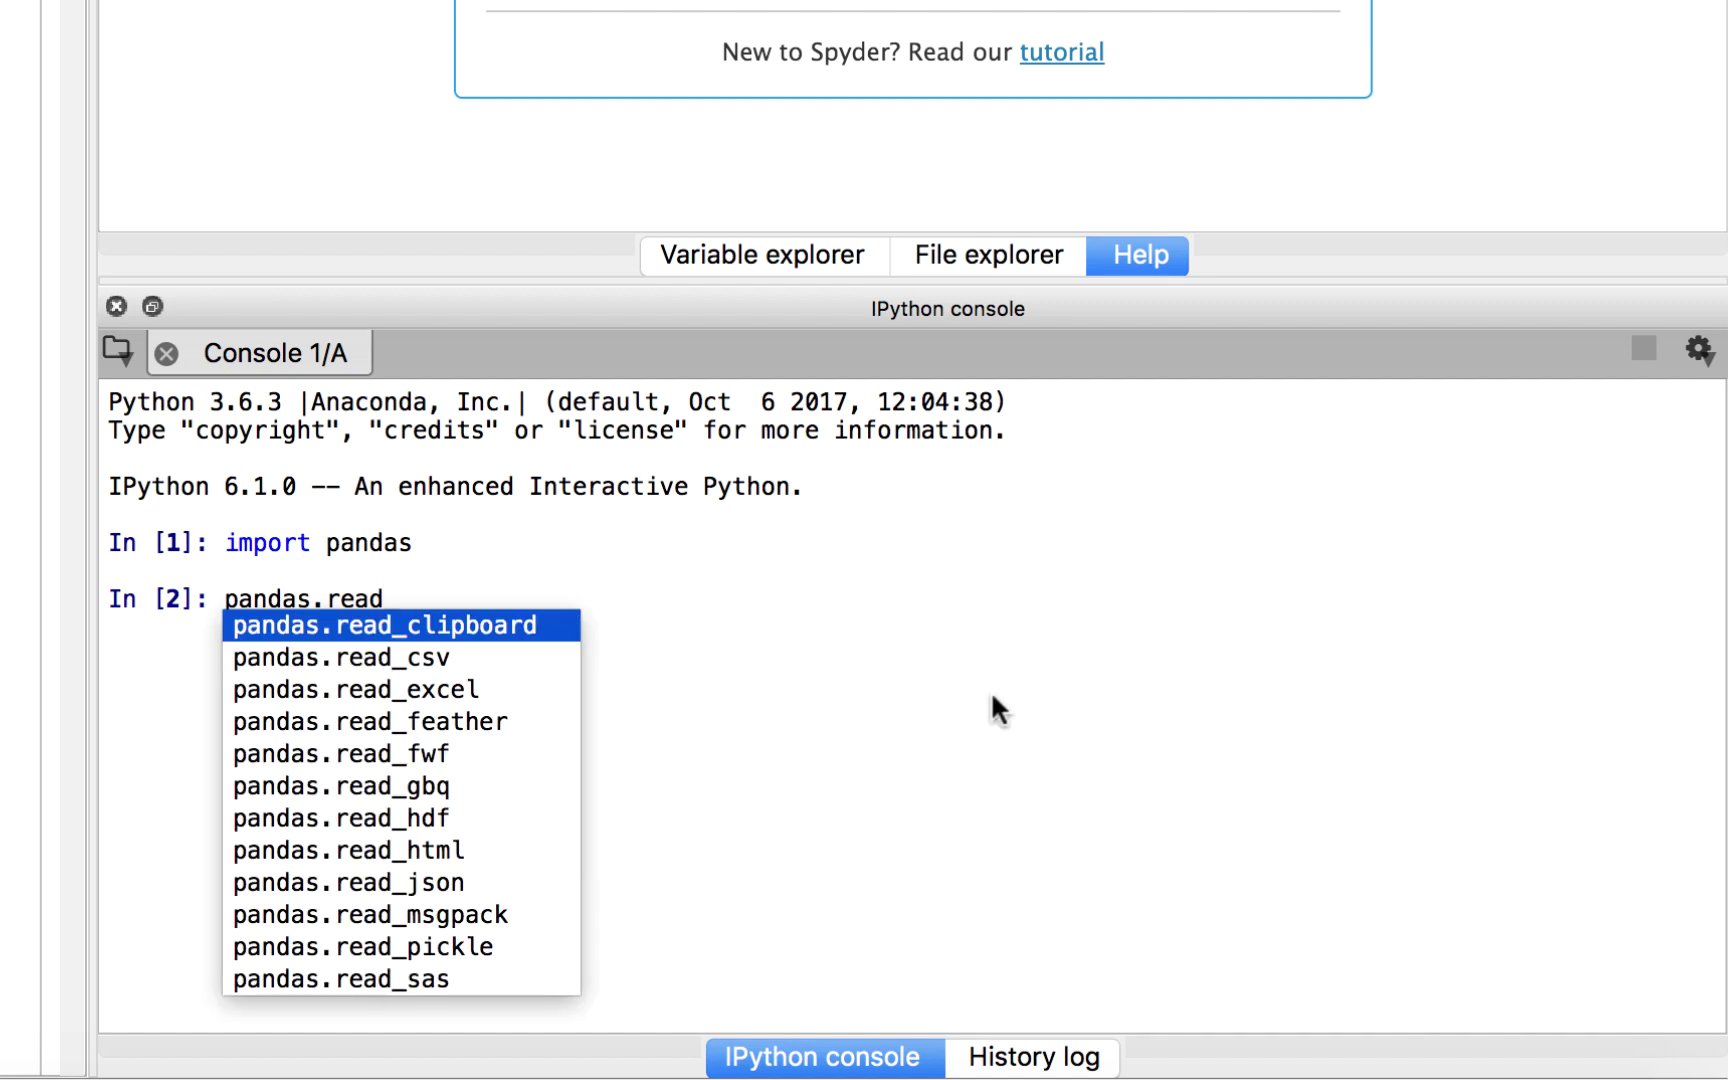
type("_")
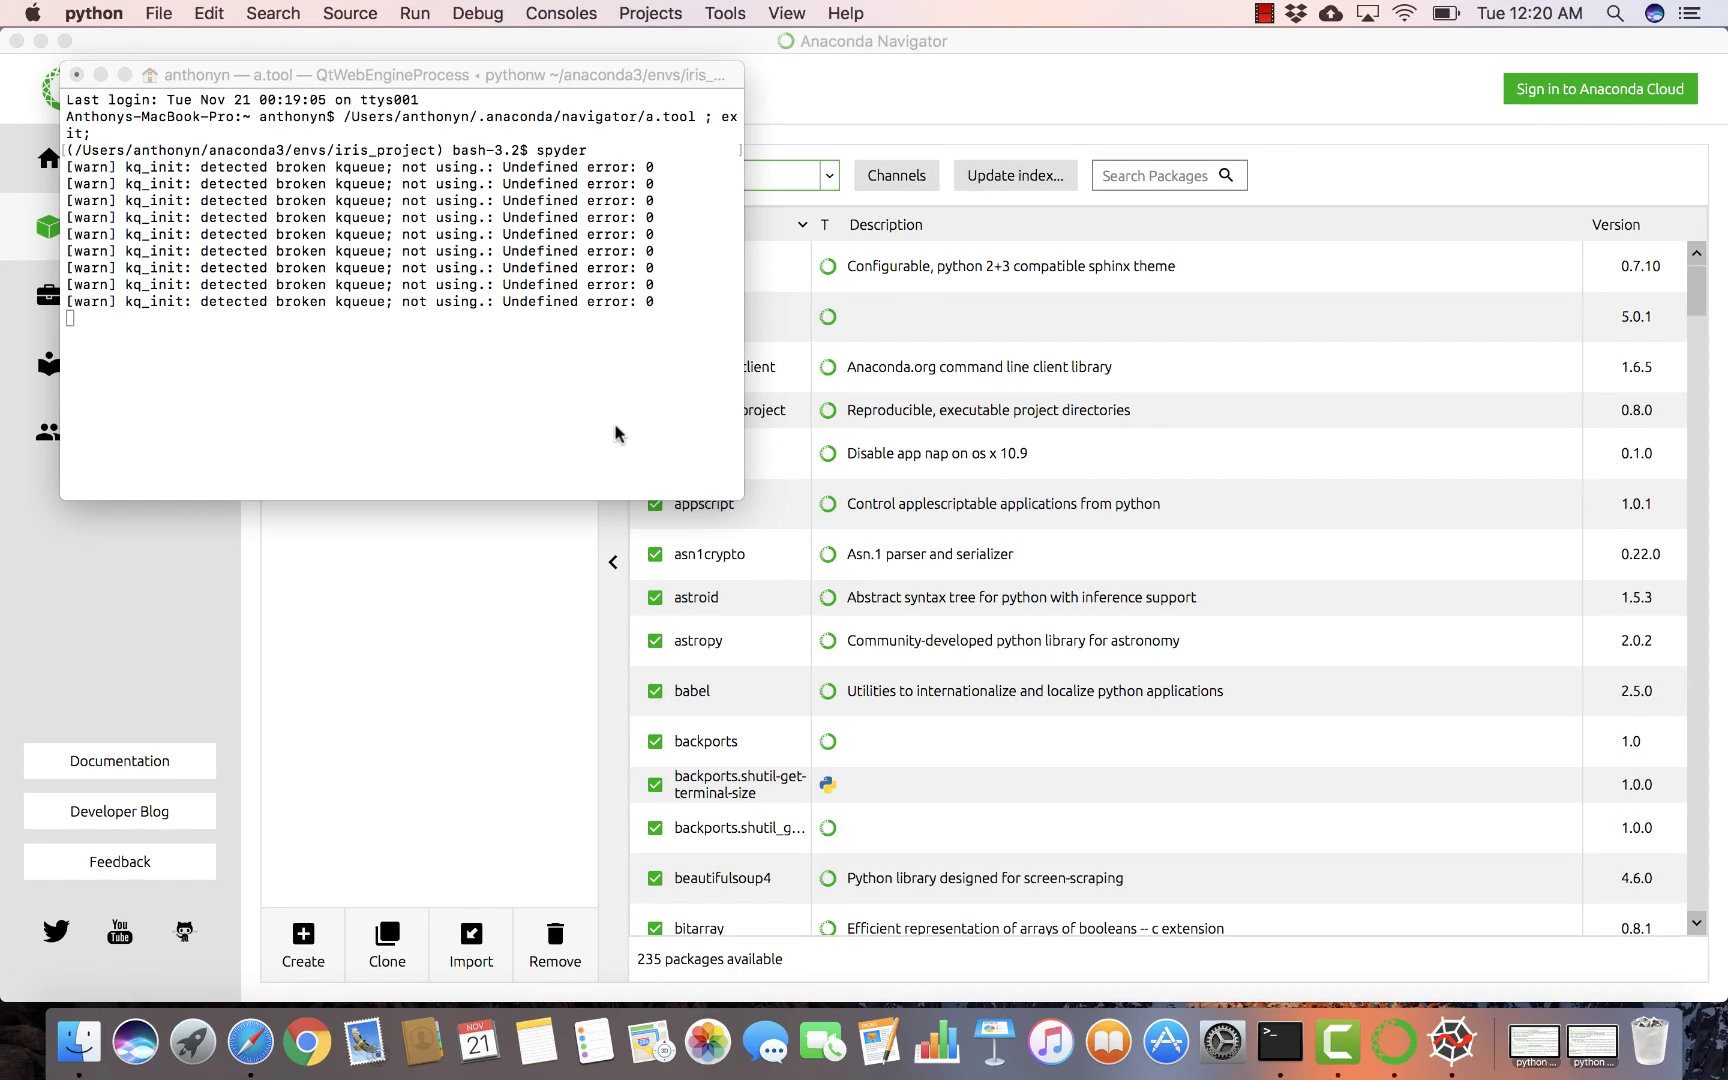
Step: Close the Terminal running Spyder, terminating its processes, and return to Anaconda Navigator
left_click(75, 74)
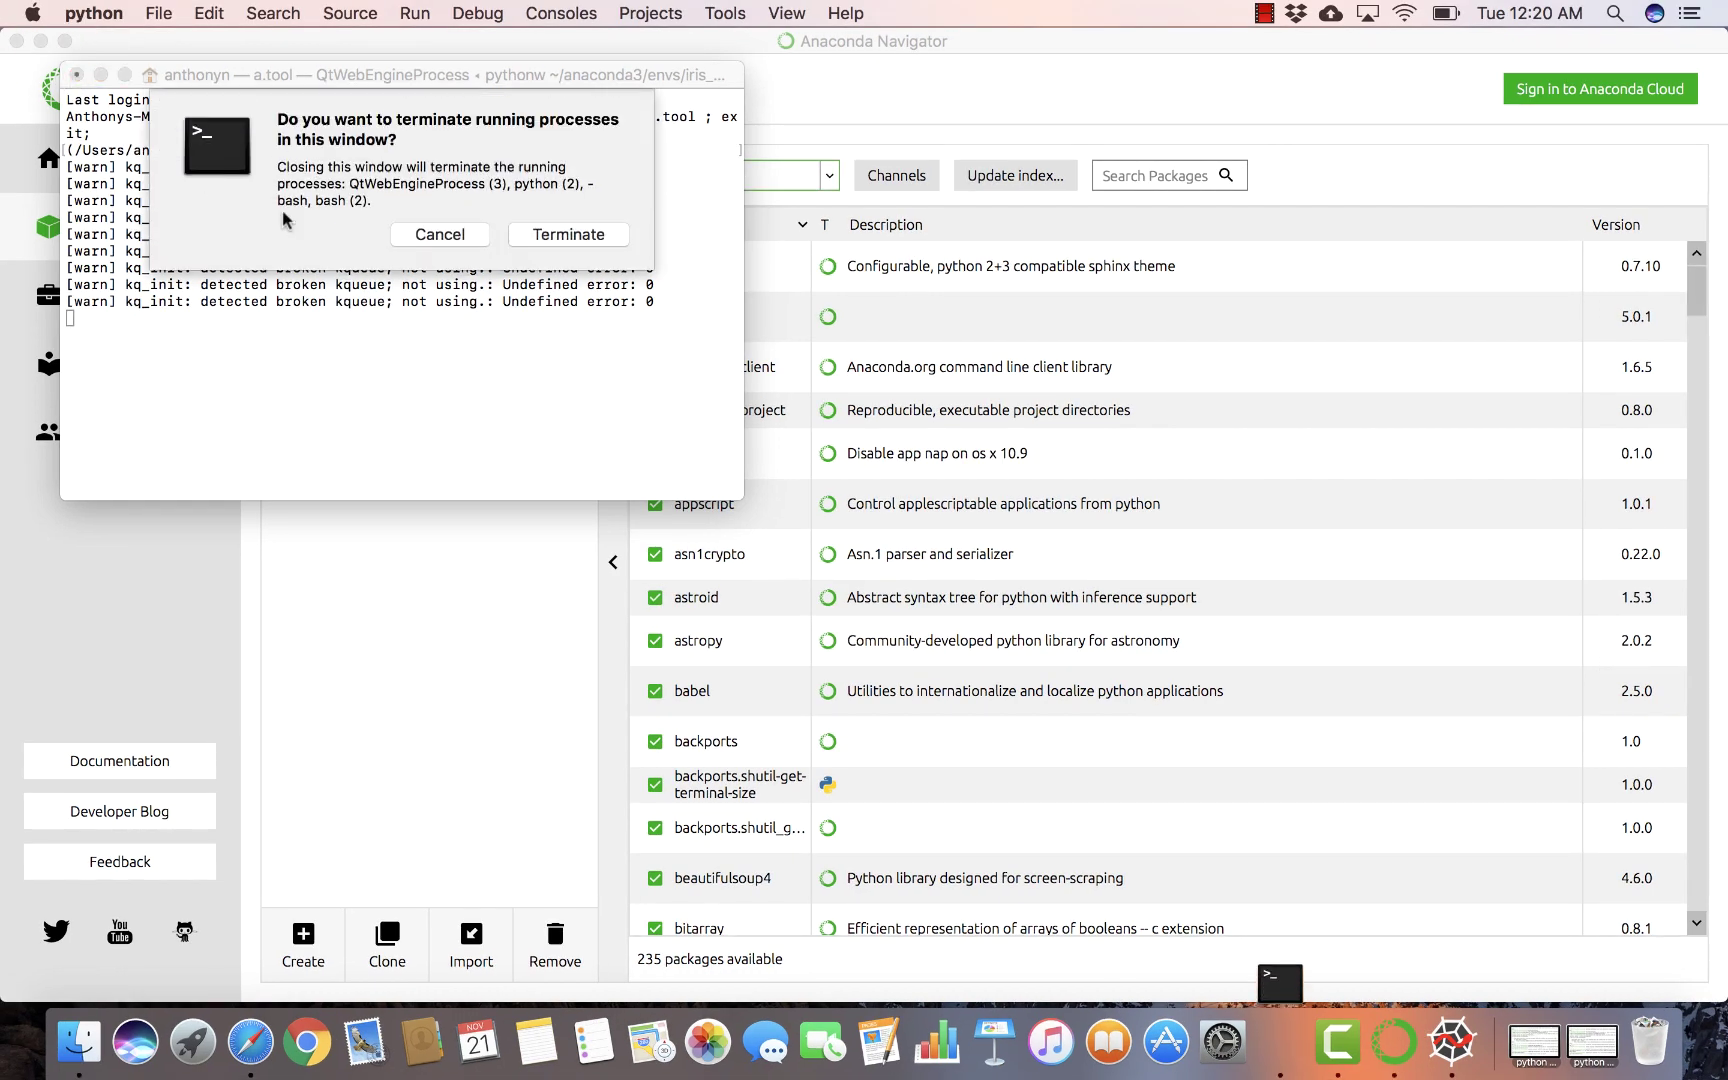
left_click(543, 234)
left_click(430, 568)
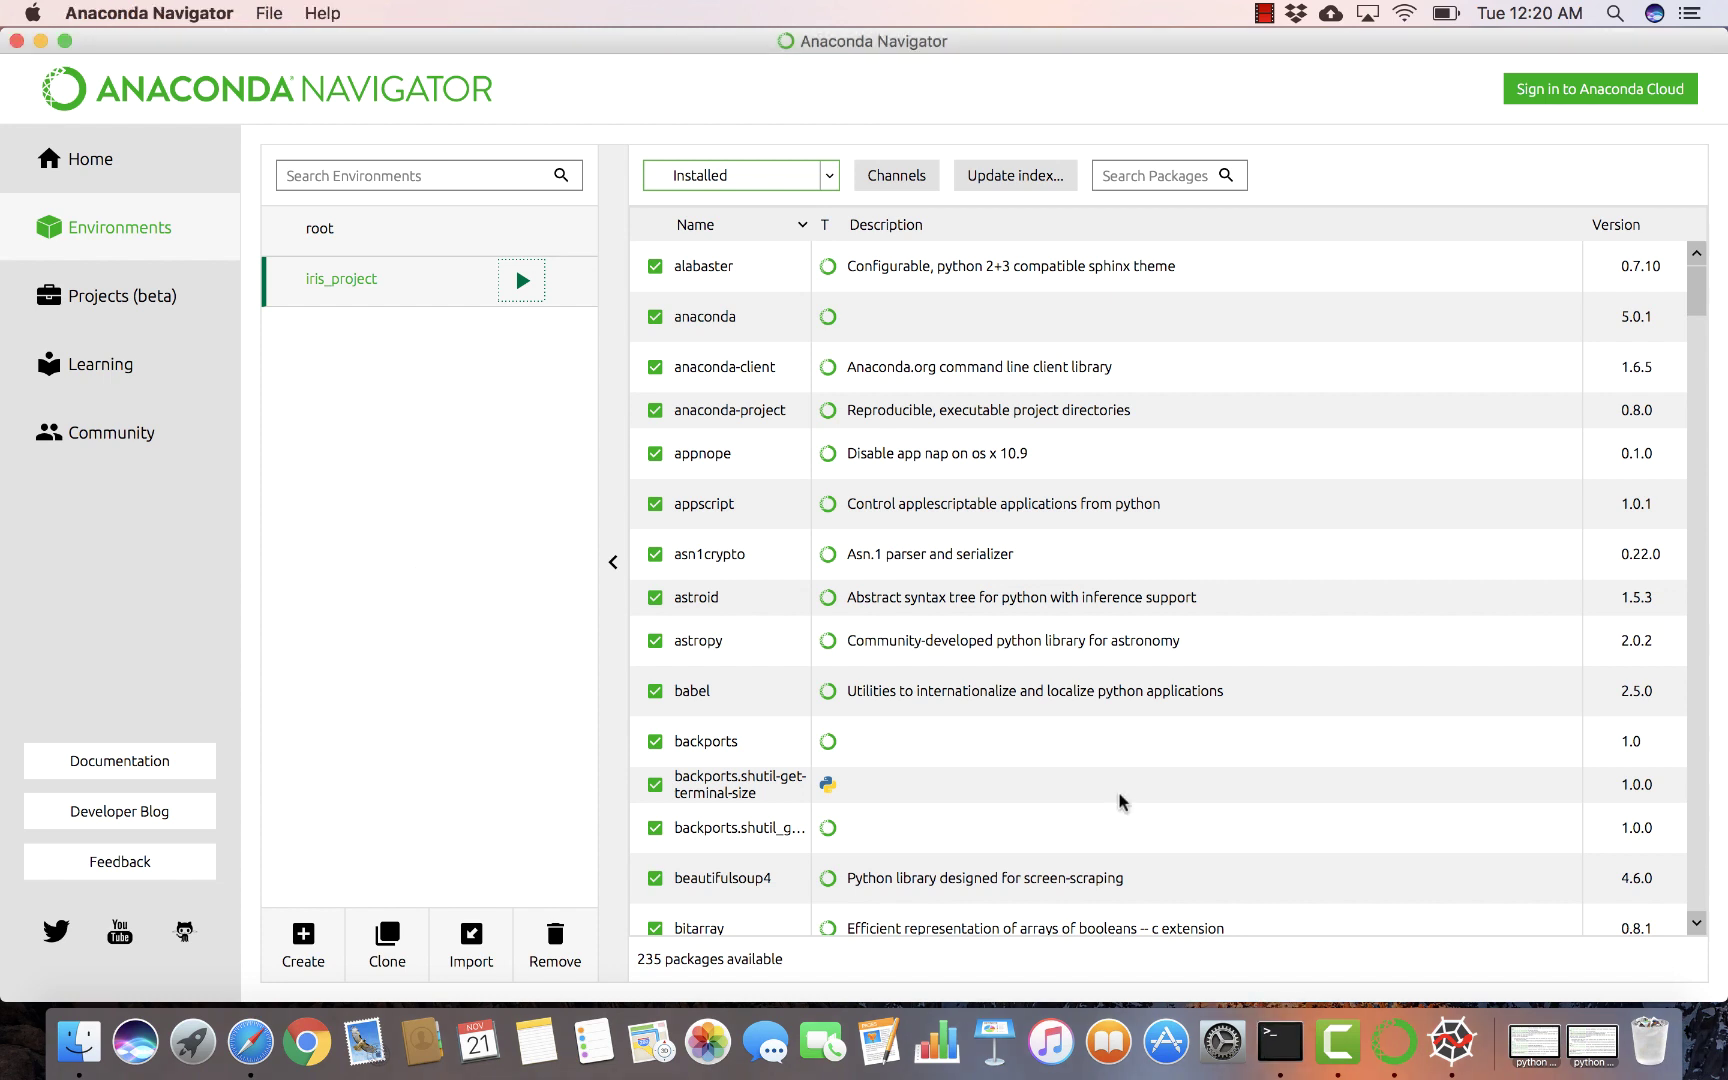